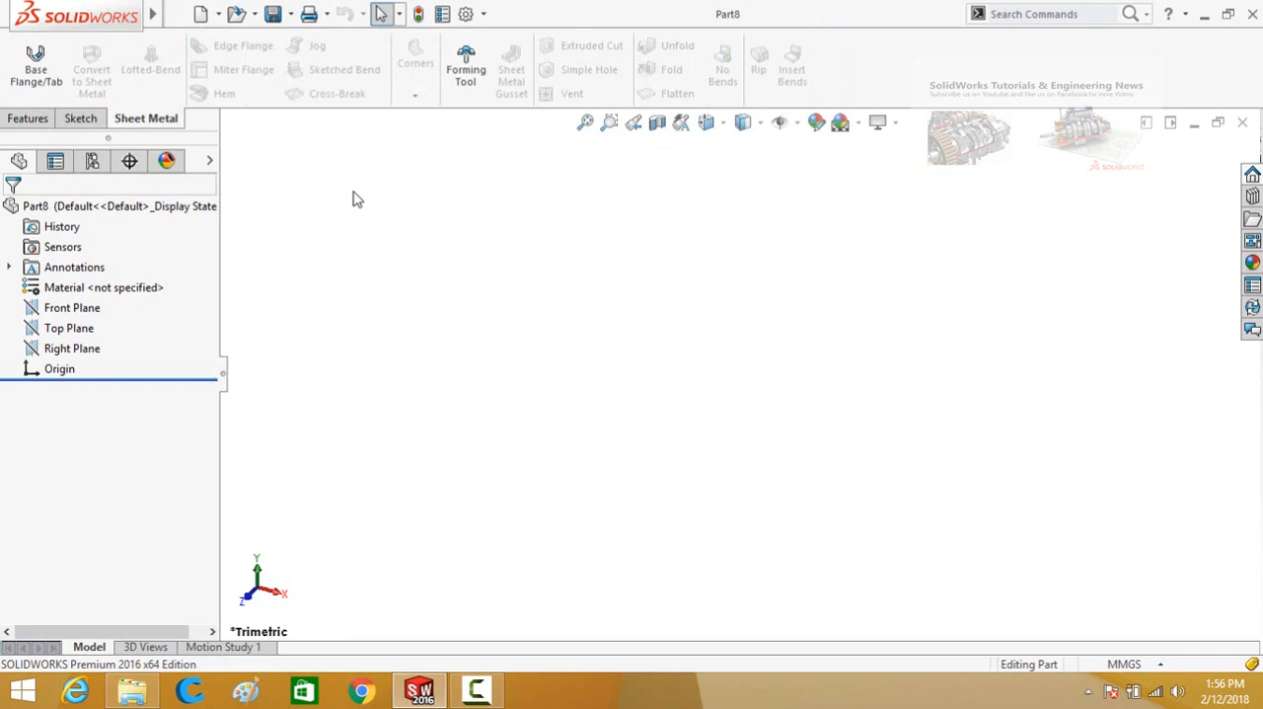
Add the Surfaces tools to the CommandManager and display them.
right_click(162, 117)
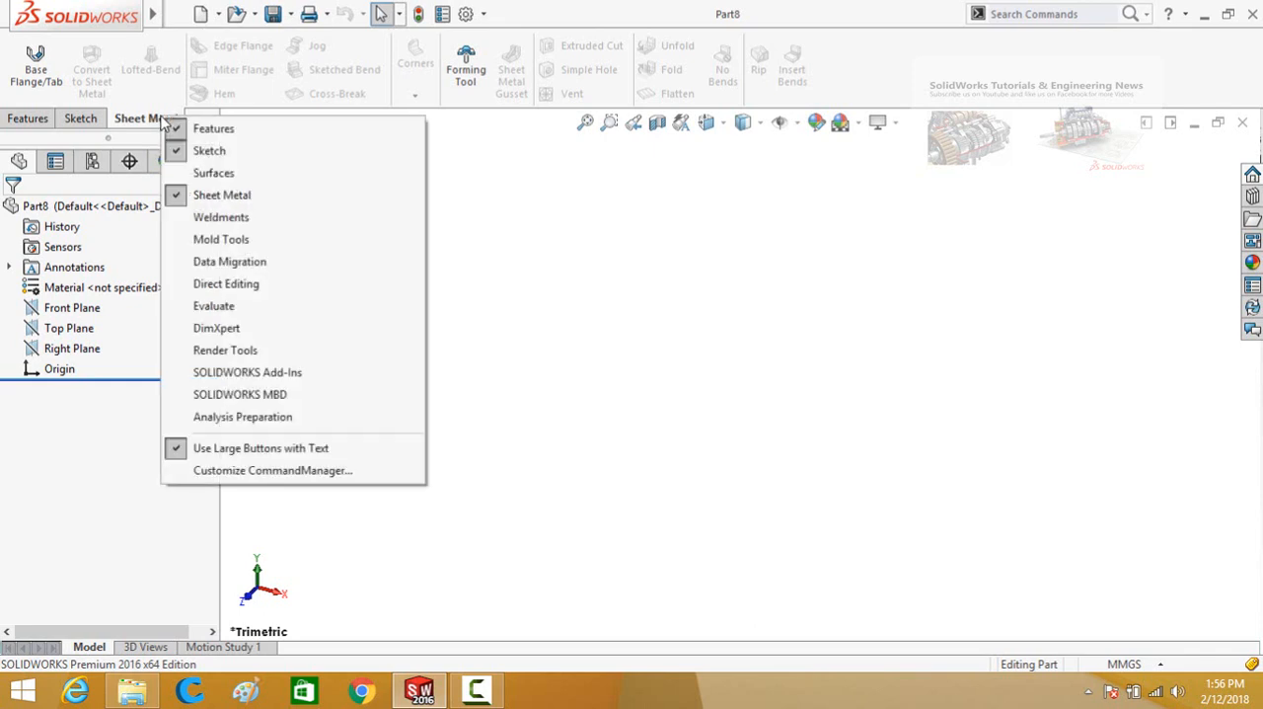
left_click(218, 175)
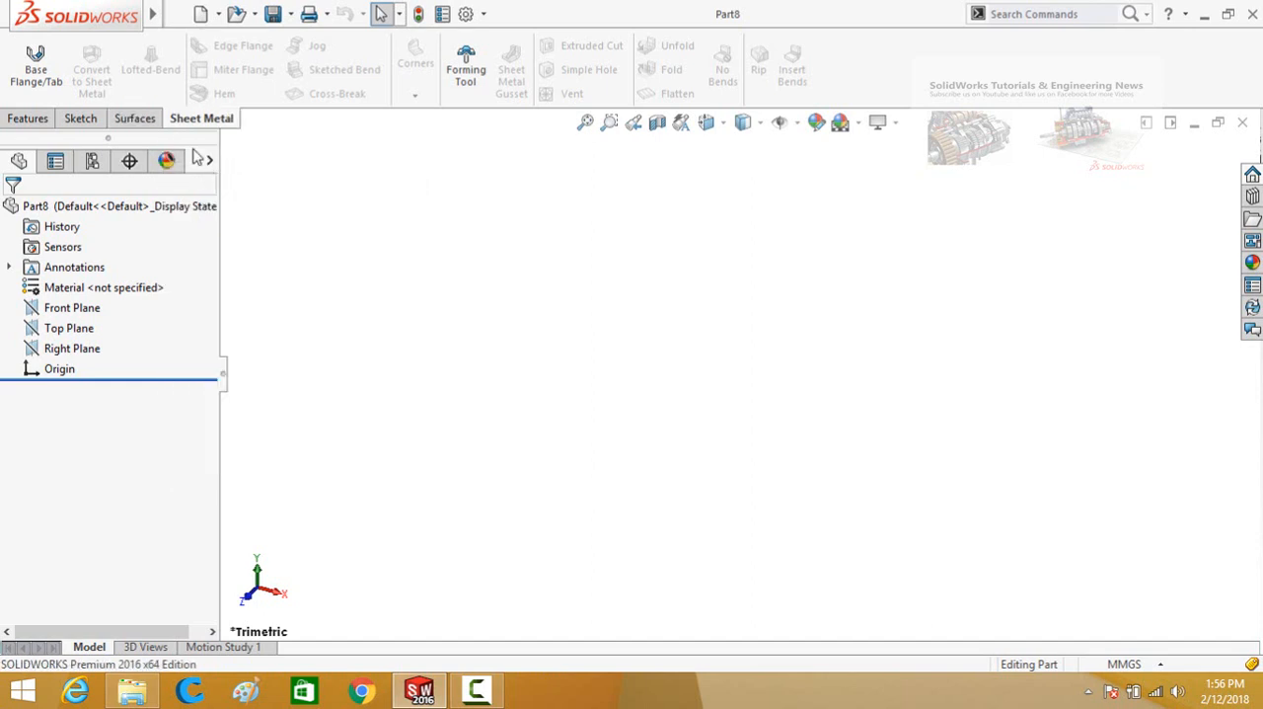
left_click(138, 122)
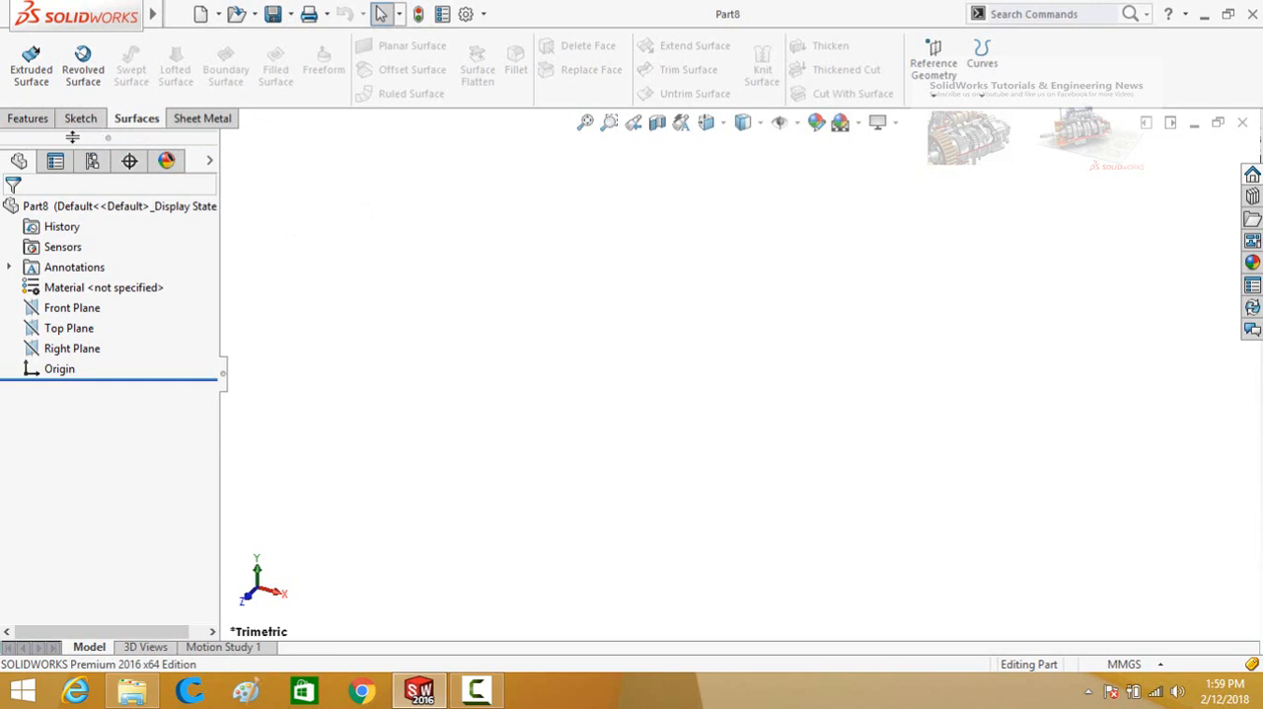
left_click(30, 118)
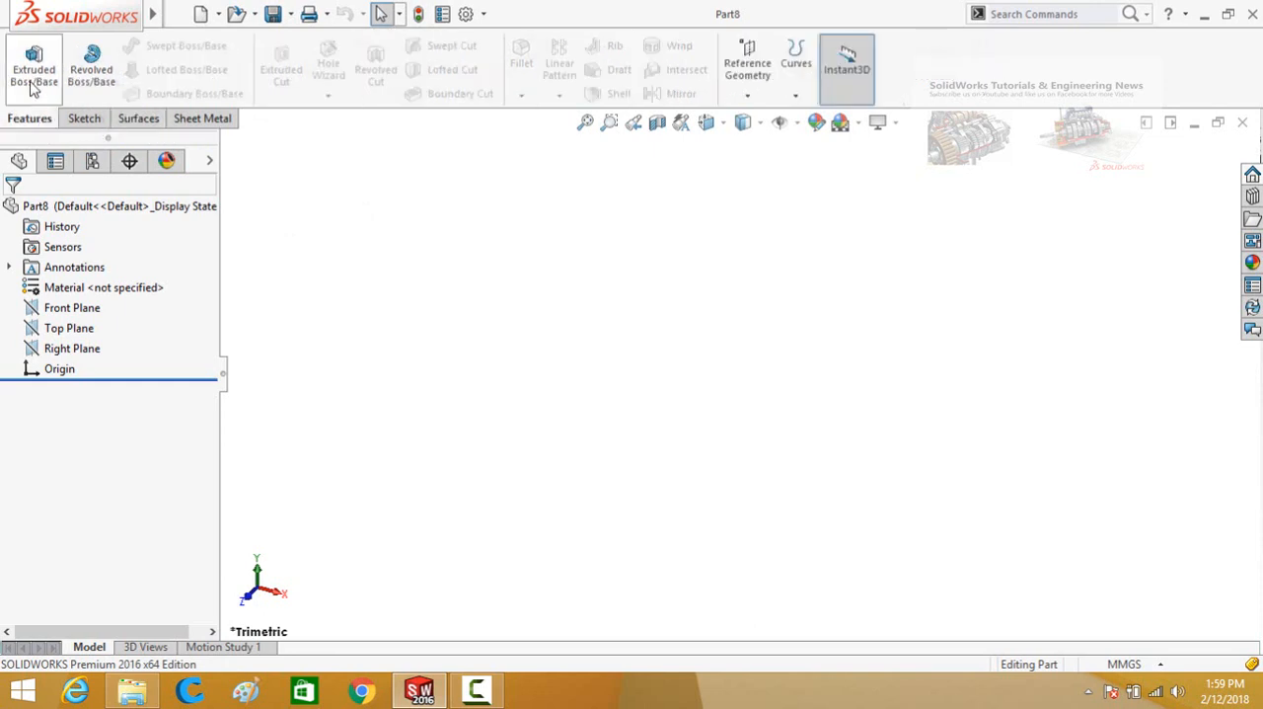
left_click(136, 118)
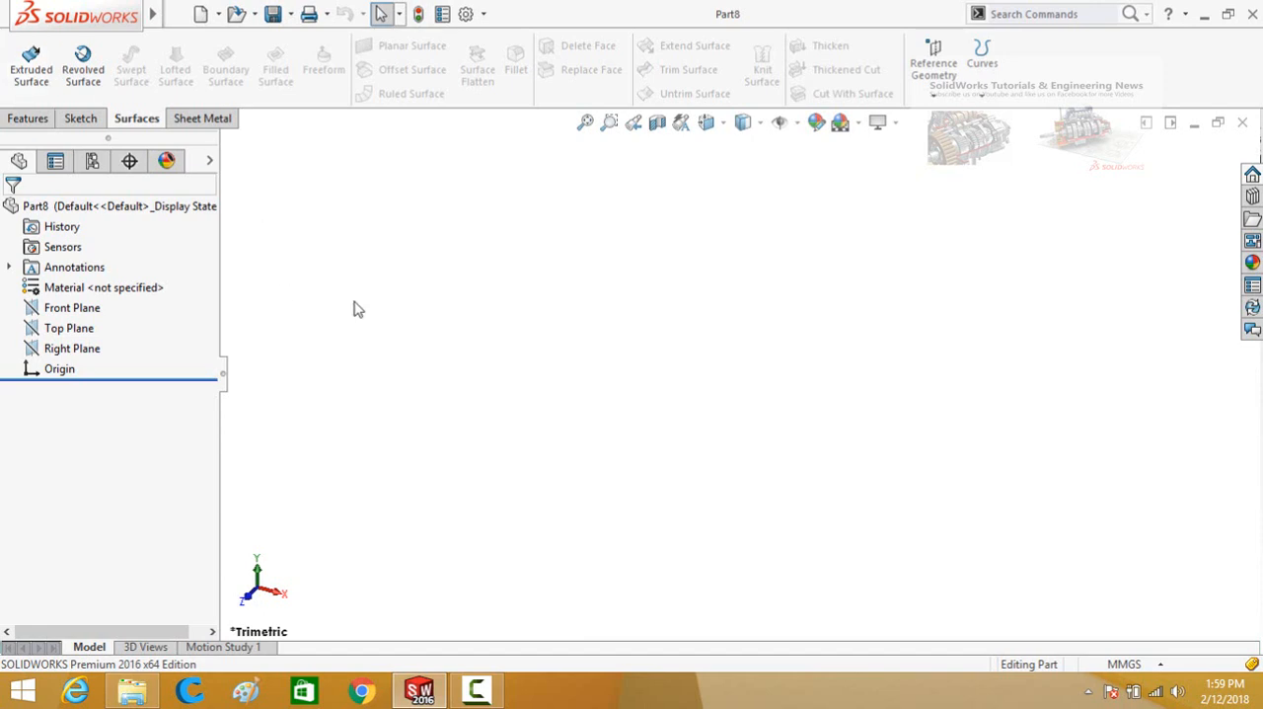
Start a sketch on the Front Plane.
left_click(91, 313)
left_click(104, 287)
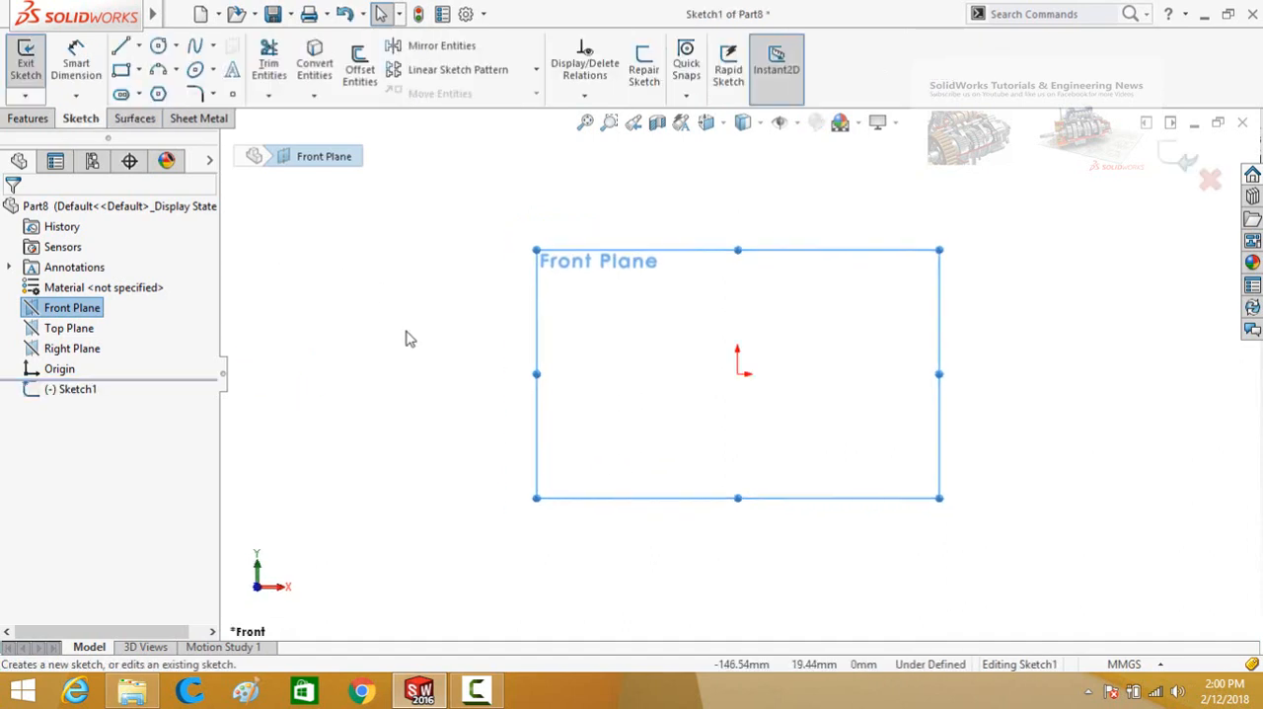
left_click(318, 325)
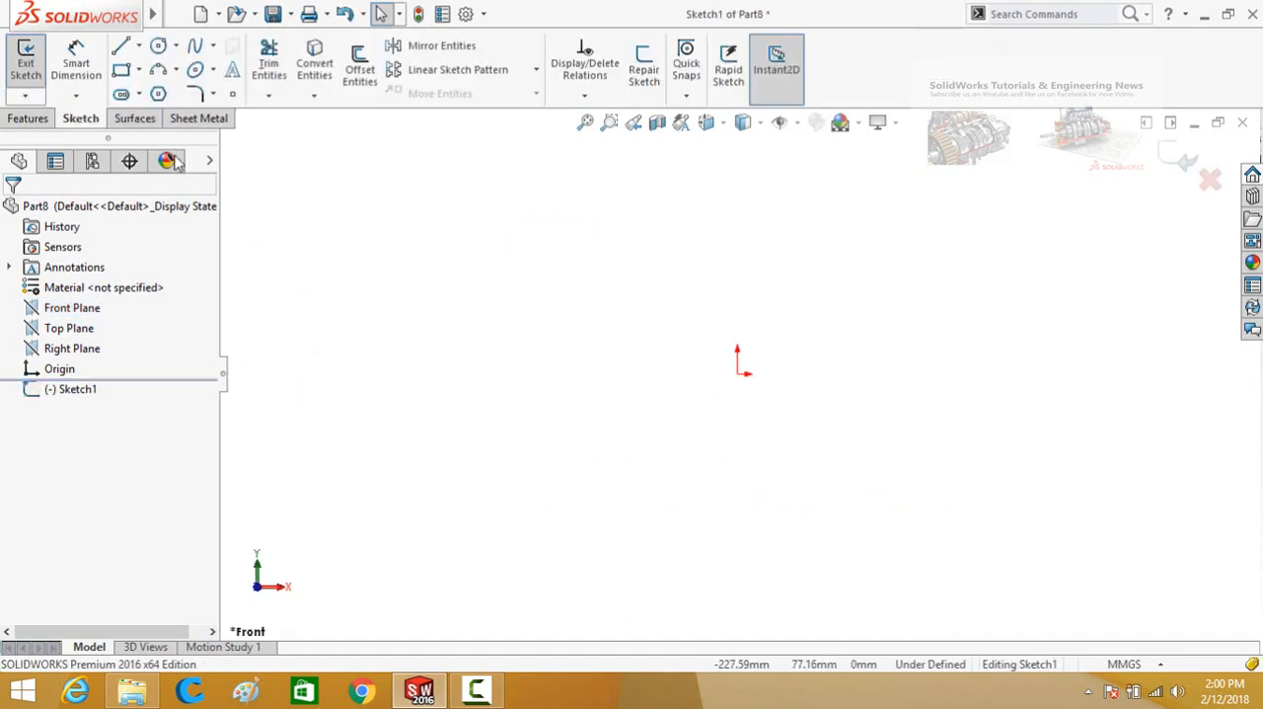
Sketch an open, wavy five-point spline starting at the origin.
left_click(158, 72)
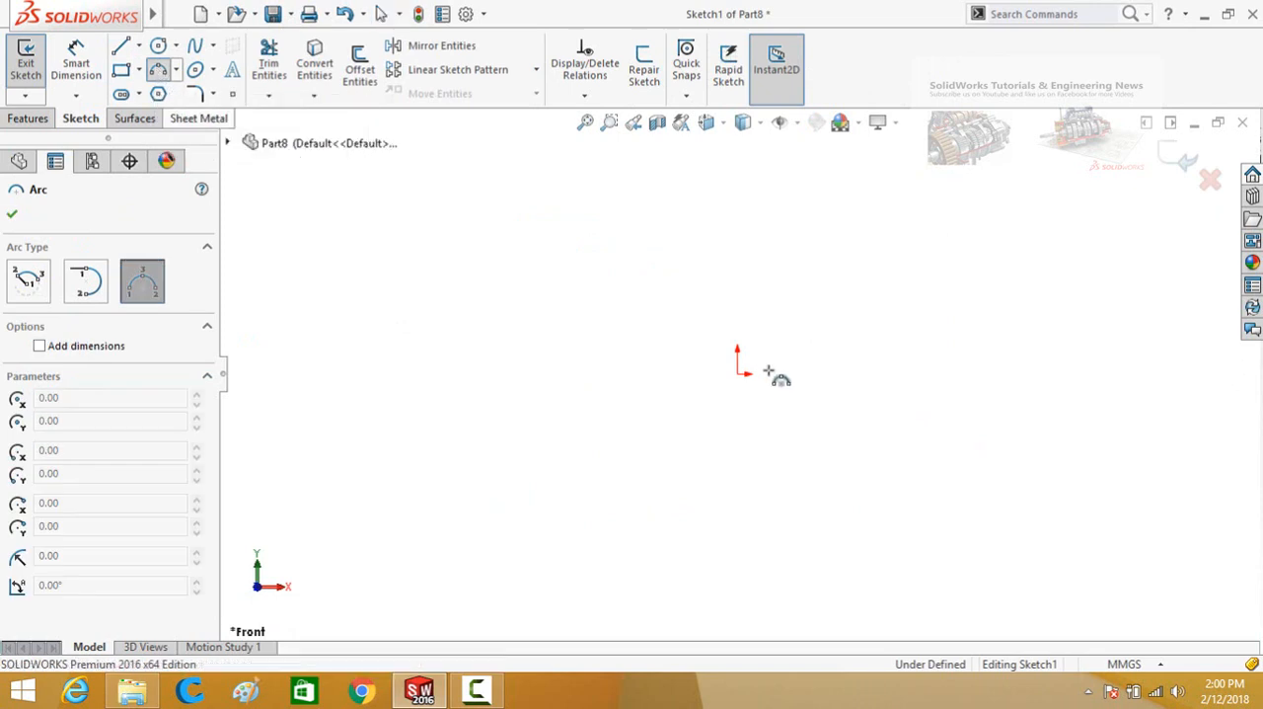
left_click(195, 49)
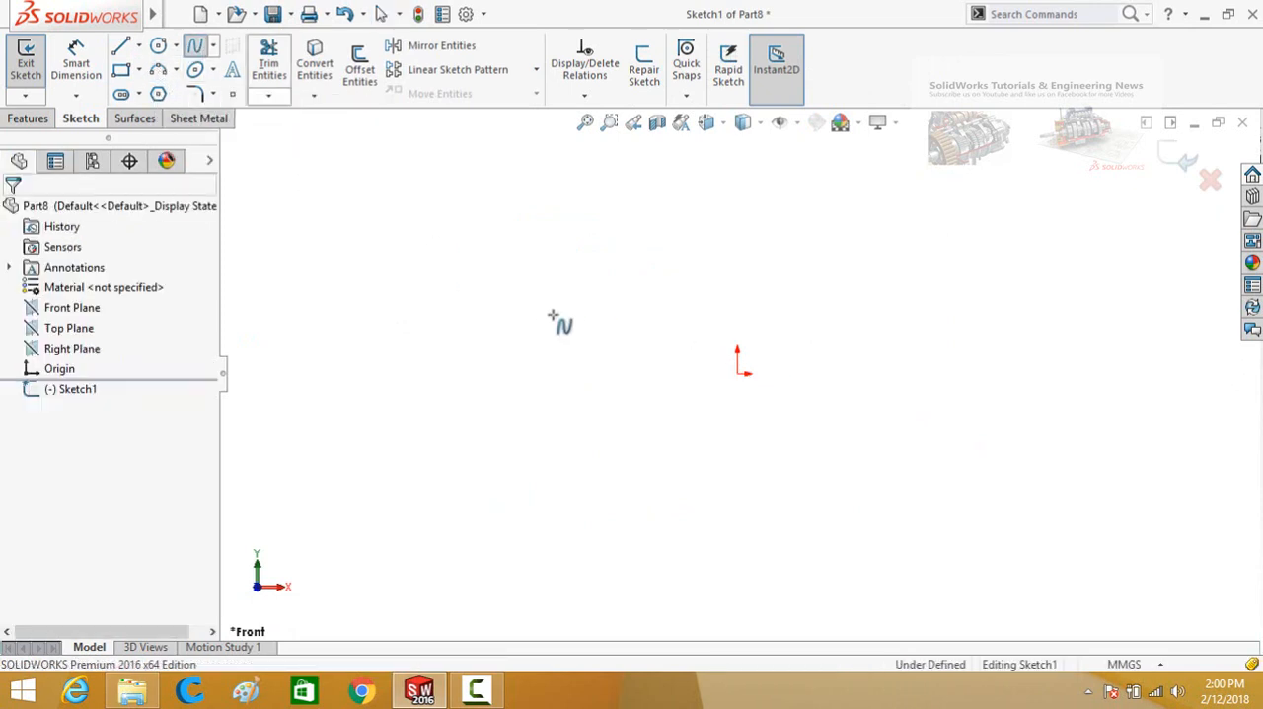
left_click(738, 373)
left_click(916, 334)
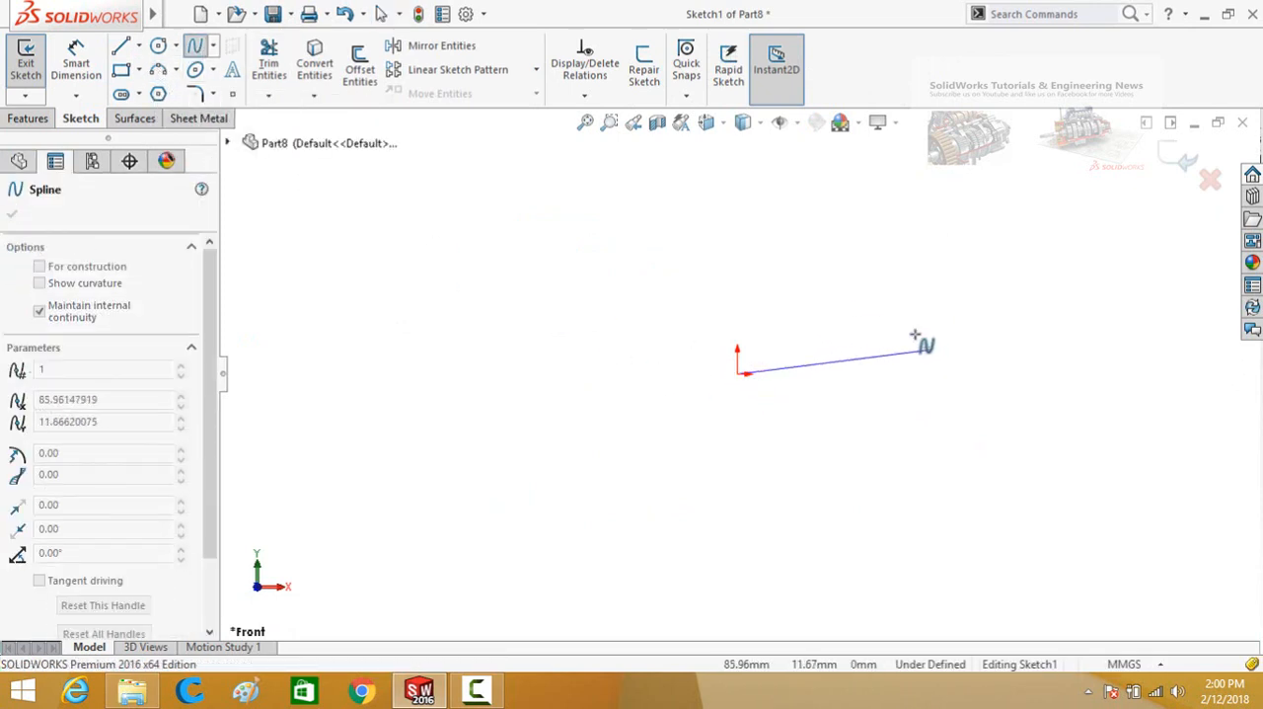
left_click(1031, 397)
left_click(1181, 316)
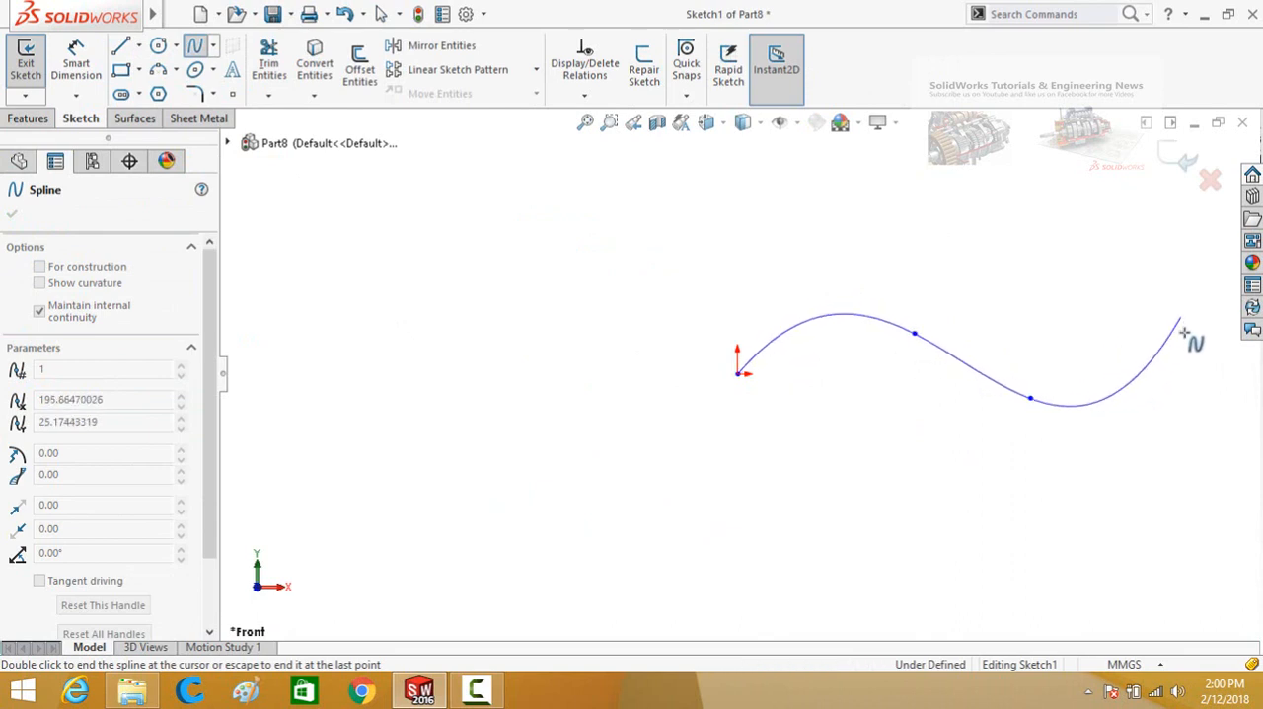
double_click(1201, 448)
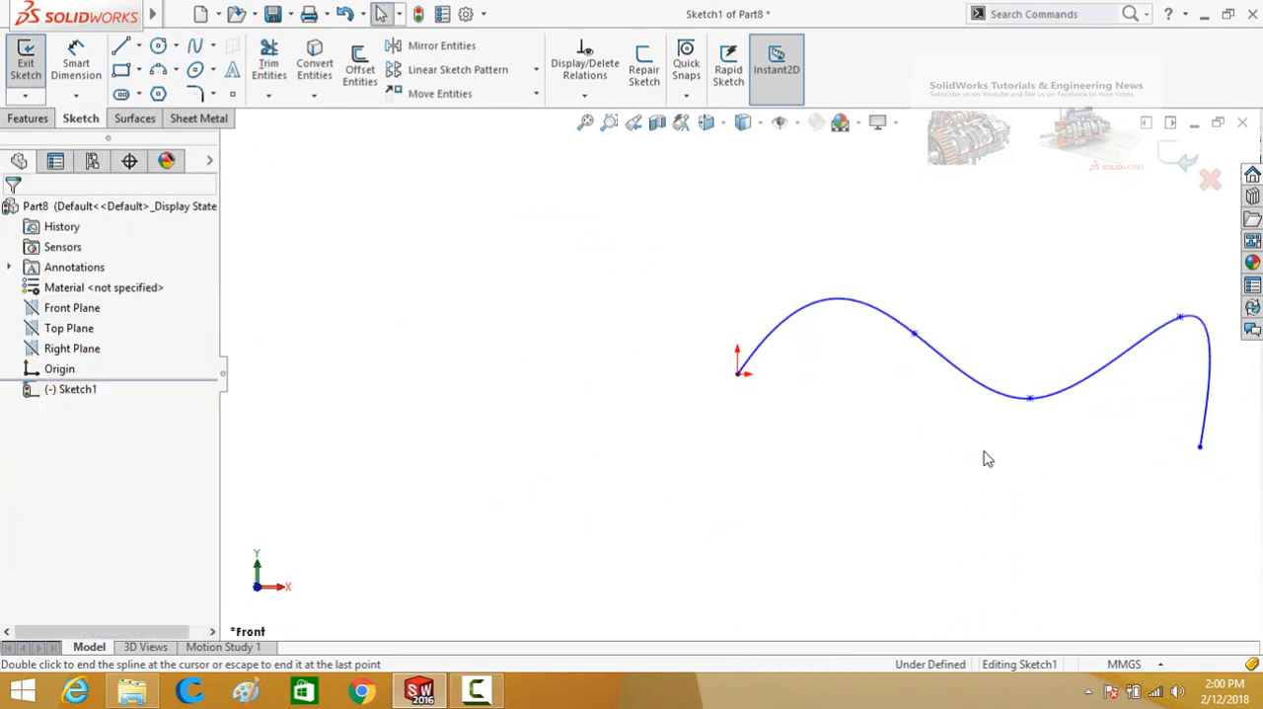
scroll(984, 457, "up", 2)
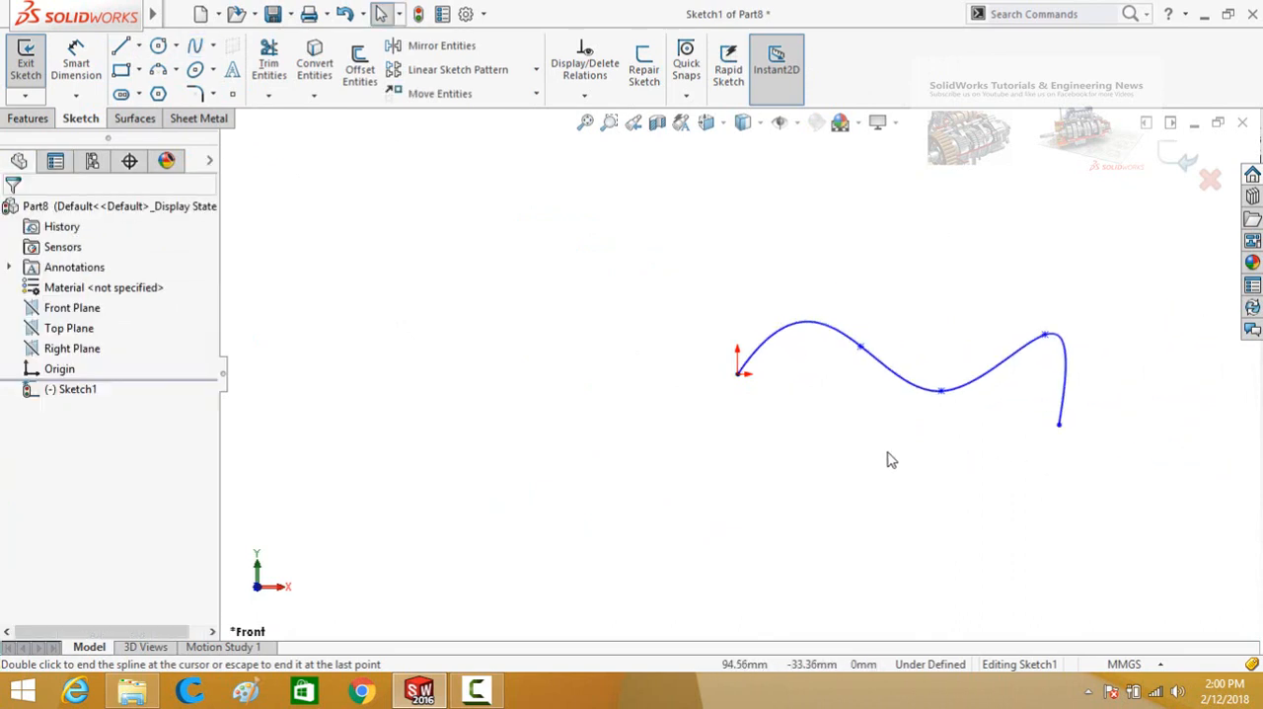
Start an Extruded Surface from the spline with a blind depth of 60 mm in Direction 1.
left_click(137, 121)
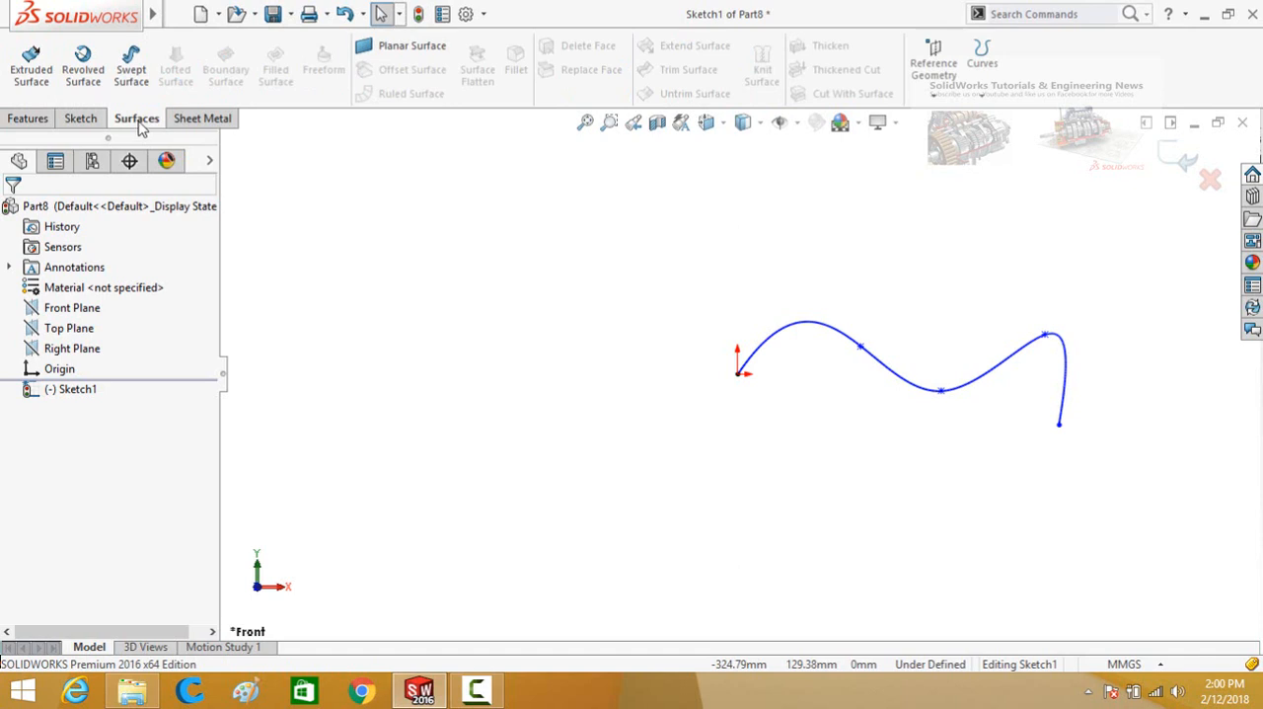
left_click(27, 74)
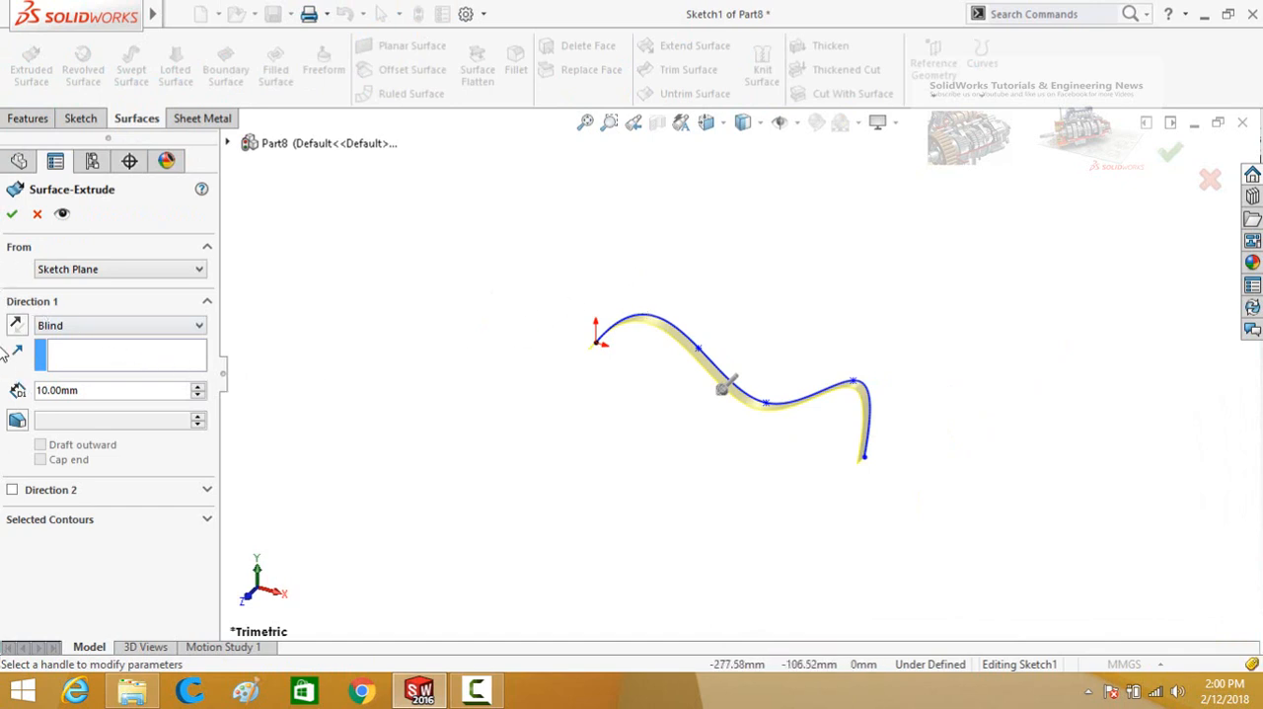
left_click(197, 385)
left_click(196, 386)
left_click(197, 386)
left_click(196, 386)
left_click(197, 386)
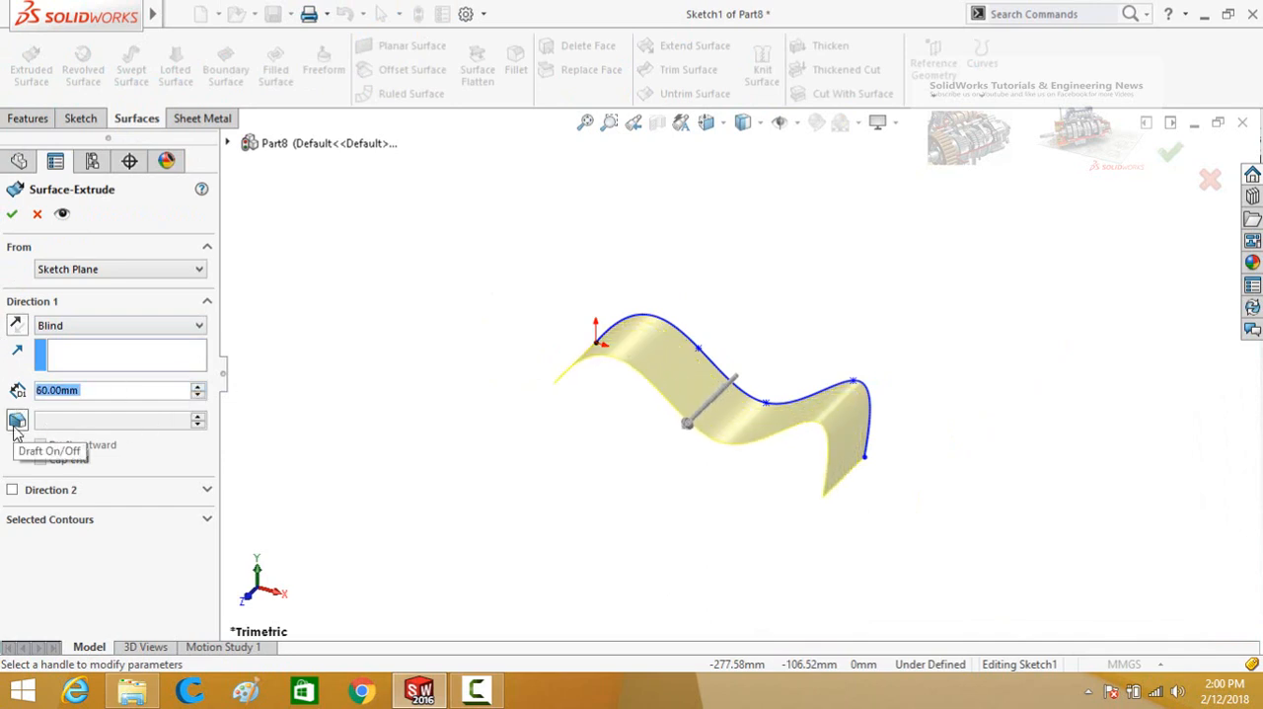
Preview a second blind direction of 60 mm for the surface extrusion, and cancel the feature.
left_click(12, 491)
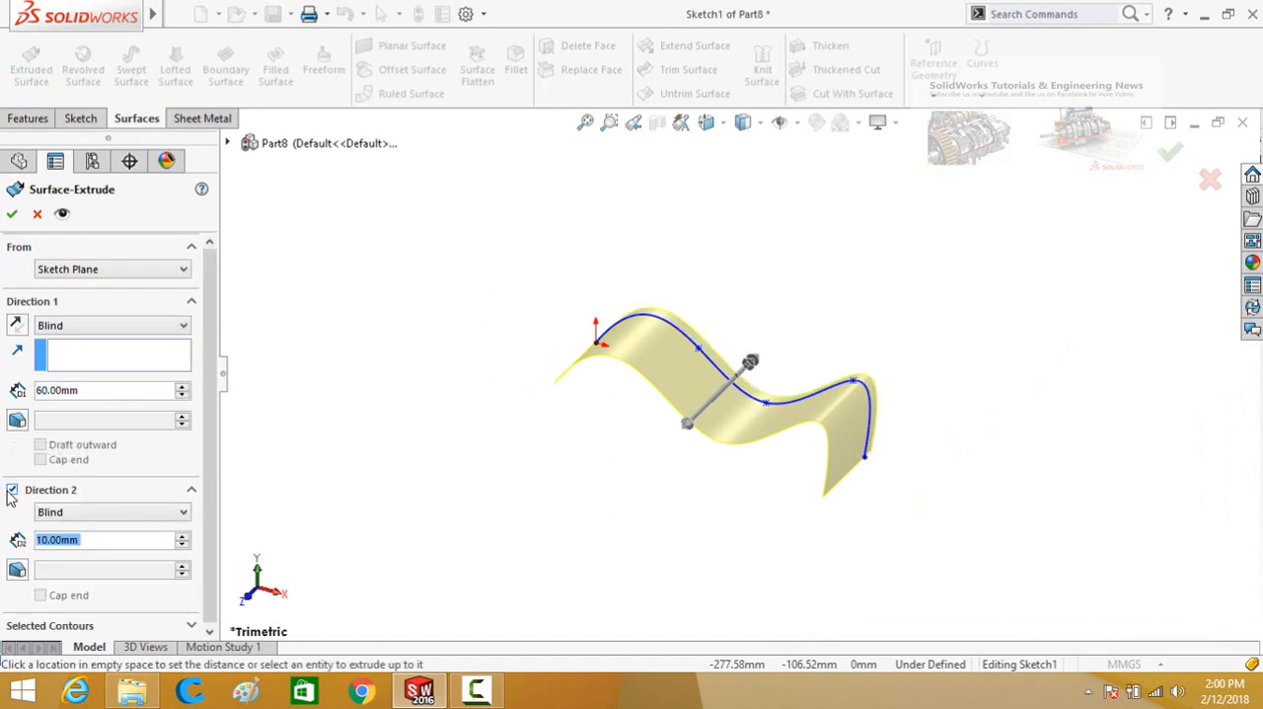
left_click(182, 535)
left_click(182, 534)
left_click(181, 534)
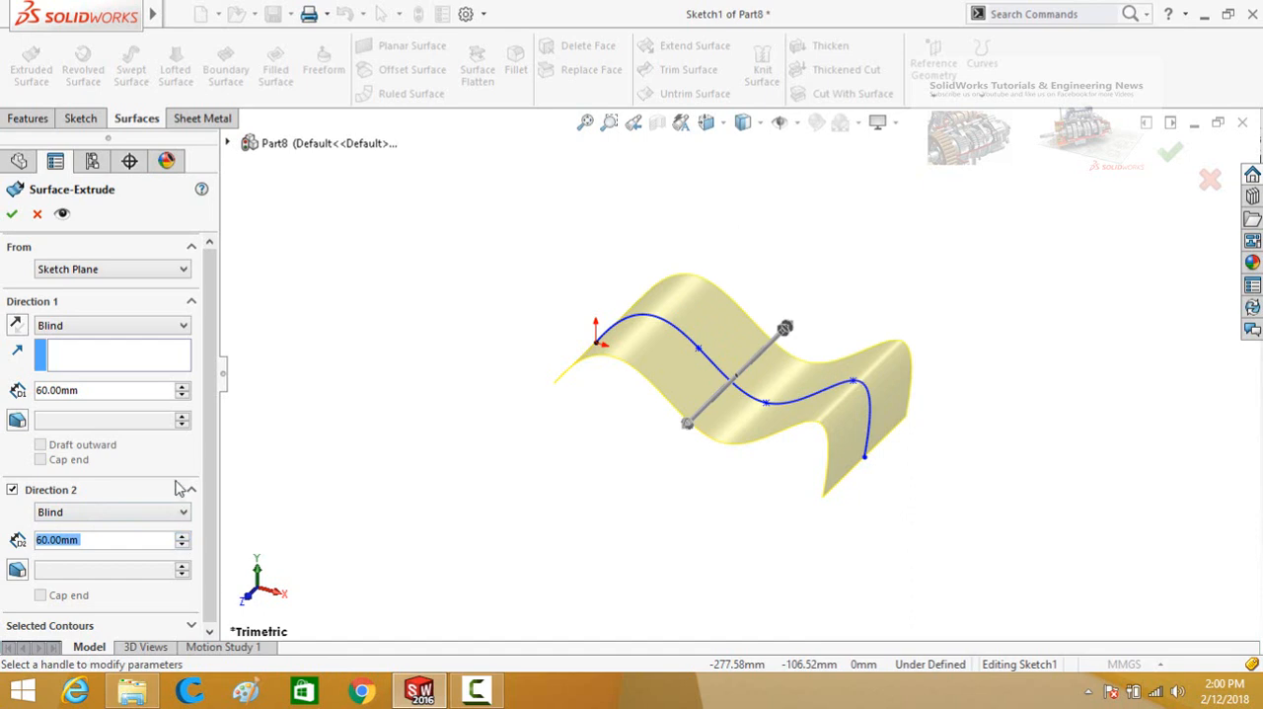
left_click_drag(209, 451, 209, 504)
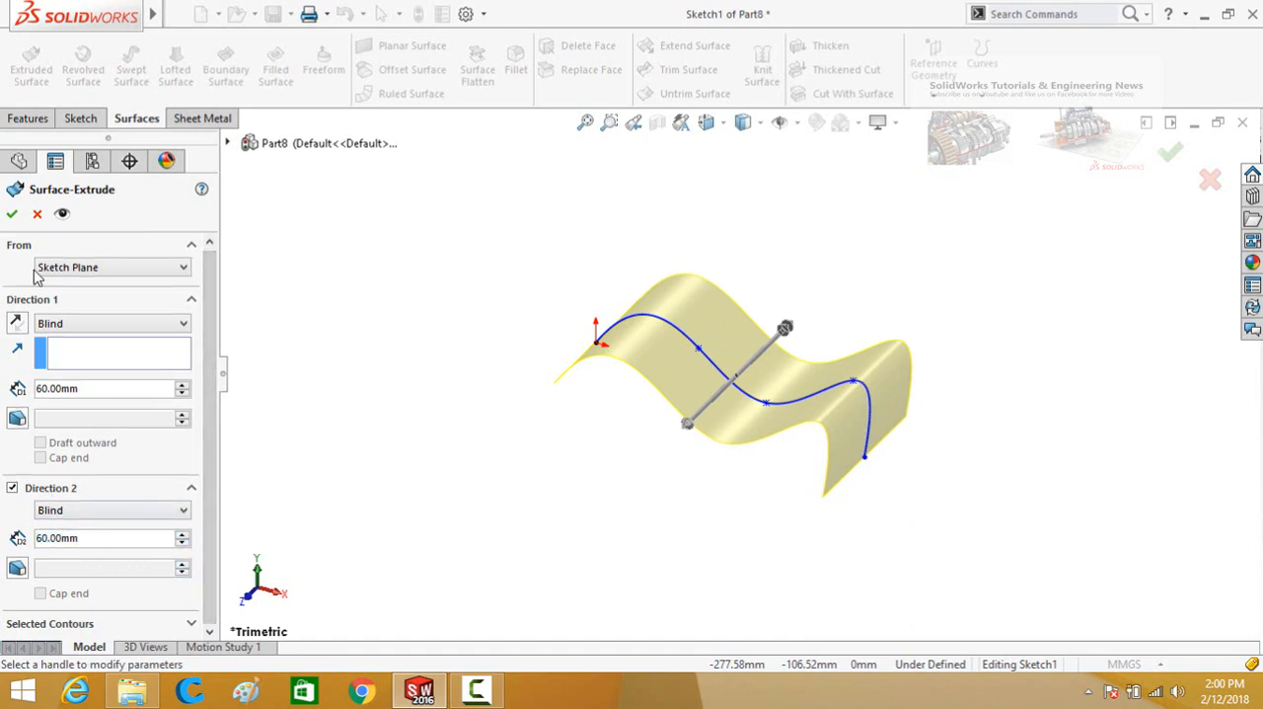
left_click(36, 213)
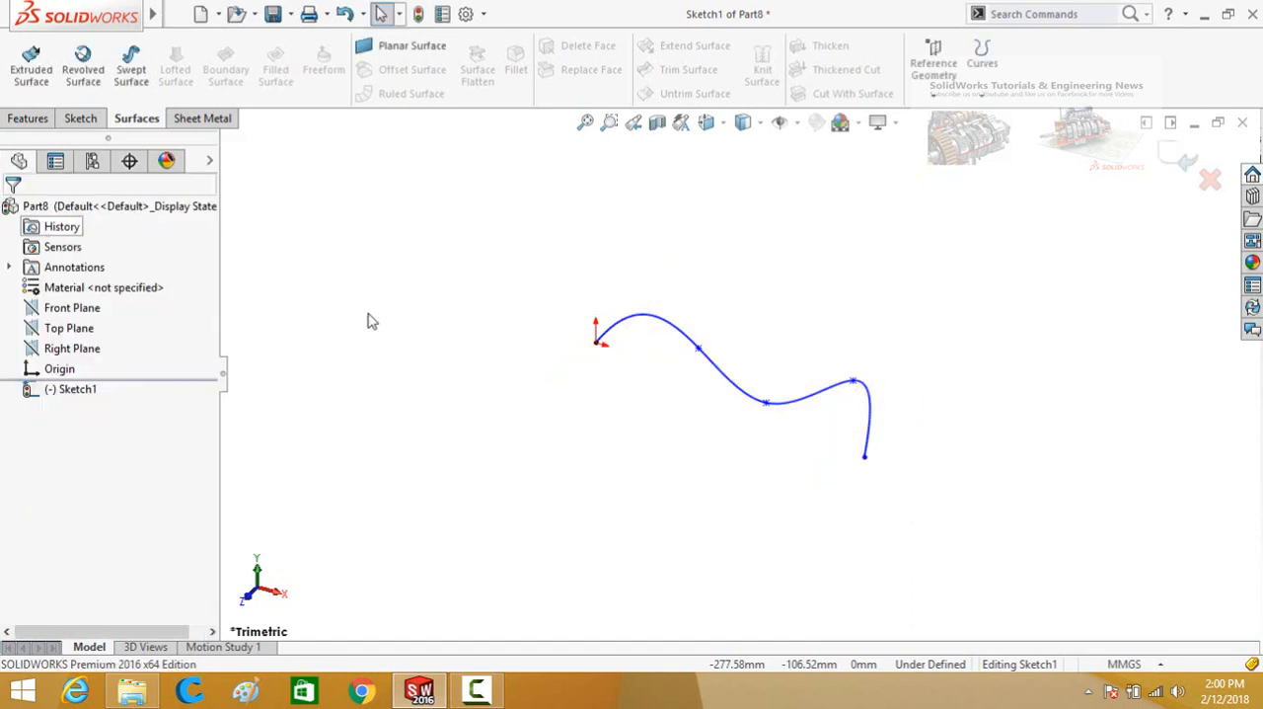
Delete the spline and sketch a corner rectangle with its first corner on the origin.
left_click_drag(911, 287, 614, 467)
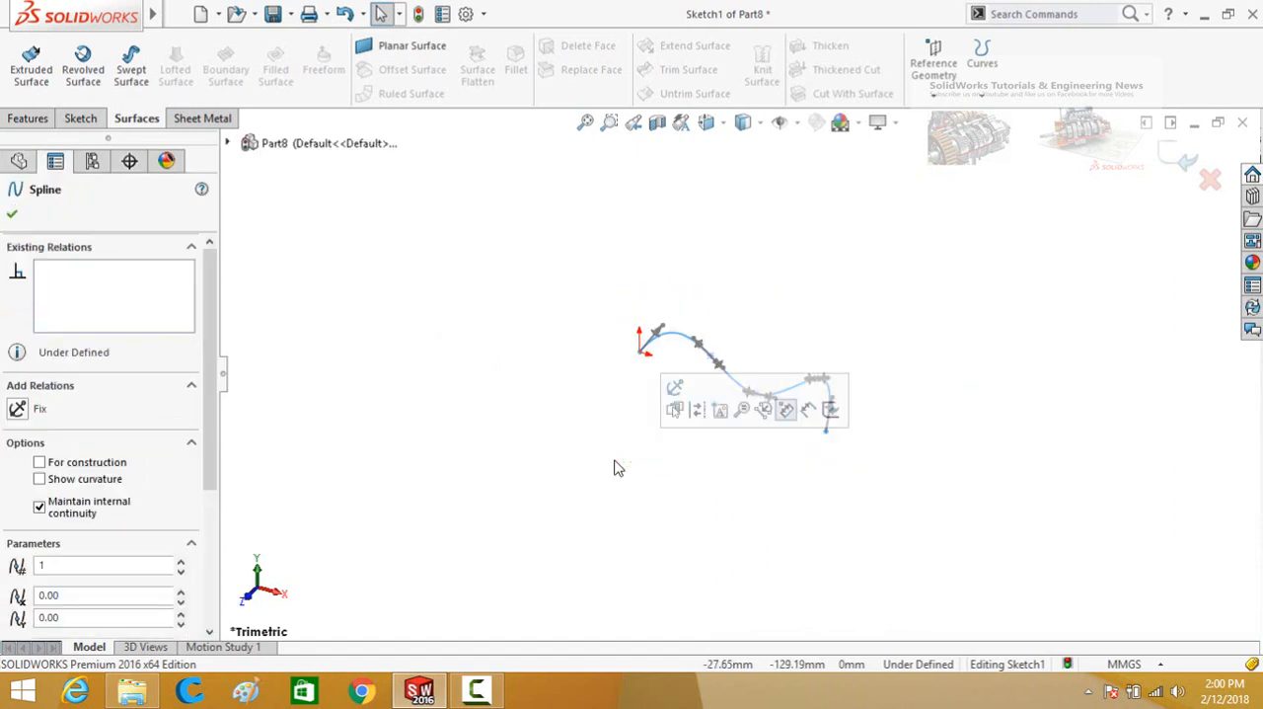
key("Delete")
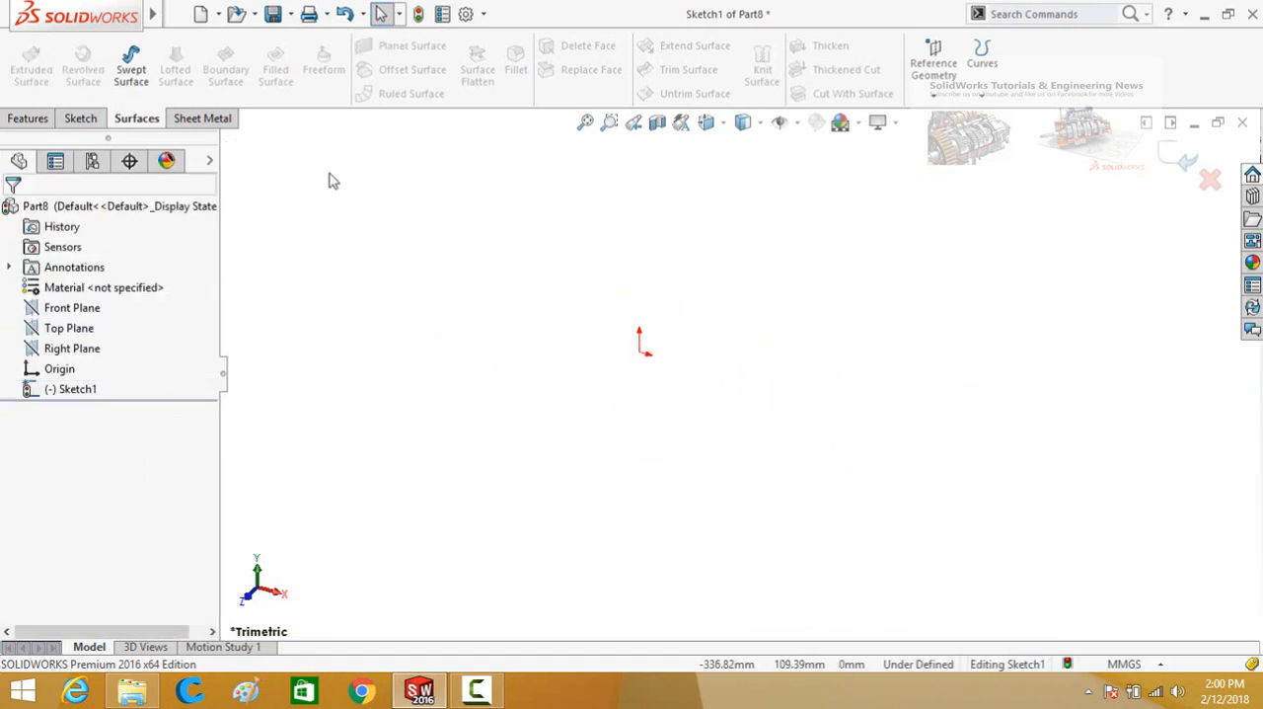
left_click(80, 120)
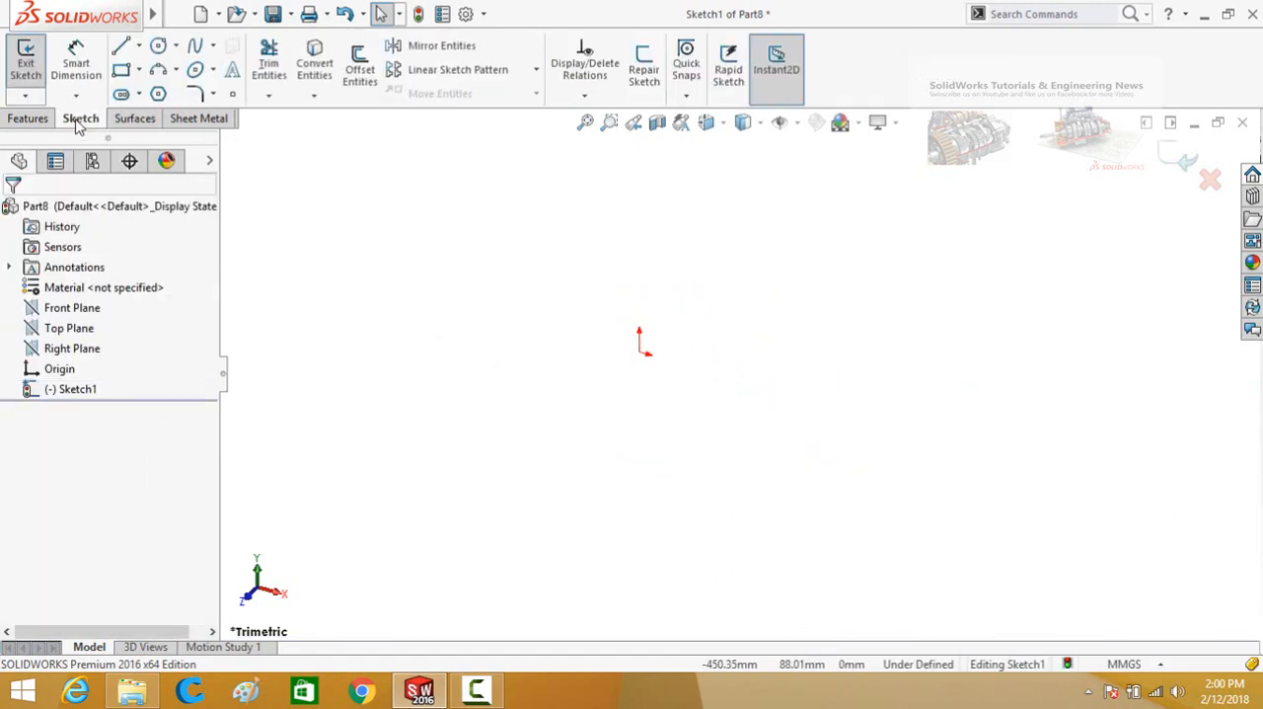
left_click(121, 69)
left_click(640, 351)
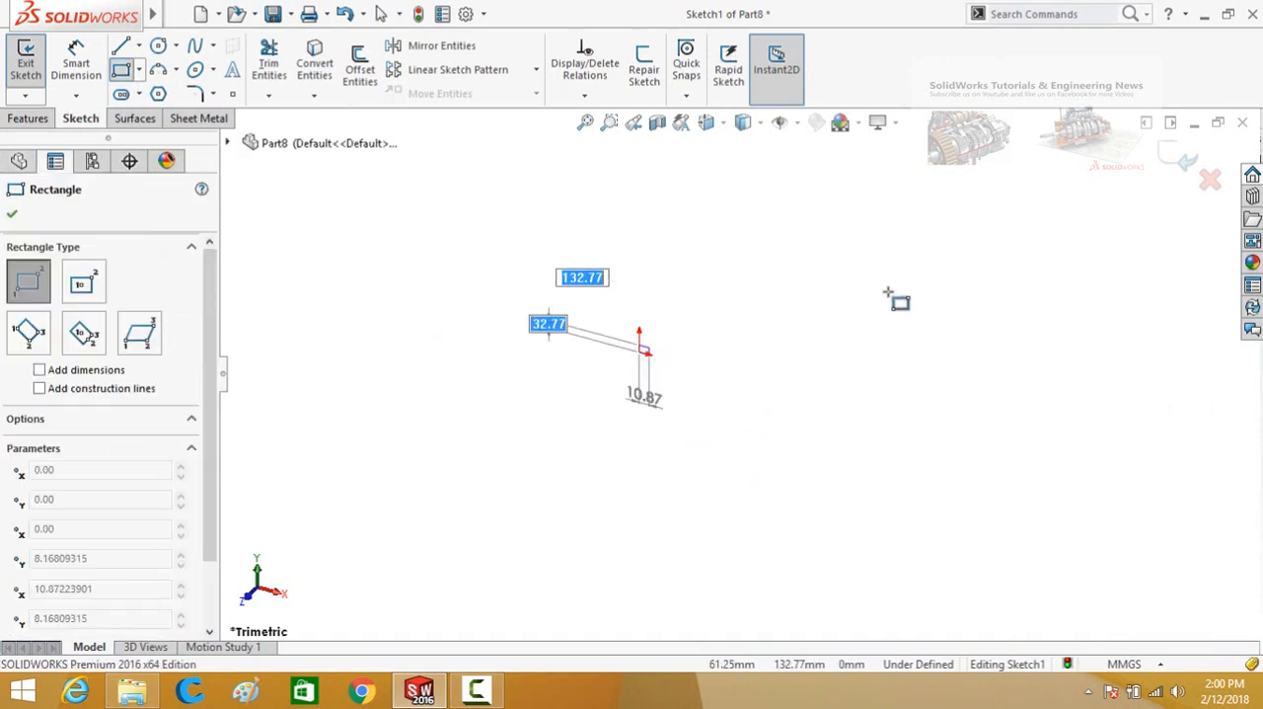
left_click(921, 269)
key("Escape")
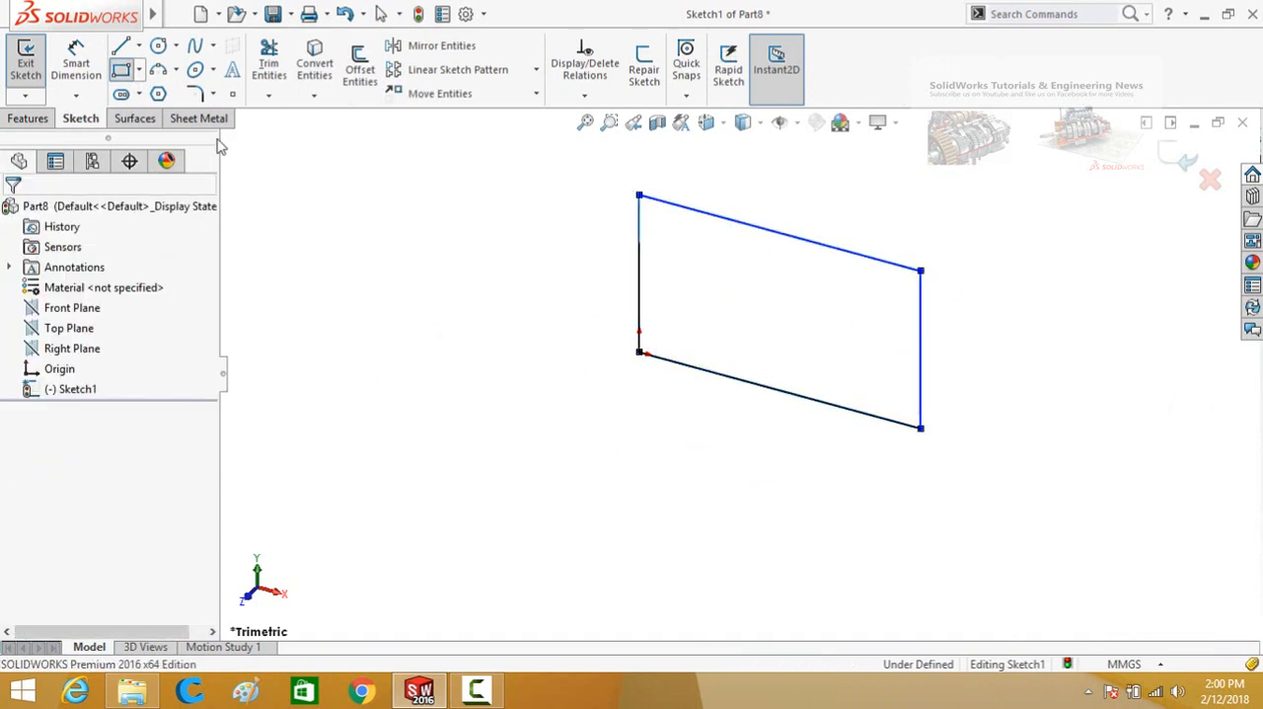
Extrude the rectangle as a surface with a blind depth of 140 mm in one direction.
left_click(136, 117)
left_click(32, 68)
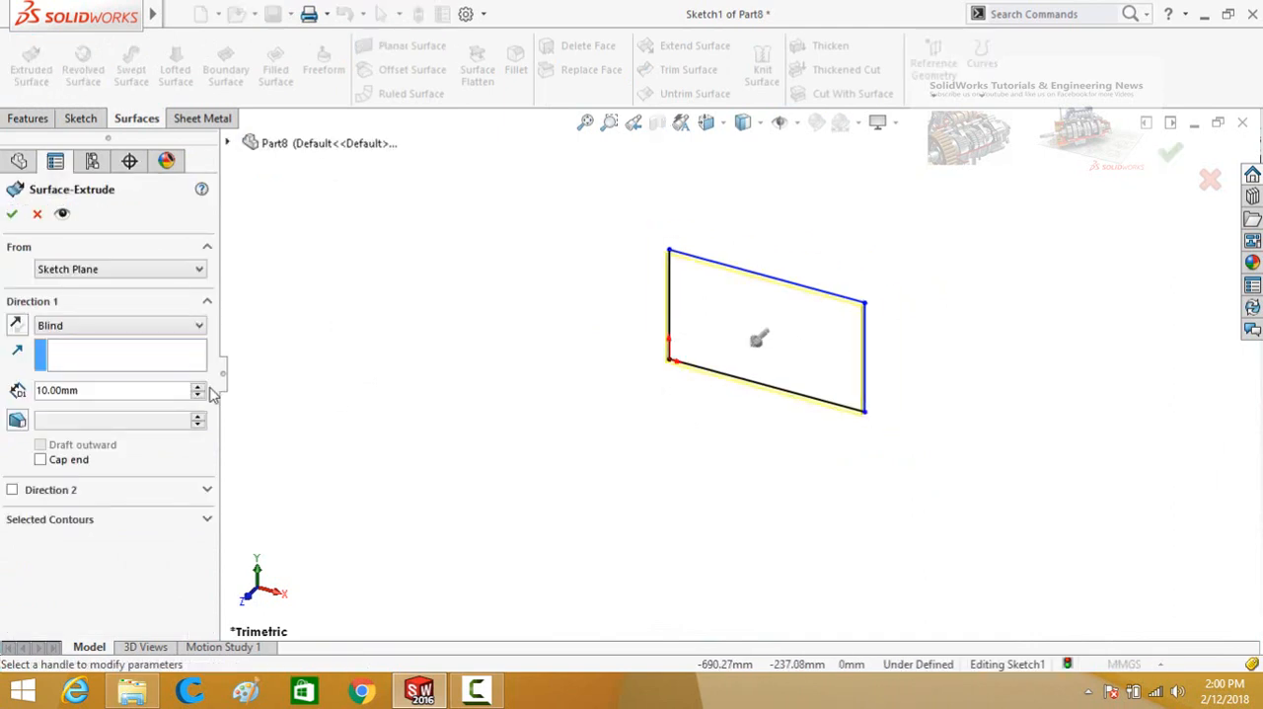
left_click(198, 387)
left_click(197, 388)
left_click(197, 388)
left_click(198, 387)
left_click(198, 388)
left_click(198, 387)
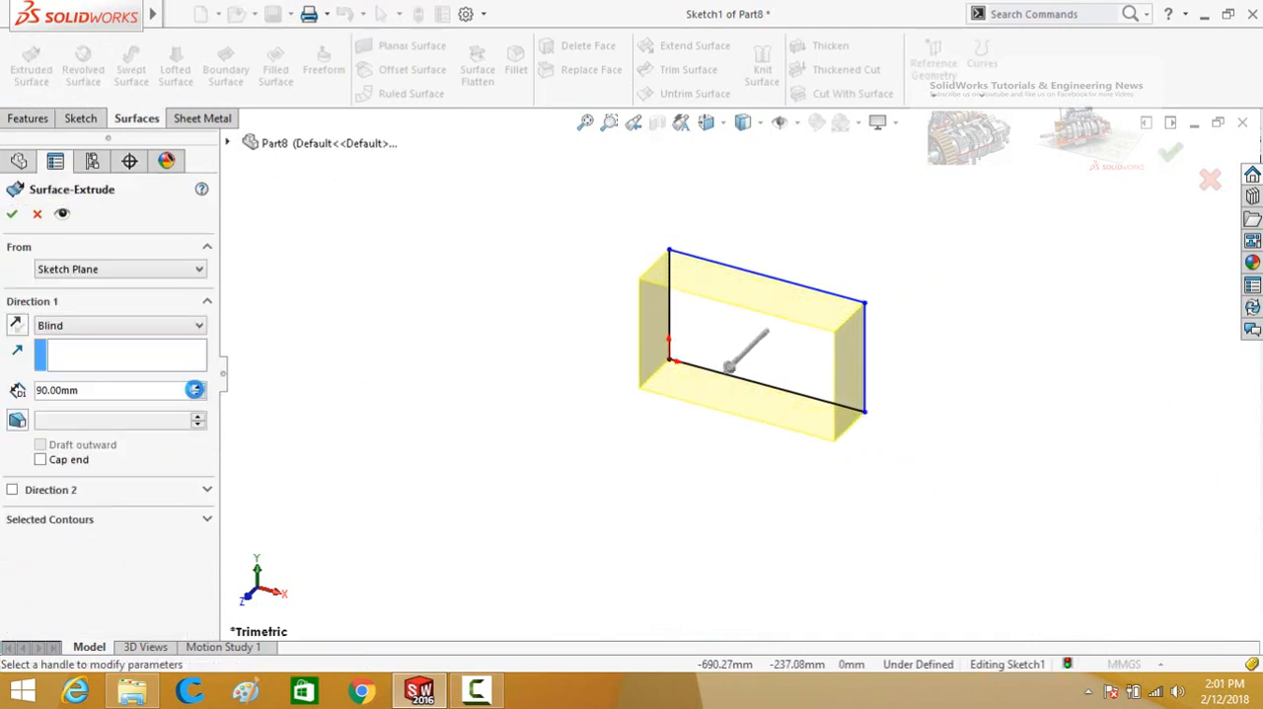
left_click(197, 388)
left_click(198, 388)
left_click(197, 390)
left_click(198, 390)
left_click(198, 390)
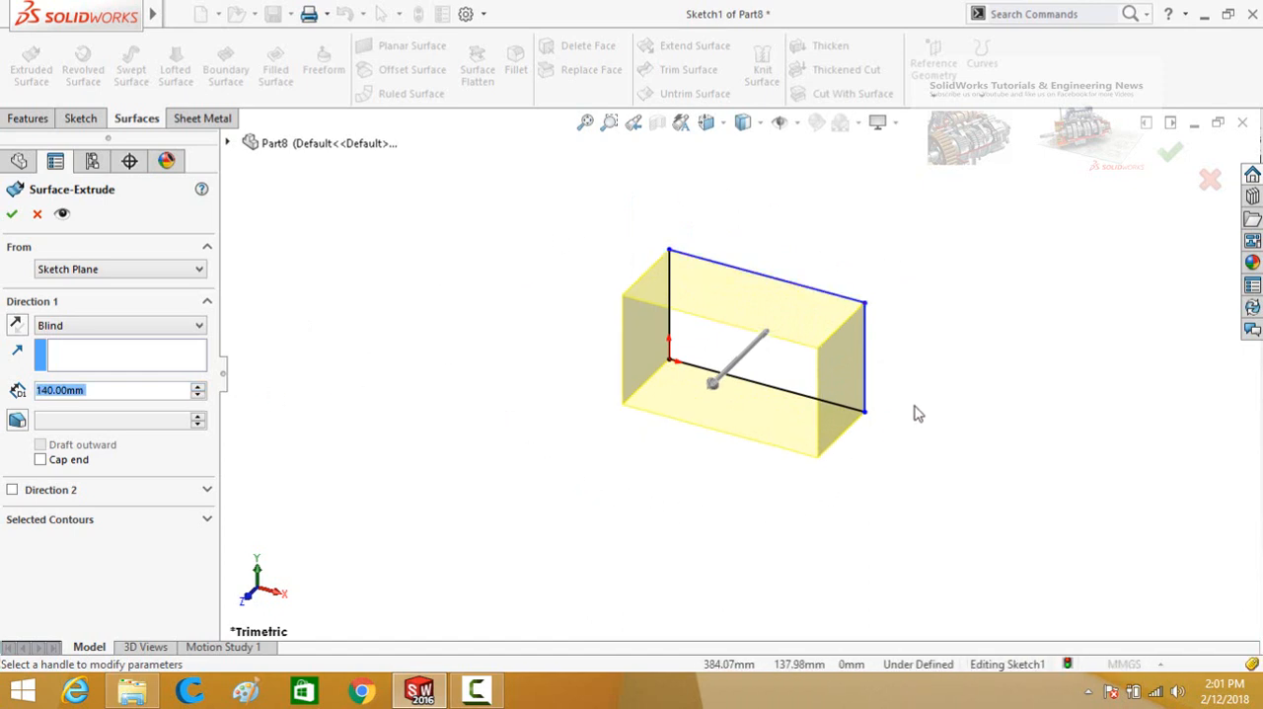
left_click(11, 215)
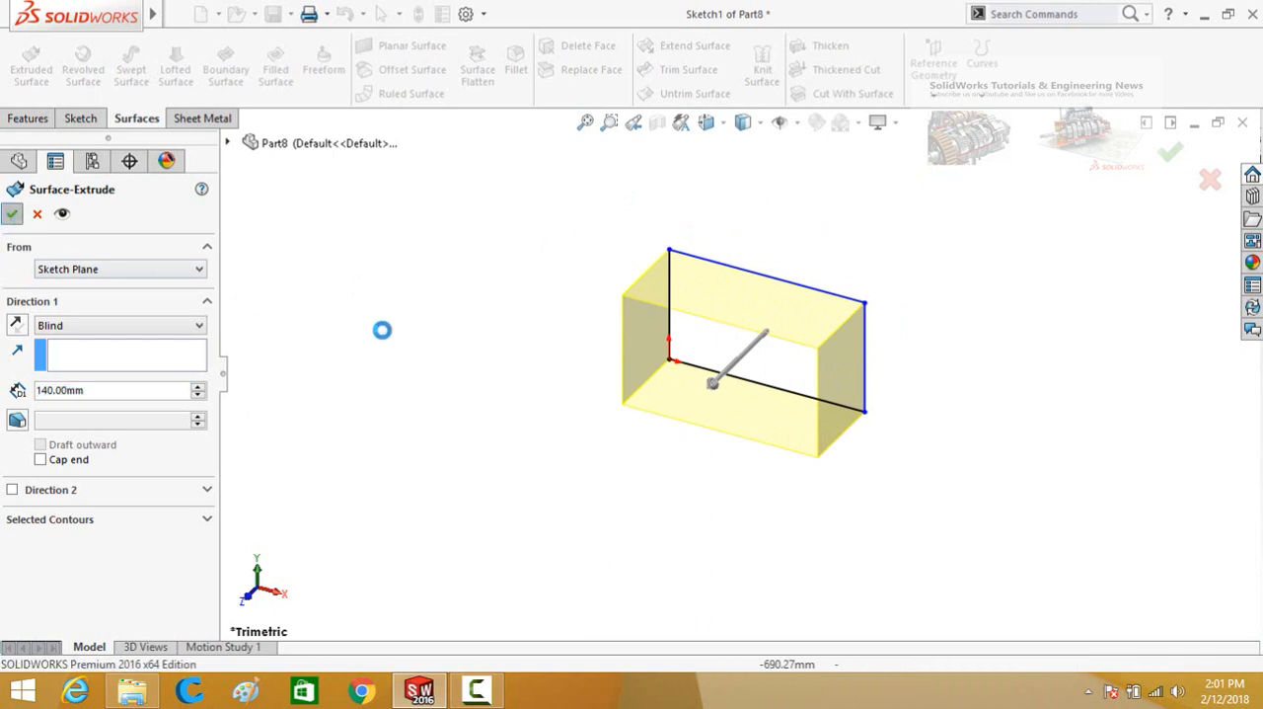
left_click(472, 334)
scroll(474, 335, "up", 4)
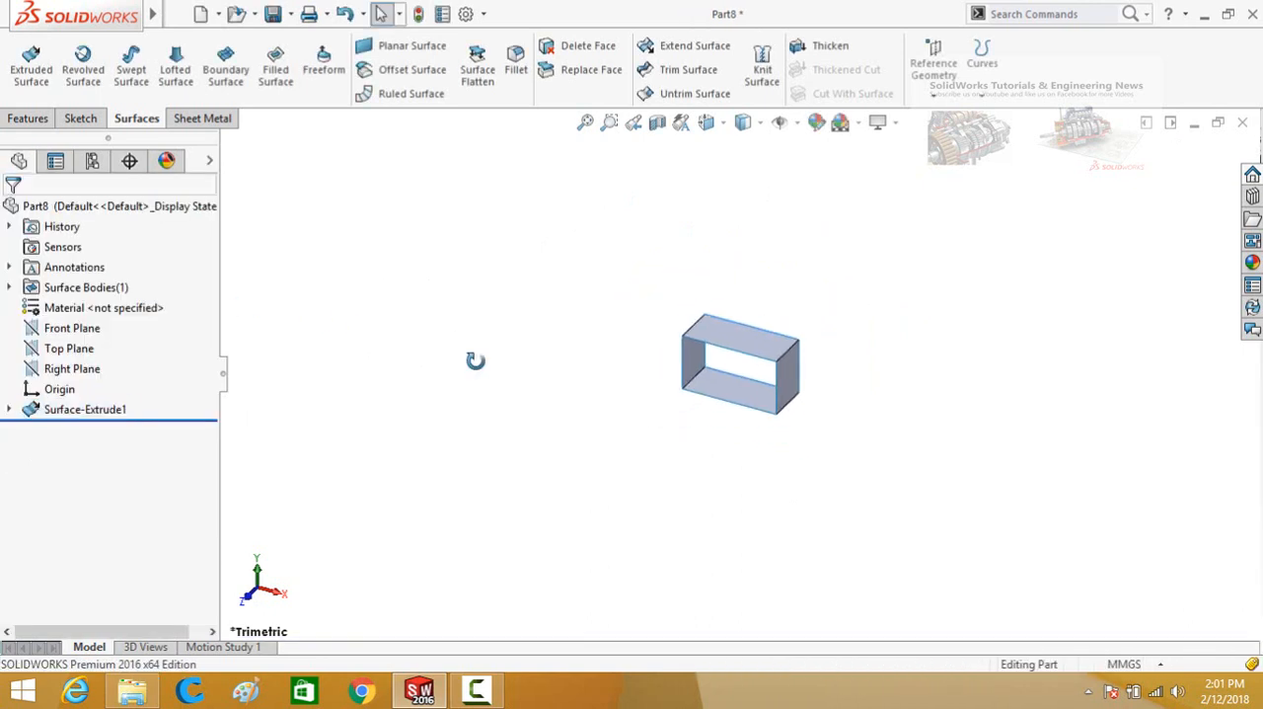
middle_click_drag(476, 363, 526, 280)
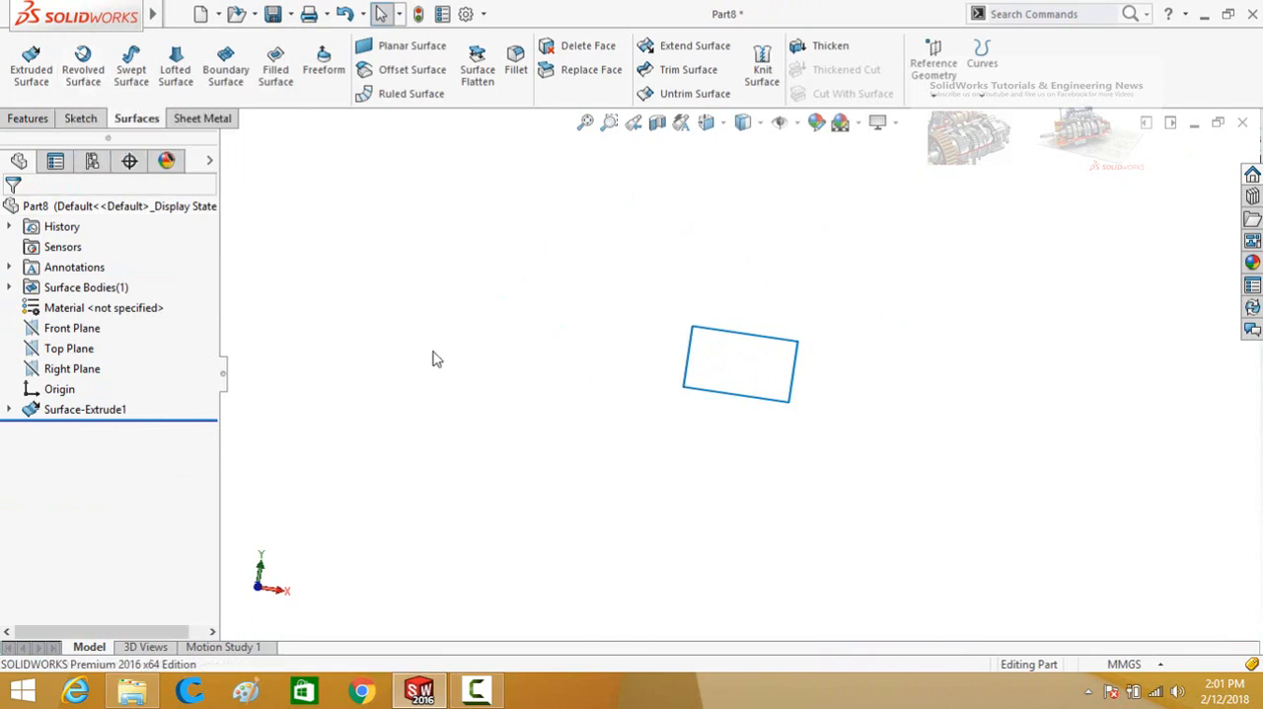
Create a new part document and start a sketch on its Front Plane.
key("ctrl+n")
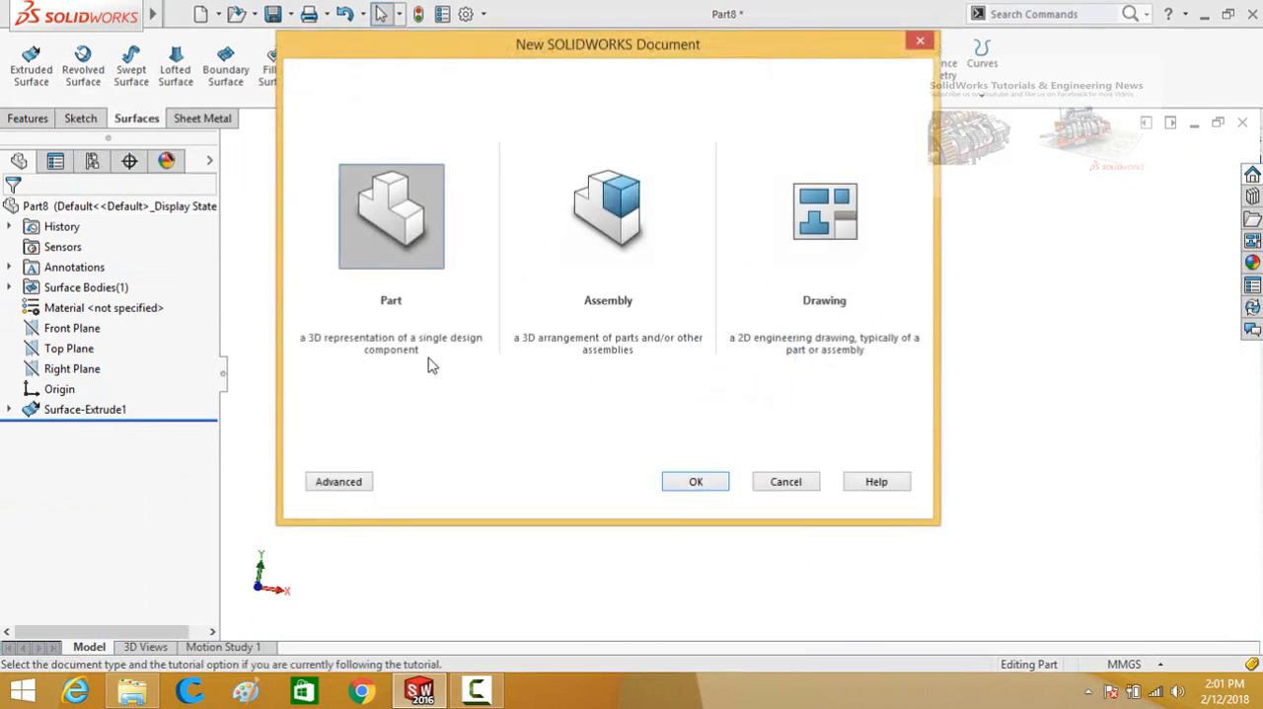
double_click(386, 345)
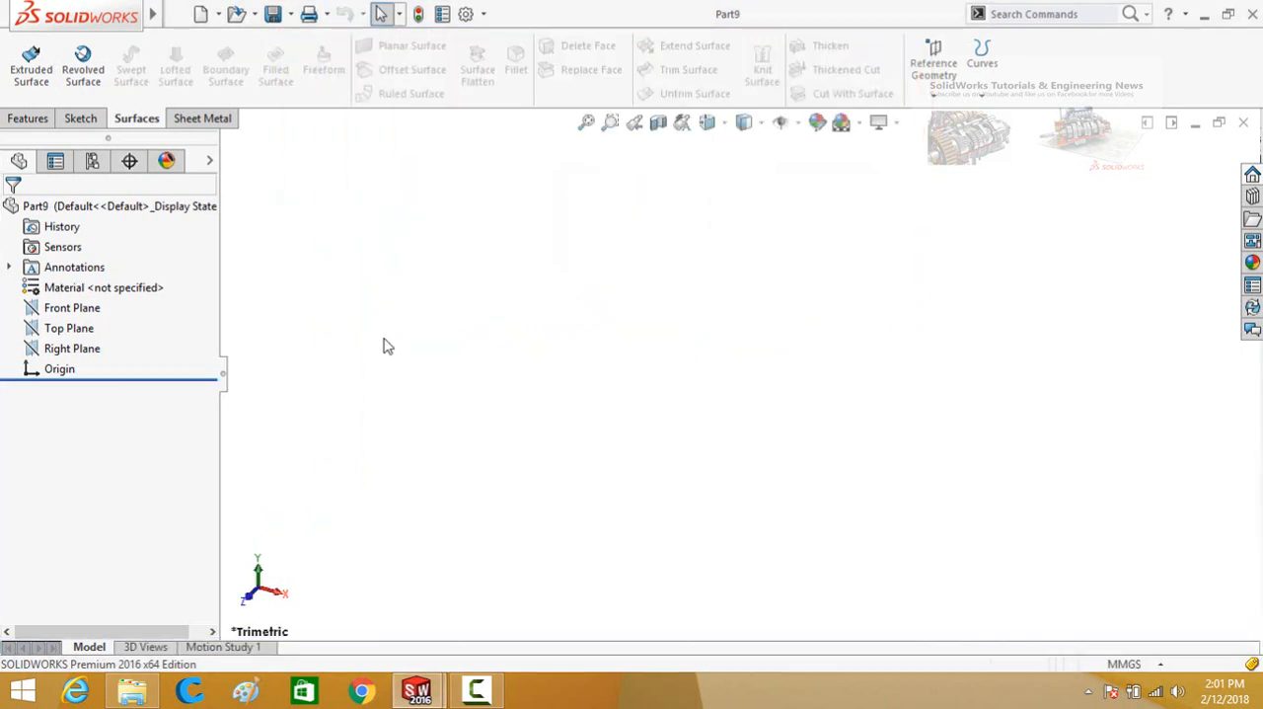
left_click(87, 309)
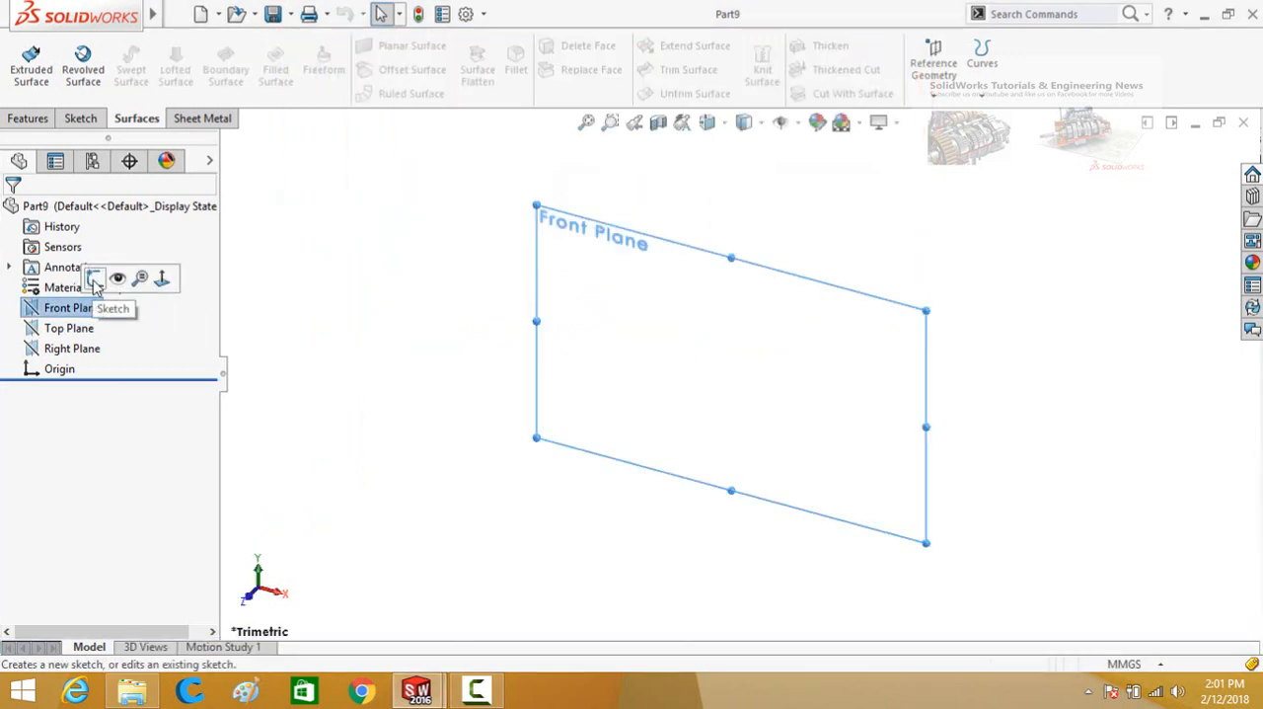
left_click(94, 280)
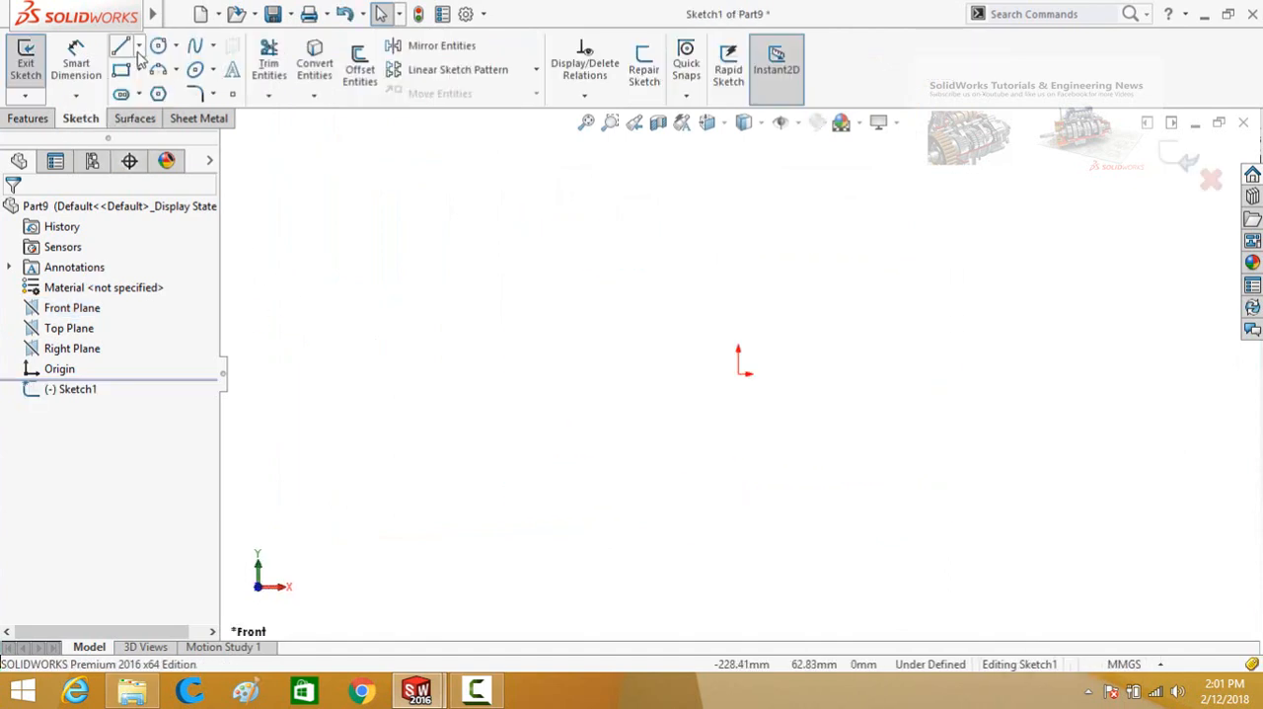
Sketch a horizontal centerline starting at the origin and extending in the negative X direction.
left_click(138, 45)
left_click(129, 75)
left_click(22, 119)
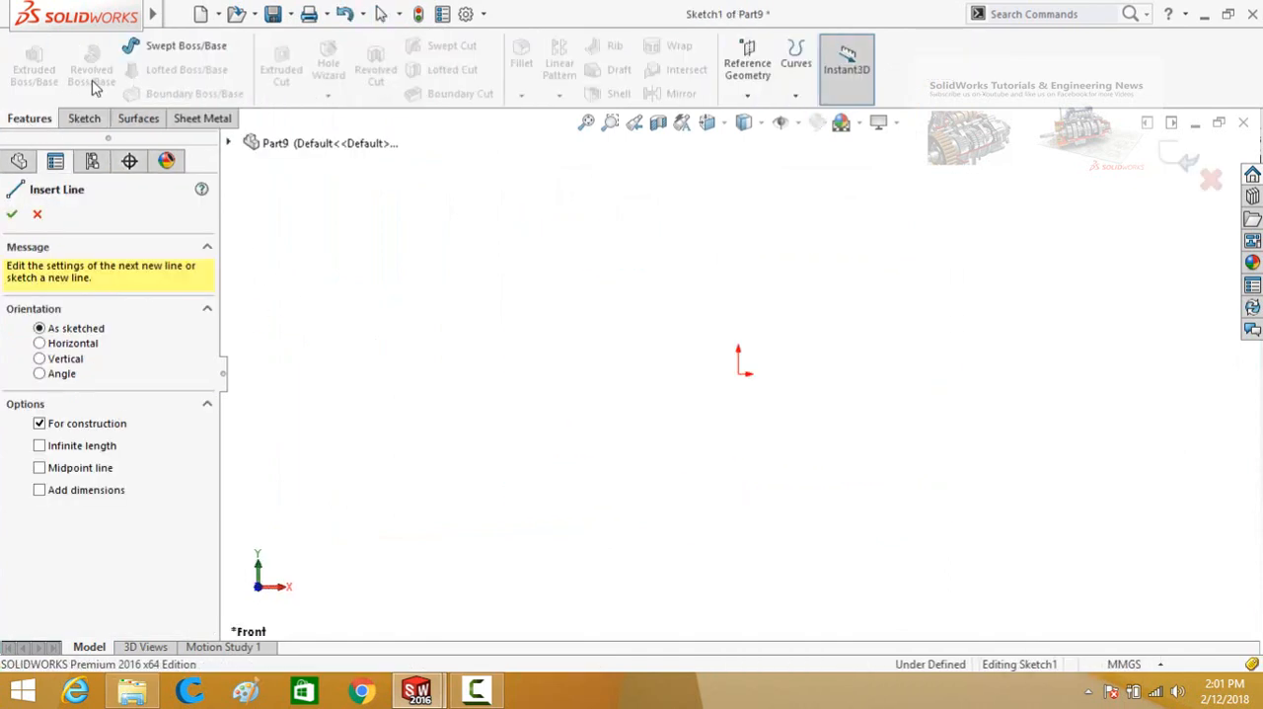
left_click(85, 119)
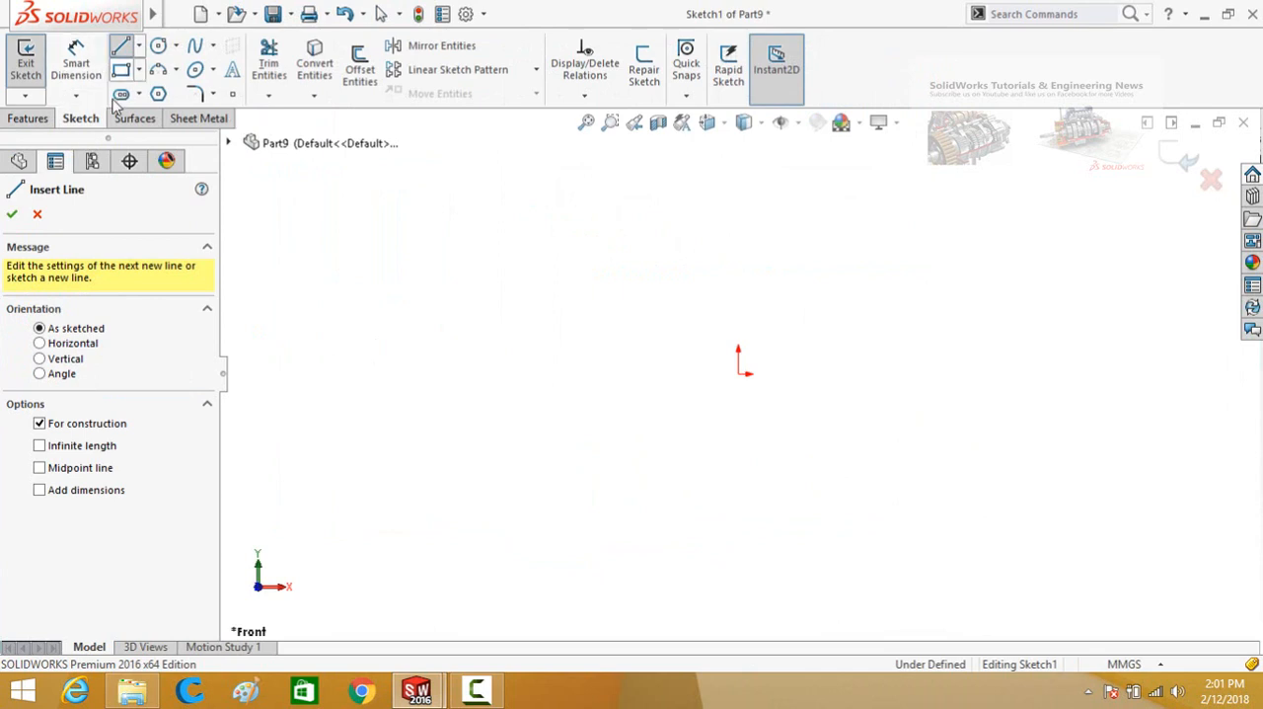
left_click(138, 46)
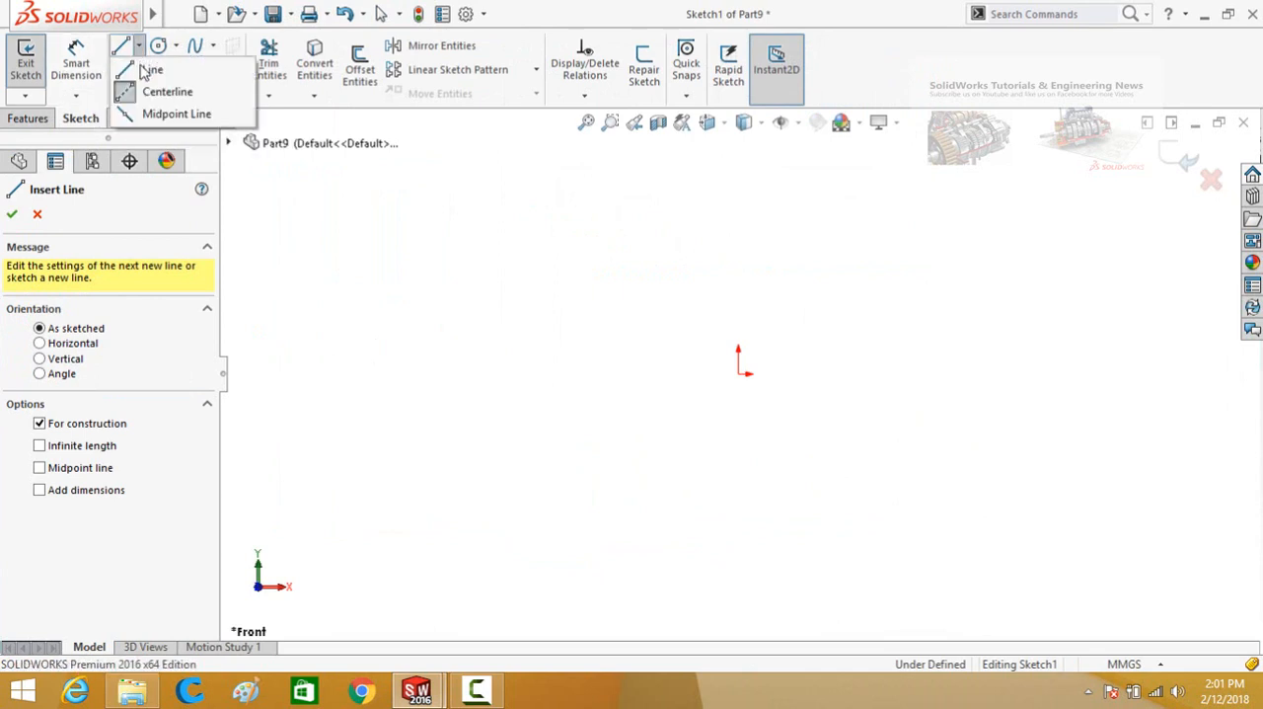
left_click(738, 375)
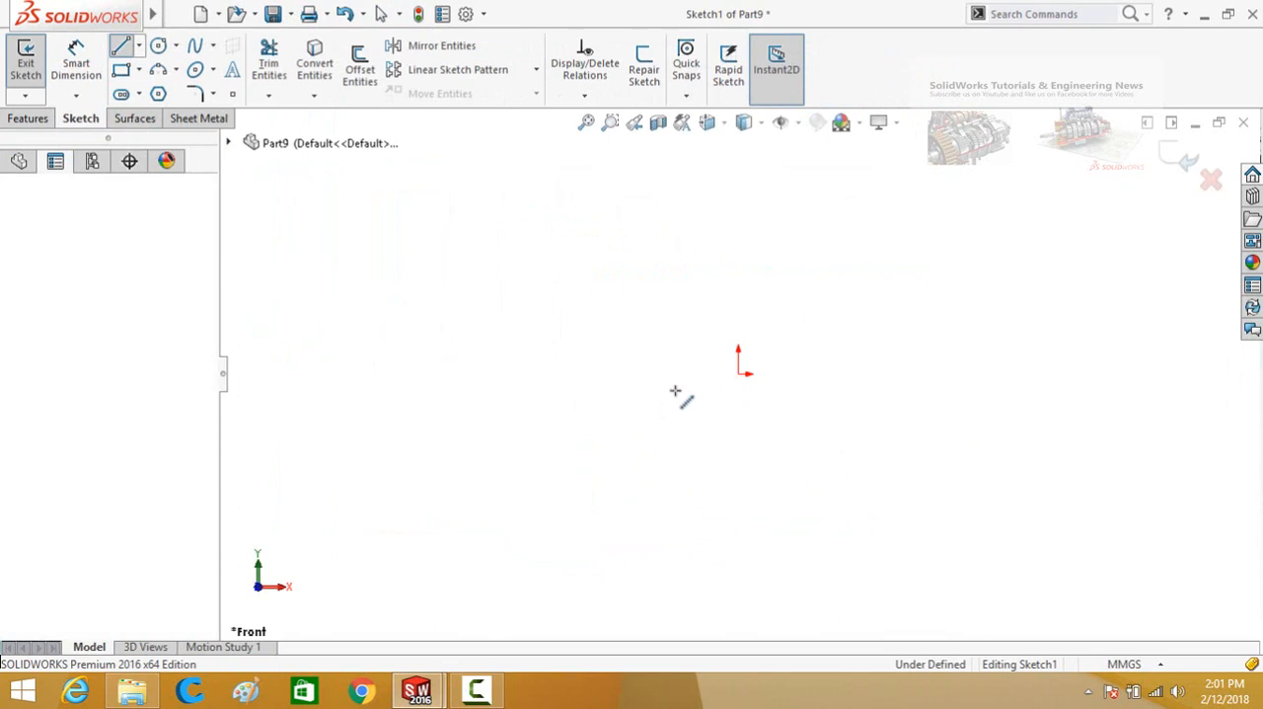
left_click(385, 373)
key("Escape")
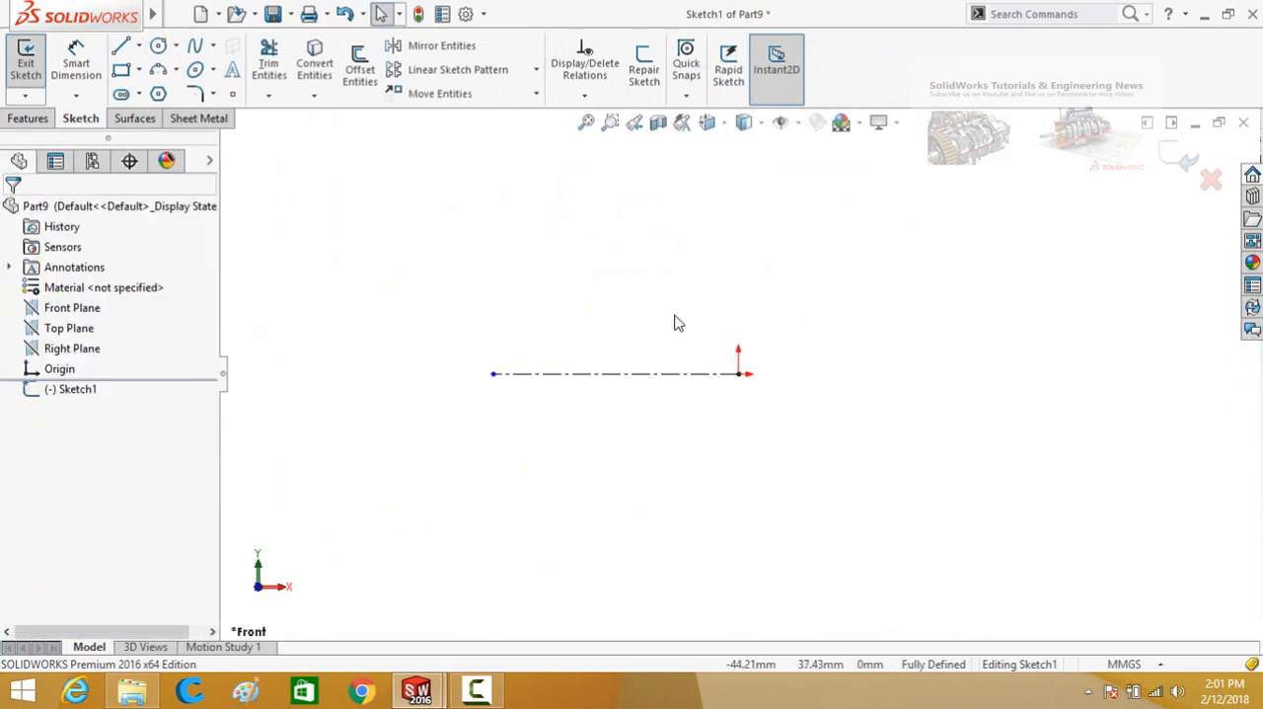
Sketch a solid horizontal line above the centerline, spanning about the same length.
left_click(120, 46)
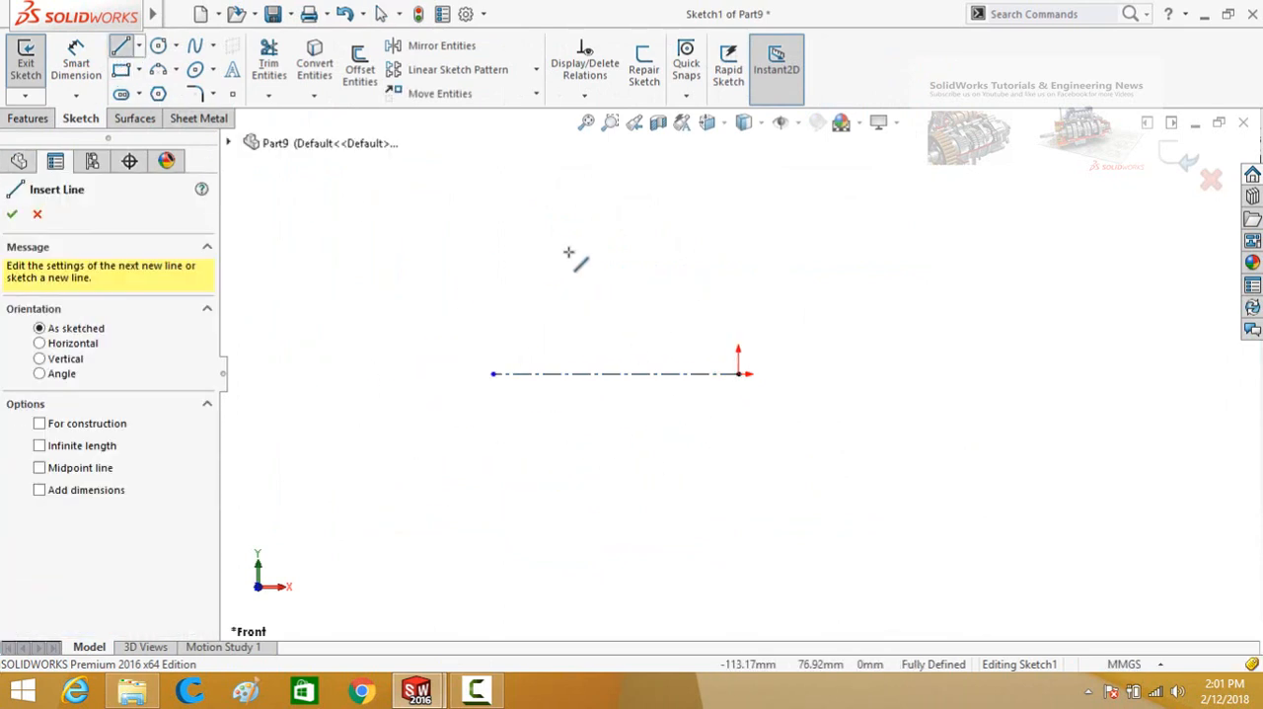
left_click(731, 262)
left_click(494, 260)
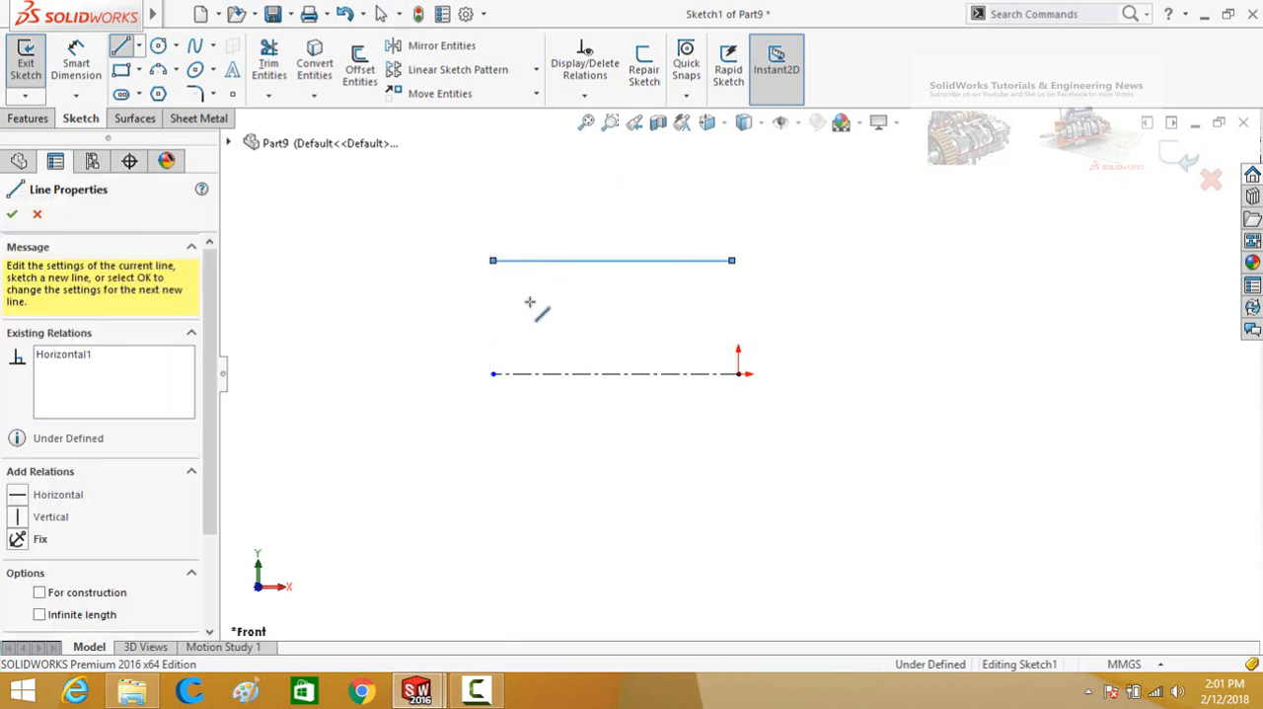
key("Escape")
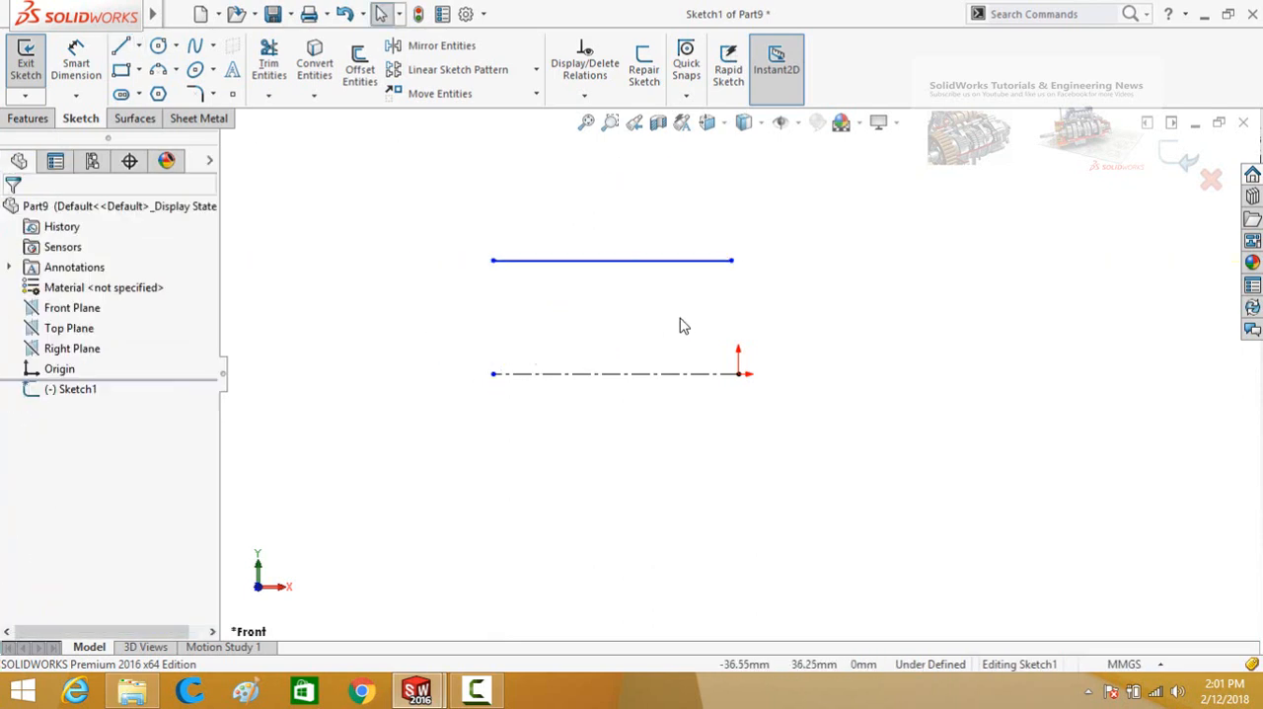
Create a Revolved Surface from the solid line, turning it 360 degrees blind around the centerline.
mouse_move(683, 325)
middle_mouse_down()
mouse_move(592, 344)
mouse_move(604, 351)
middle_mouse_up()
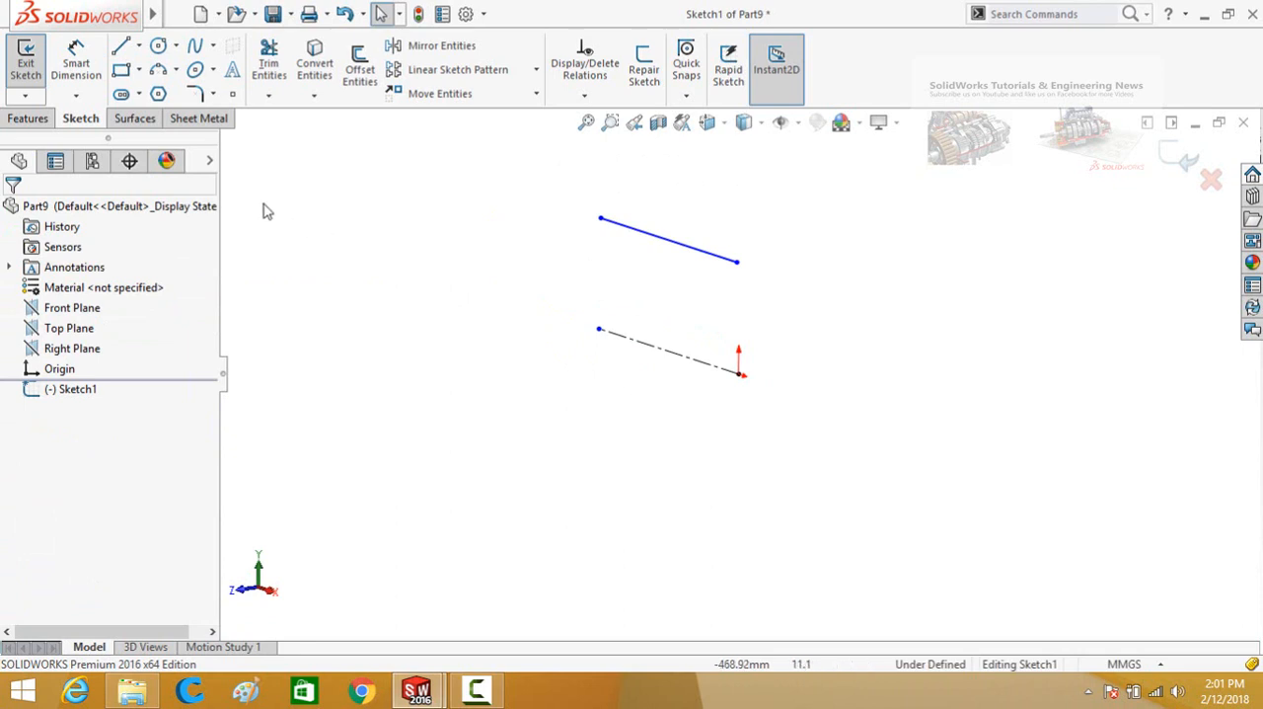
left_click(134, 121)
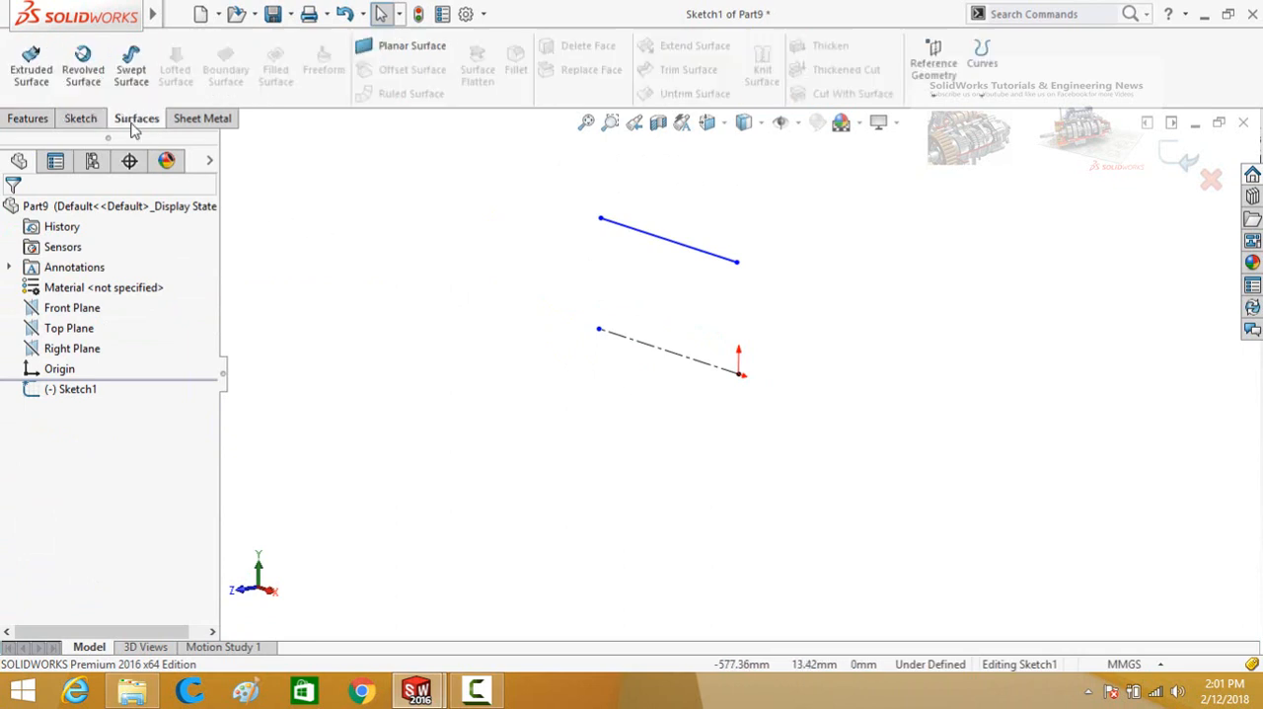
left_click(89, 81)
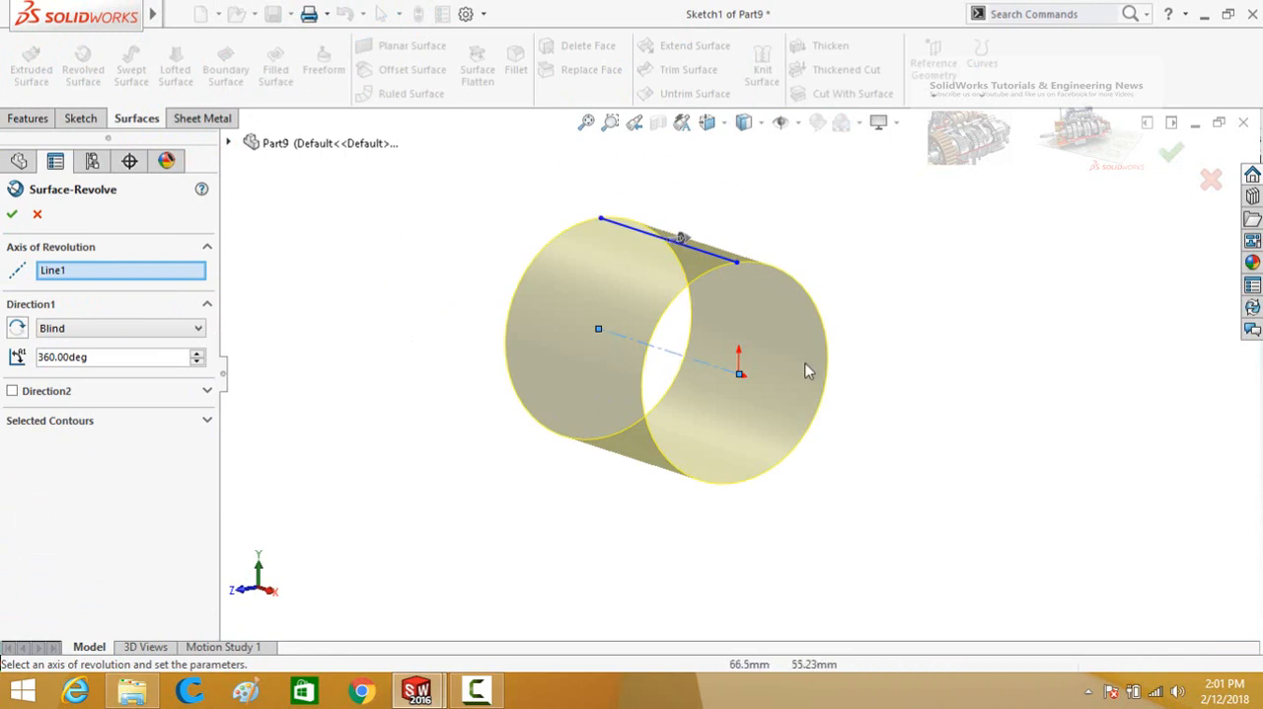
left_click(736, 258)
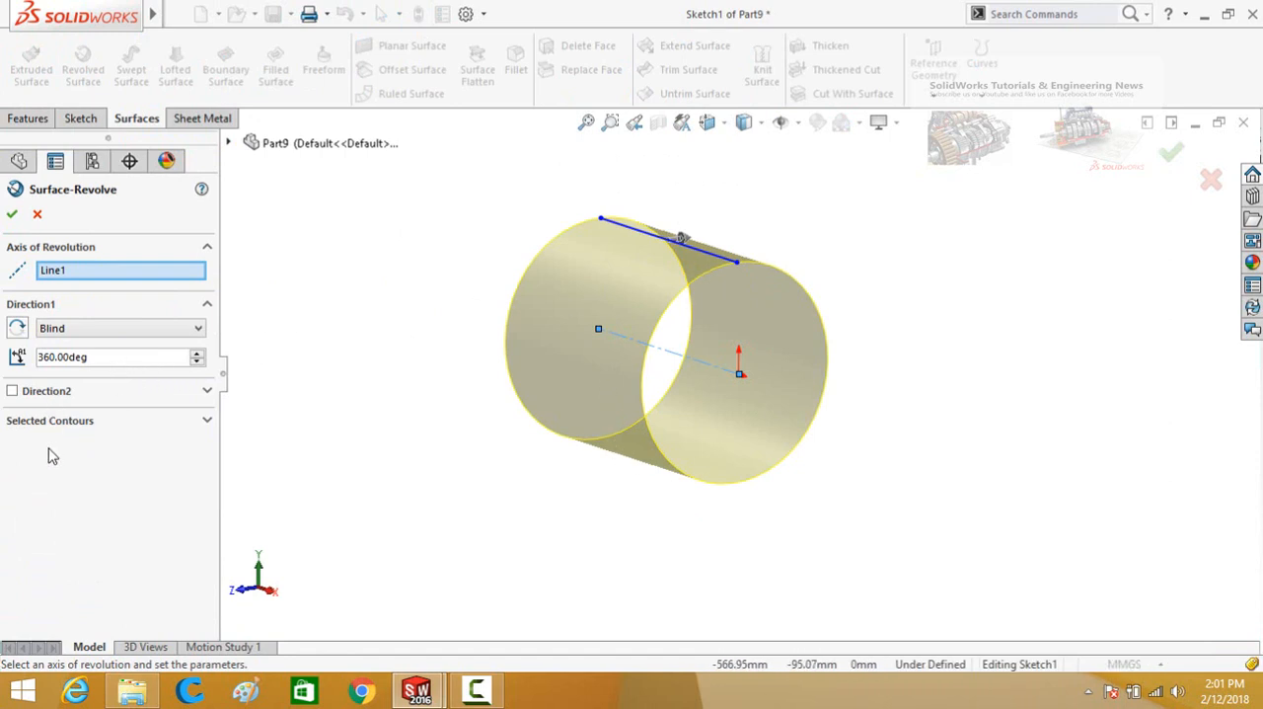
left_click(12, 214)
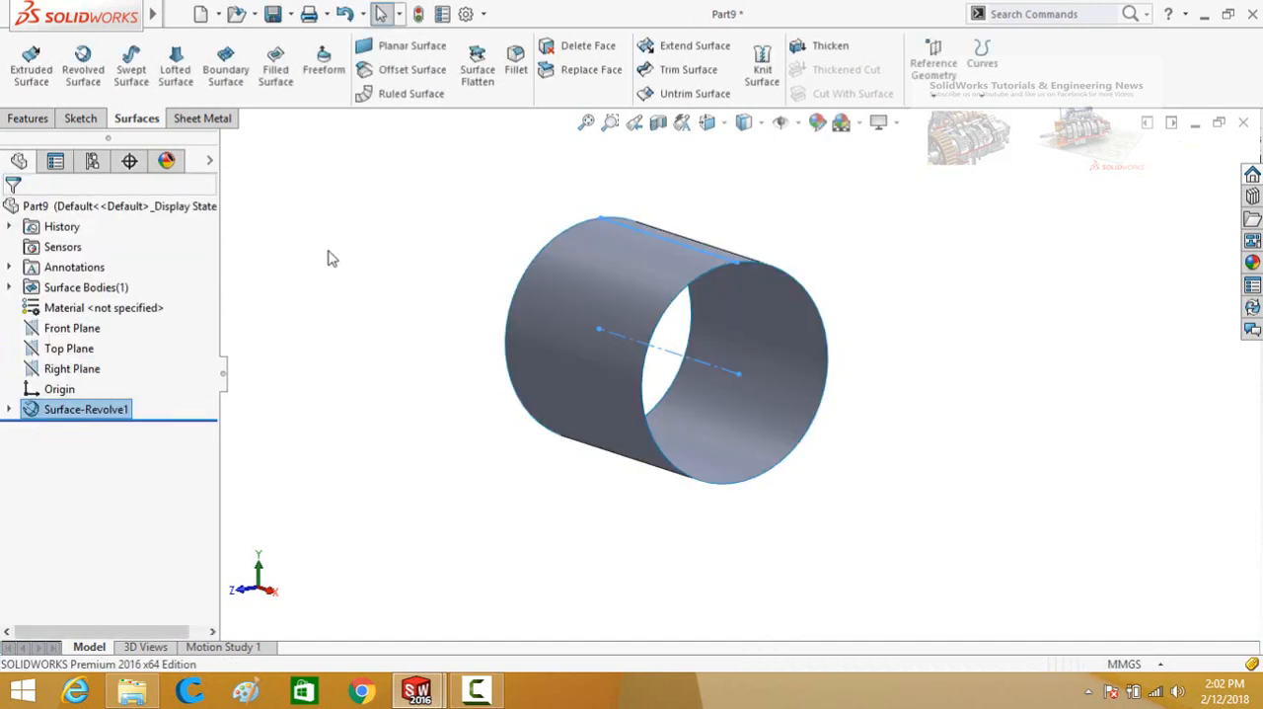
Create a new part document and start a sketch on its Front Plane.
scroll(423, 323, "up", 3)
middle_click_drag(429, 287, 425, 387)
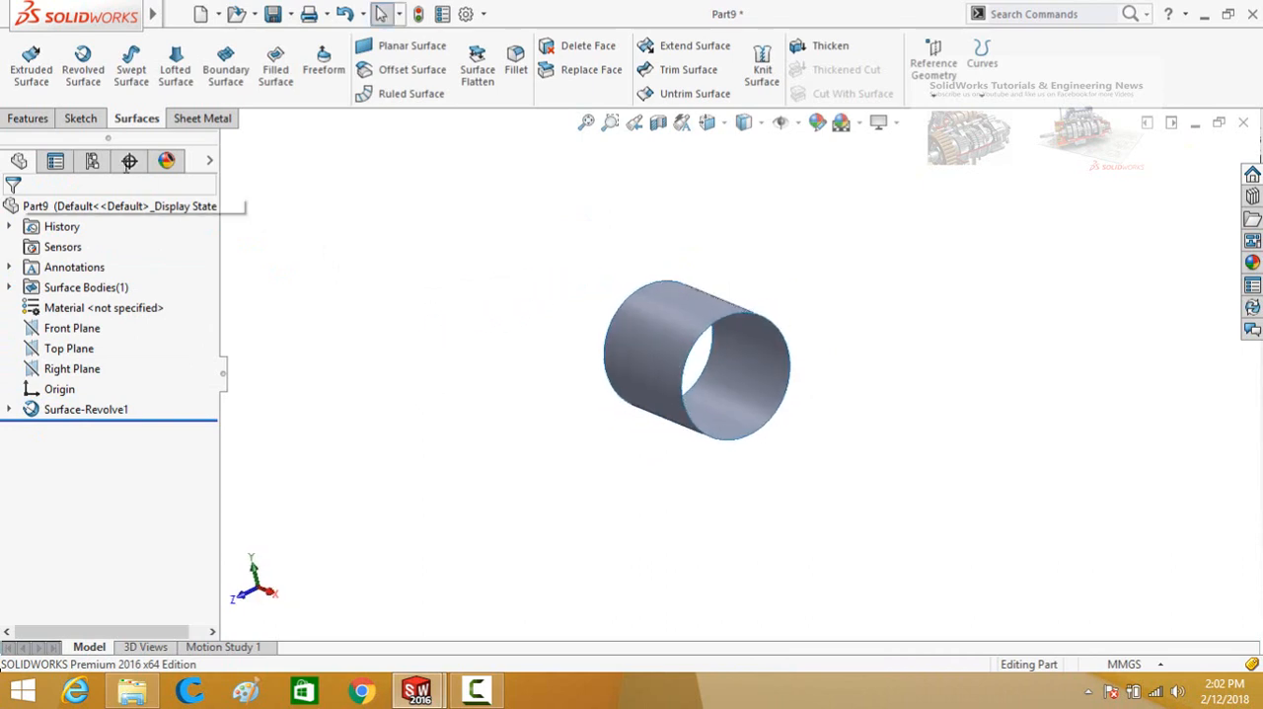
middle_click_drag(427, 292, 444, 316)
key("ctrl+n")
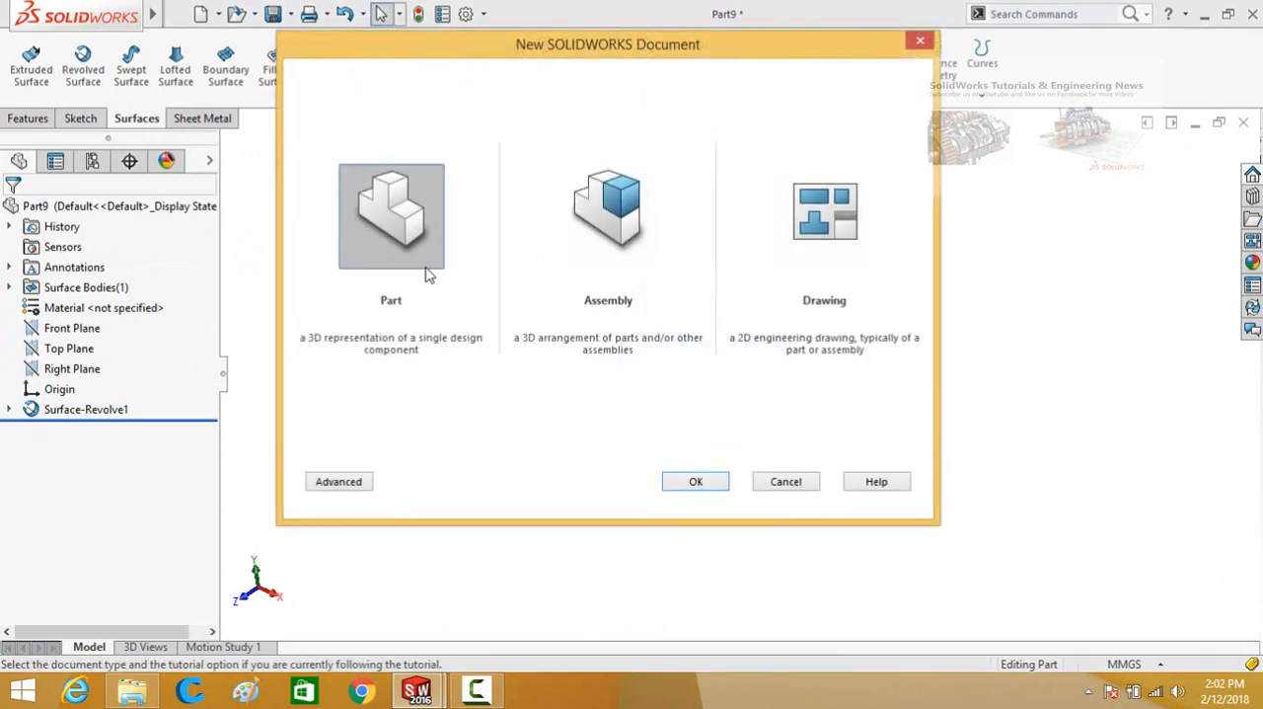
double_click(414, 231)
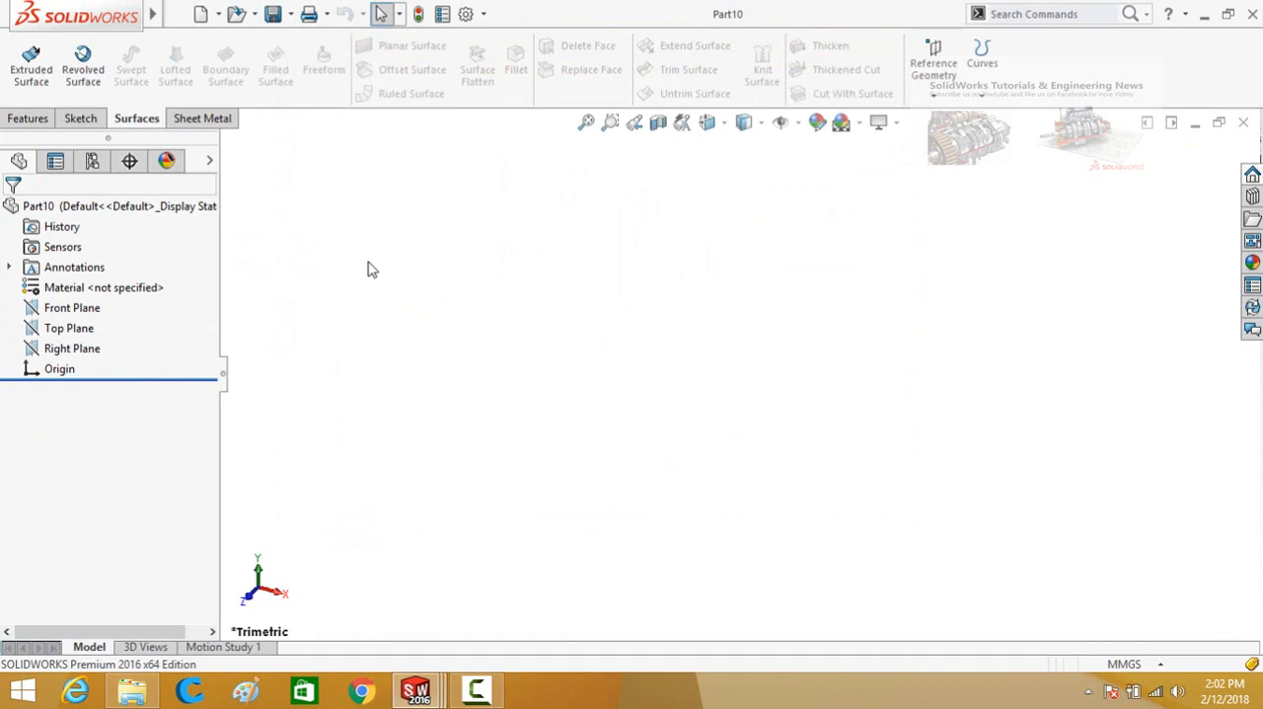
left_click(28, 119)
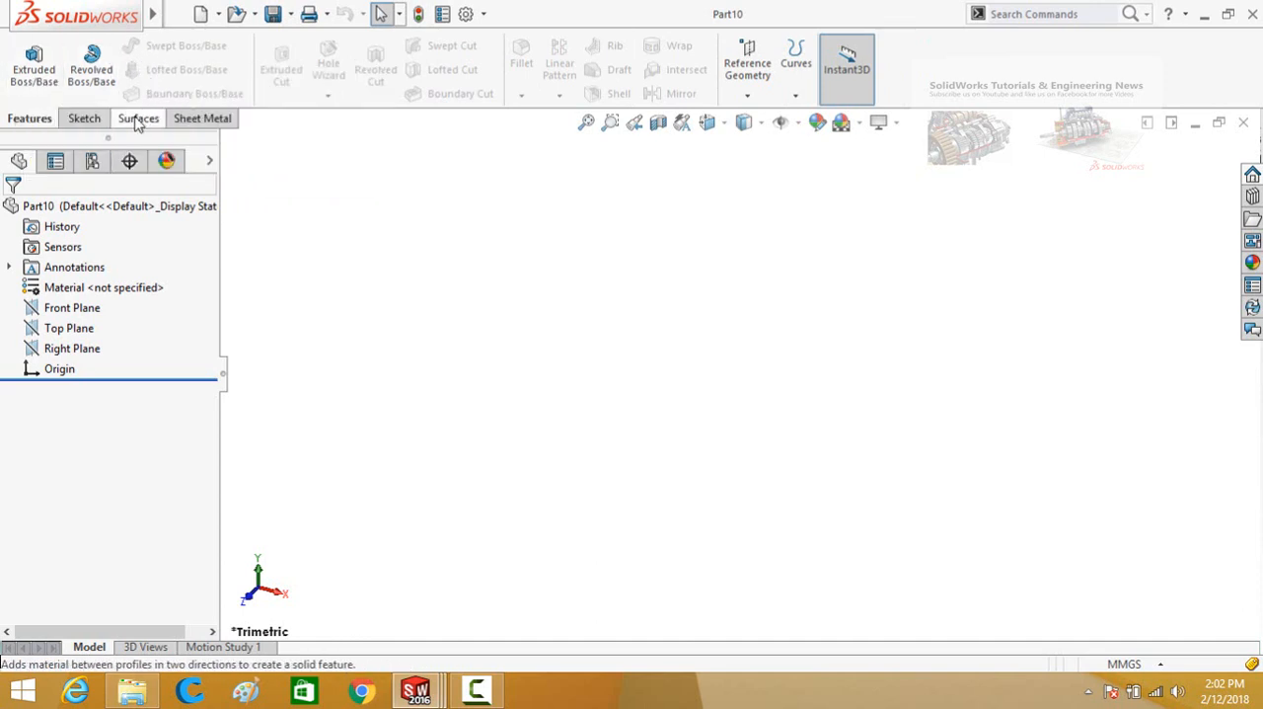
left_click(132, 118)
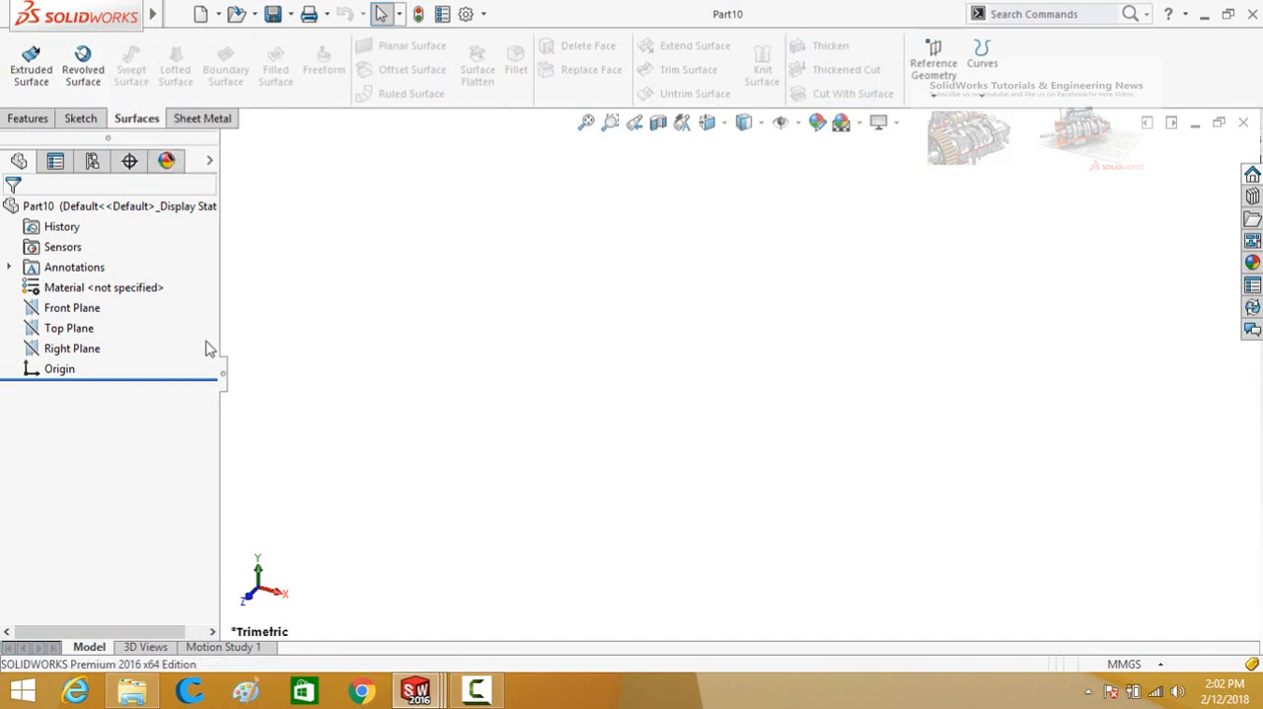
left_click(88, 309)
left_click(98, 286)
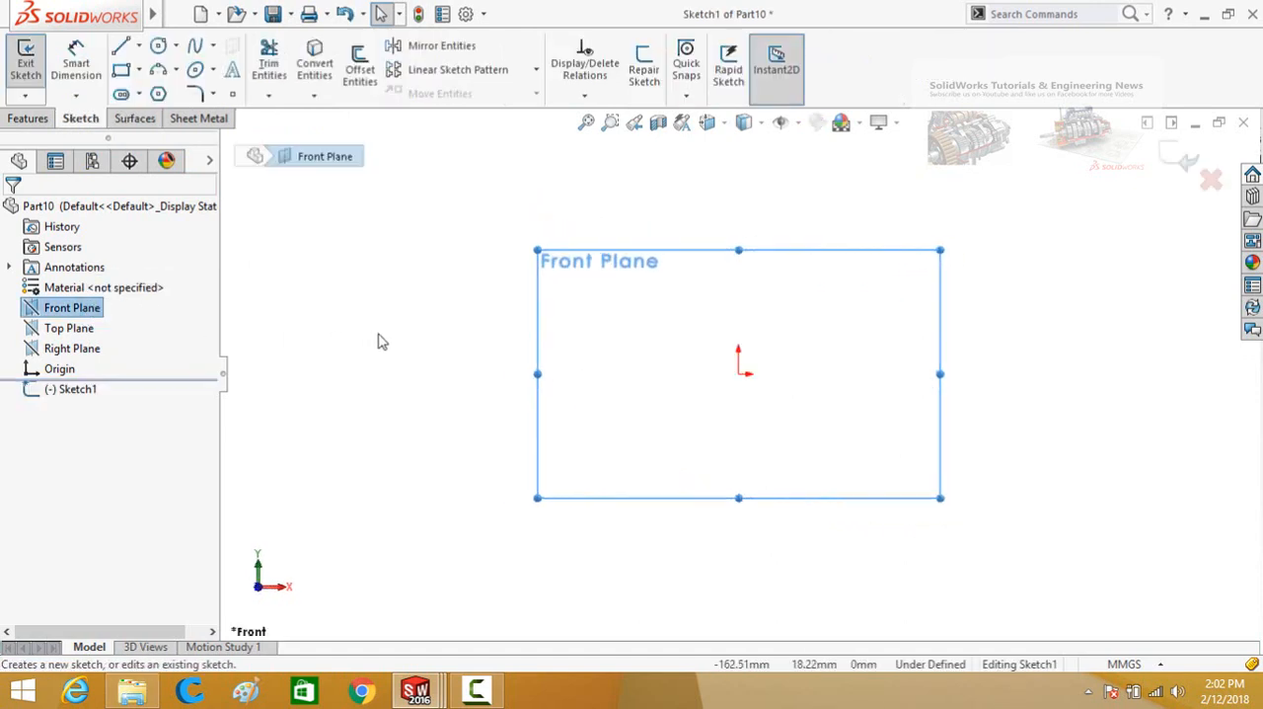
left_click(402, 259)
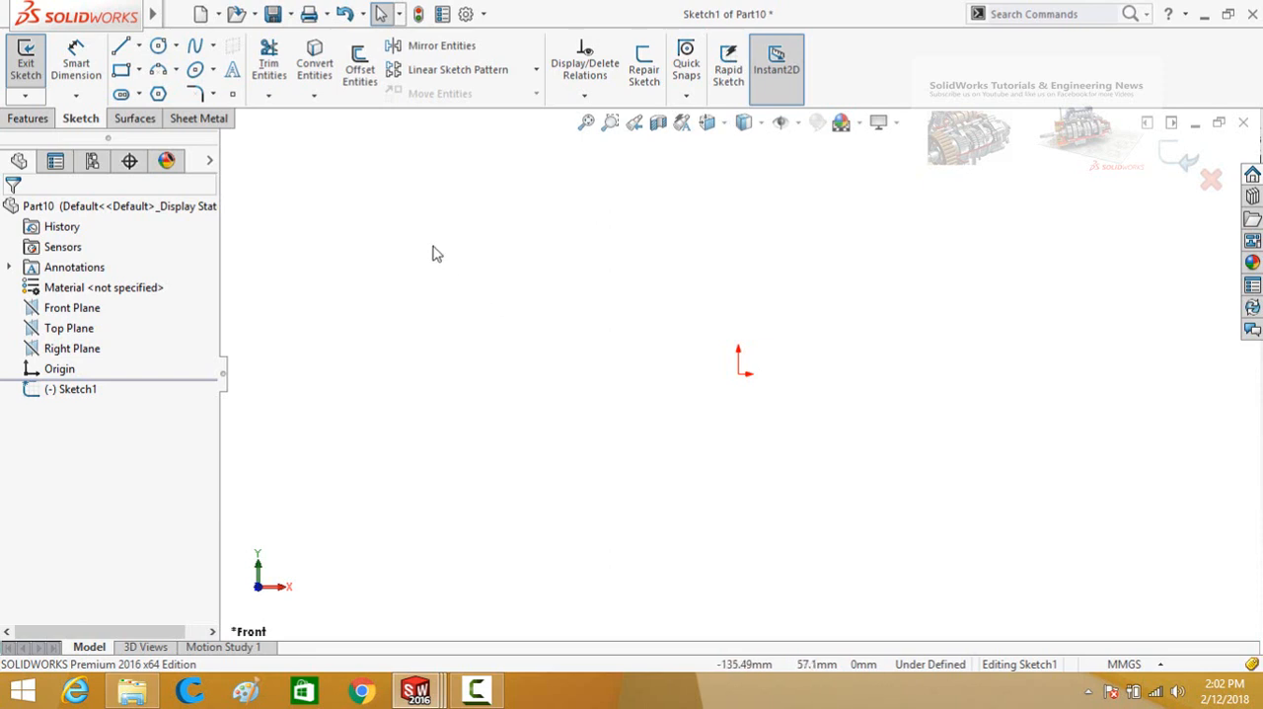
Sketch an S-shaped four-point spline about 195 mm long starting at the origin, and exit the sketch.
left_click(138, 119)
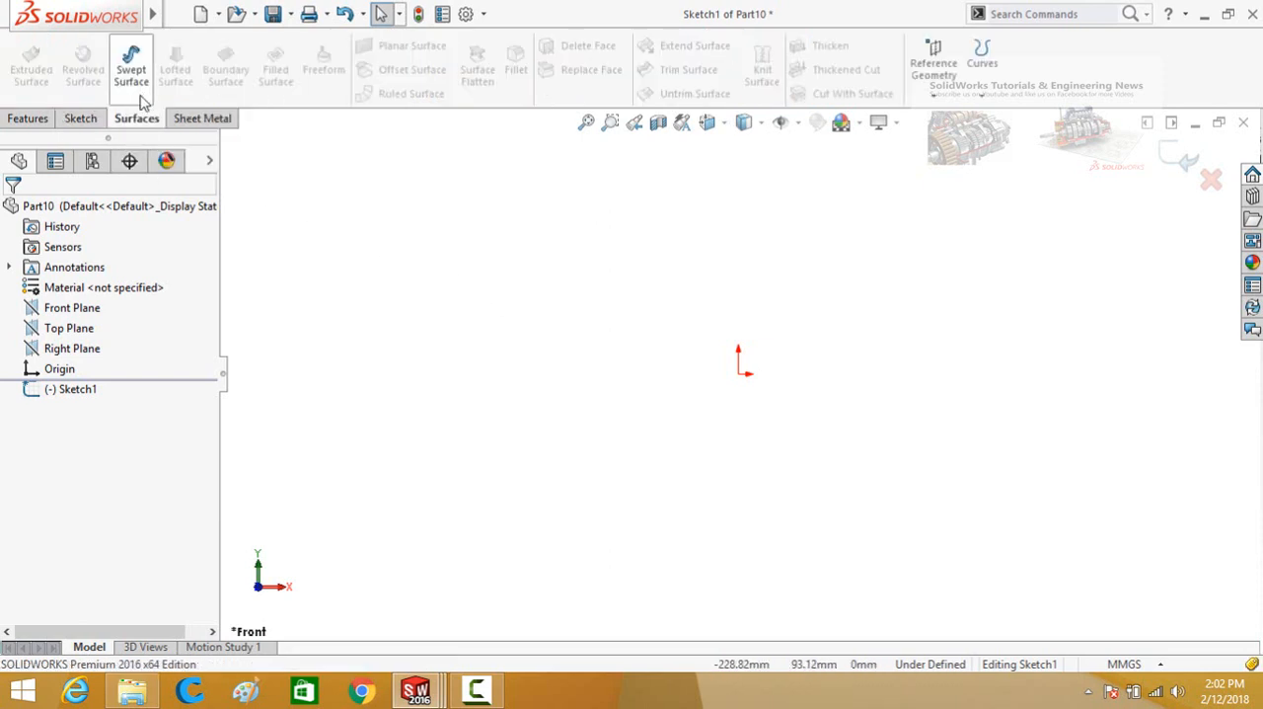
left_click(81, 119)
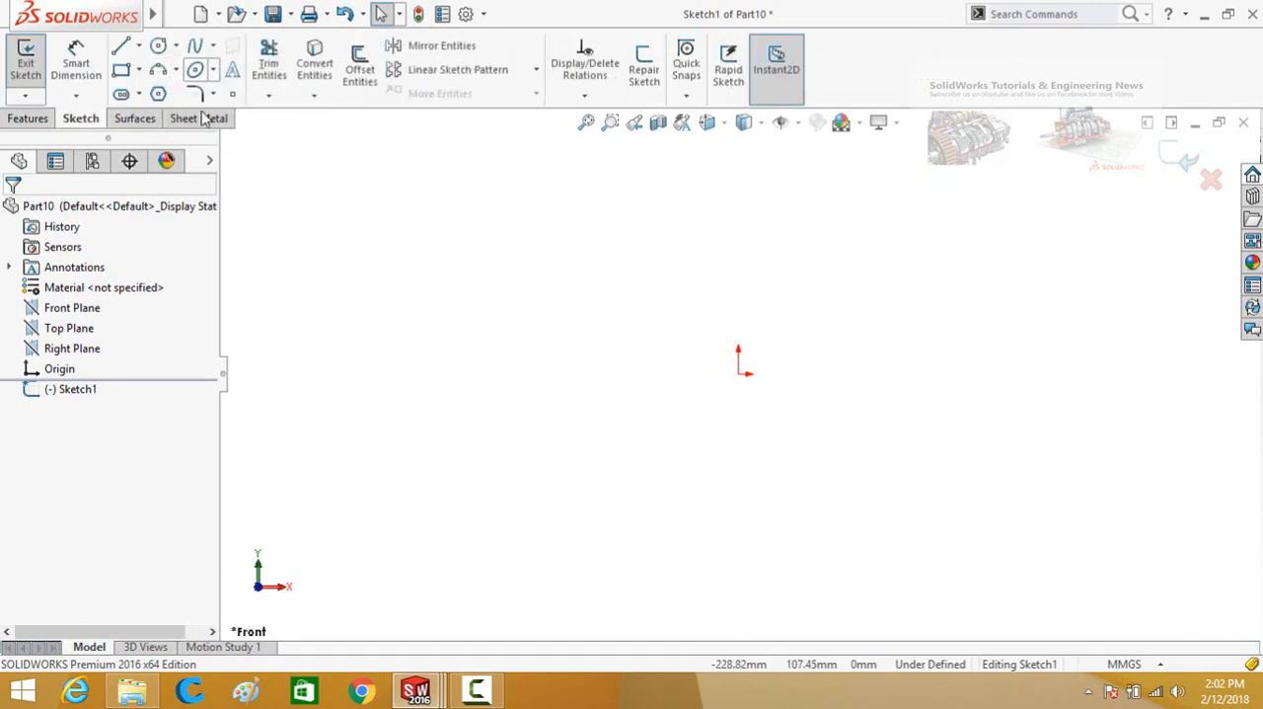
left_click(195, 45)
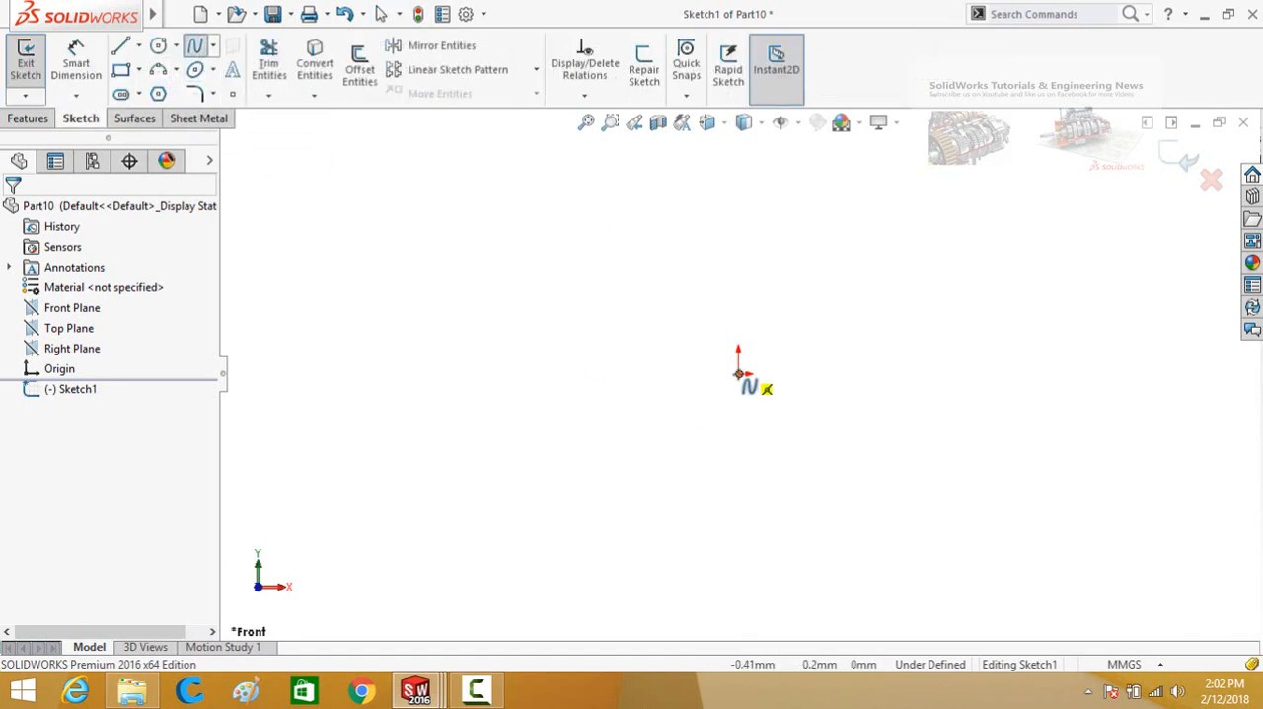
left_click(740, 373)
left_click(837, 327)
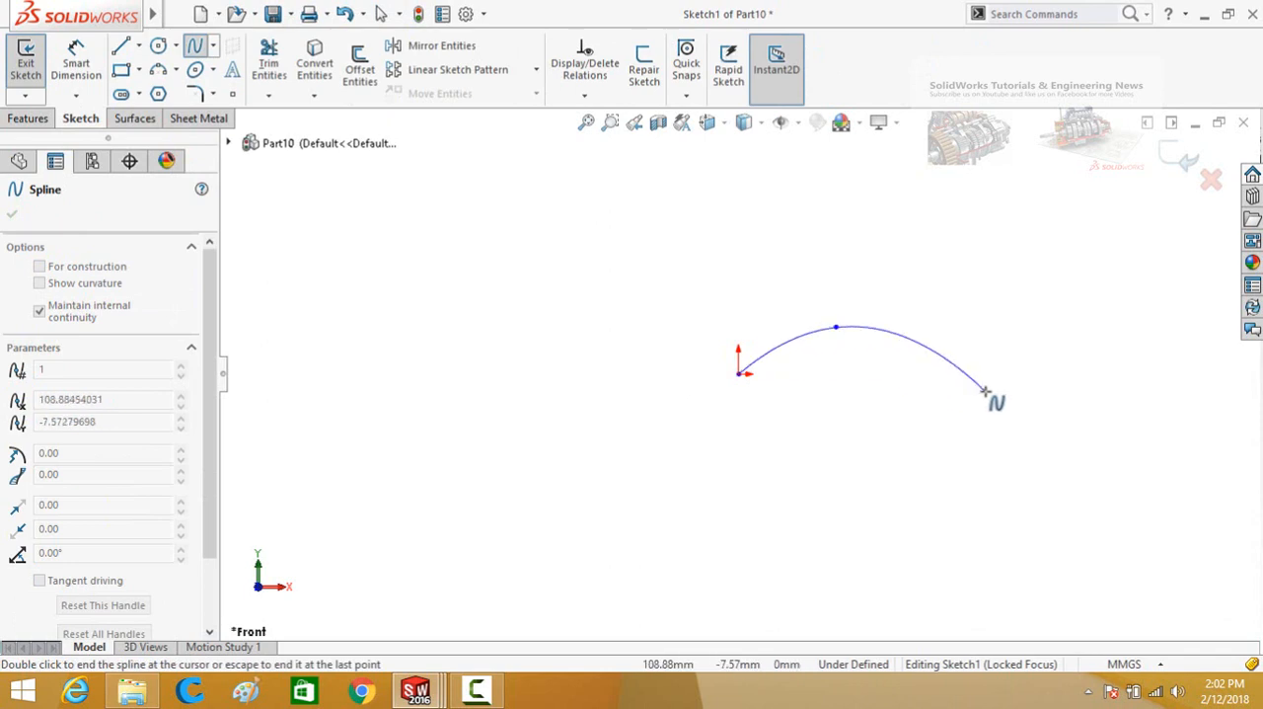
left_click(987, 390)
left_click(1123, 332)
key("Escape")
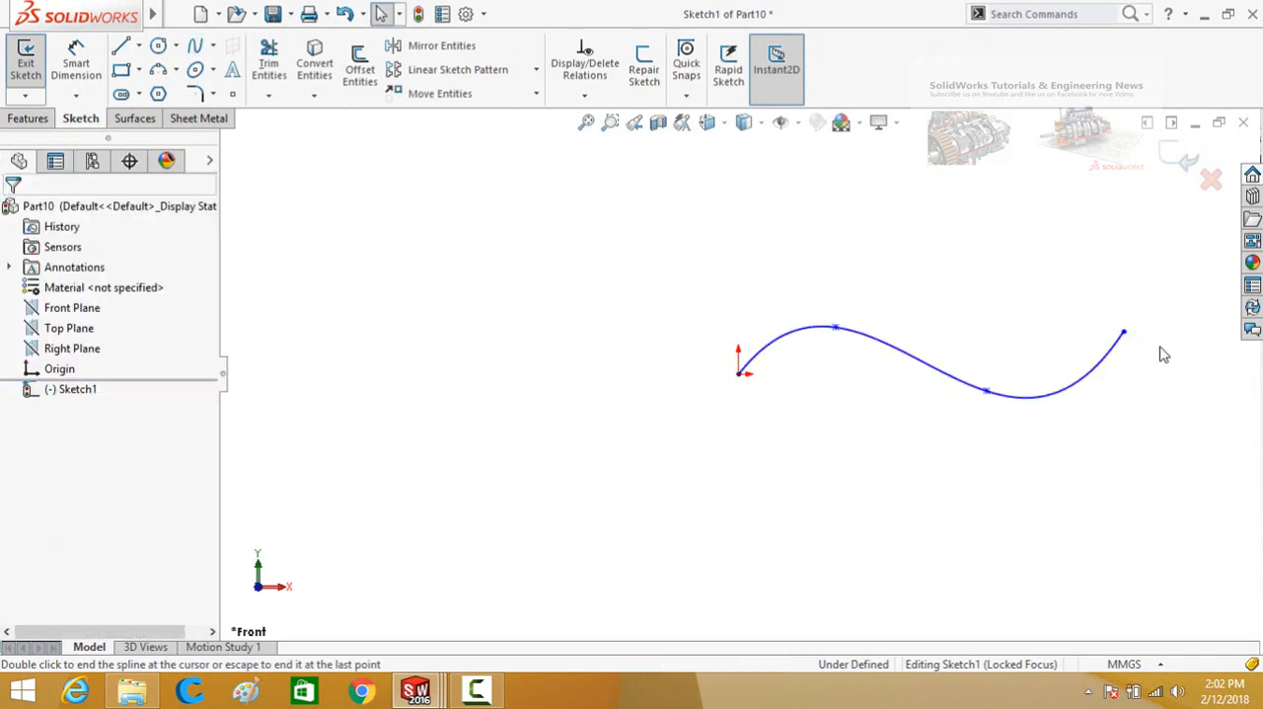
scroll(1158, 209, "up", 3)
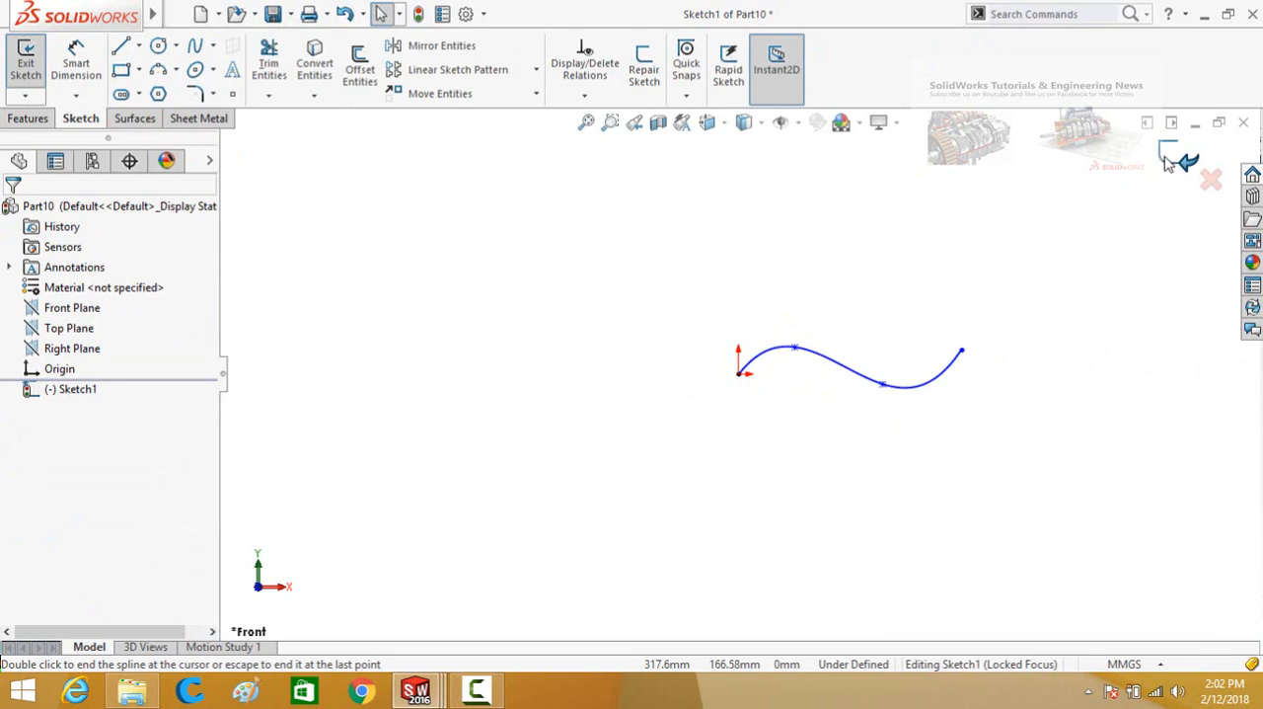
left_click(1172, 161)
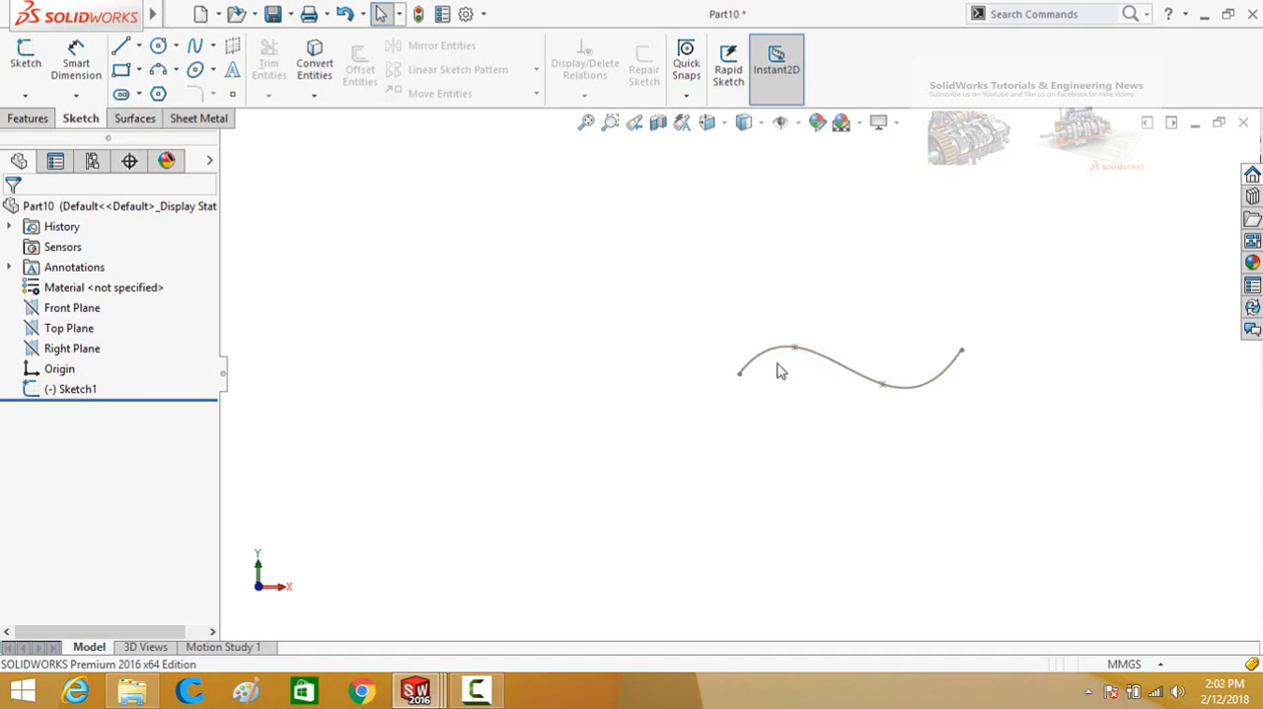
Create a reference plane perpendicular to the spline and coincident with the spline's start point.
scroll(753, 388, "down", 3)
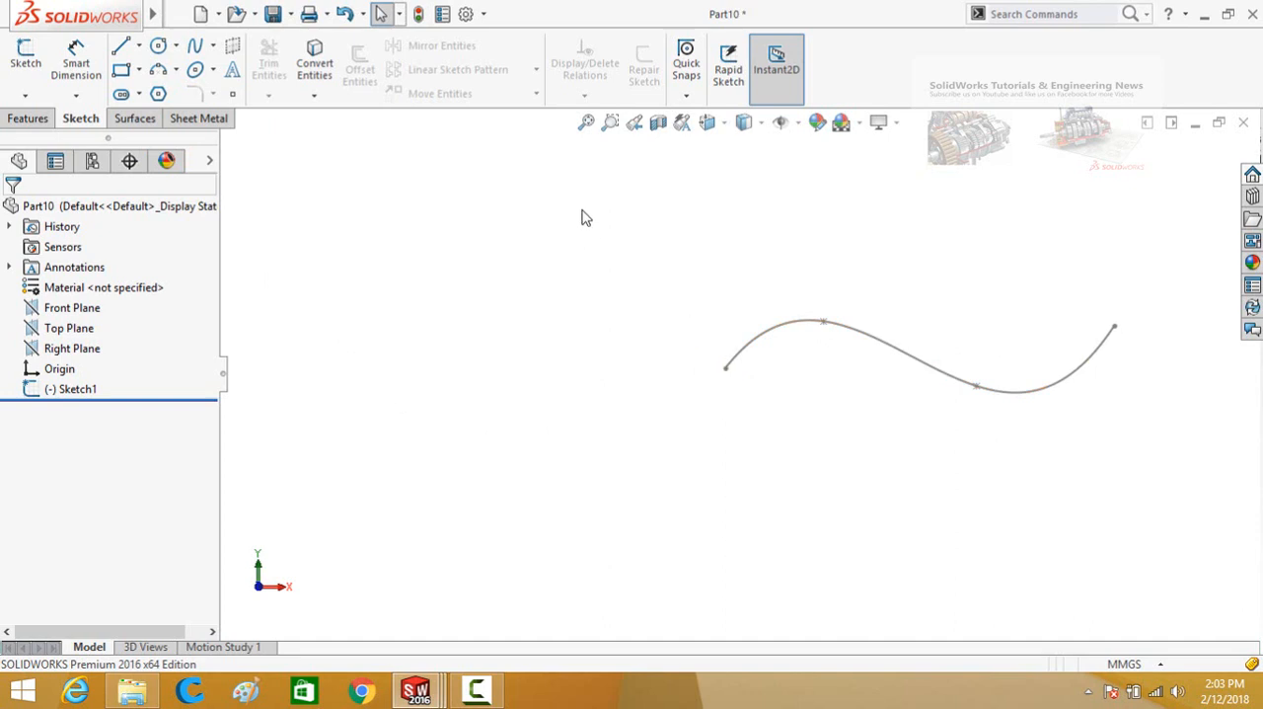
left_click(131, 120)
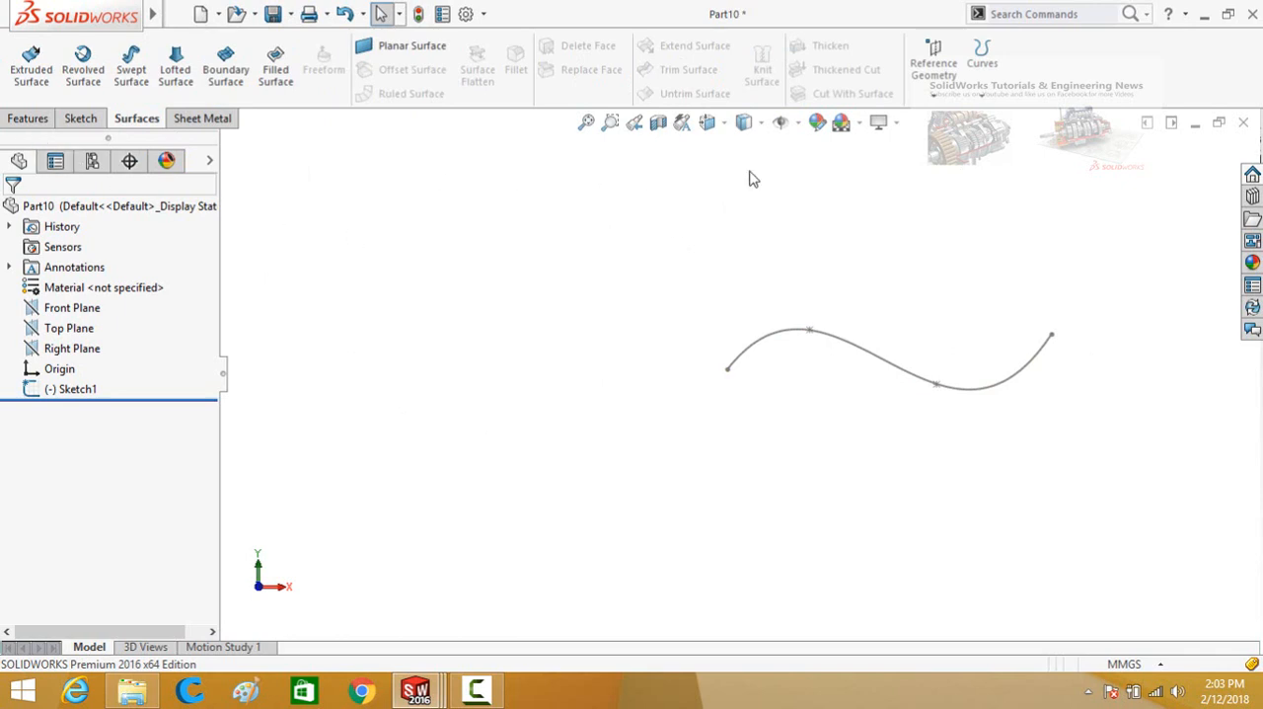
left_click(934, 79)
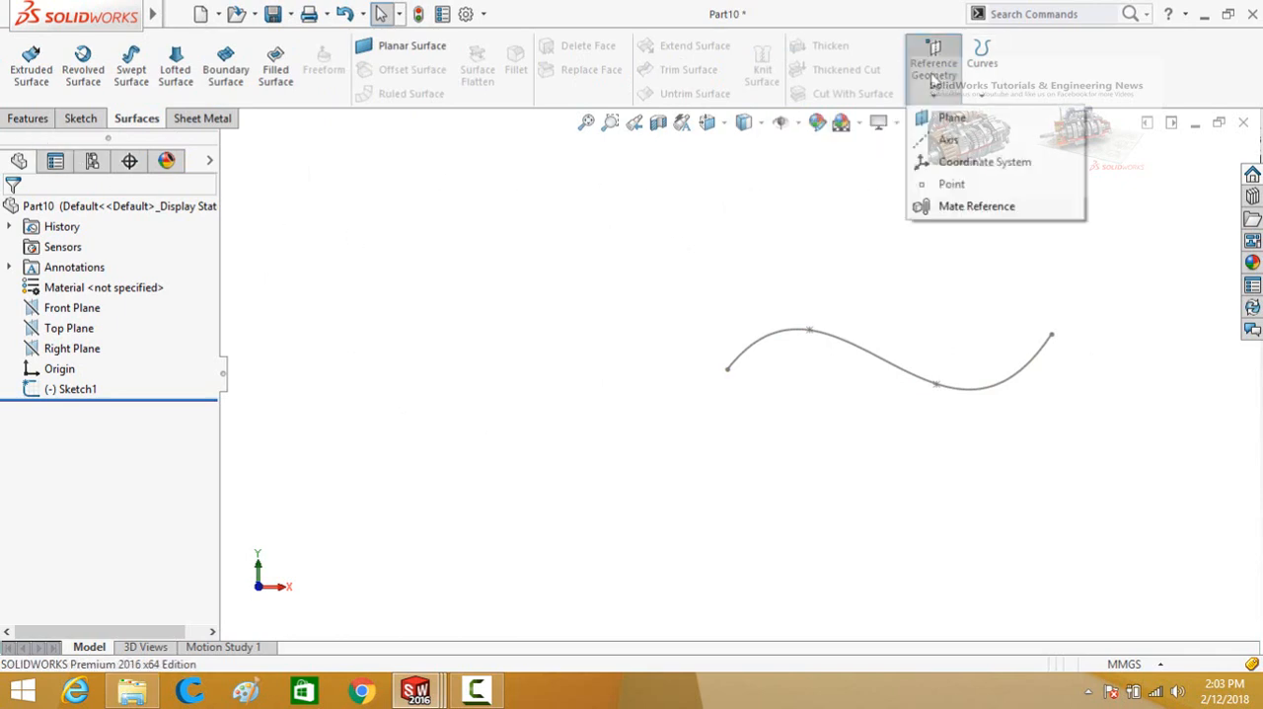
left_click(952, 120)
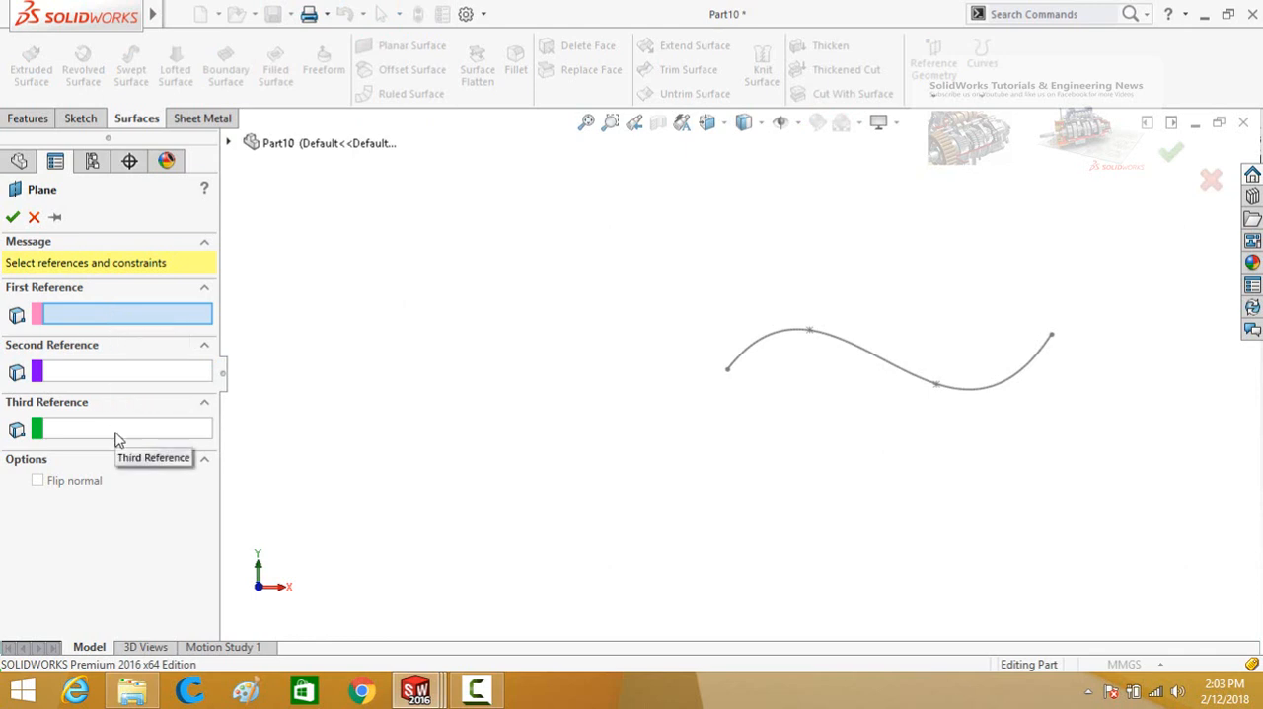
left_click(758, 351)
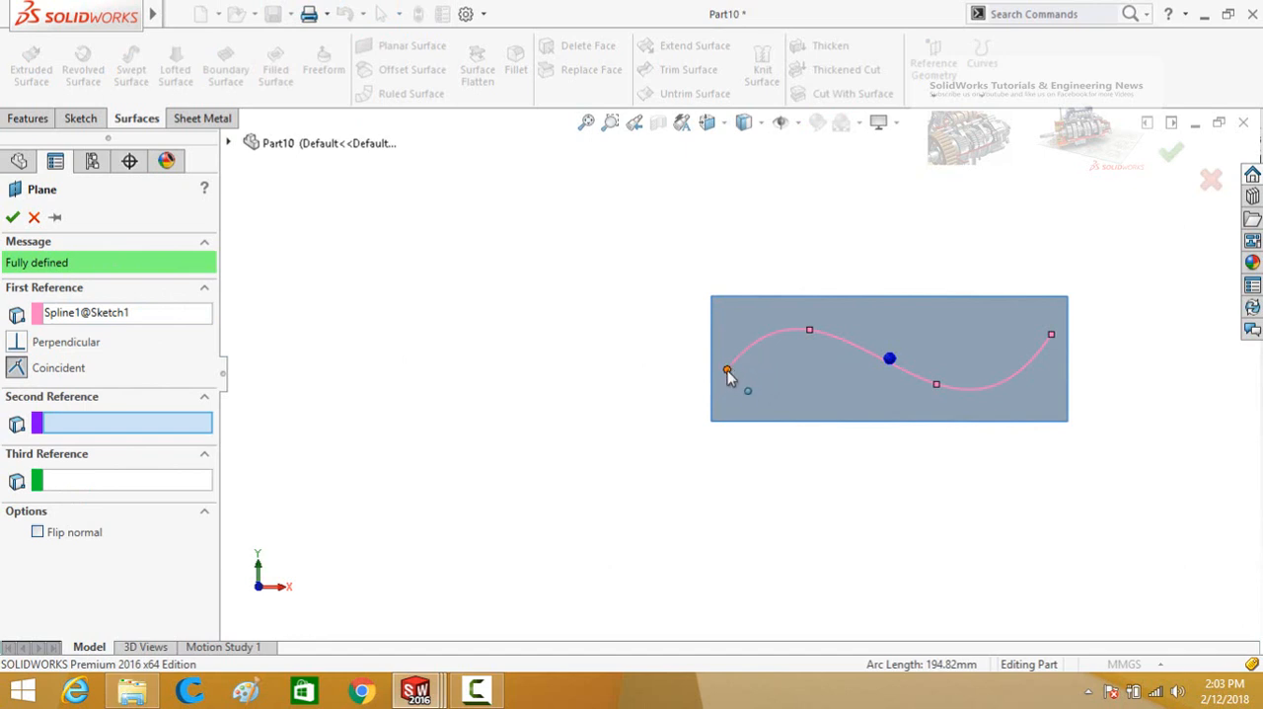
scroll(730, 371, "down", 3)
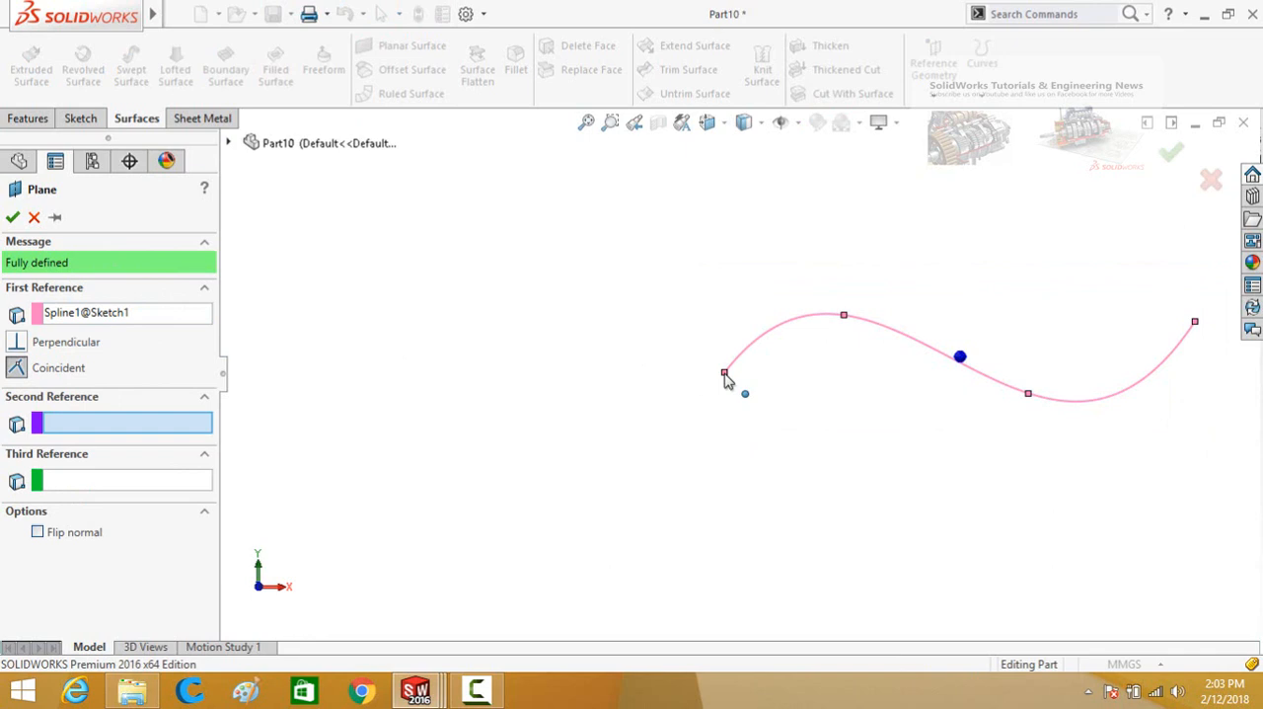
left_click(725, 374)
scroll(691, 422, "up", 3)
mouse_move(742, 314)
middle_mouse_down()
mouse_move(733, 431)
mouse_move(704, 333)
mouse_move(759, 347)
mouse_move(696, 375)
mouse_move(728, 365)
mouse_move(699, 342)
mouse_move(713, 380)
middle_mouse_up()
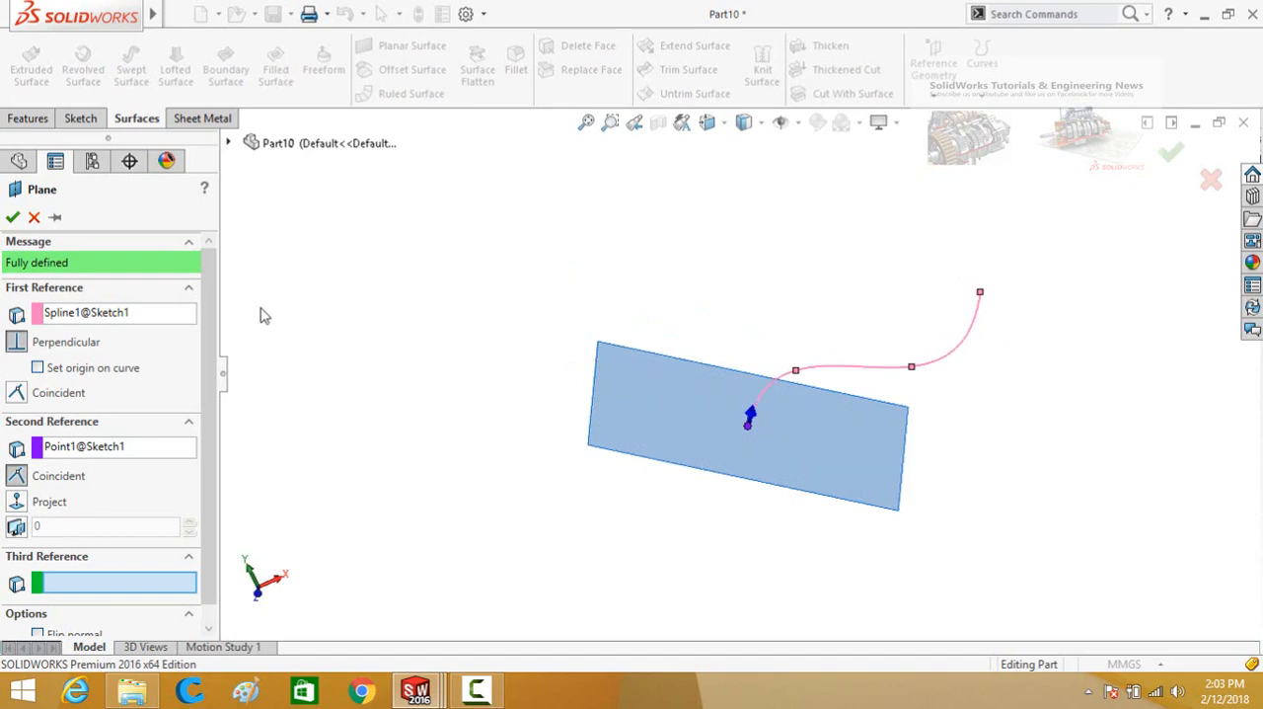
left_click(12, 218)
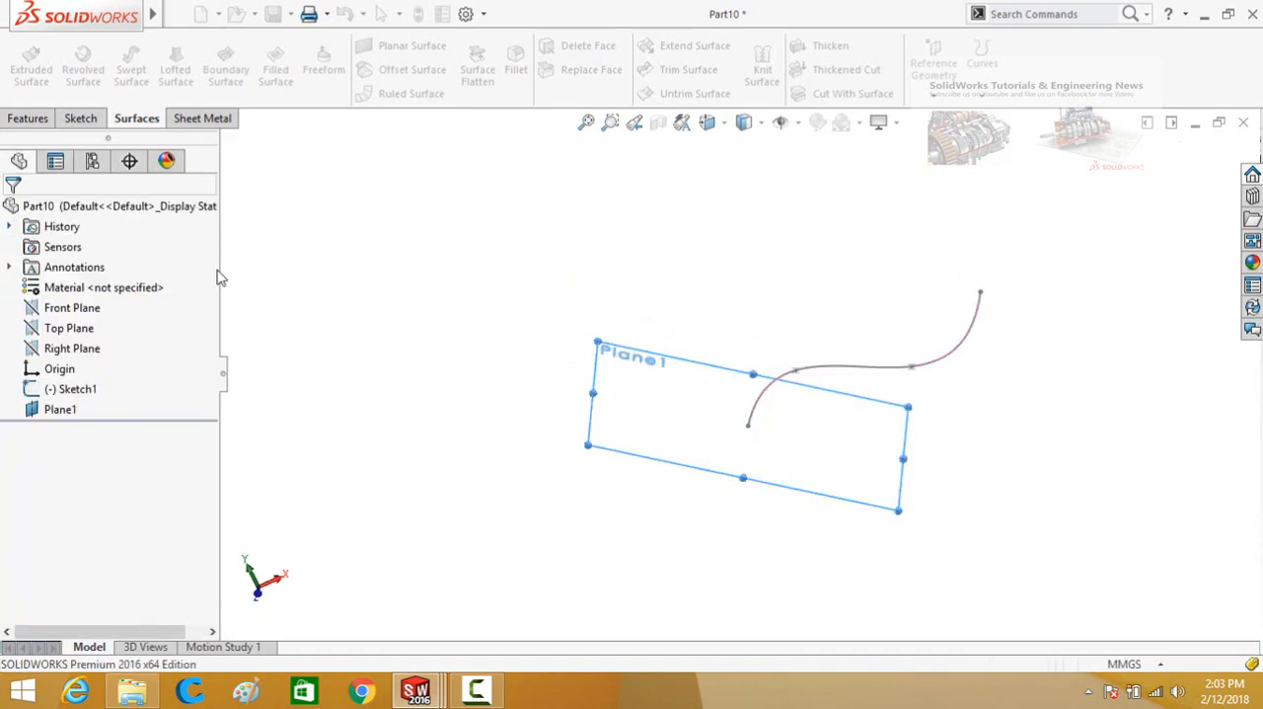
Start a sketch on the reference plane at the spline's start point and view it face-on.
left_click(471, 422)
left_click(686, 434)
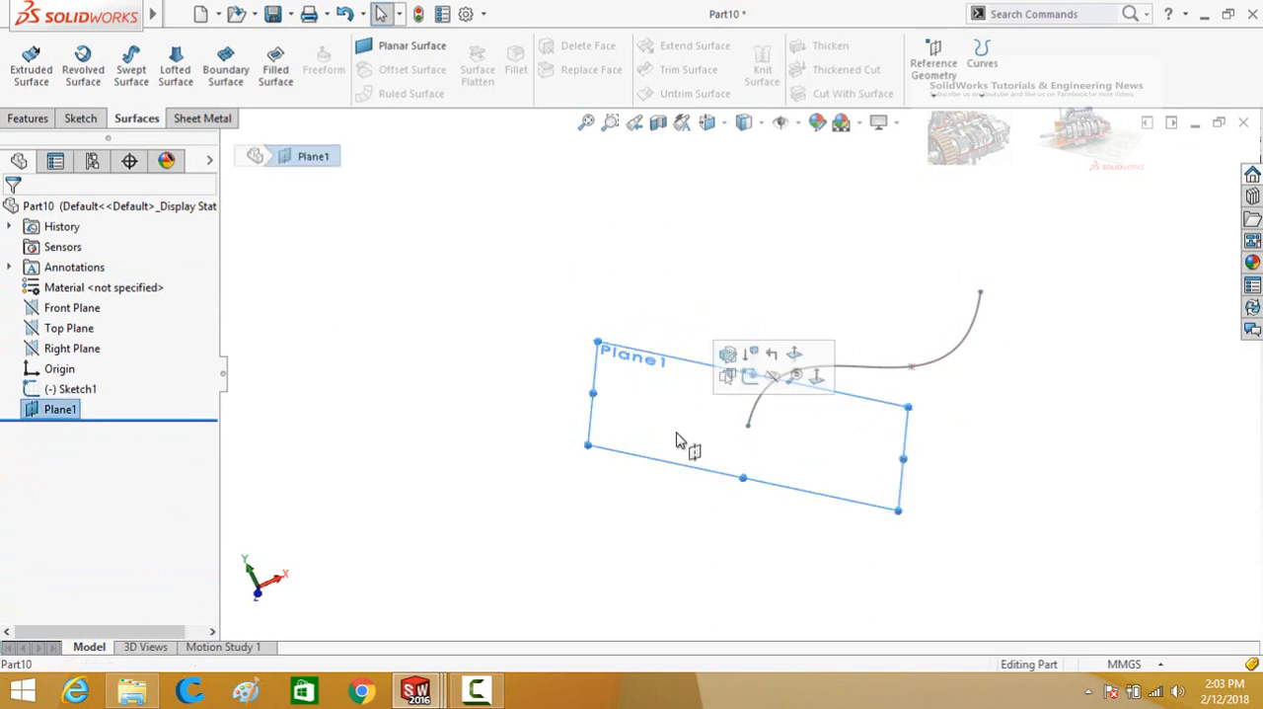
left_click(749, 376)
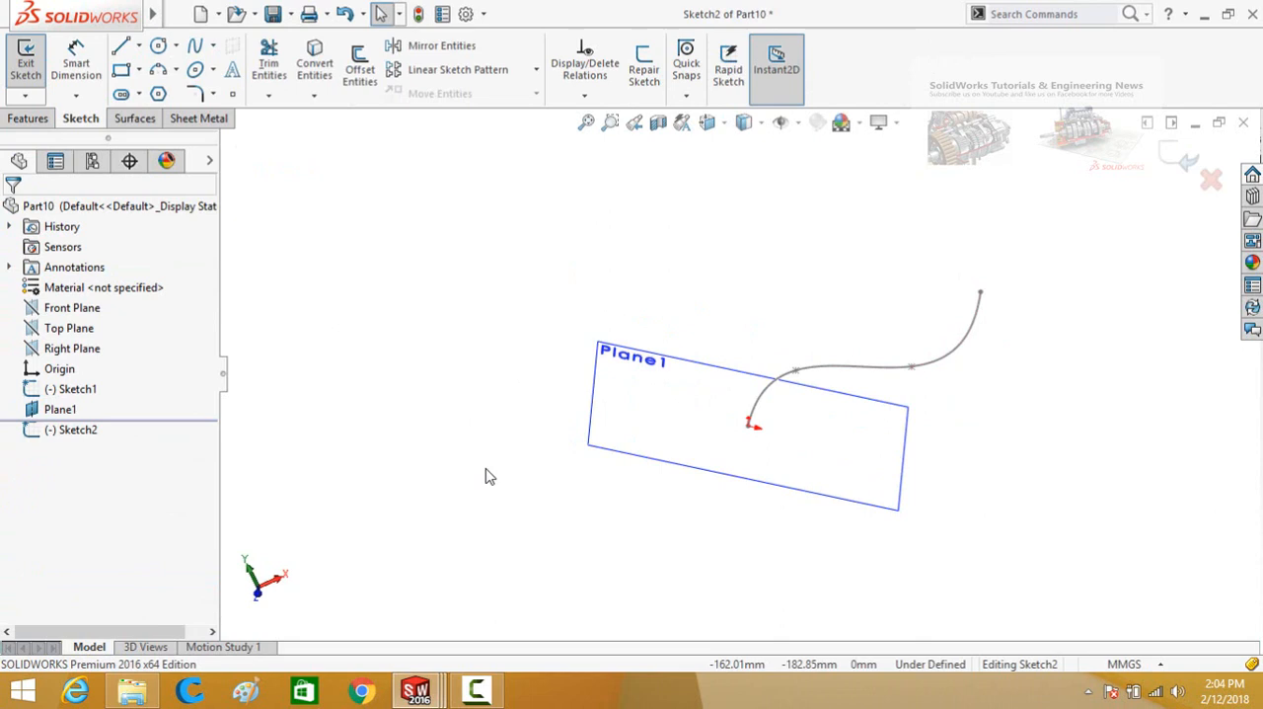
key("ctrl+8")
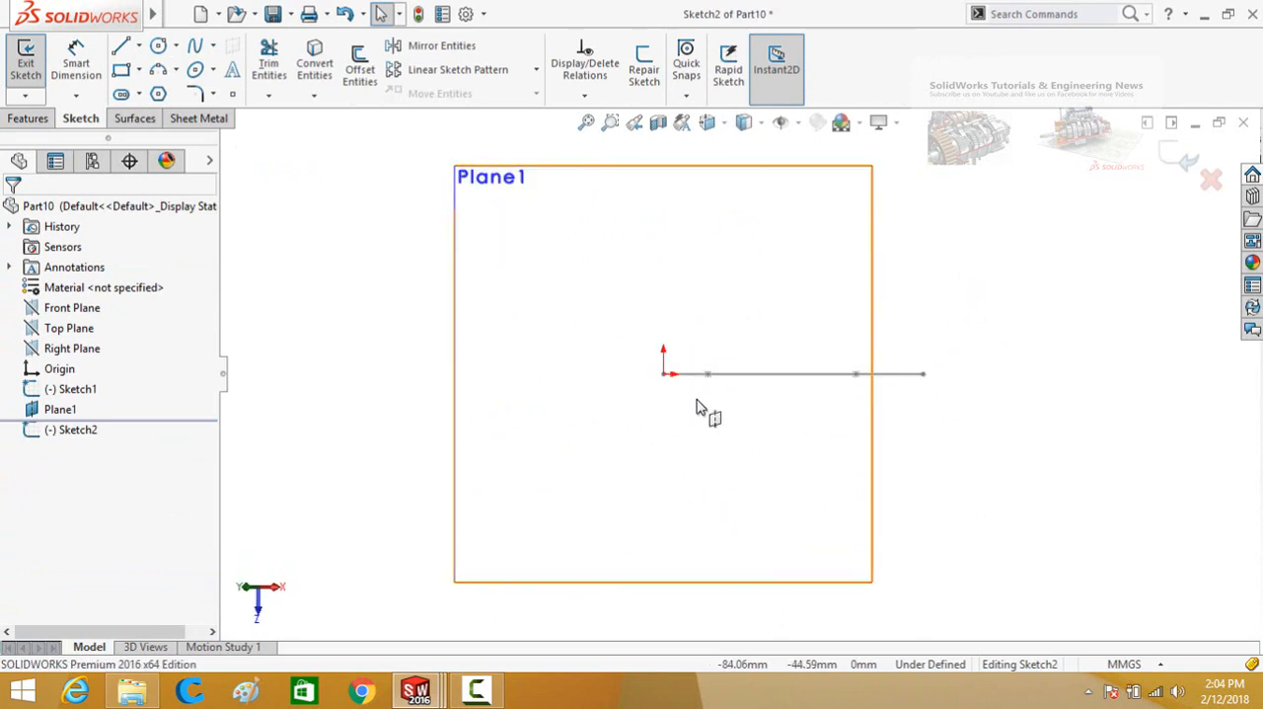
Sketch a circle about 15 mm in diameter, centred about 9 mm left of and 12 mm above the origin, and exit the sketch.
scroll(697, 398, "up", 1)
left_click(158, 45)
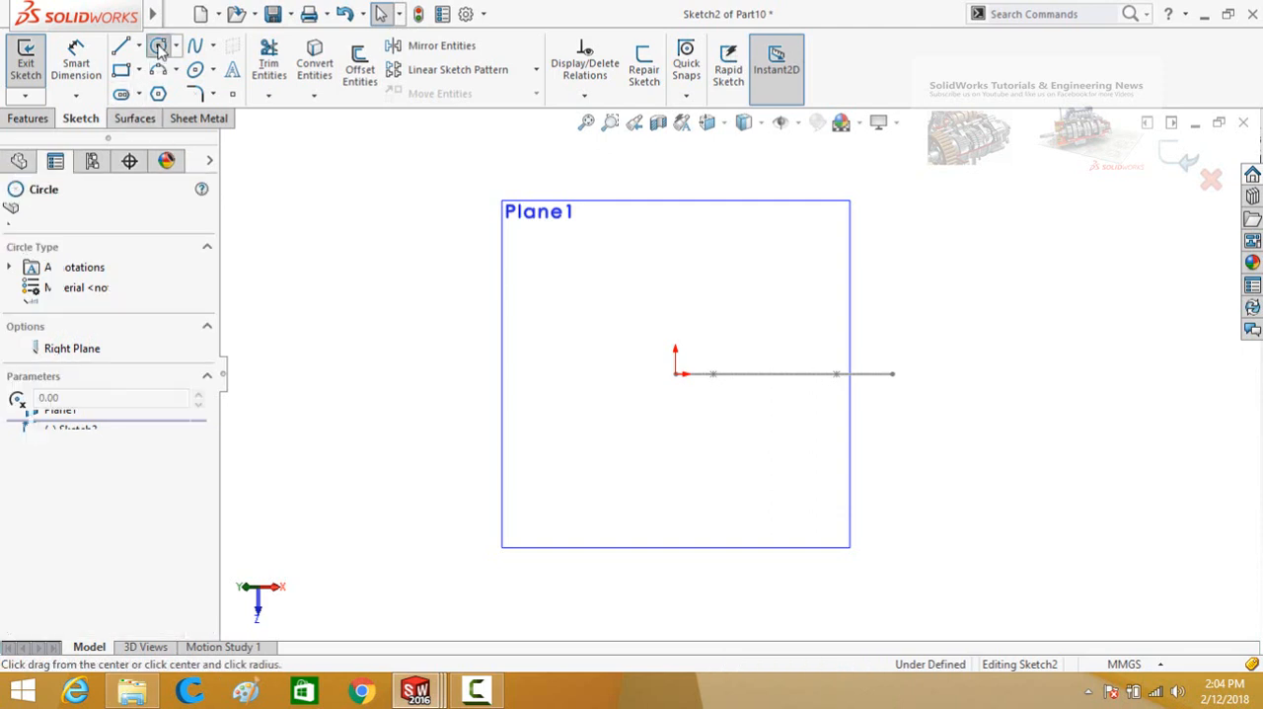
scroll(681, 383, "down", 2)
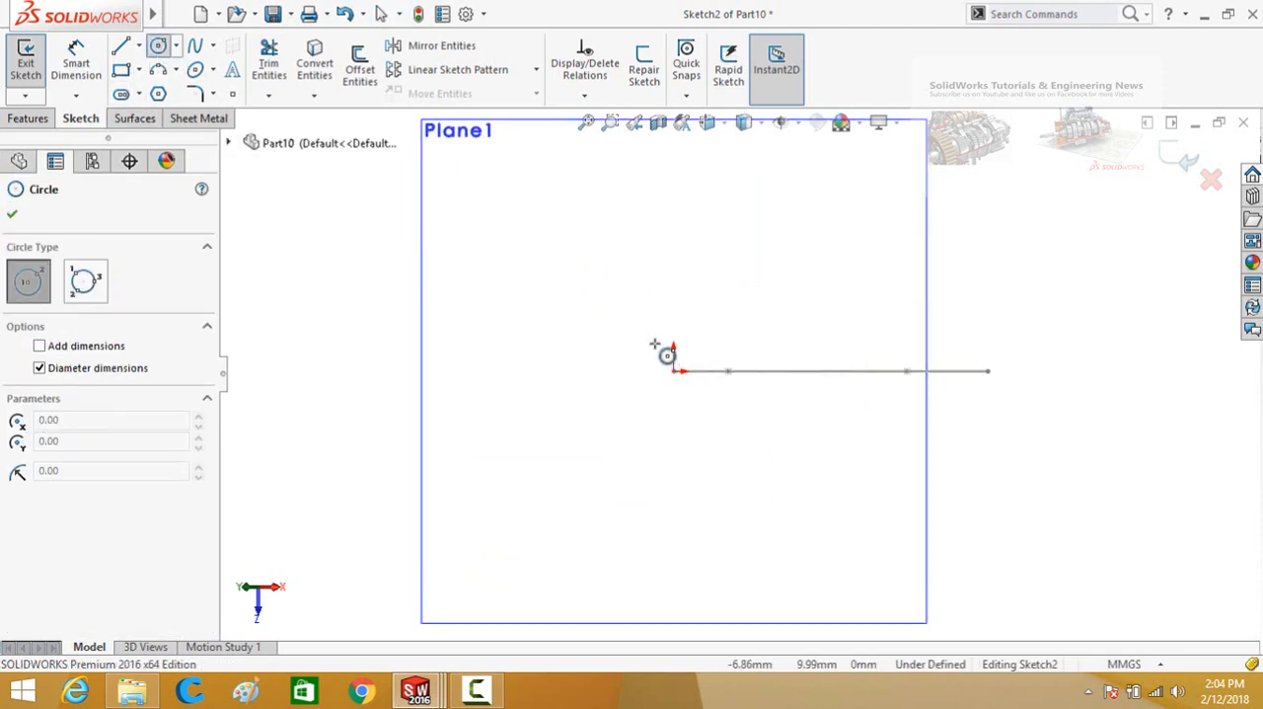
left_click(650, 341)
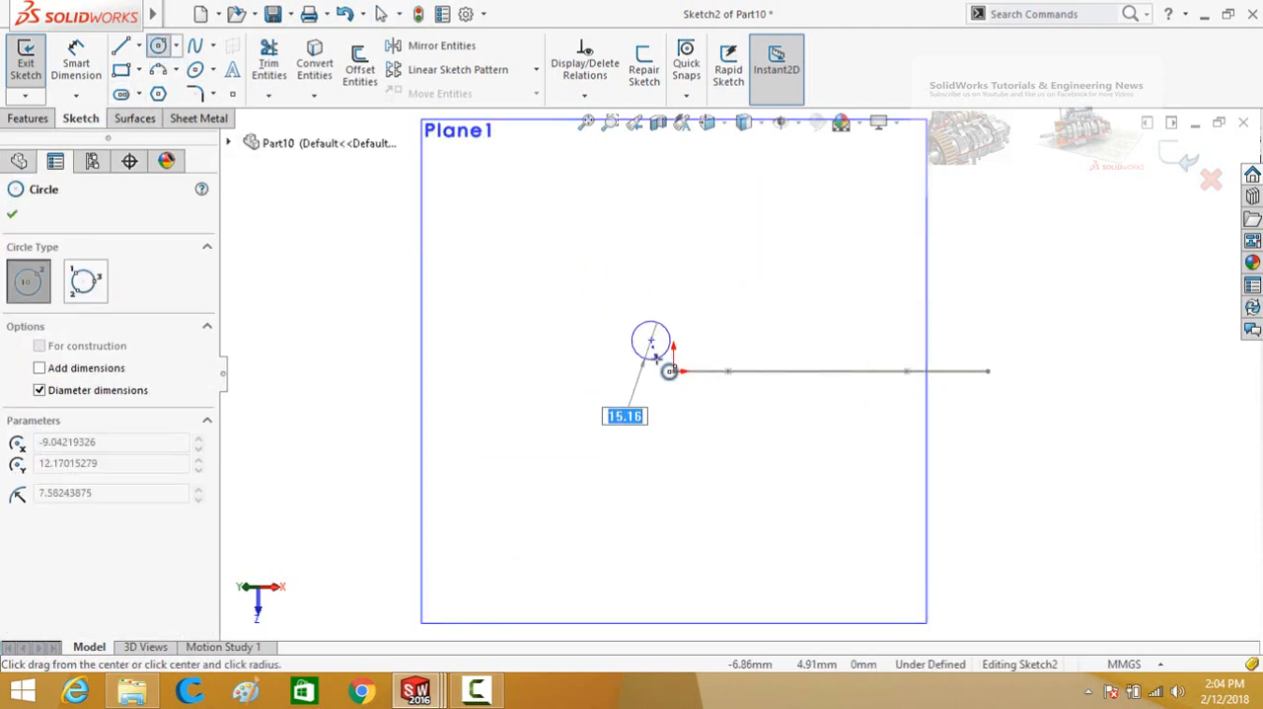
left_click(663, 357)
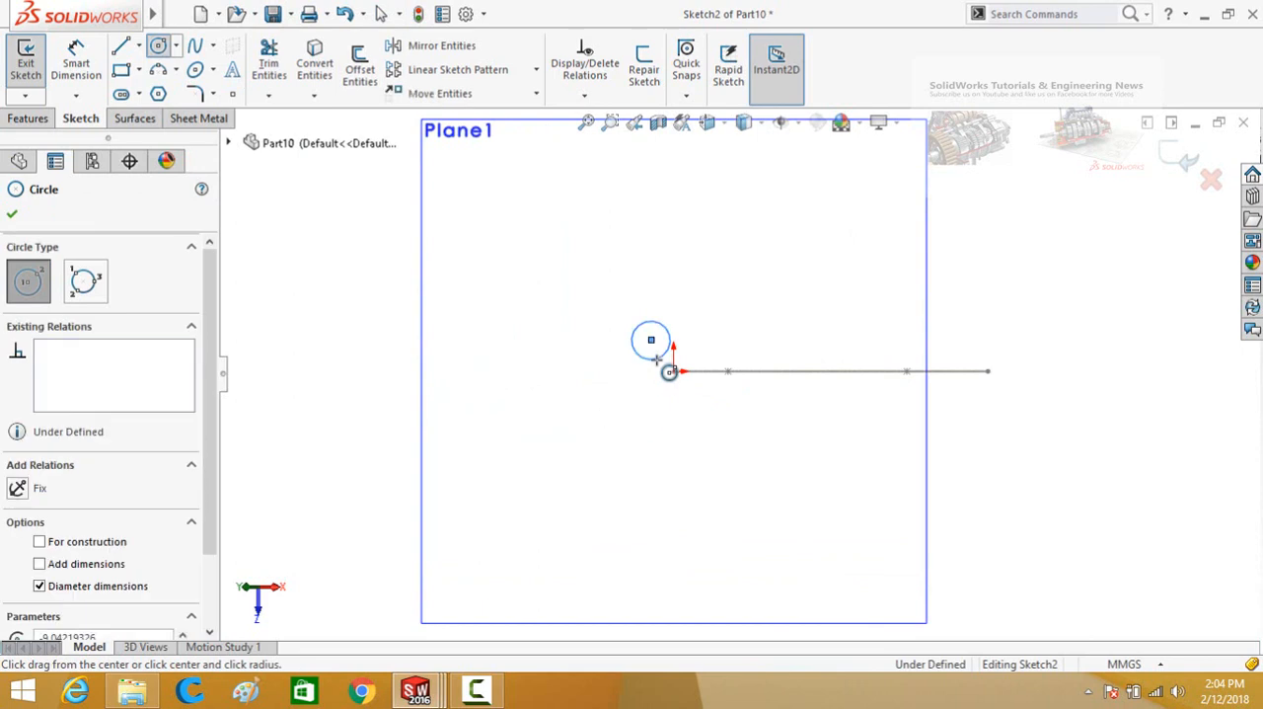
left_click(11, 217)
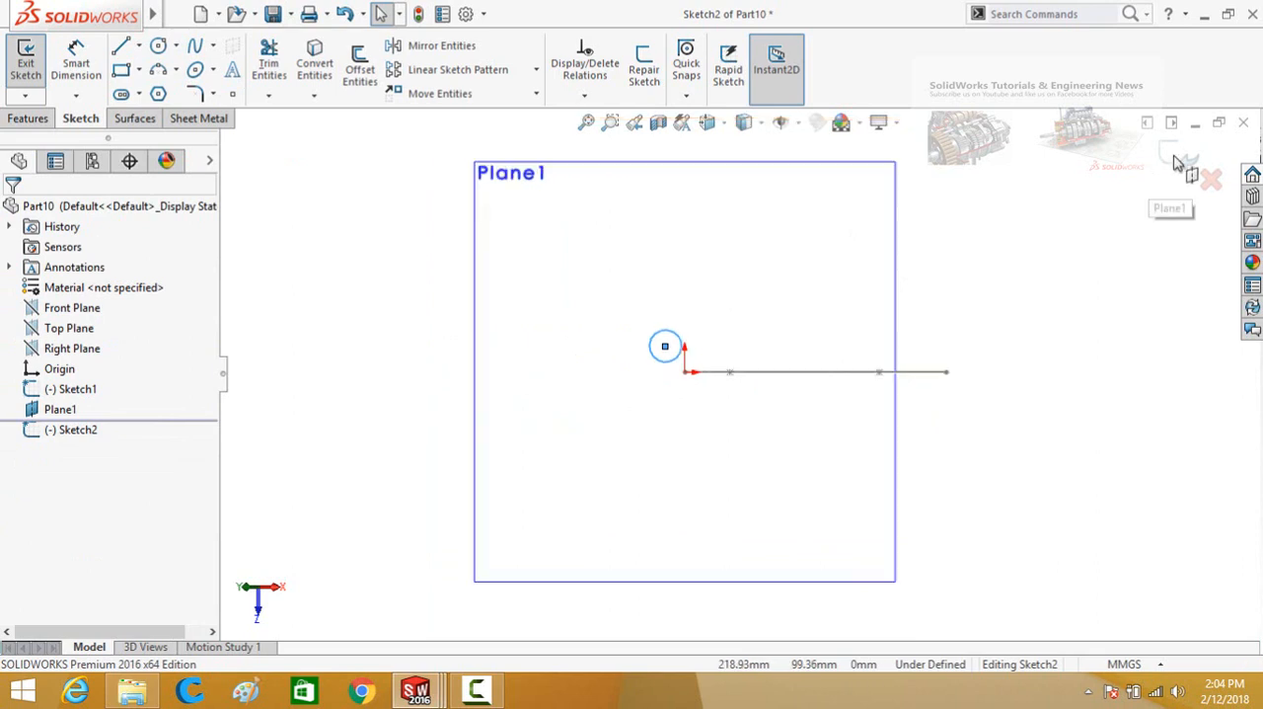
scroll(1164, 168, "up", 1)
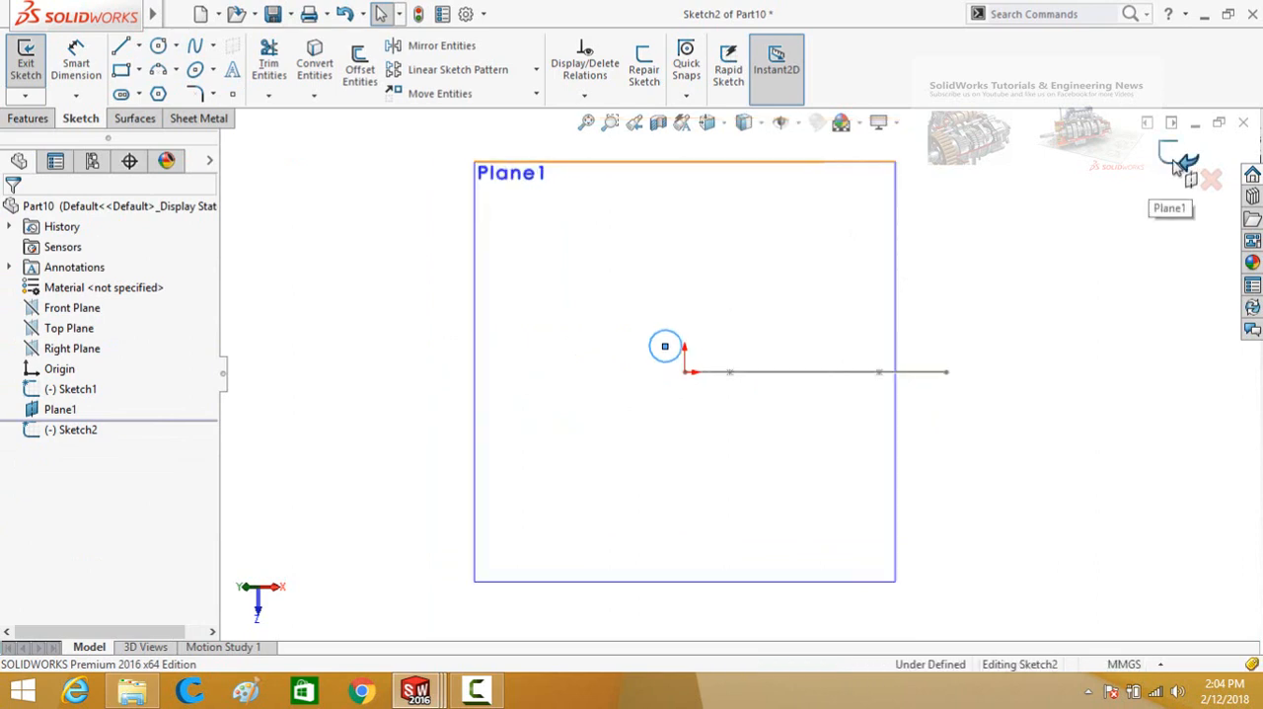
left_click(1174, 163)
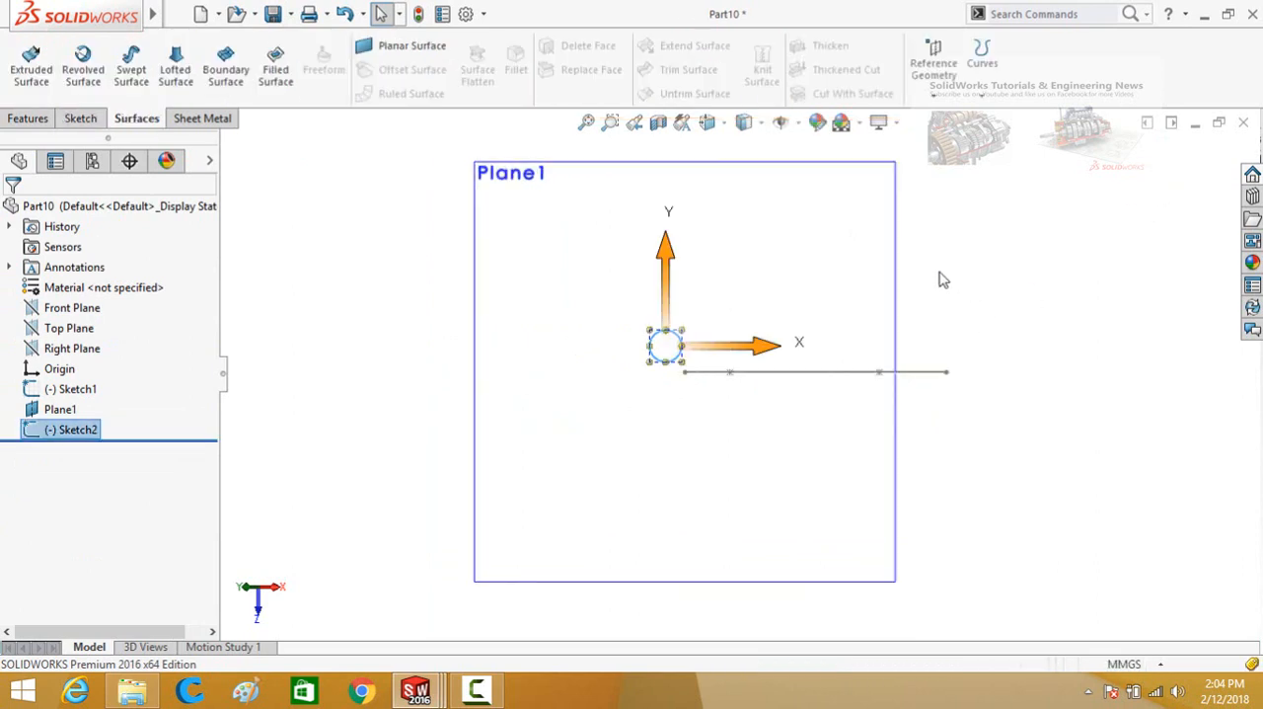
Hide the reference plane that is perpendicular to the spline.
left_click(884, 265)
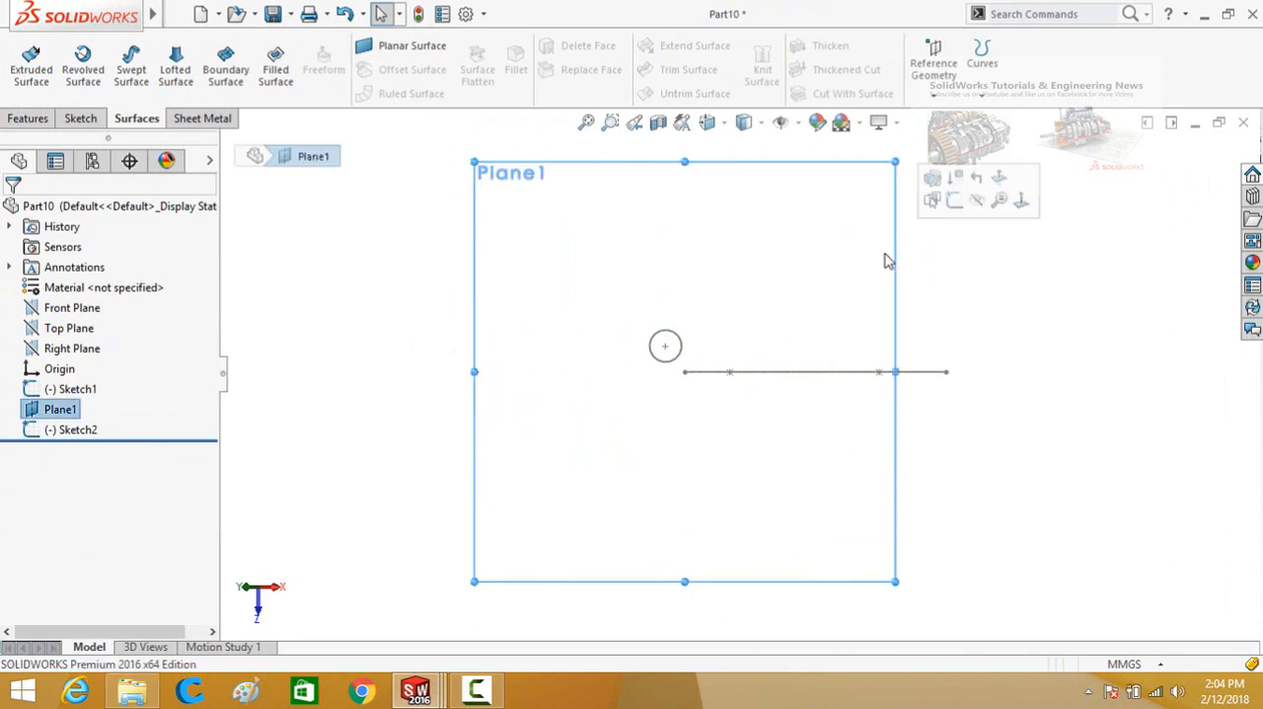
left_click(974, 198)
mouse_move(854, 267)
middle_mouse_down()
mouse_move(835, 346)
mouse_move(846, 287)
mouse_move(942, 316)
mouse_move(951, 358)
middle_mouse_up()
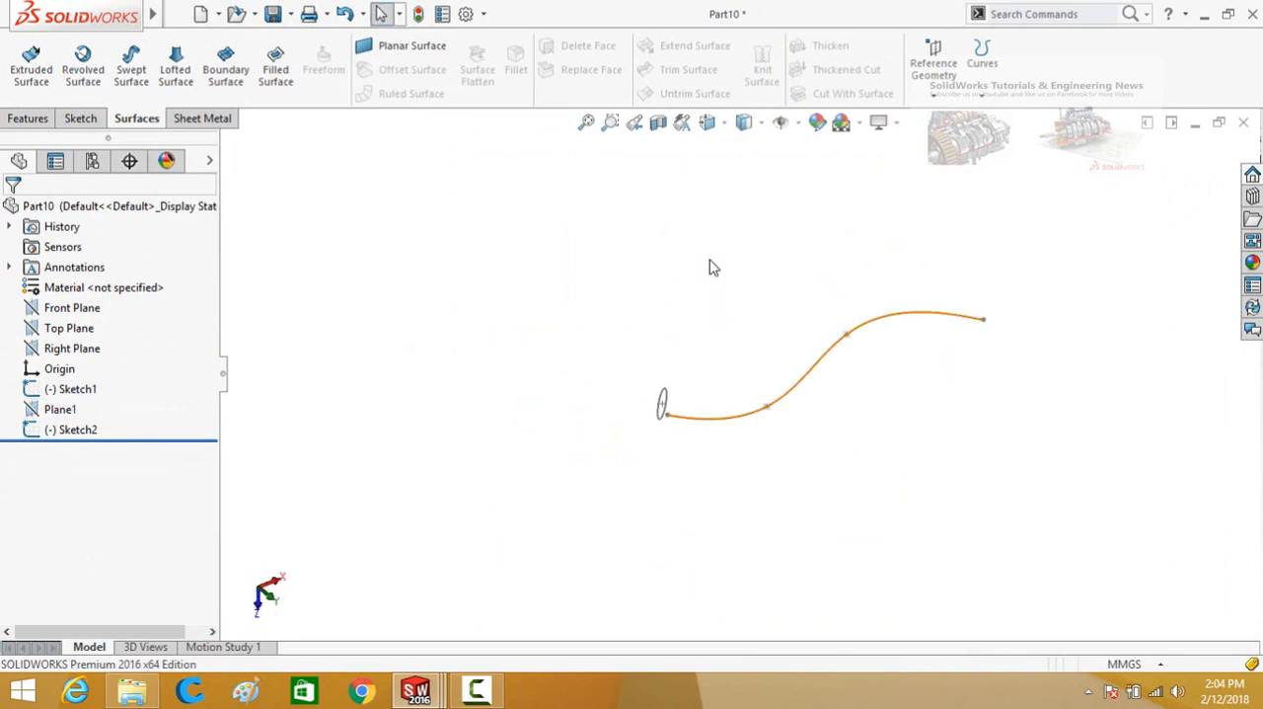
Start a Swept Surface with the circle sketch as profile and the spline sketch as path.
middle_click_drag(689, 264, 613, 249)
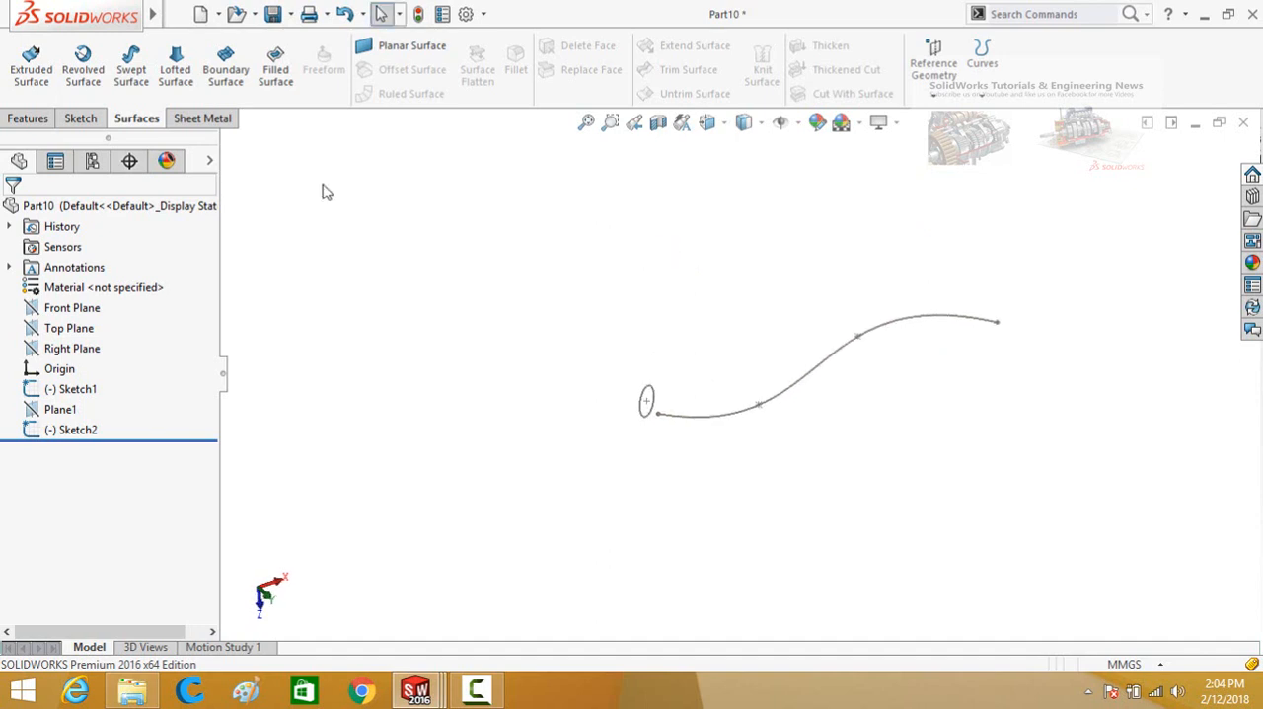
left_click(137, 78)
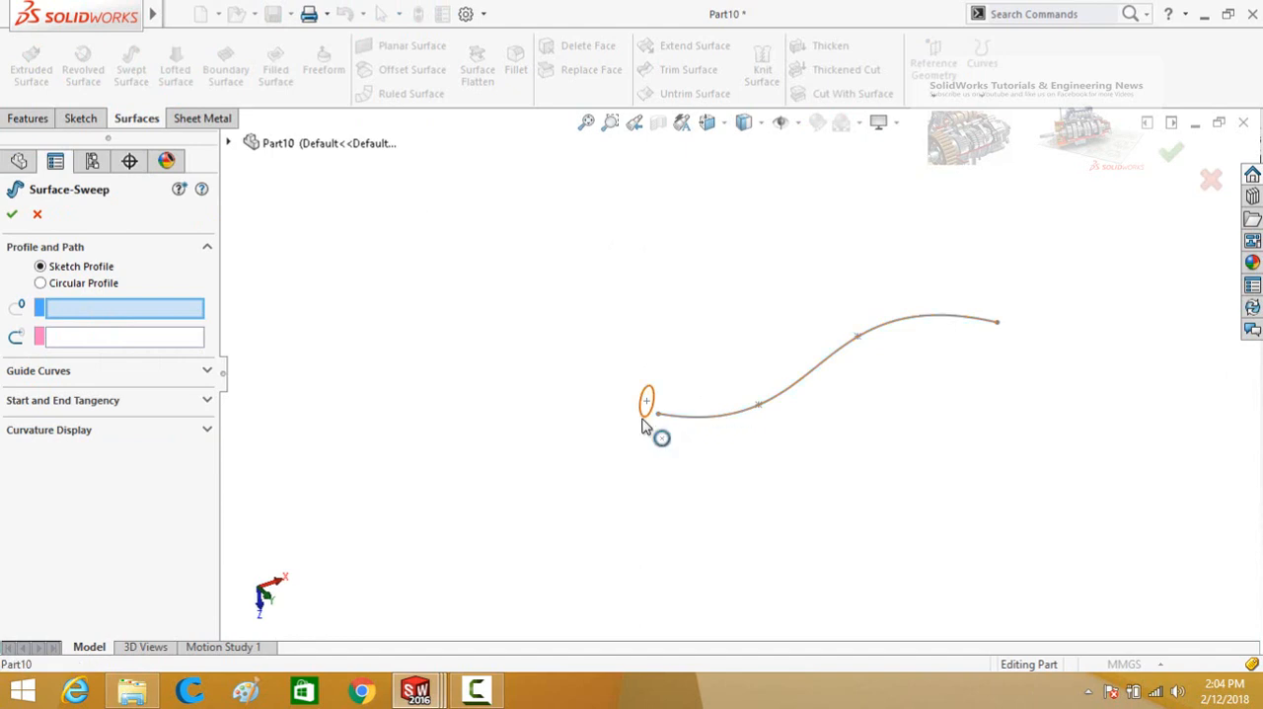
left_click(645, 423)
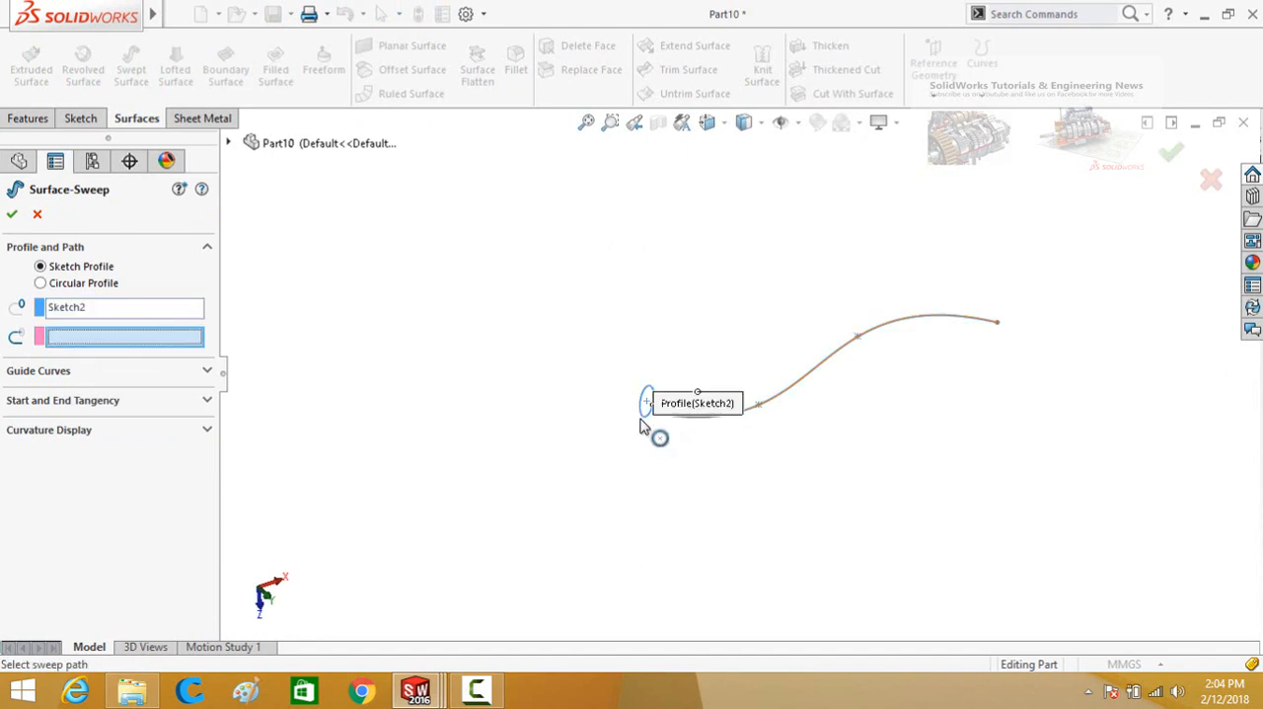
left_click(780, 403)
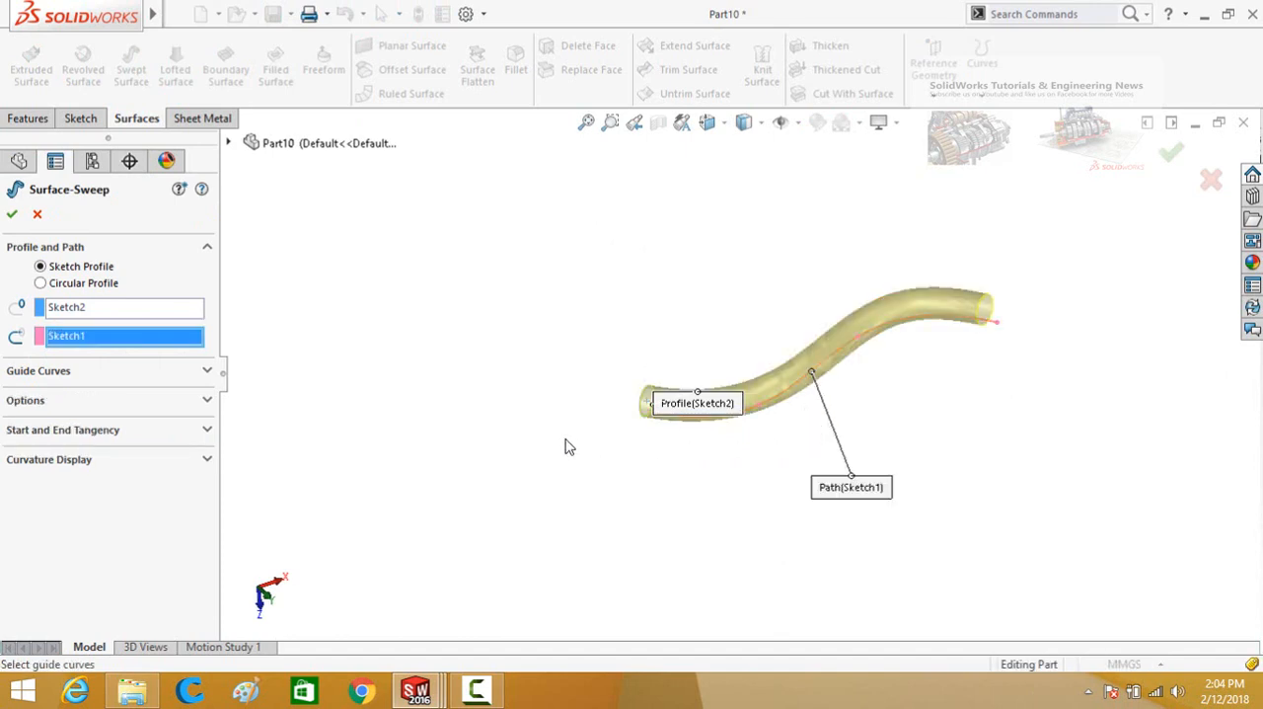
middle_click_drag(580, 395, 471, 378)
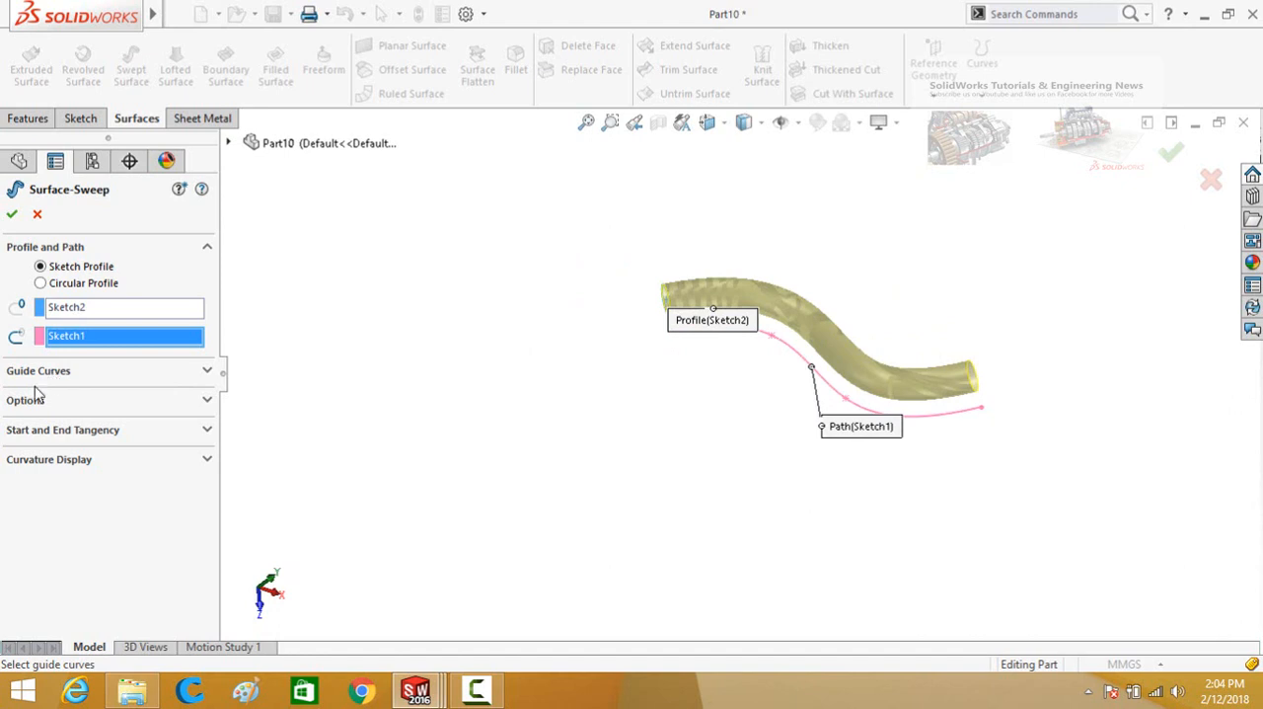
Show the sweep options and keep the profile orientation at Follow Path.
left_click(26, 401)
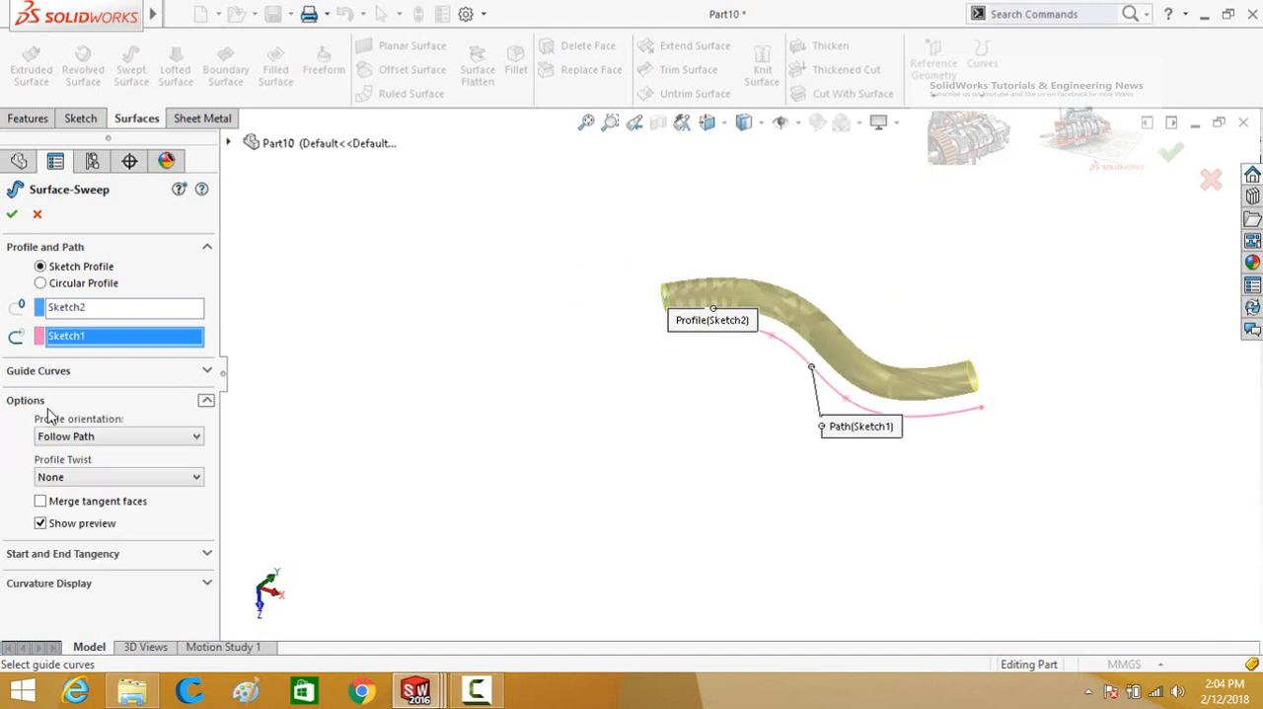
left_click(90, 439)
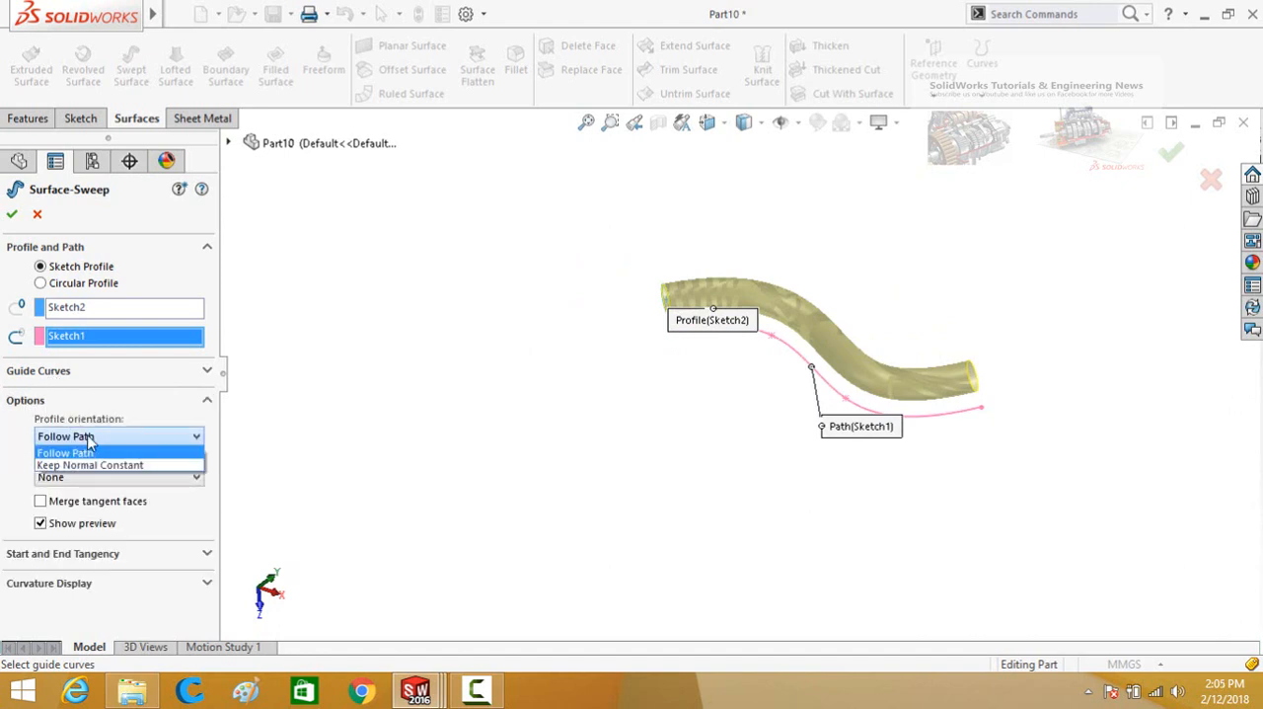
left_click(102, 446)
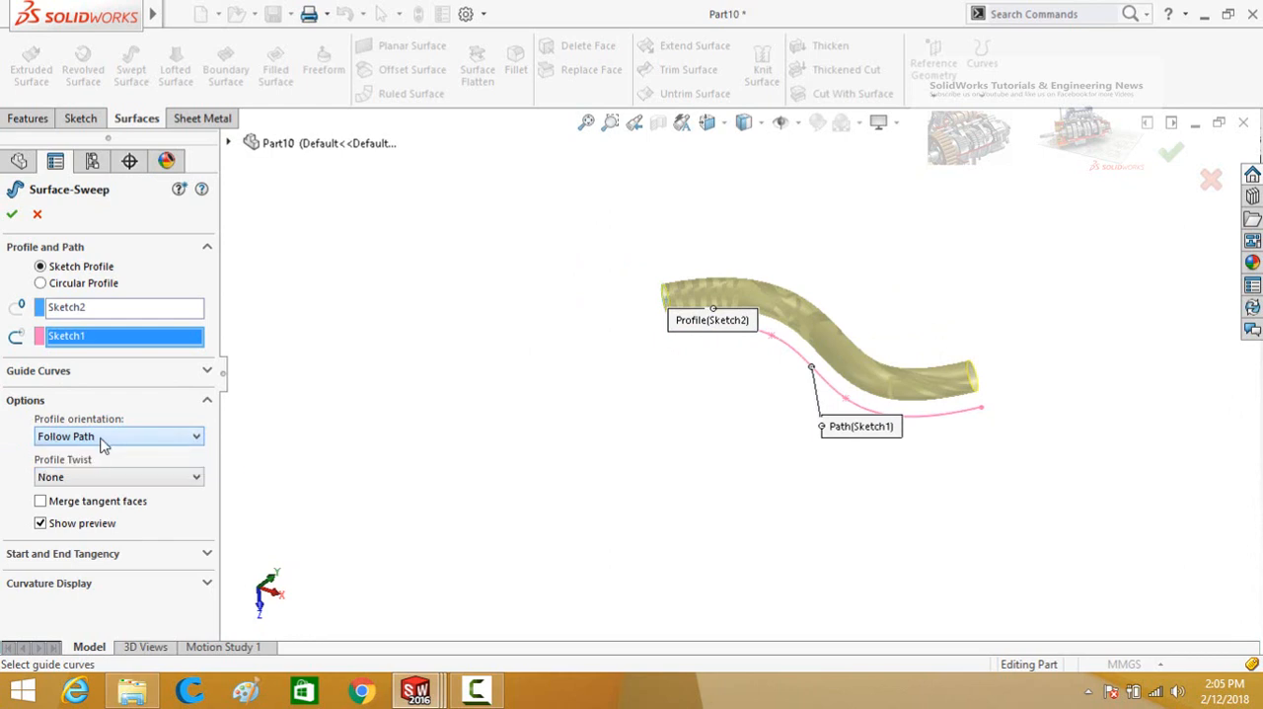
left_click(73, 436)
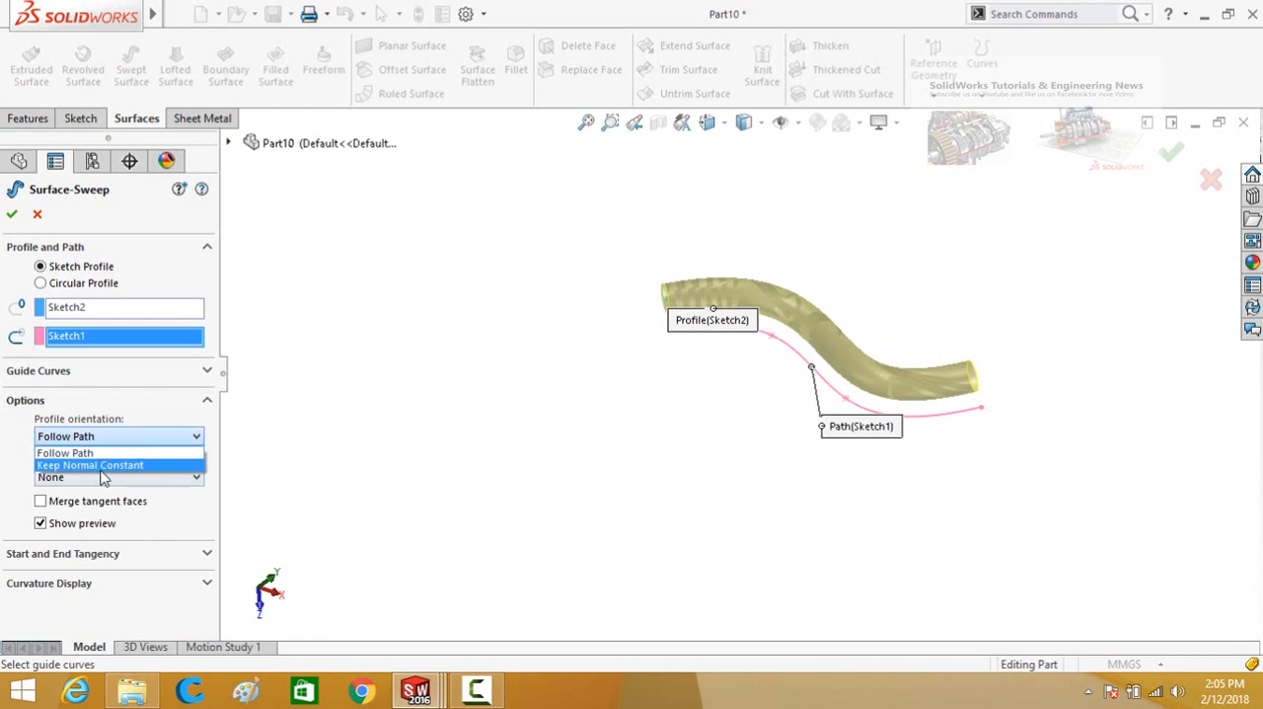
left_click(1, 461)
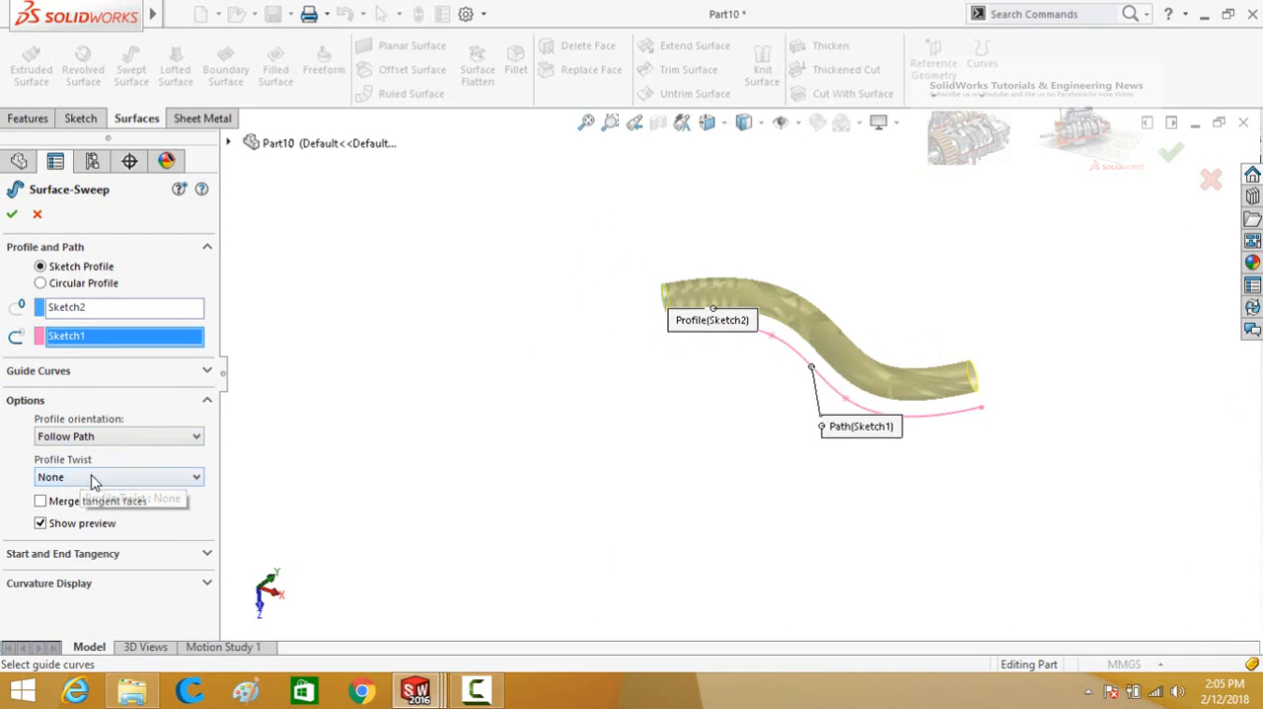
Set the profile twist to Specify Twist Value, controlled in Revolutions, with 50 revolutions.
left_click(92, 477)
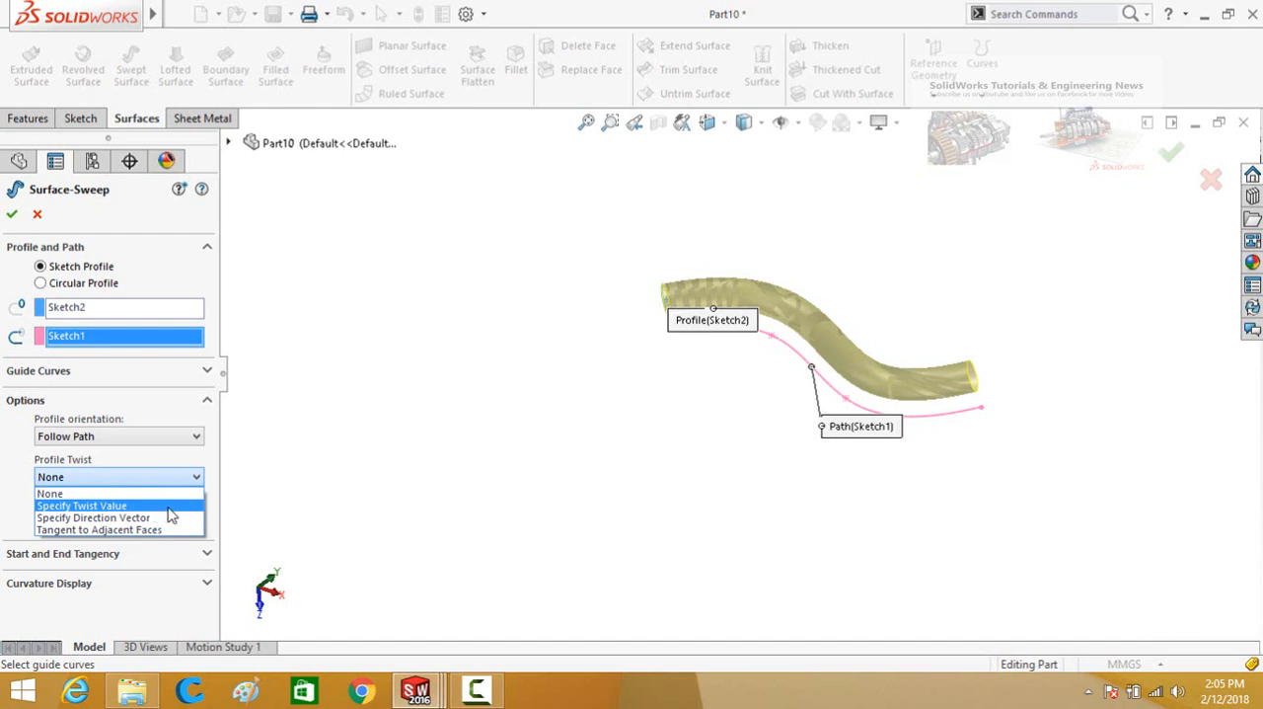
left_click(116, 507)
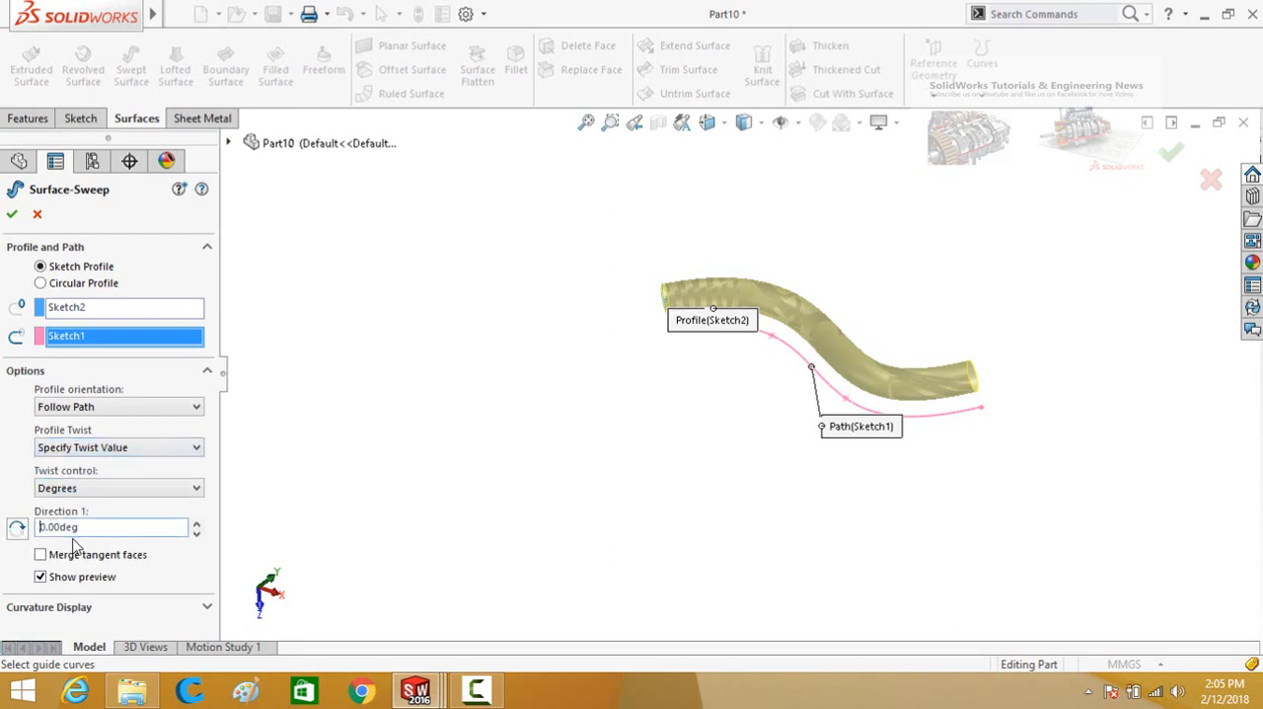
left_click(68, 494)
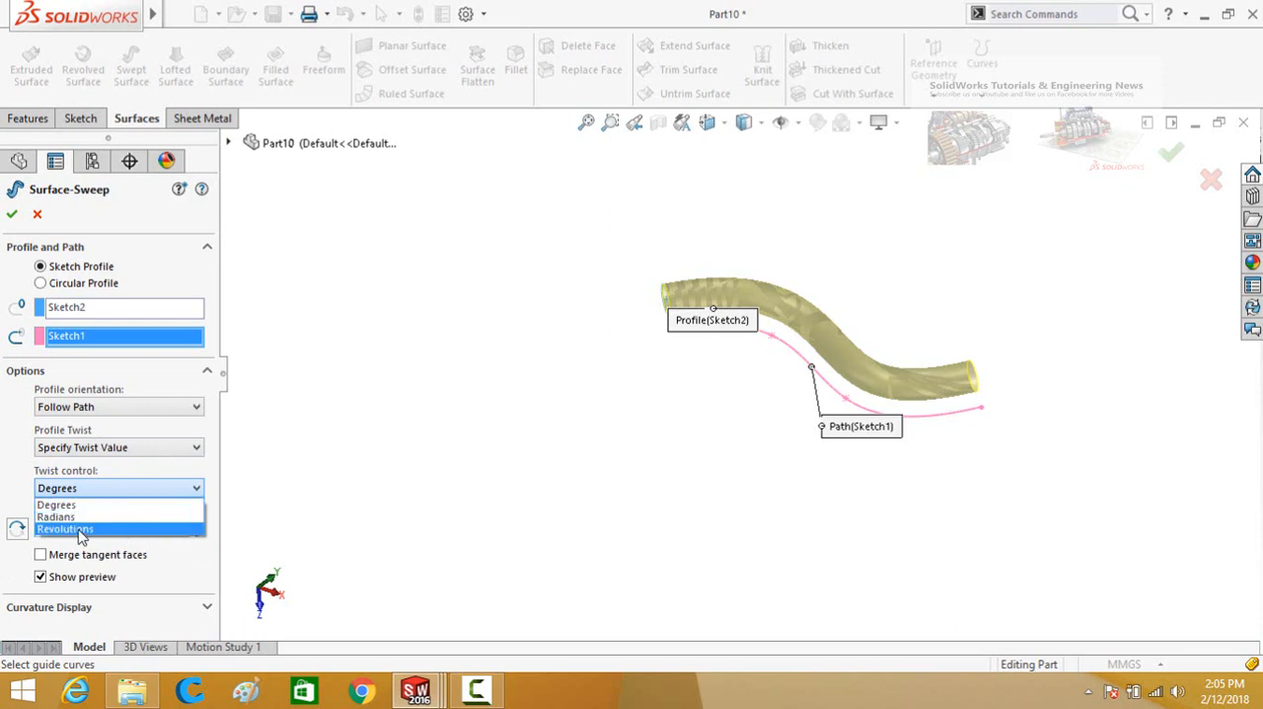
left_click(82, 531)
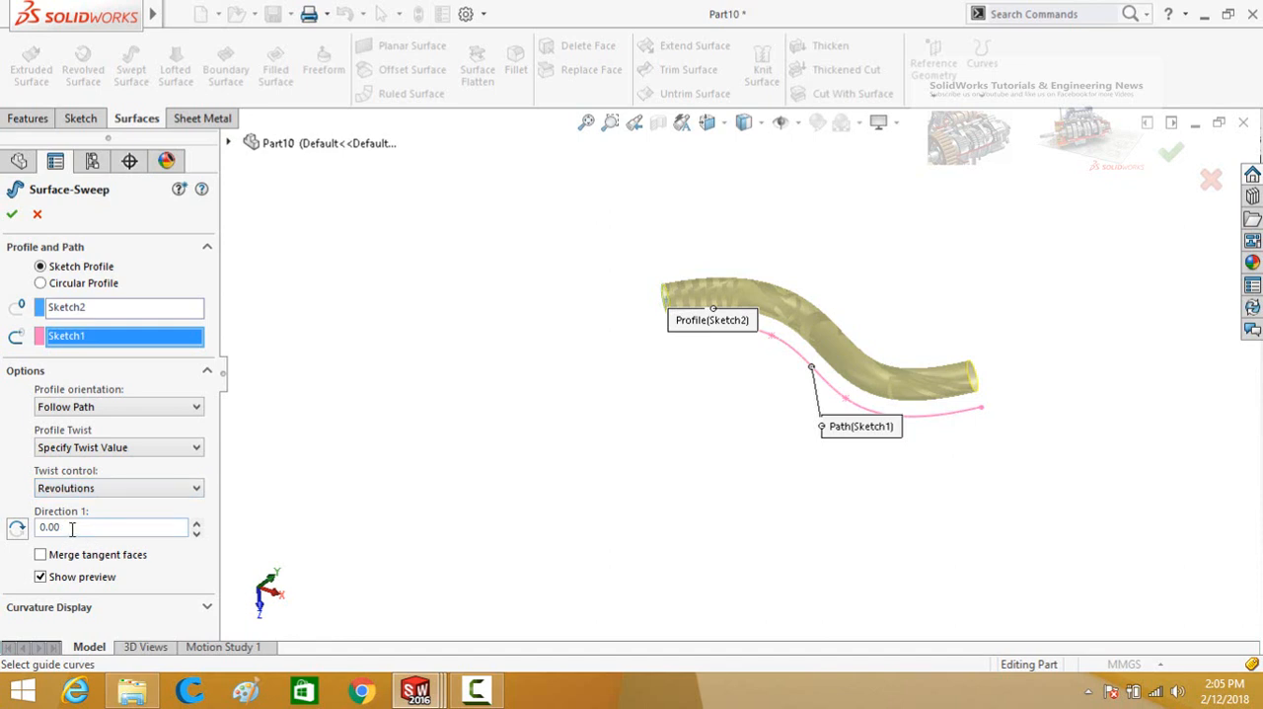
left_click_drag(72, 528, 49, 525)
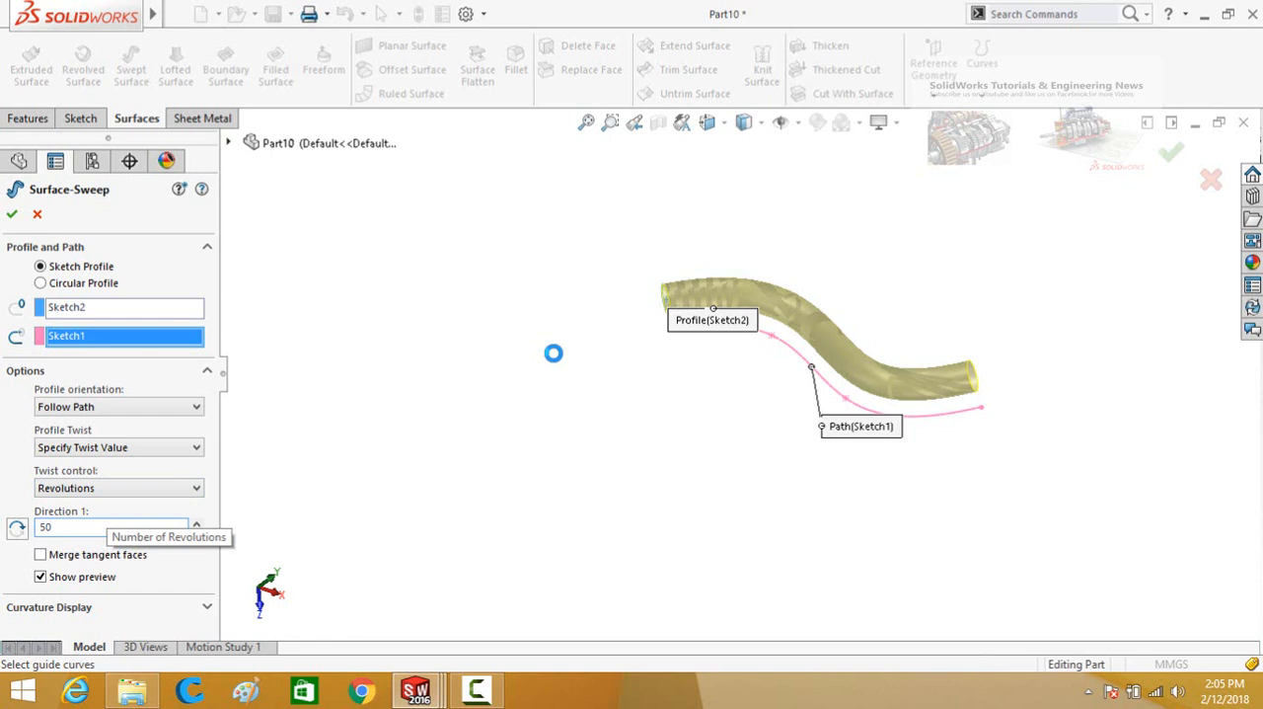
middle_click_drag(589, 366, 581, 397)
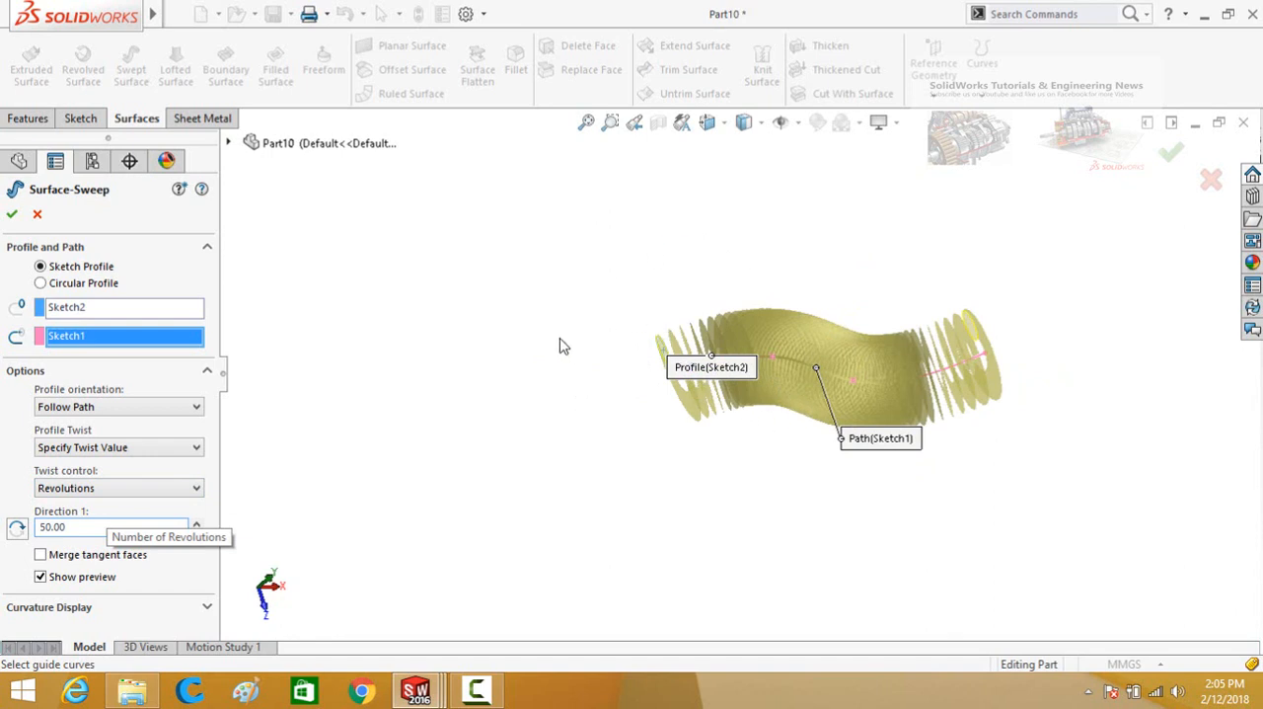
Set the twist to 5 revolutions and create the swept surface.
double_click(86, 527)
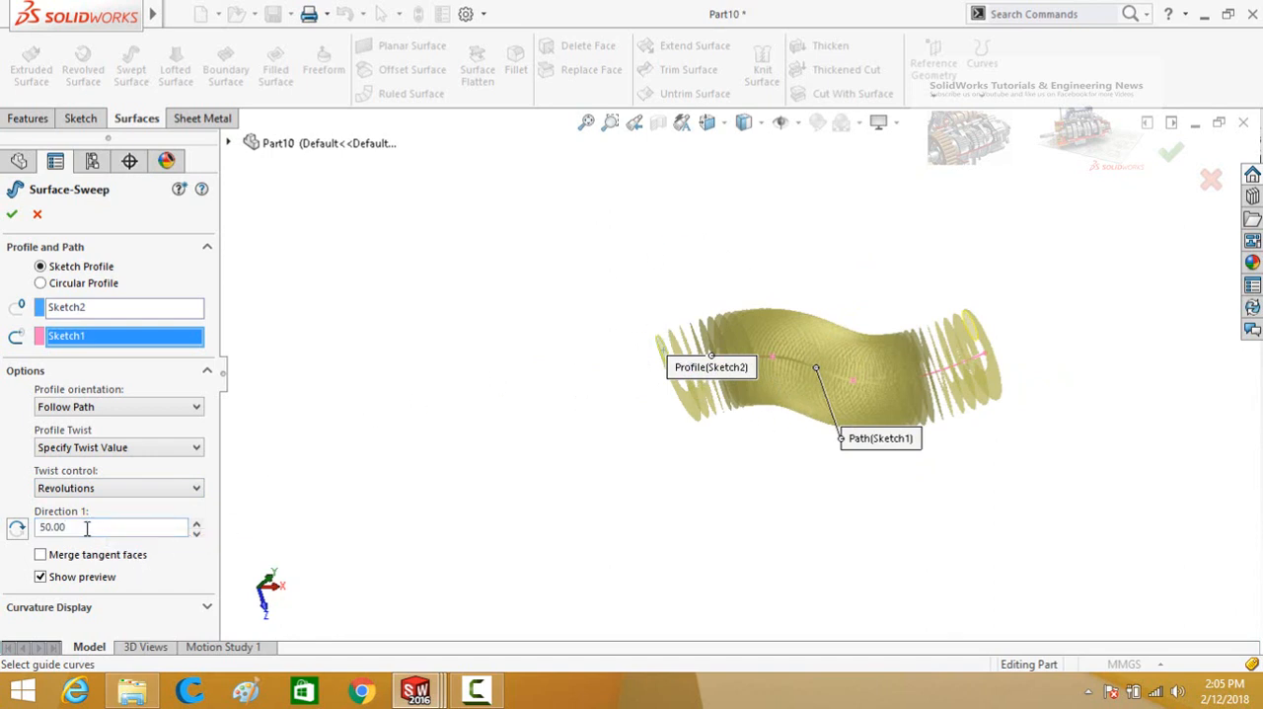
left_click(174, 527)
type("2")
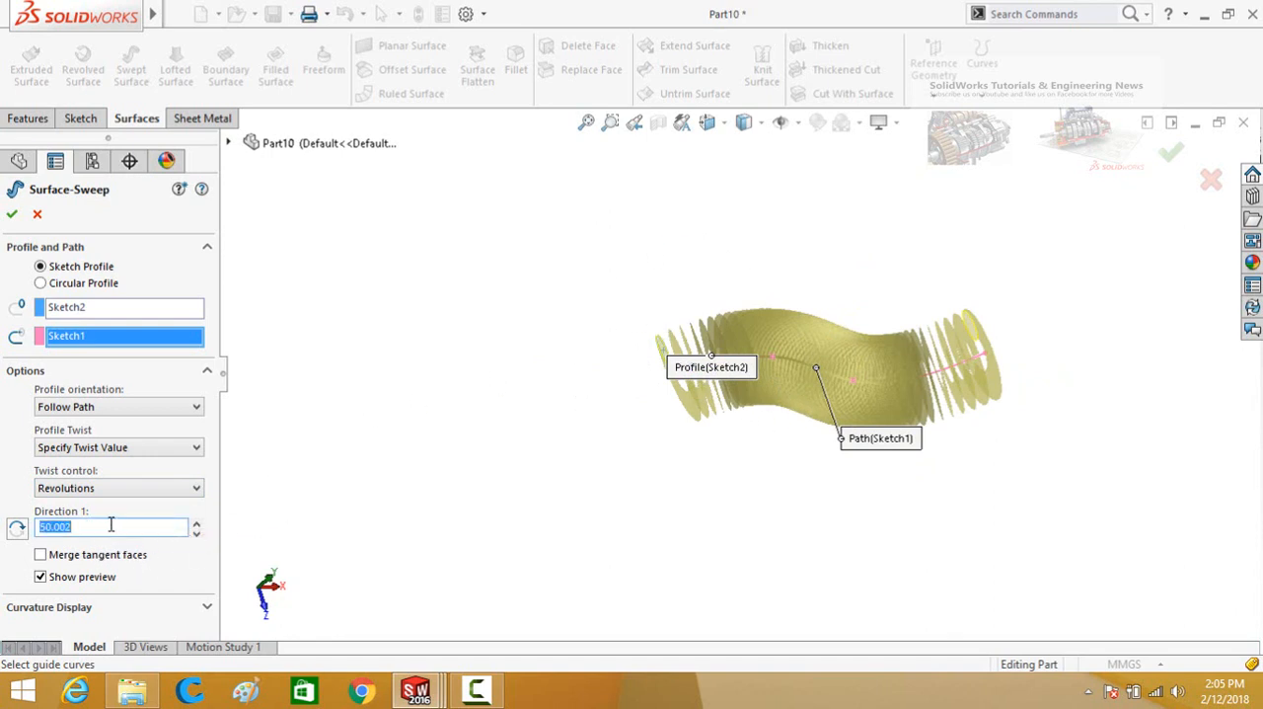
type("5")
key("Return")
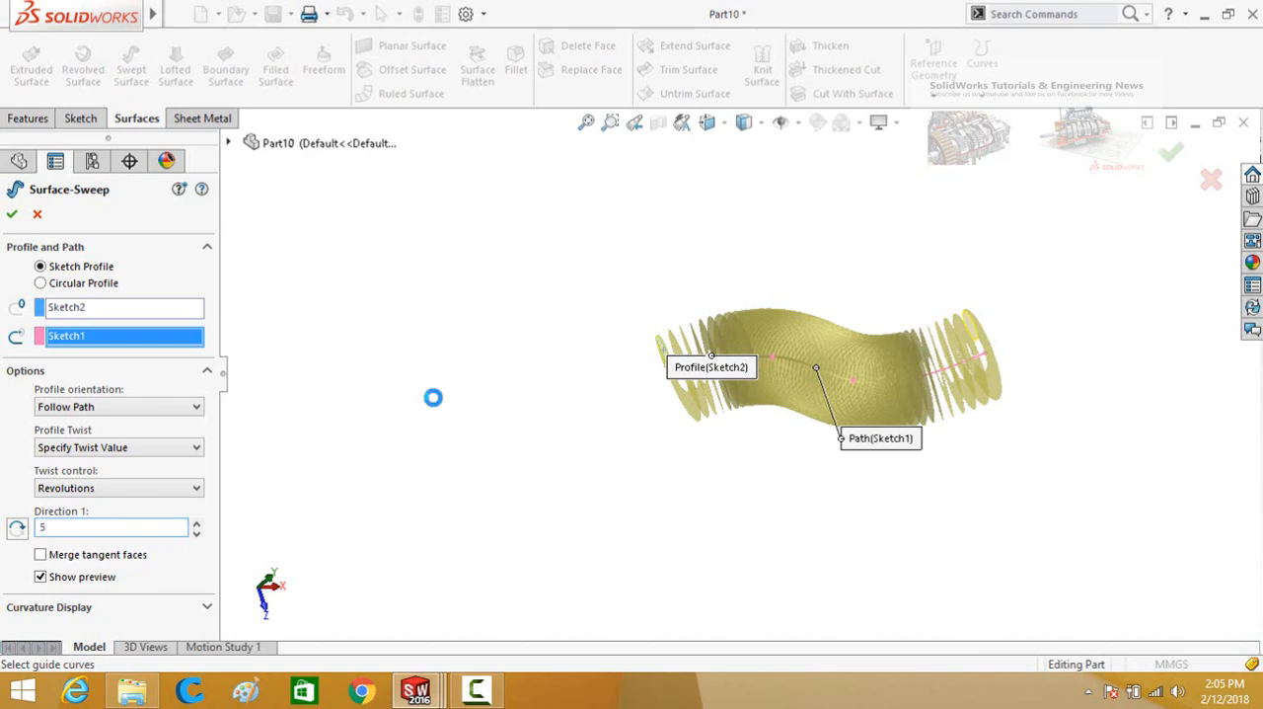
middle_click_drag(487, 319, 477, 494)
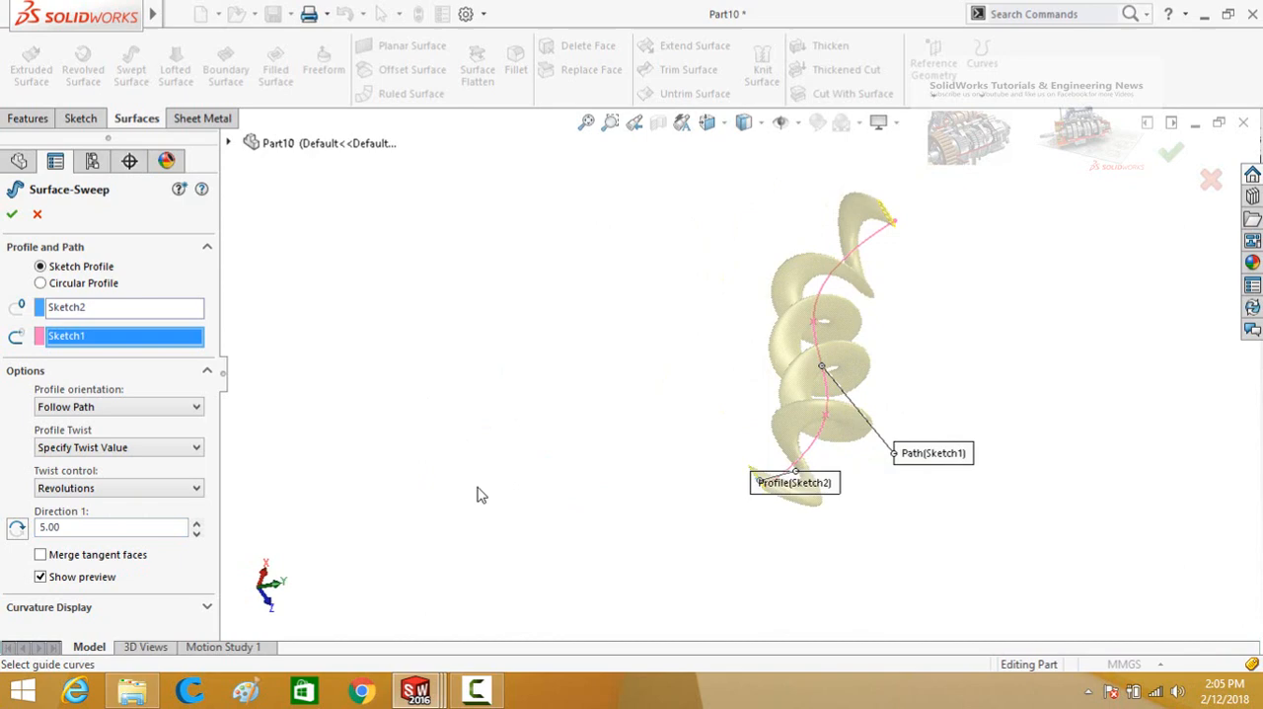
left_click(8, 213)
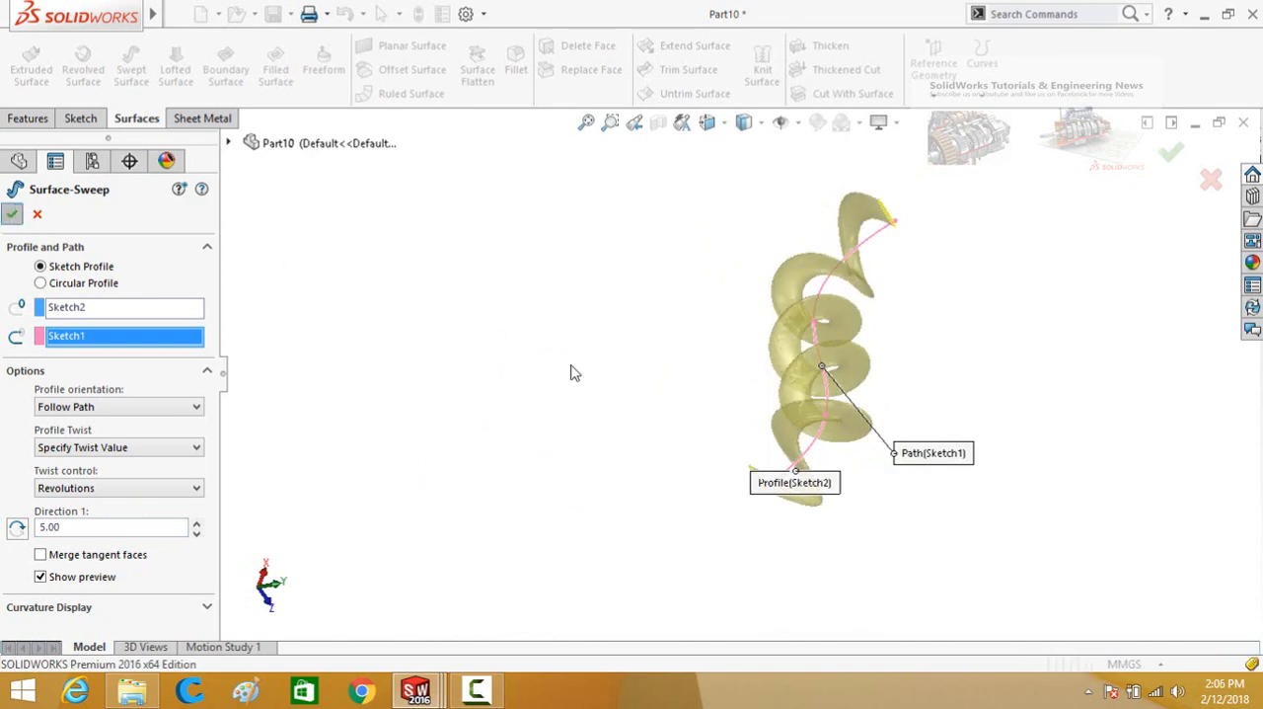
middle_click_drag(652, 423, 681, 286)
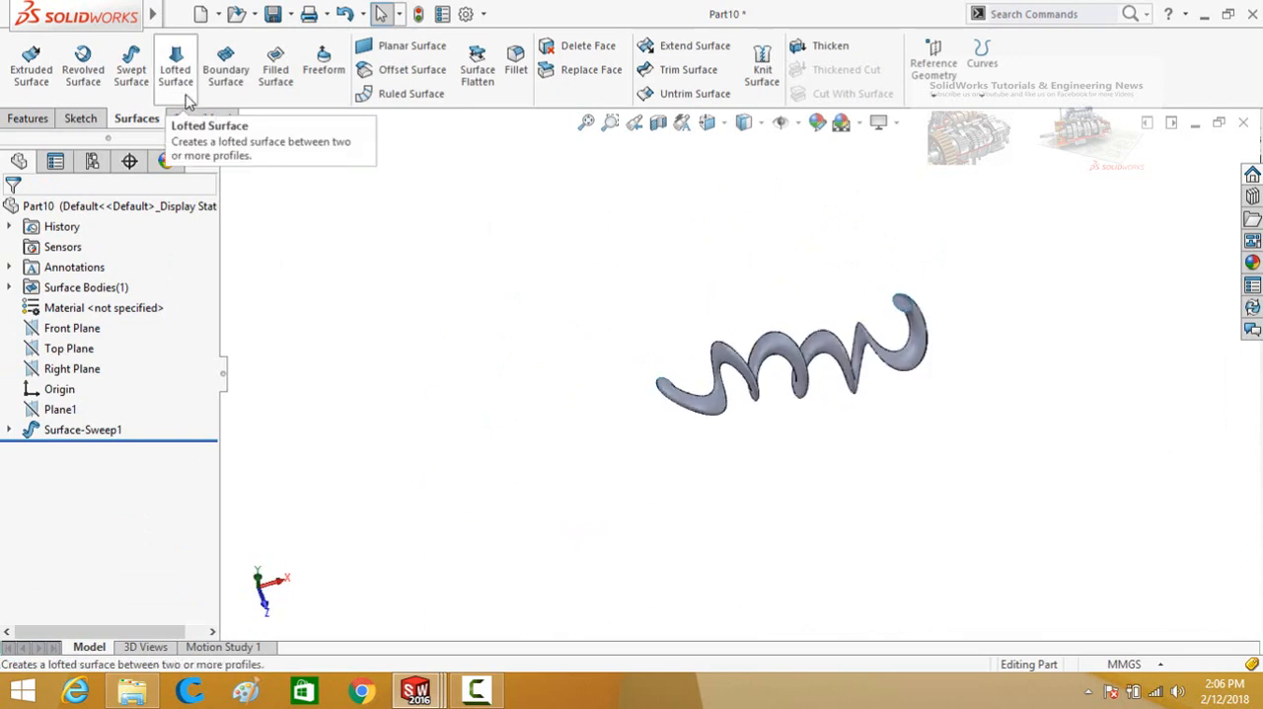
scroll(524, 311, "up", 2)
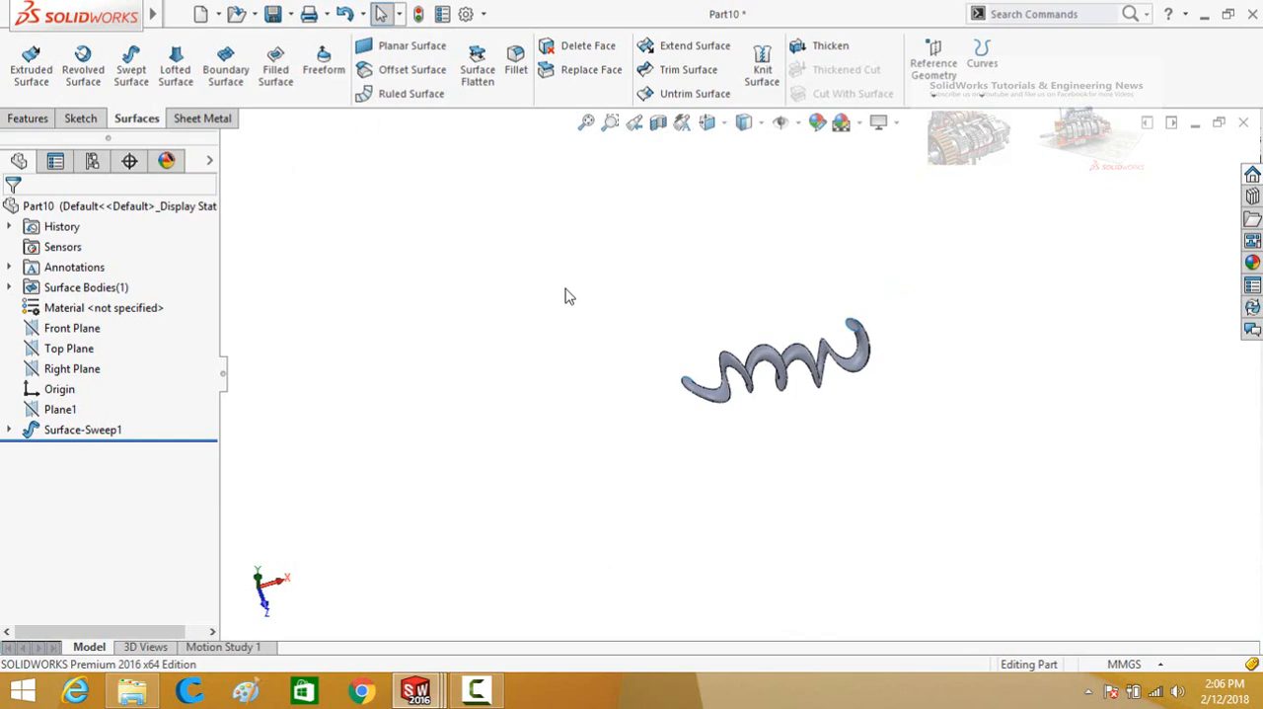
Create a new part and sketch a circle centred on the origin on the Front Plane.
key("ctrl+n")
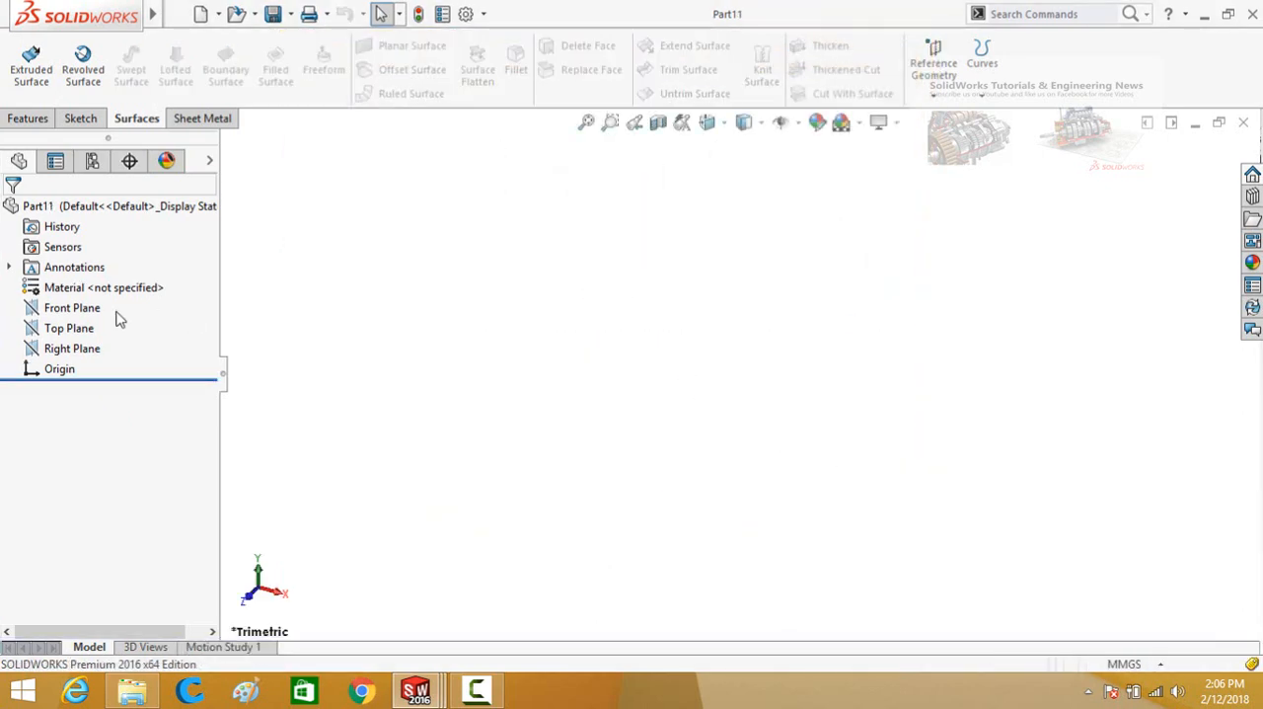
left_click(81, 313)
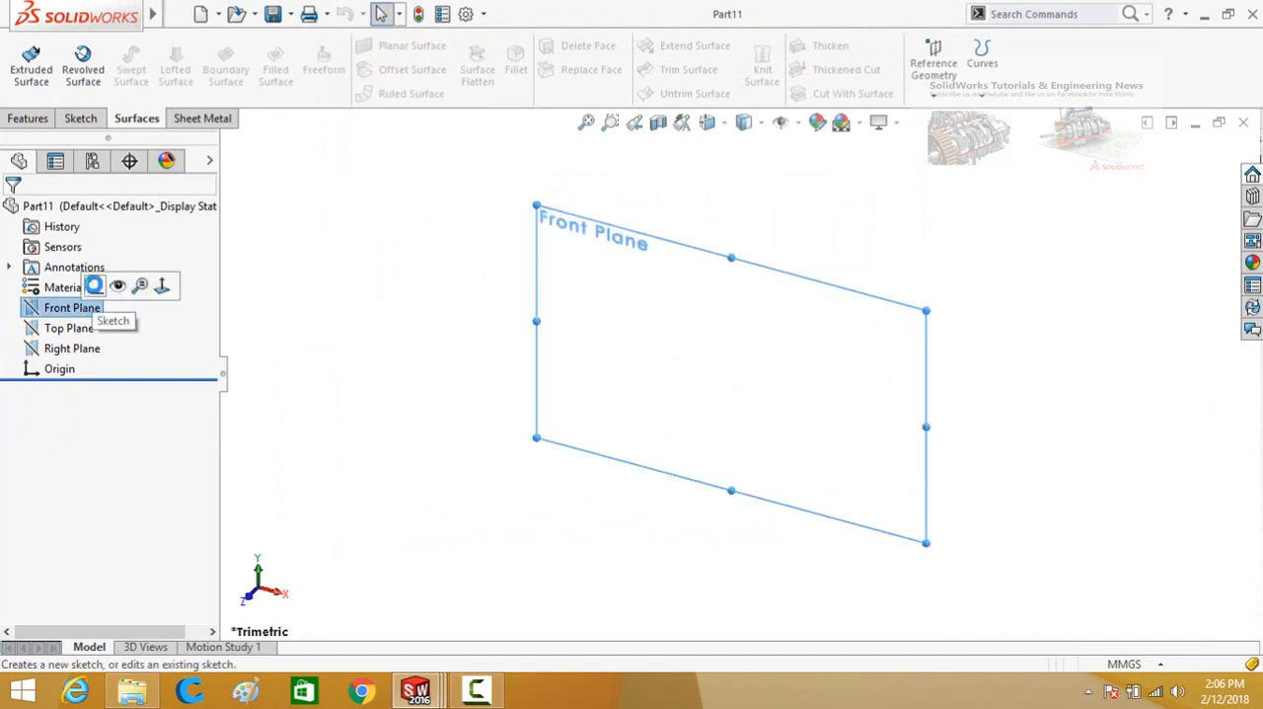
left_click(94, 286)
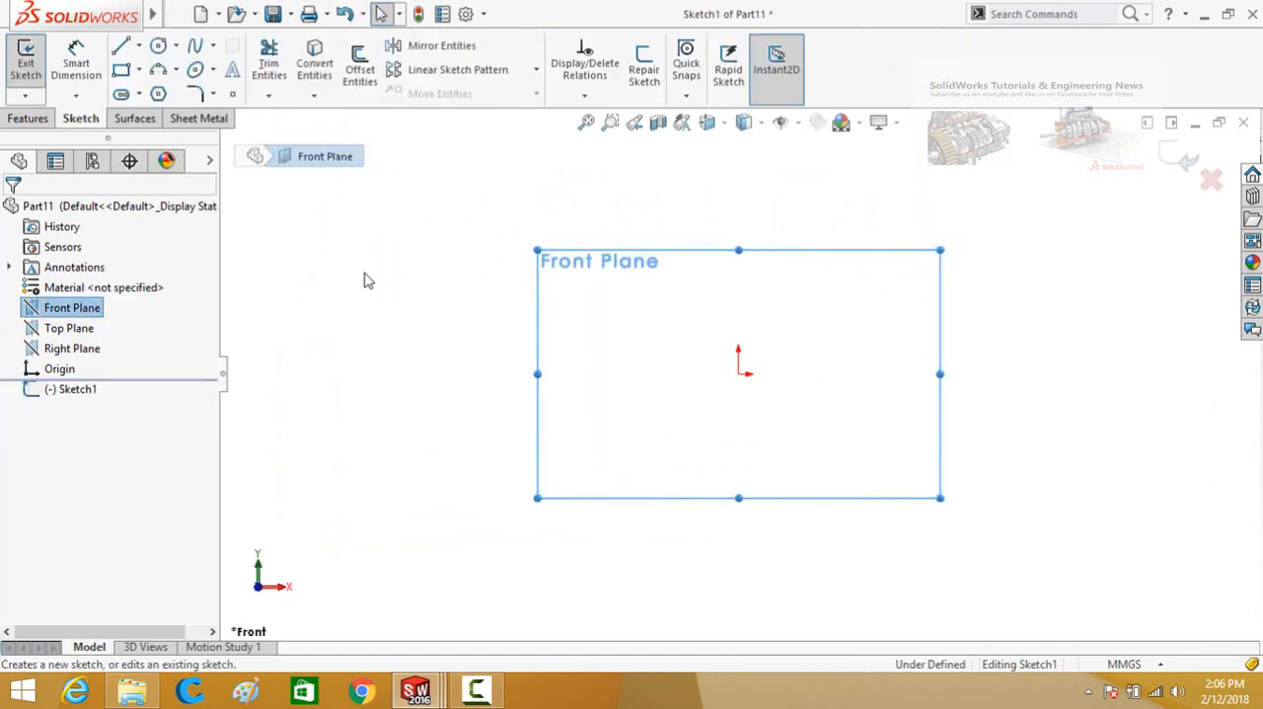
left_click(158, 46)
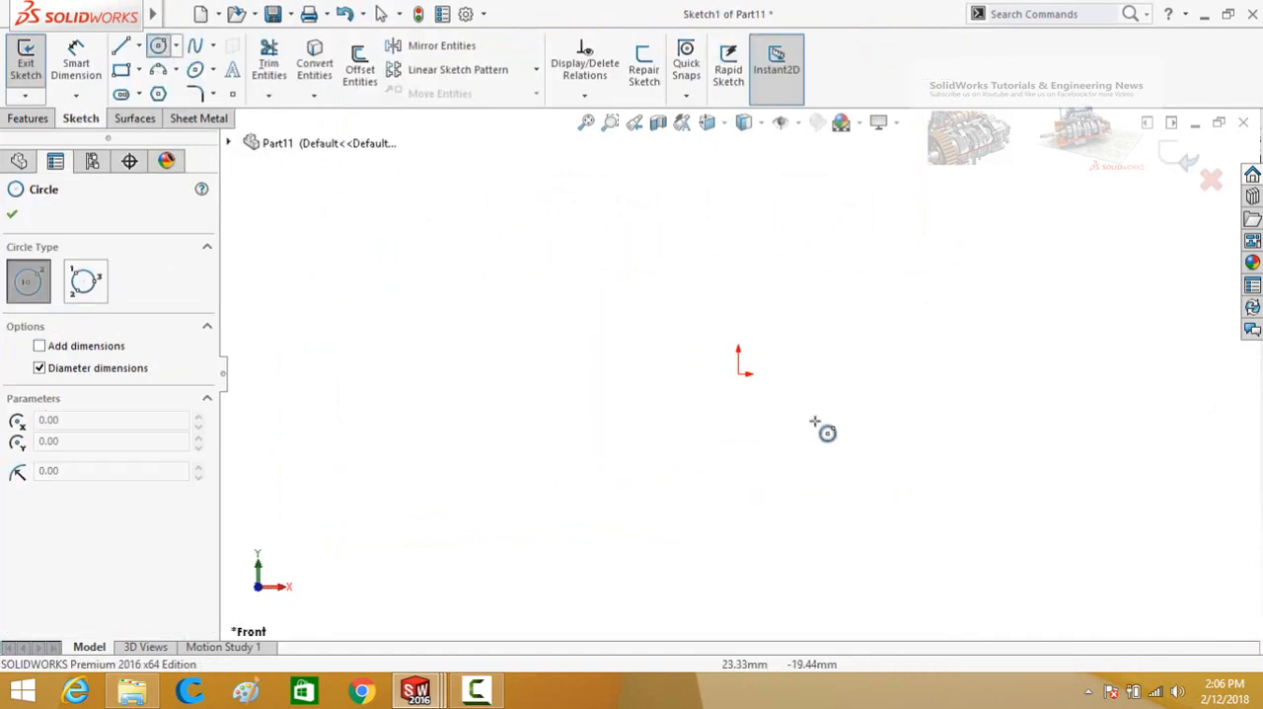
left_click(739, 373)
left_click(804, 440)
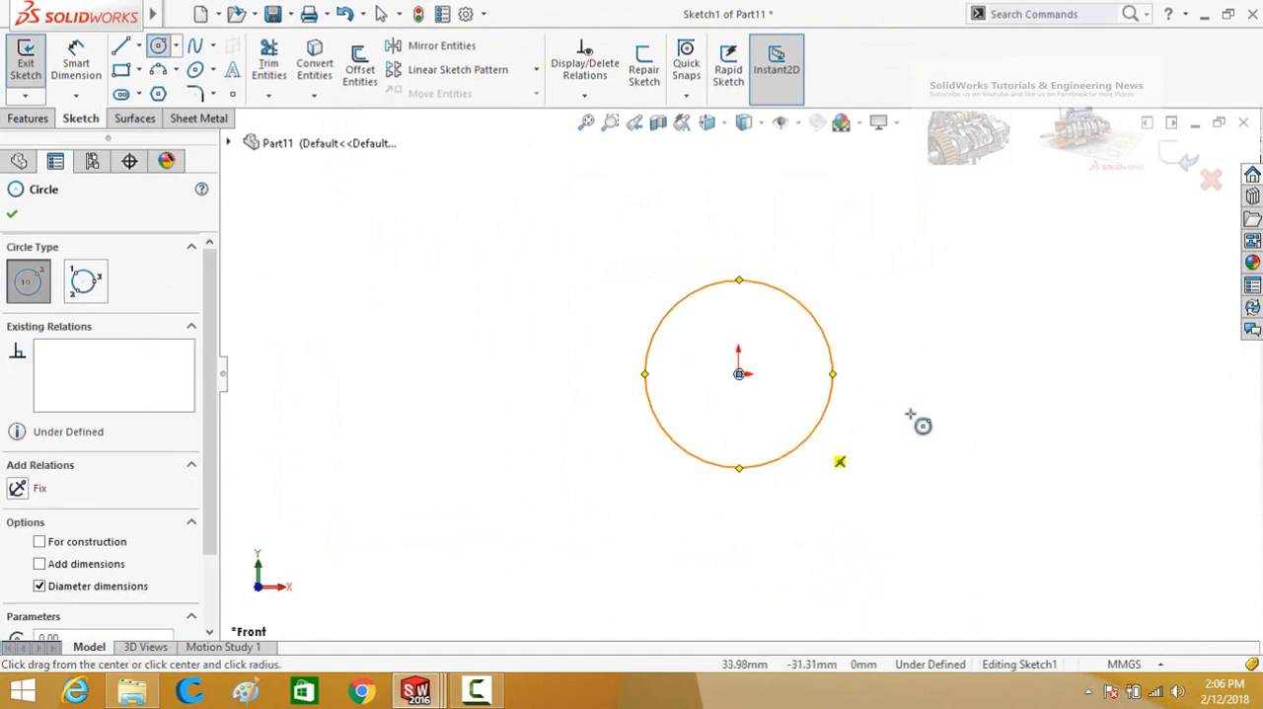
left_click(1179, 161)
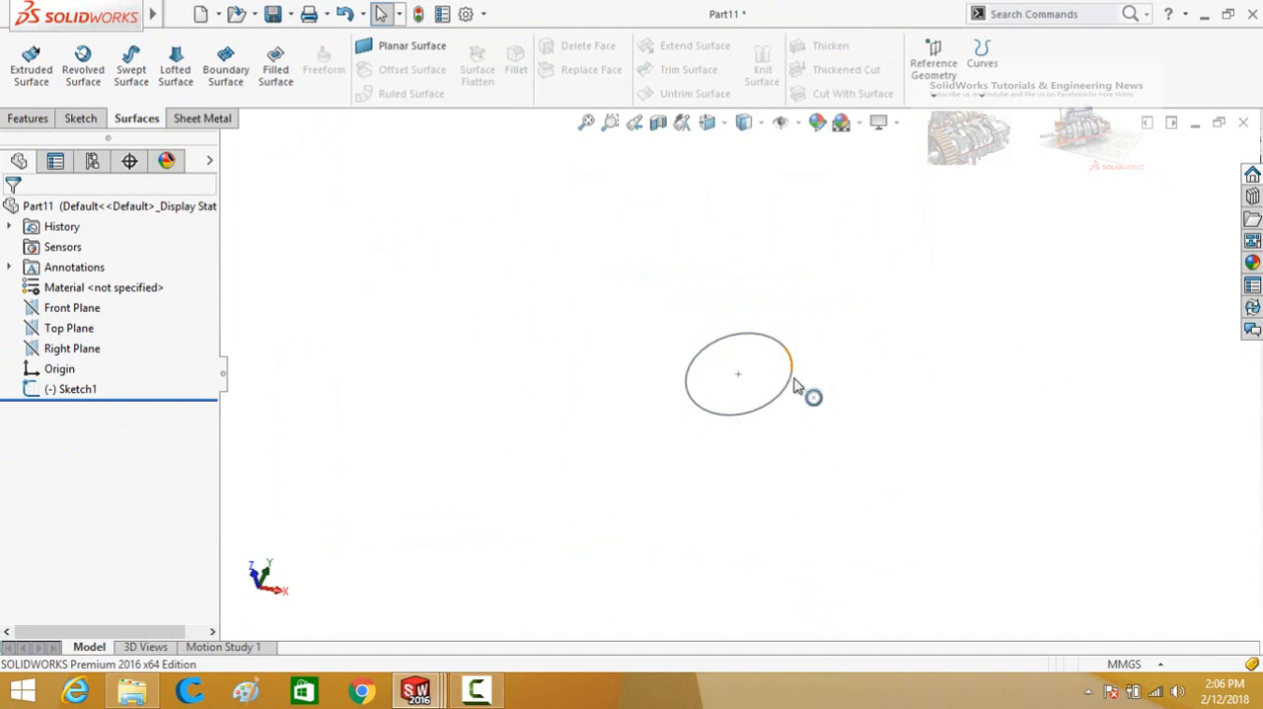
Create a reference plane offset 50 mm from the Front Plane.
middle_click_drag(809, 392, 732, 257)
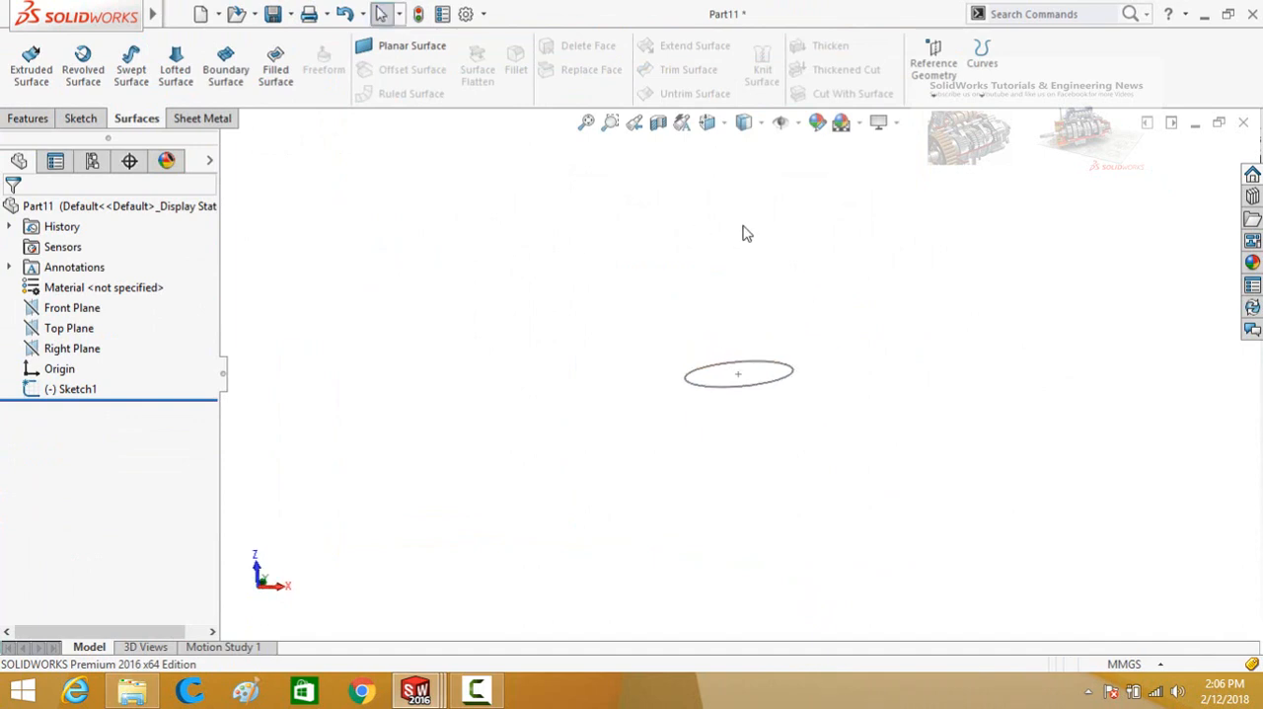
left_click(933, 59)
left_click(952, 123)
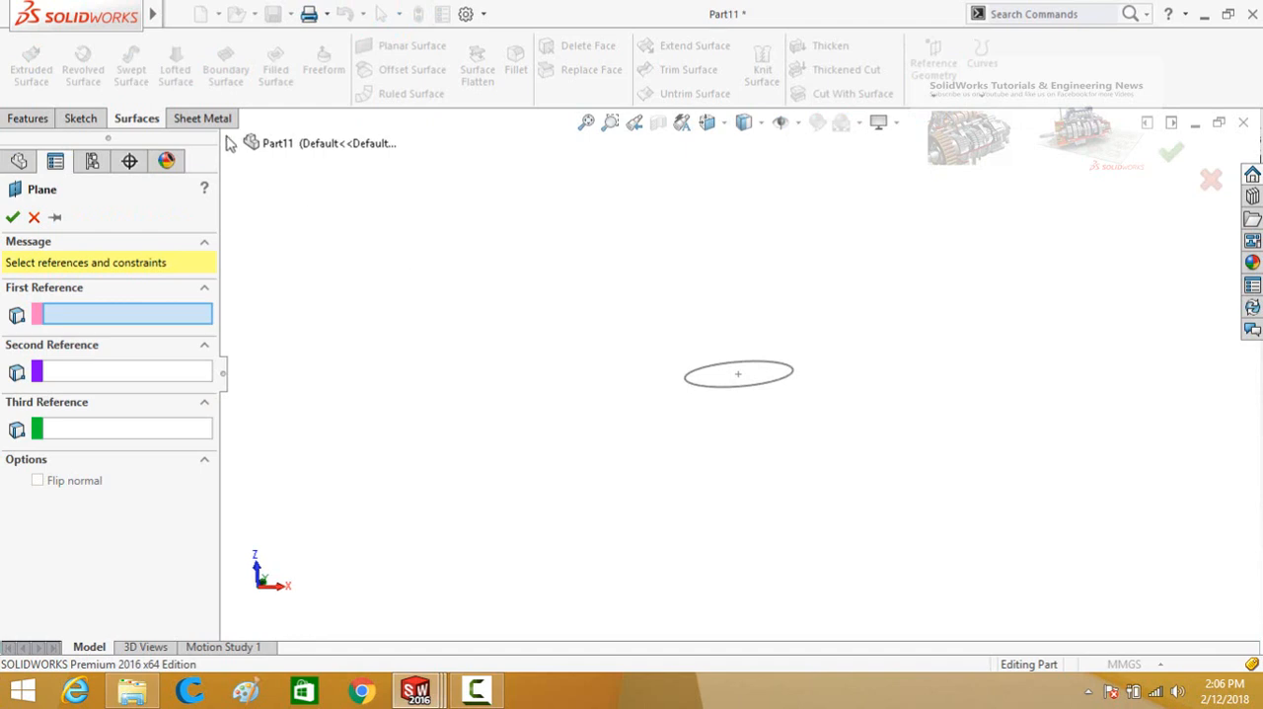
left_click(229, 143)
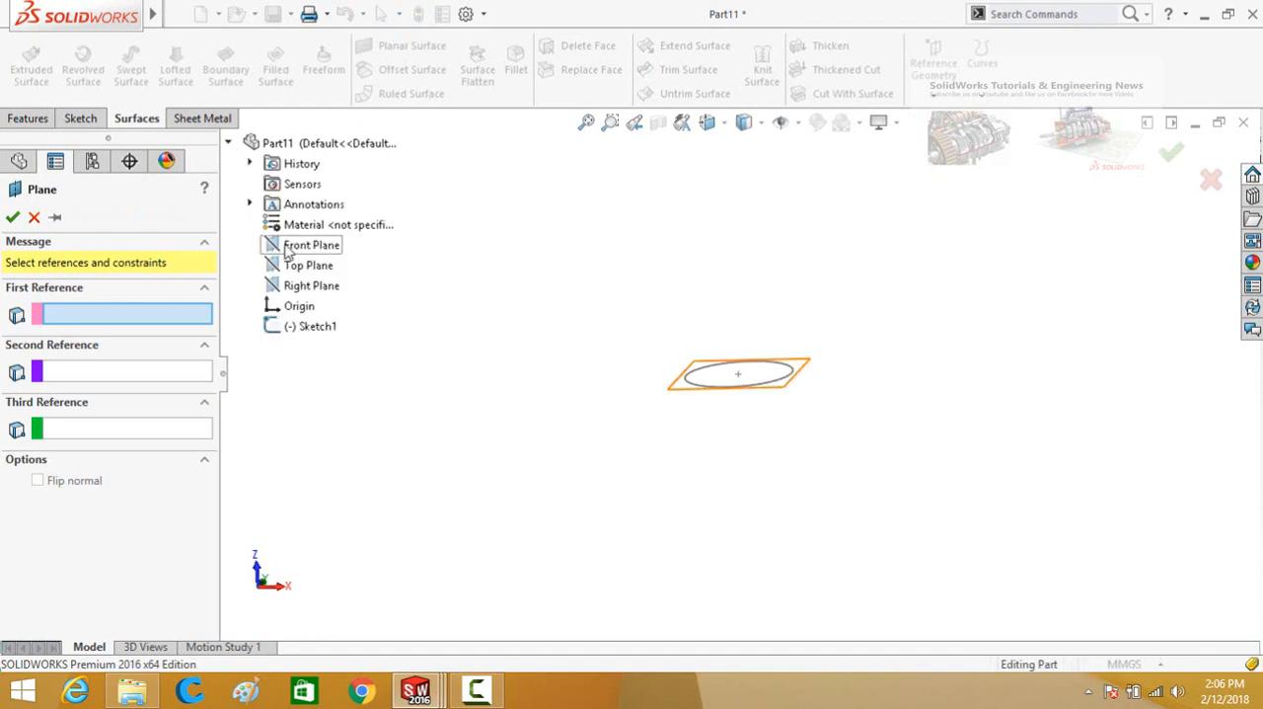
left_click(288, 247)
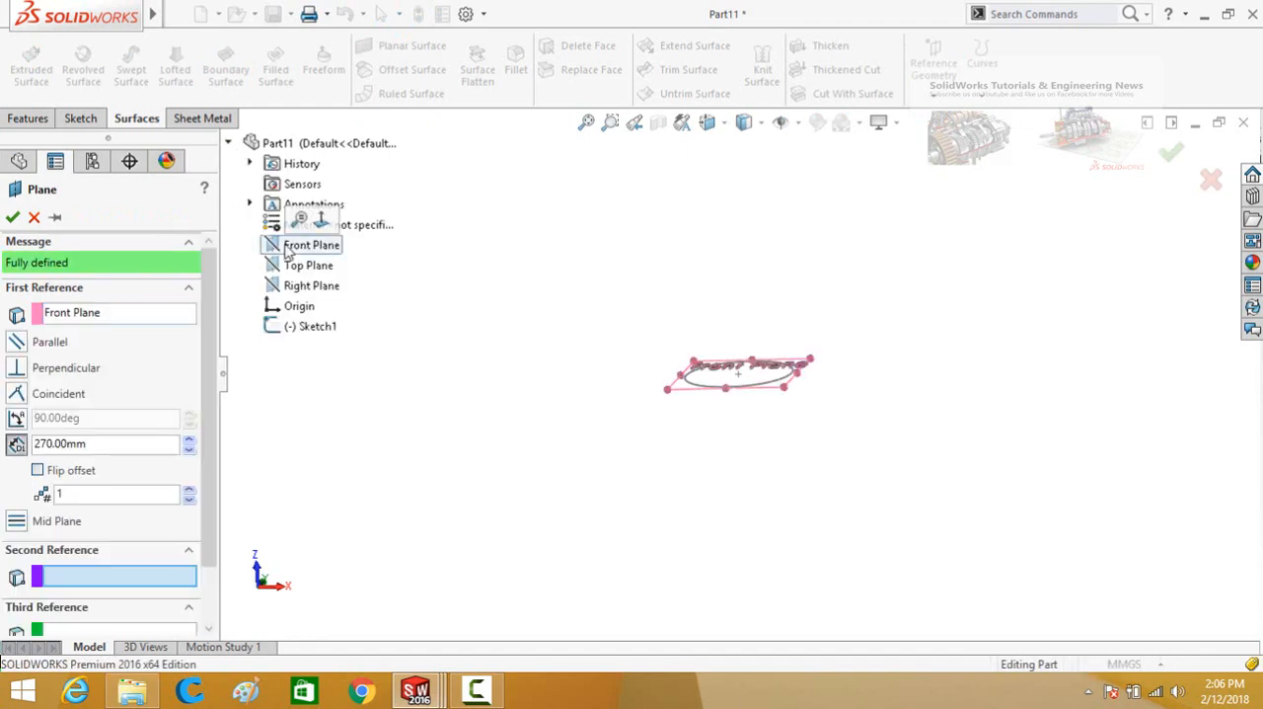
double_click(97, 444)
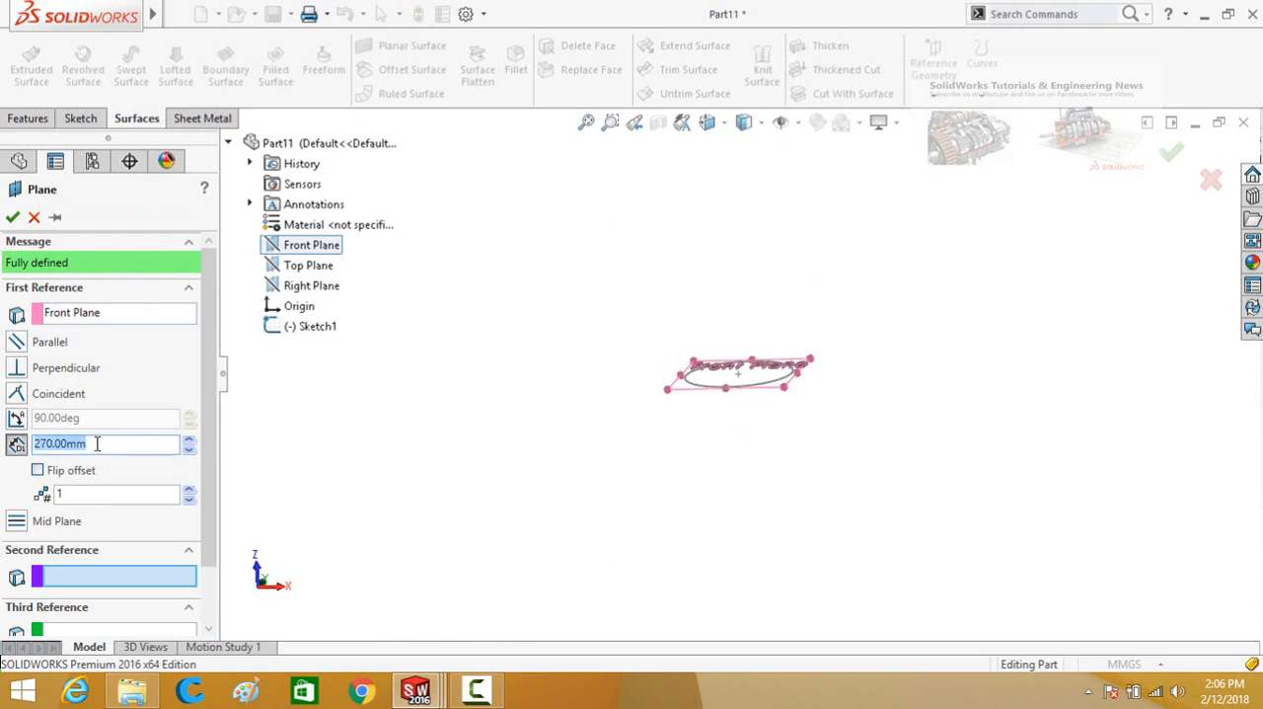
type("50")
key("Return")
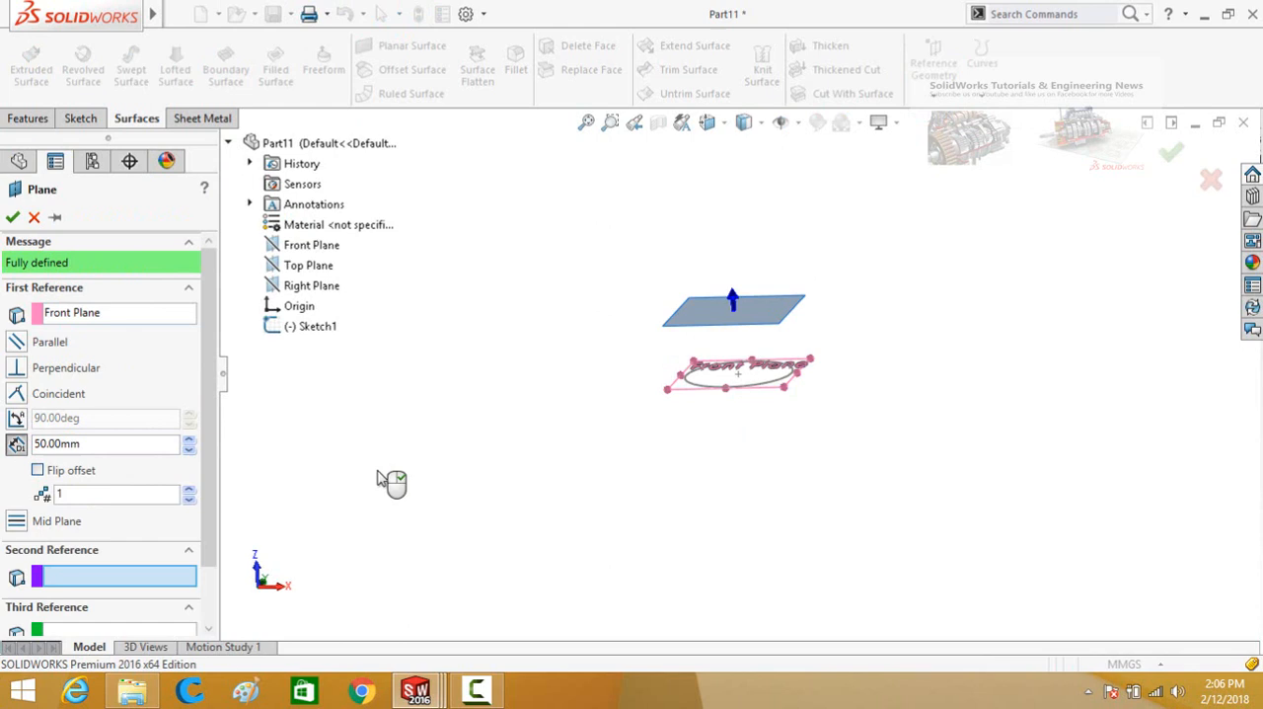
left_click(12, 218)
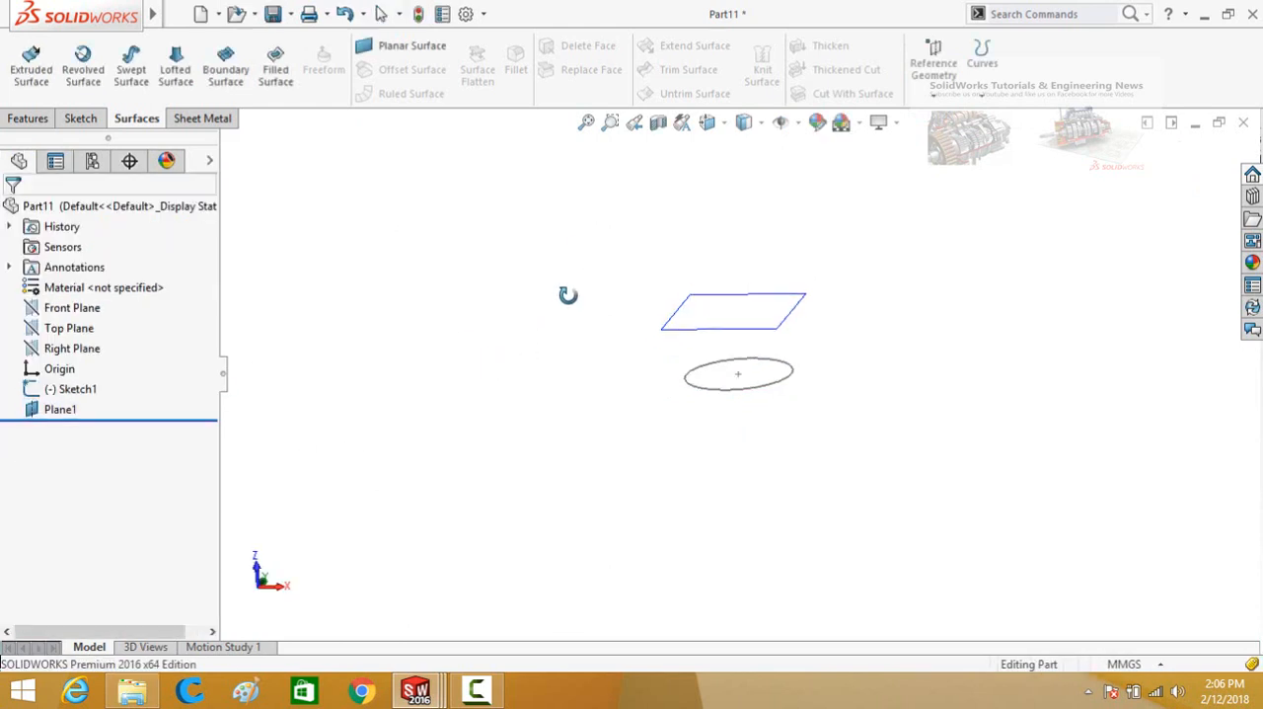
Sketch a corner rectangle on the offset plane, enclosing the circle, and finish the sketch.
left_click(714, 318)
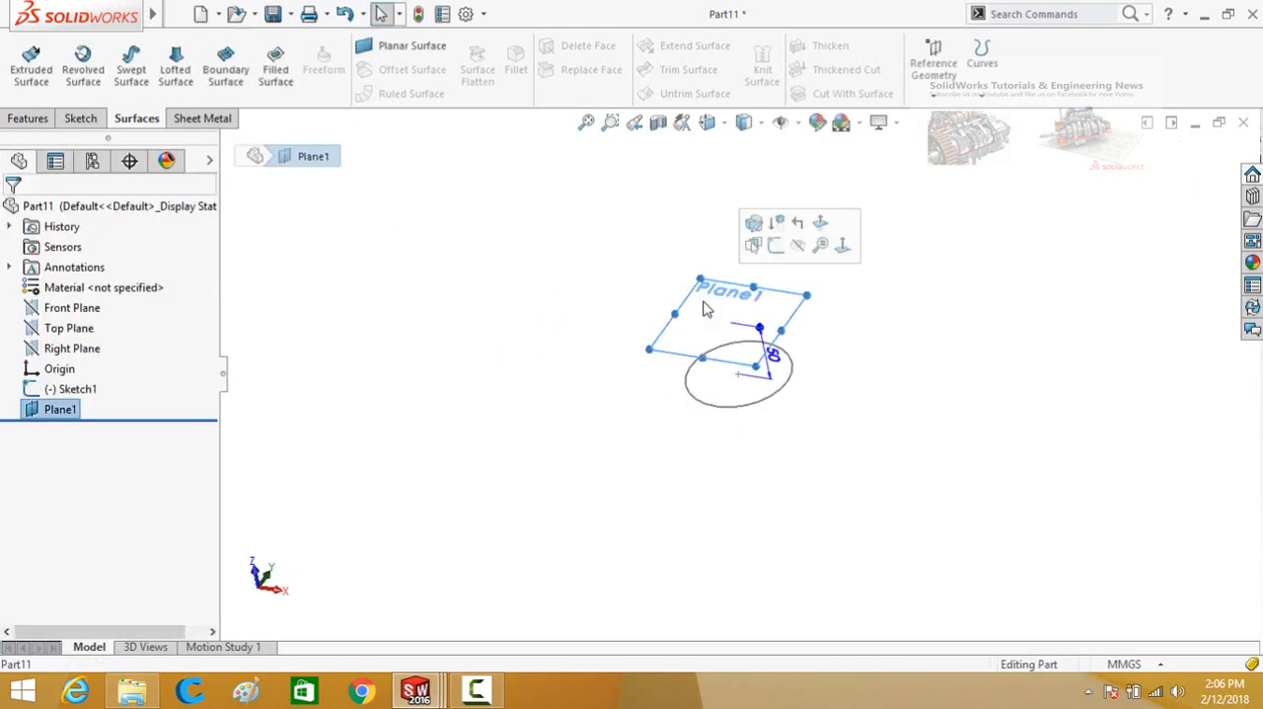
left_click(776, 246)
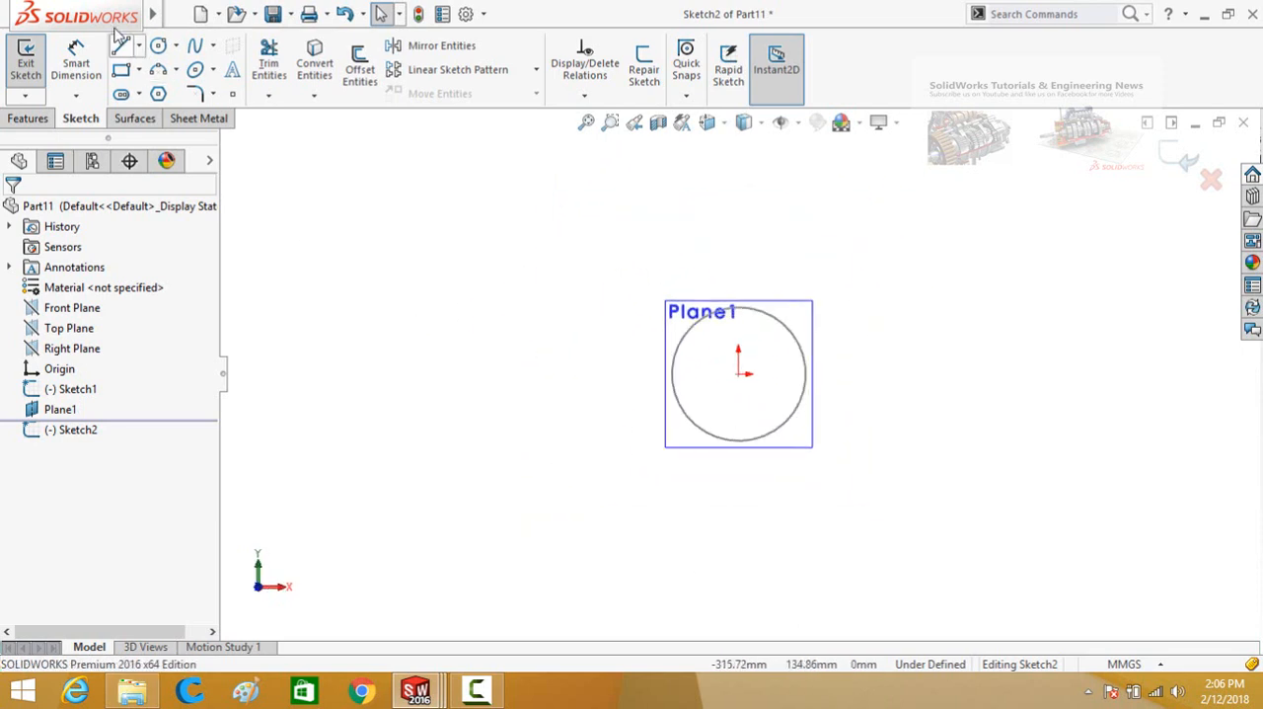
left_click(120, 69)
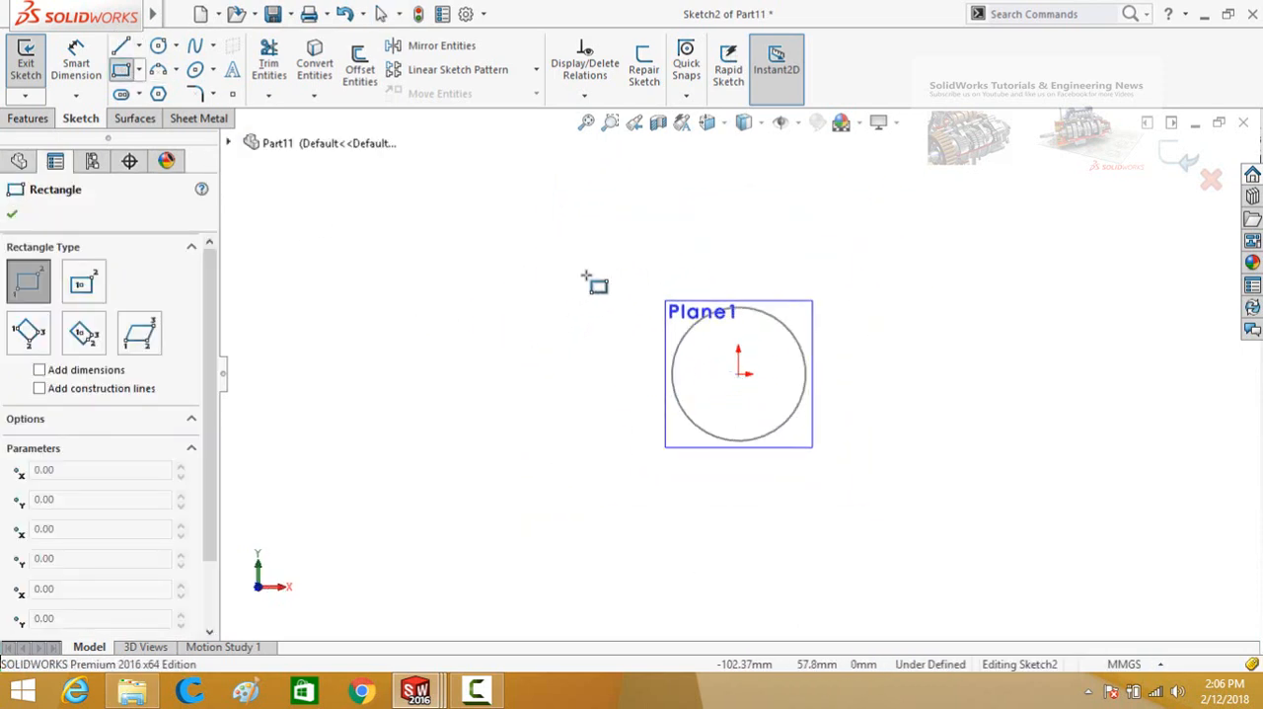
left_click(638, 264)
left_click(834, 474)
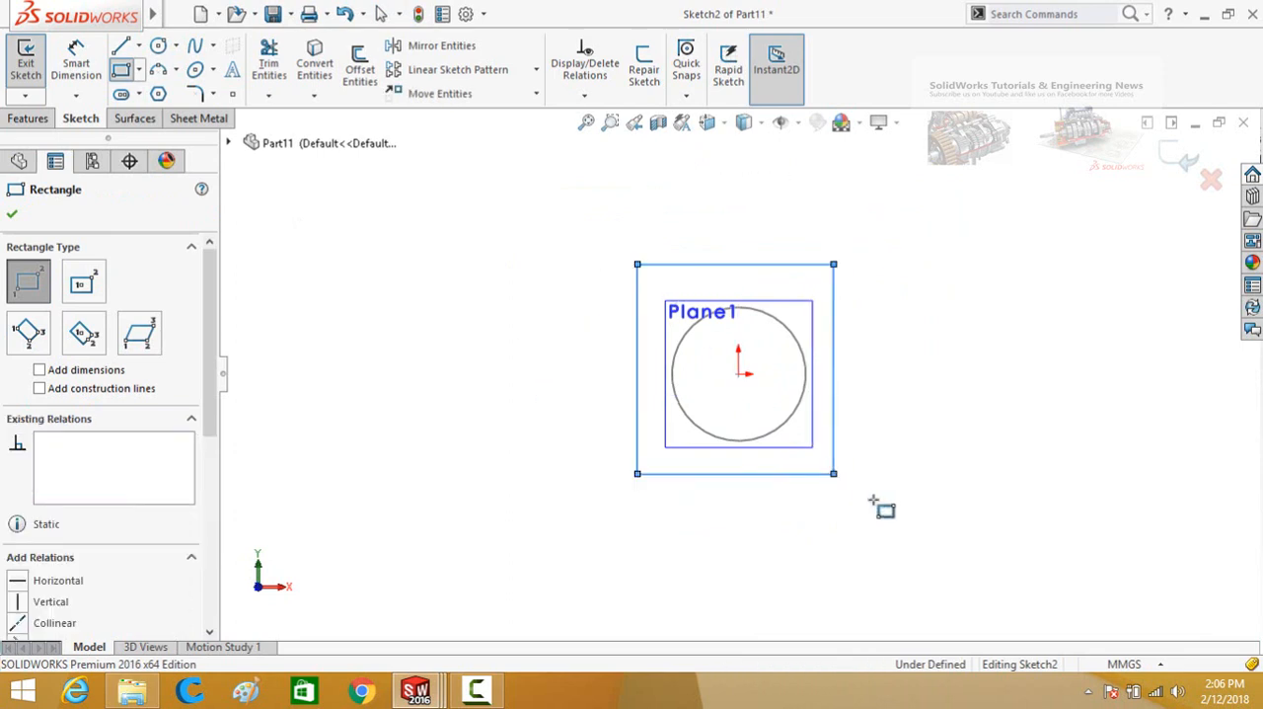
key("Escape")
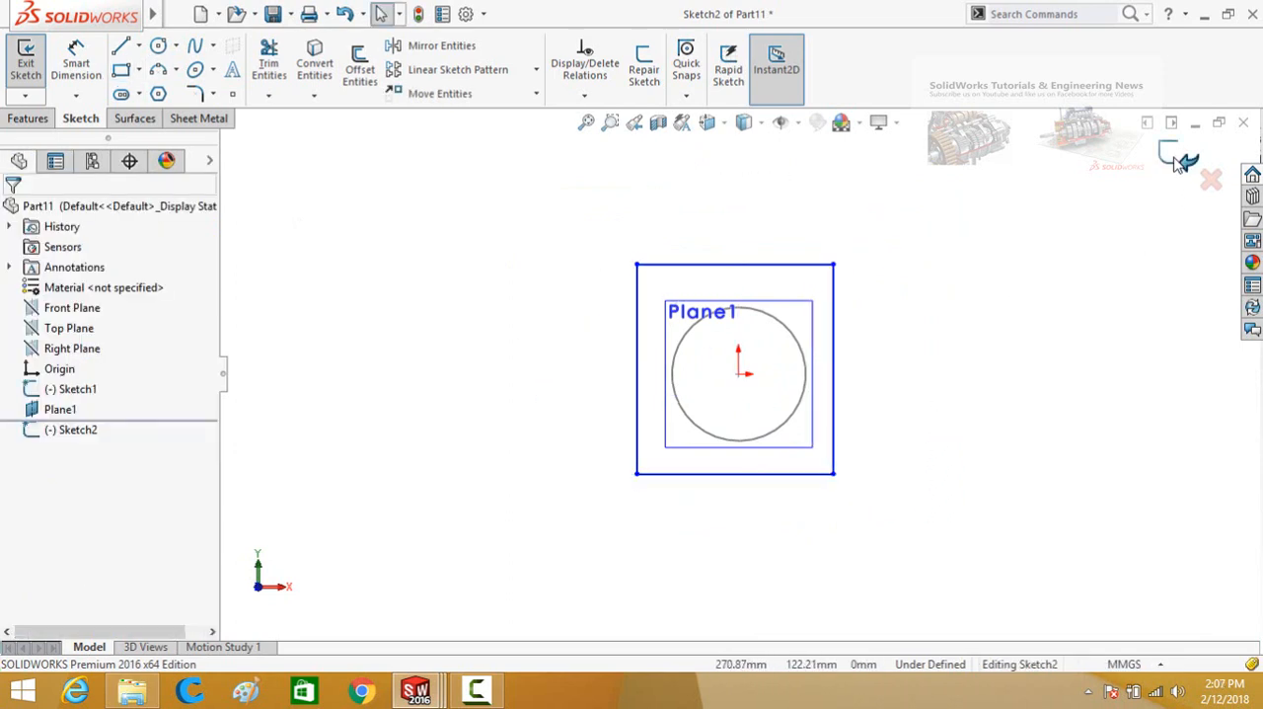
left_click(1176, 161)
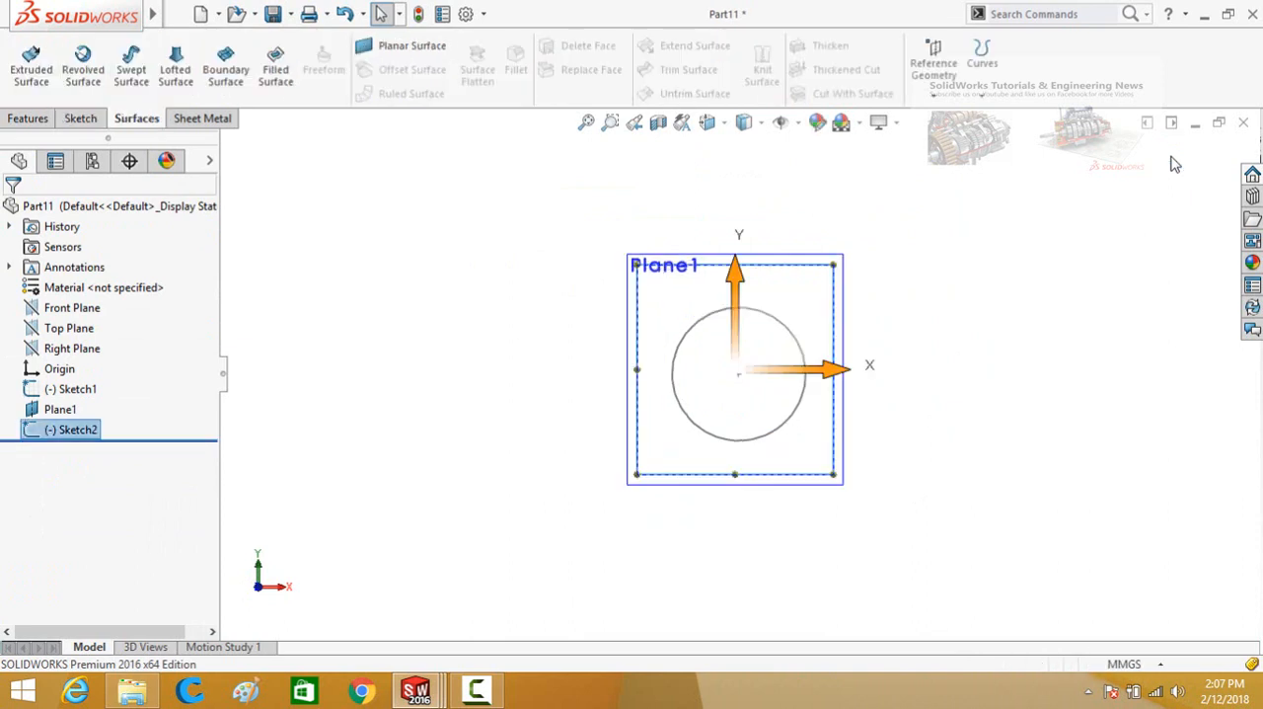
Hide the offset plane so only the circle and rectangle sketches are displayed.
middle_click_drag(880, 344, 909, 397)
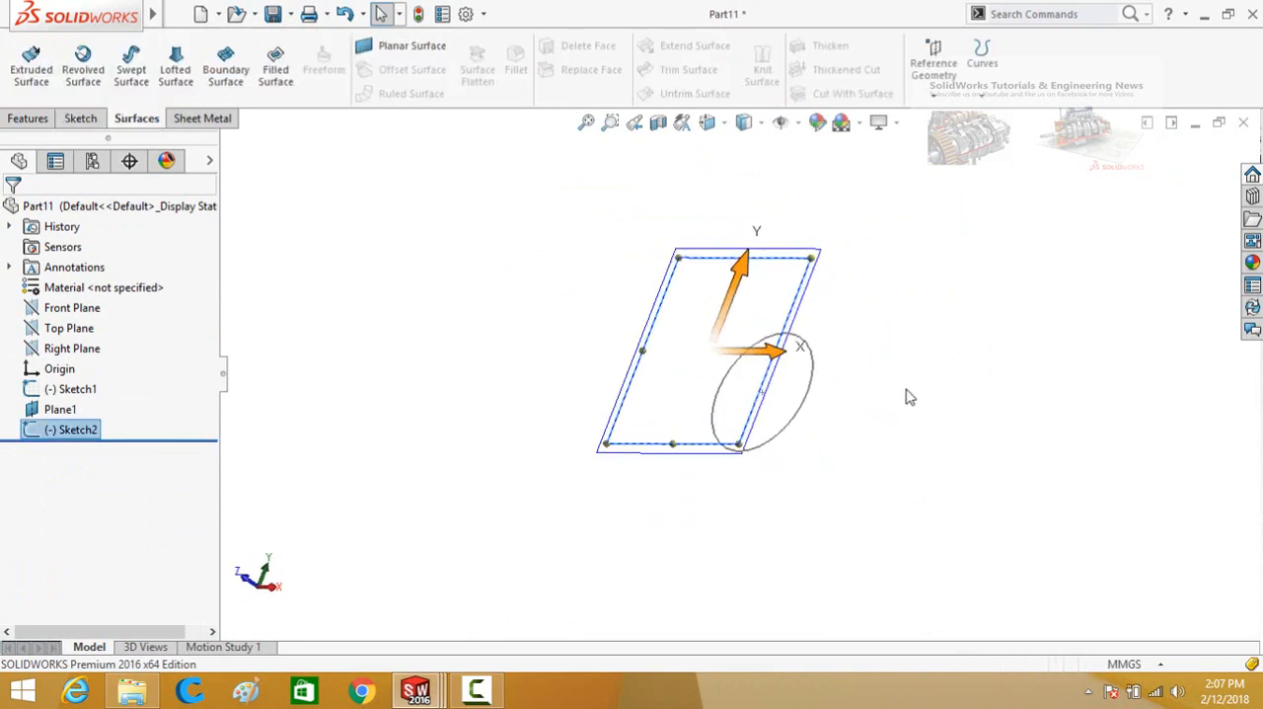
left_click(817, 321)
left_click(896, 253)
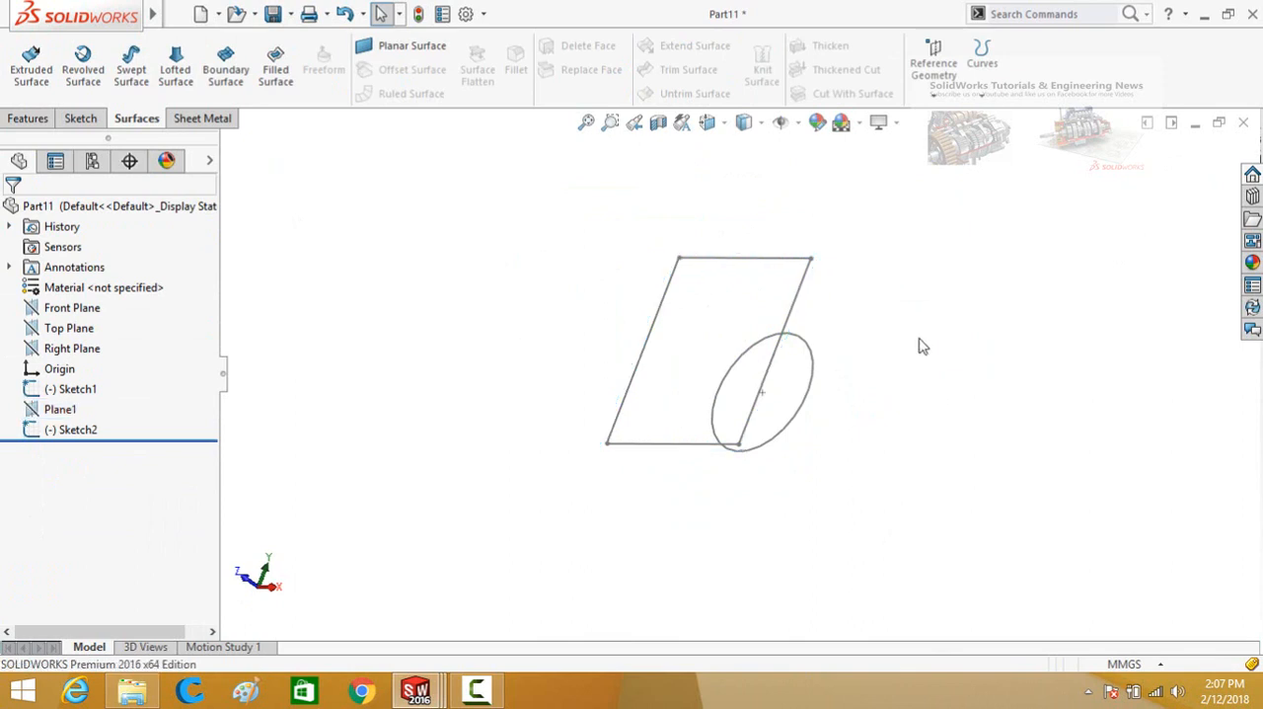
Create a Lofted Surface using the circle and rectangle sketches as profiles.
left_click(175, 67)
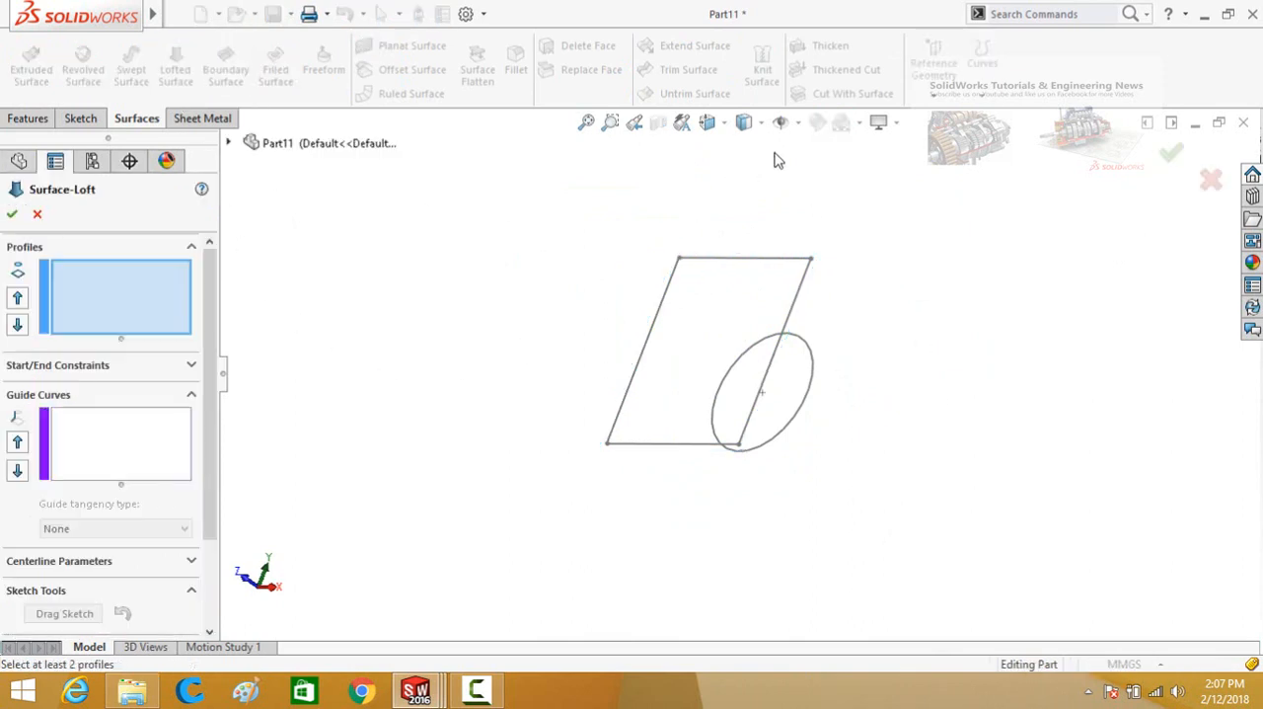
left_click(798, 425)
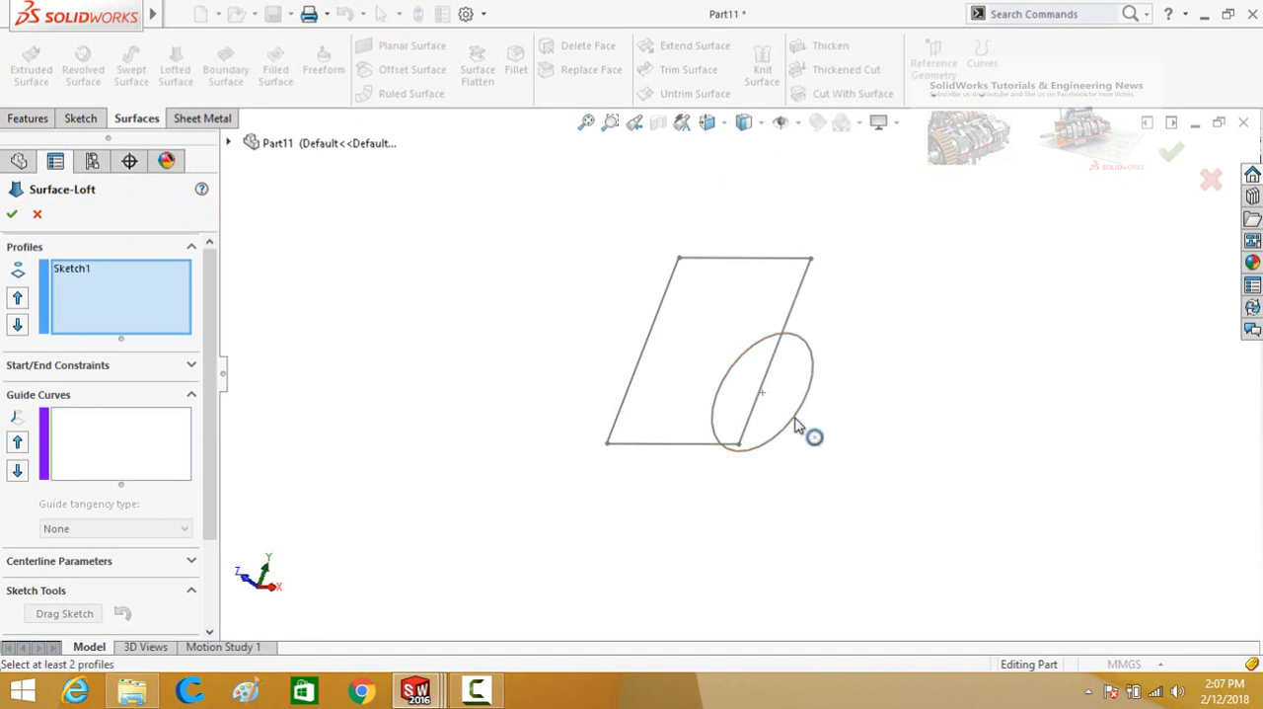
left_click(795, 310)
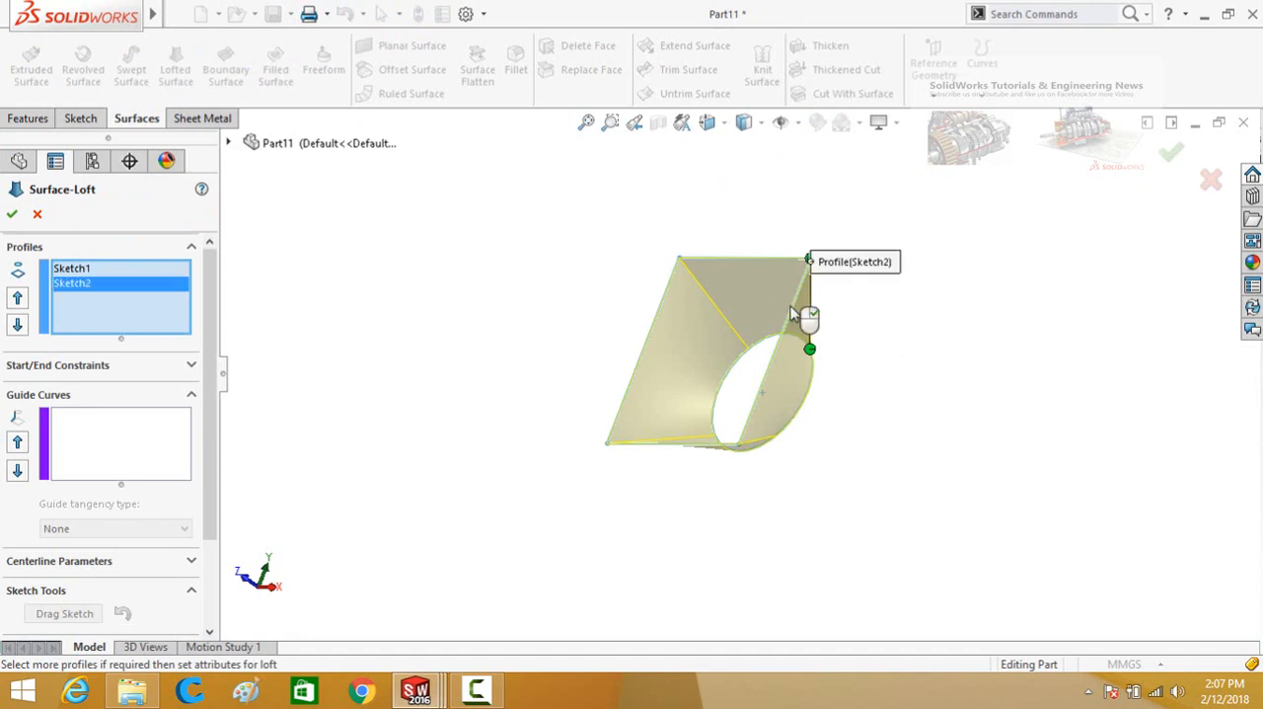
middle_click_drag(516, 332, 485, 386)
middle_click_drag(502, 305, 497, 349)
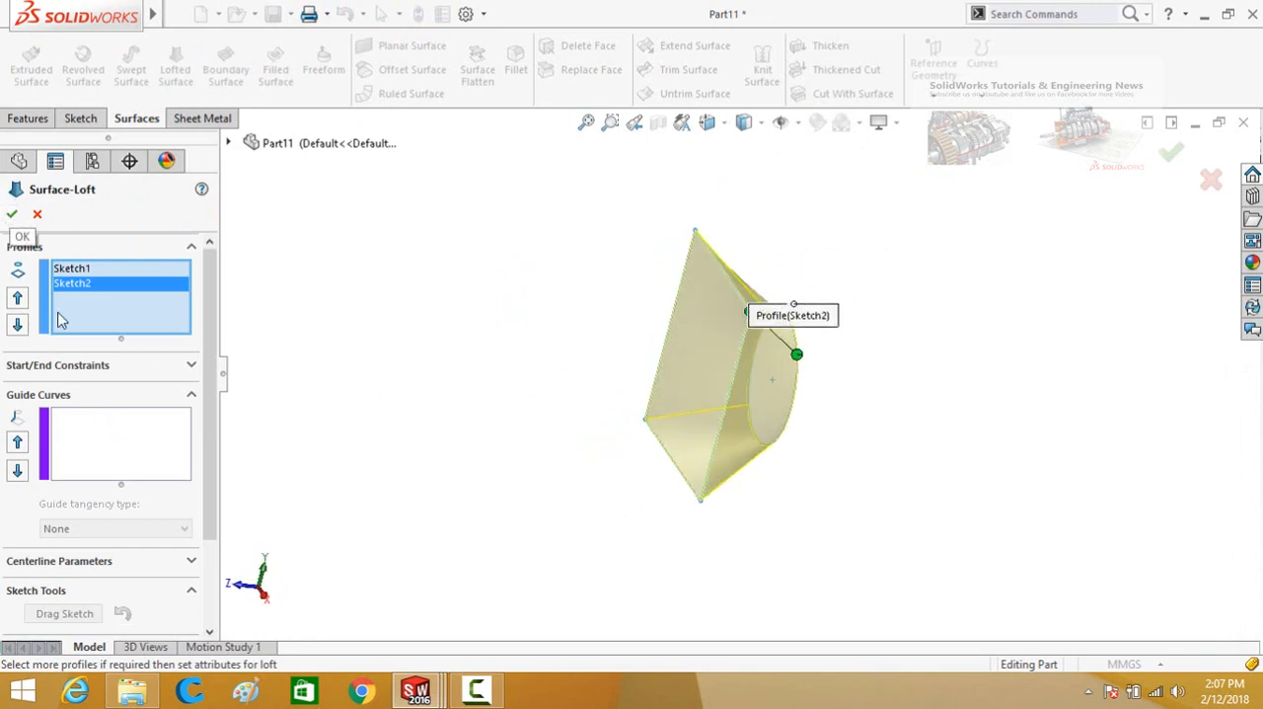
mouse_move(219, 352)
left_mouse_down()
mouse_move(219, 481)
mouse_move(214, 370)
mouse_move(129, 293)
left_mouse_up()
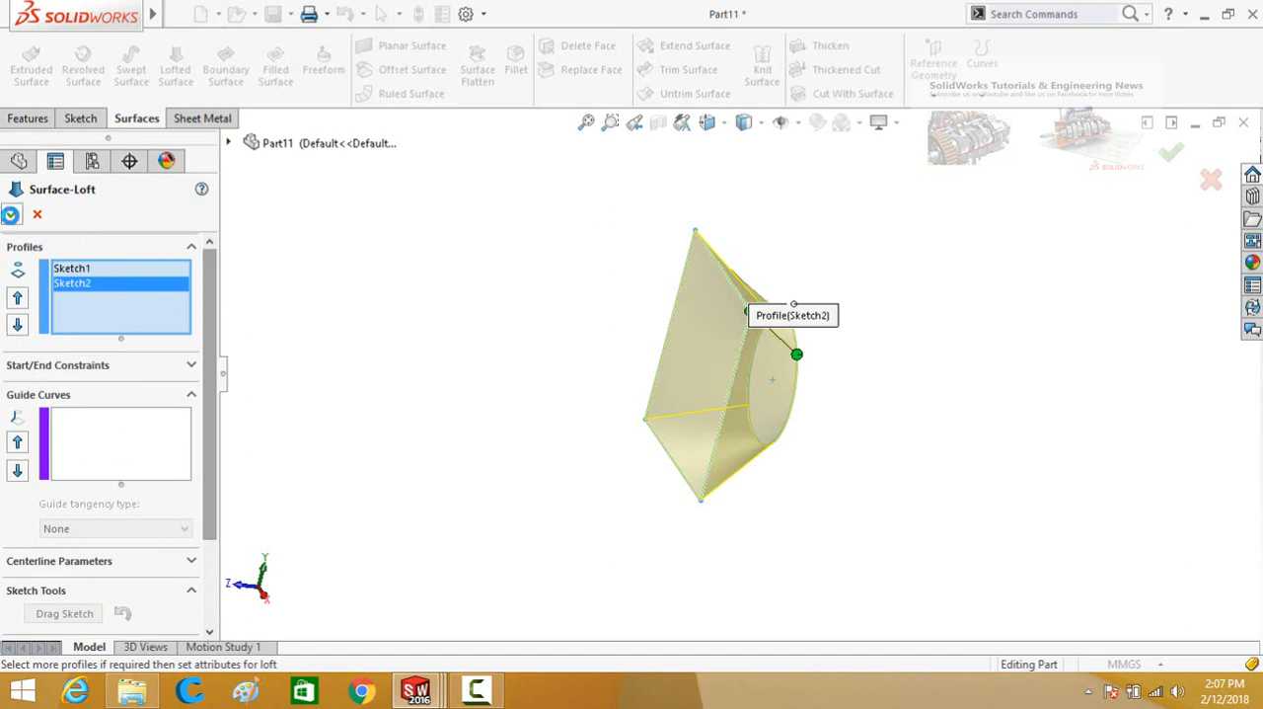
left_click(10, 214)
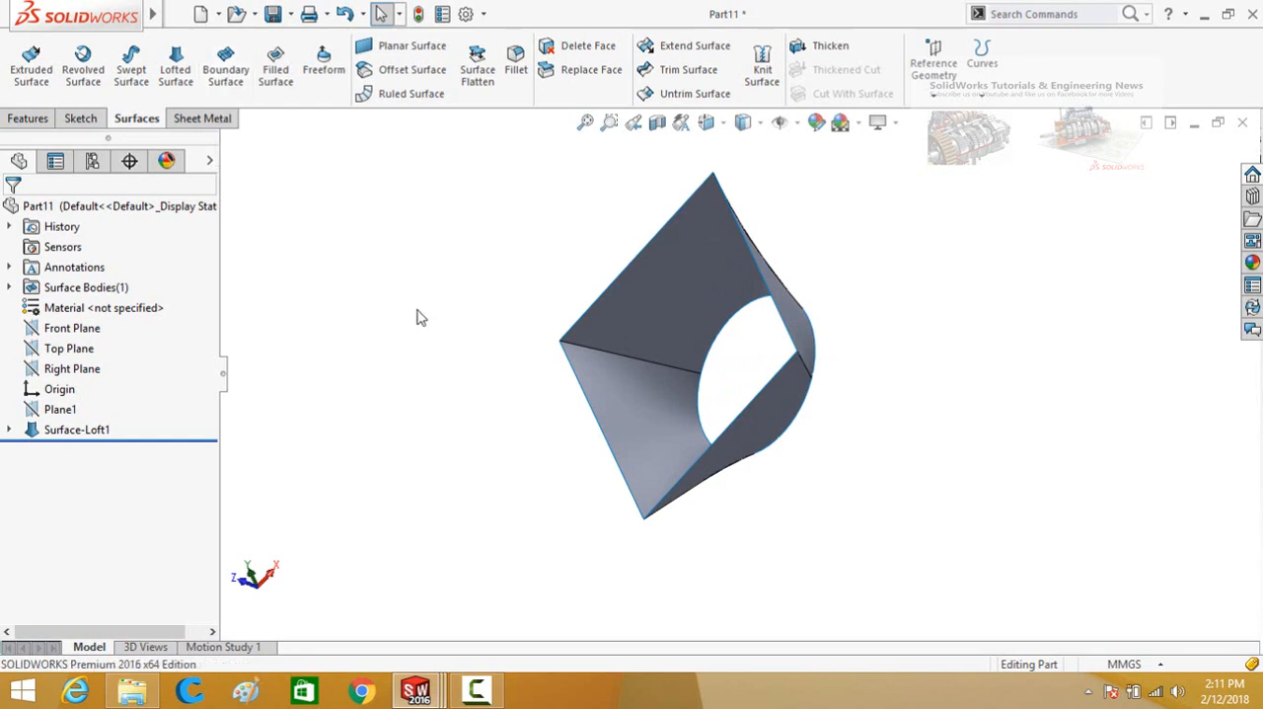
Start a Boundary Surface with two adjacent edges of the loft's rectangular opening as Direction 1 curves.
middle_click_drag(419, 317, 443, 276)
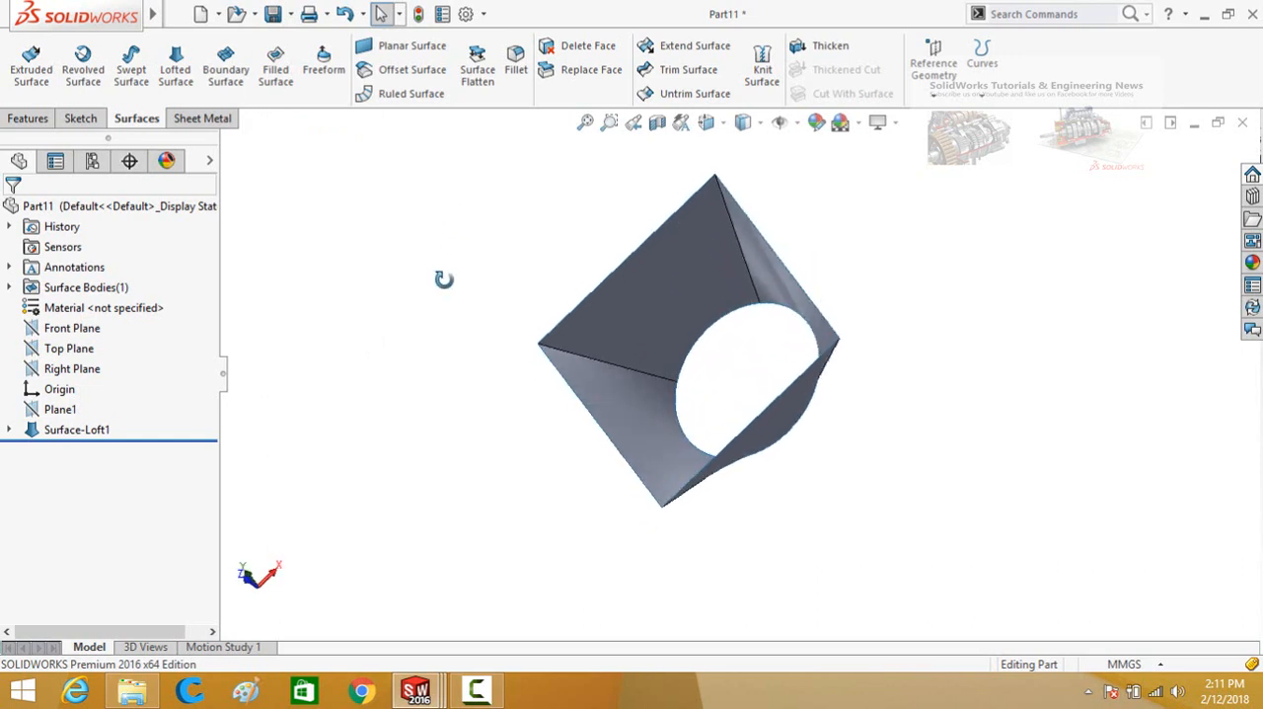
left_click(227, 82)
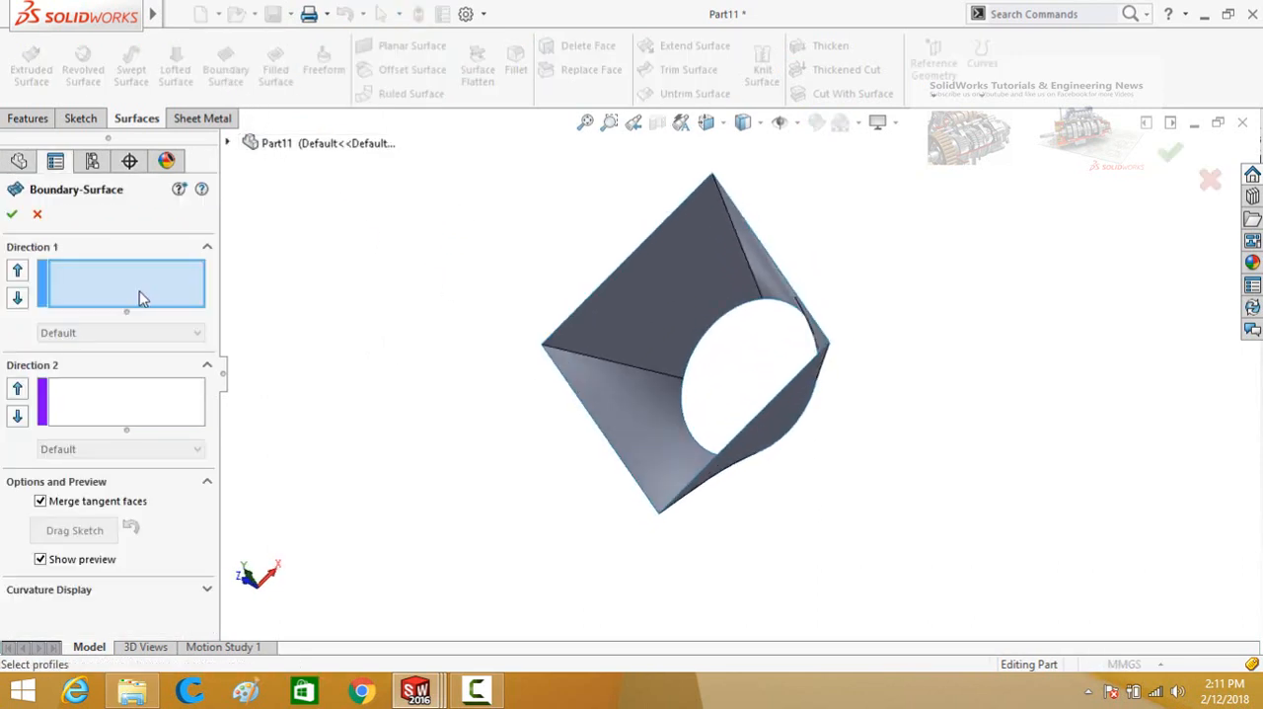
left_click(565, 323)
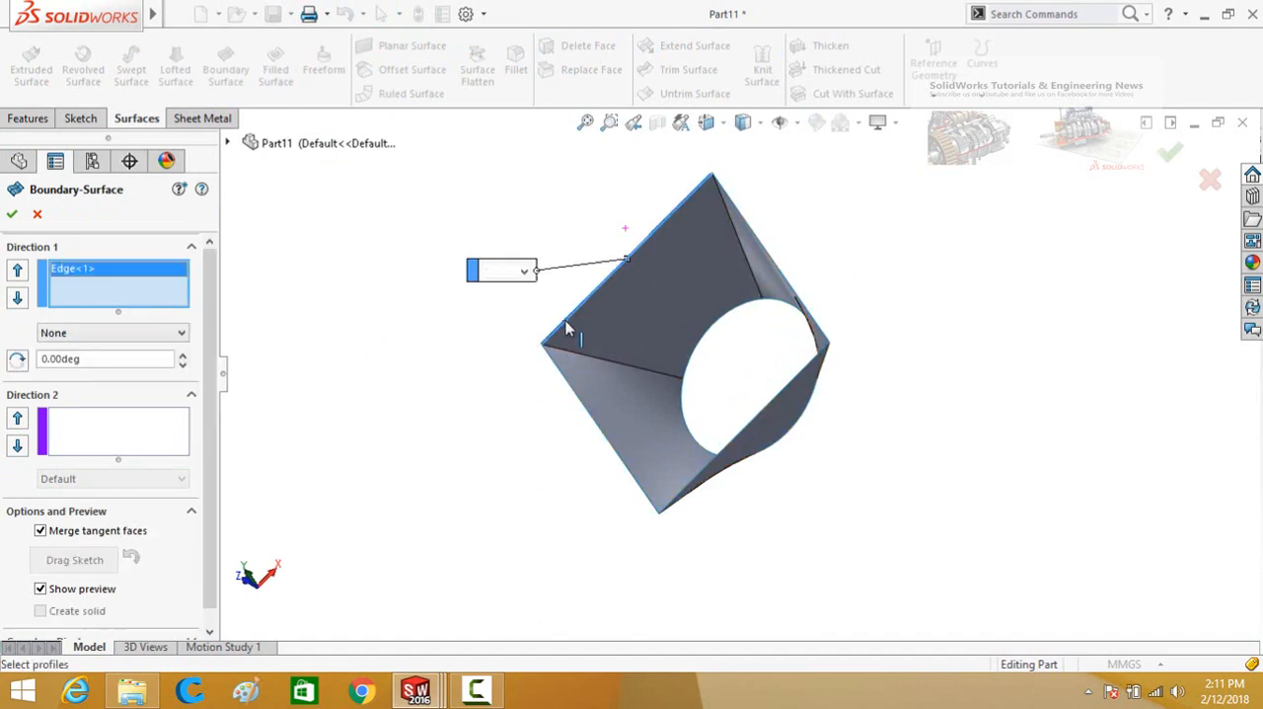
left_click(568, 385)
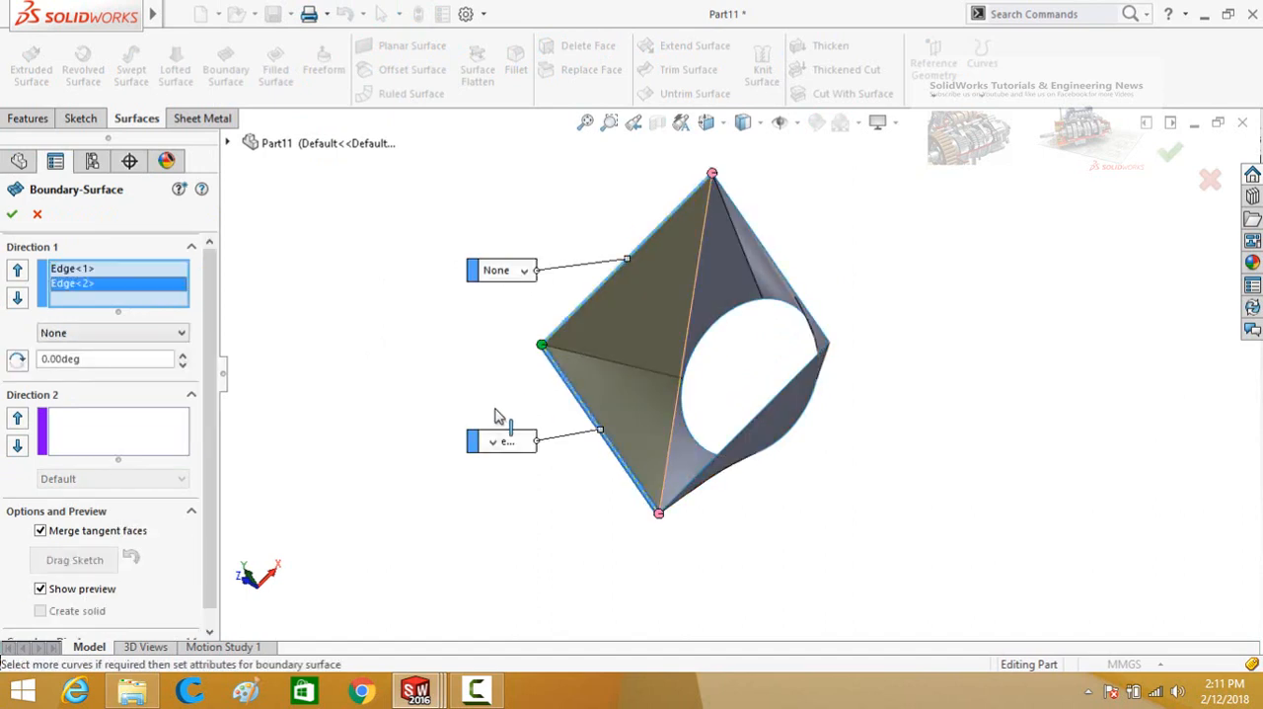
middle_click_drag(493, 367, 488, 336)
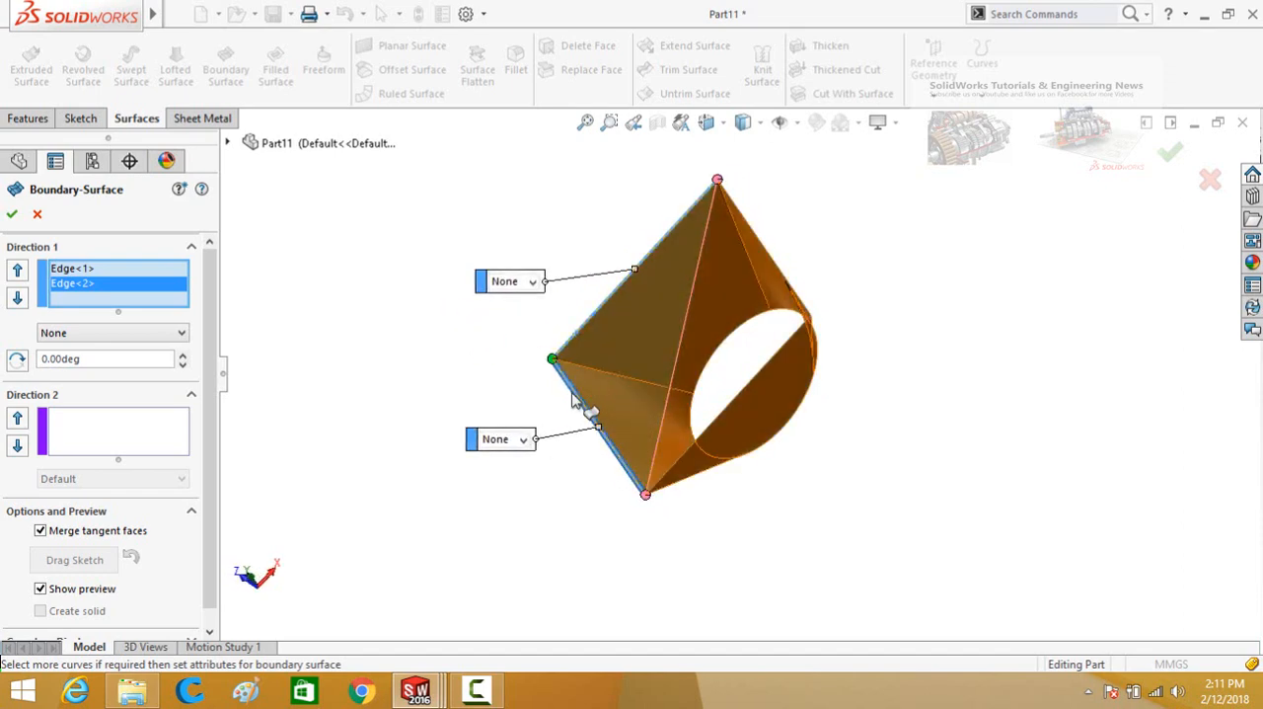
Set both Direction 1 edges of the boundary surface to Tangency To Face.
left_click(533, 282)
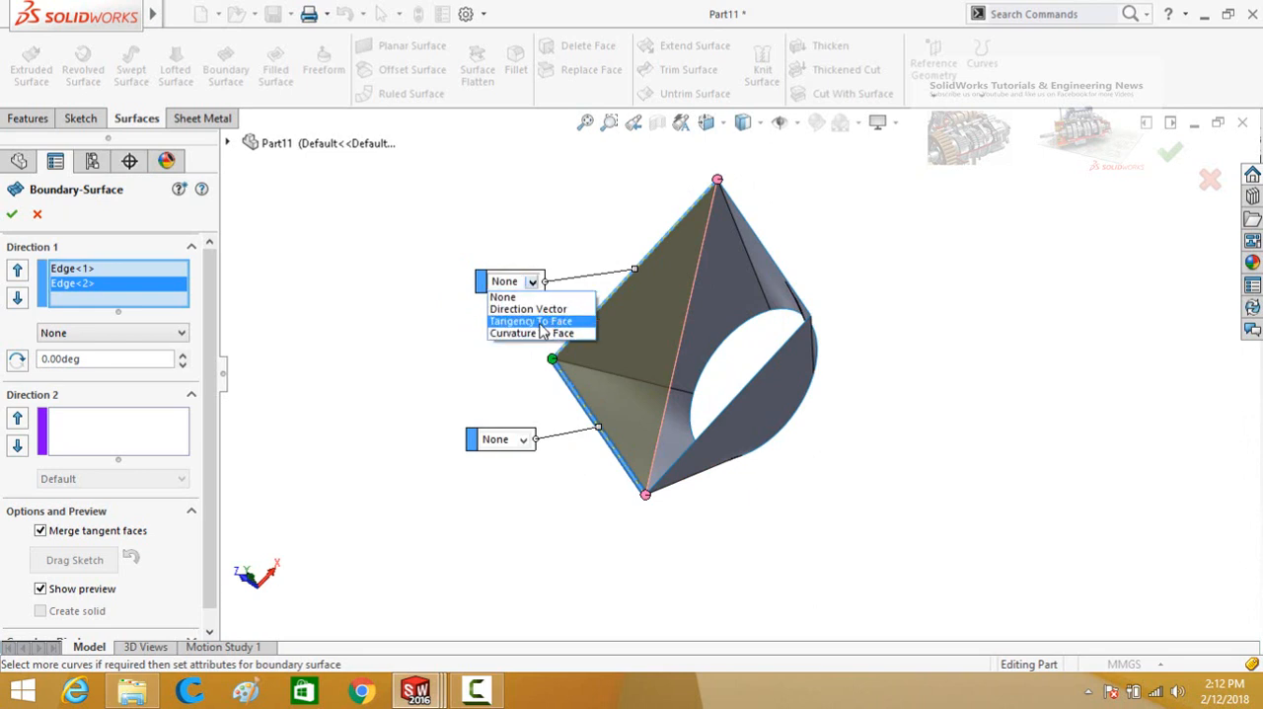
left_click(540, 321)
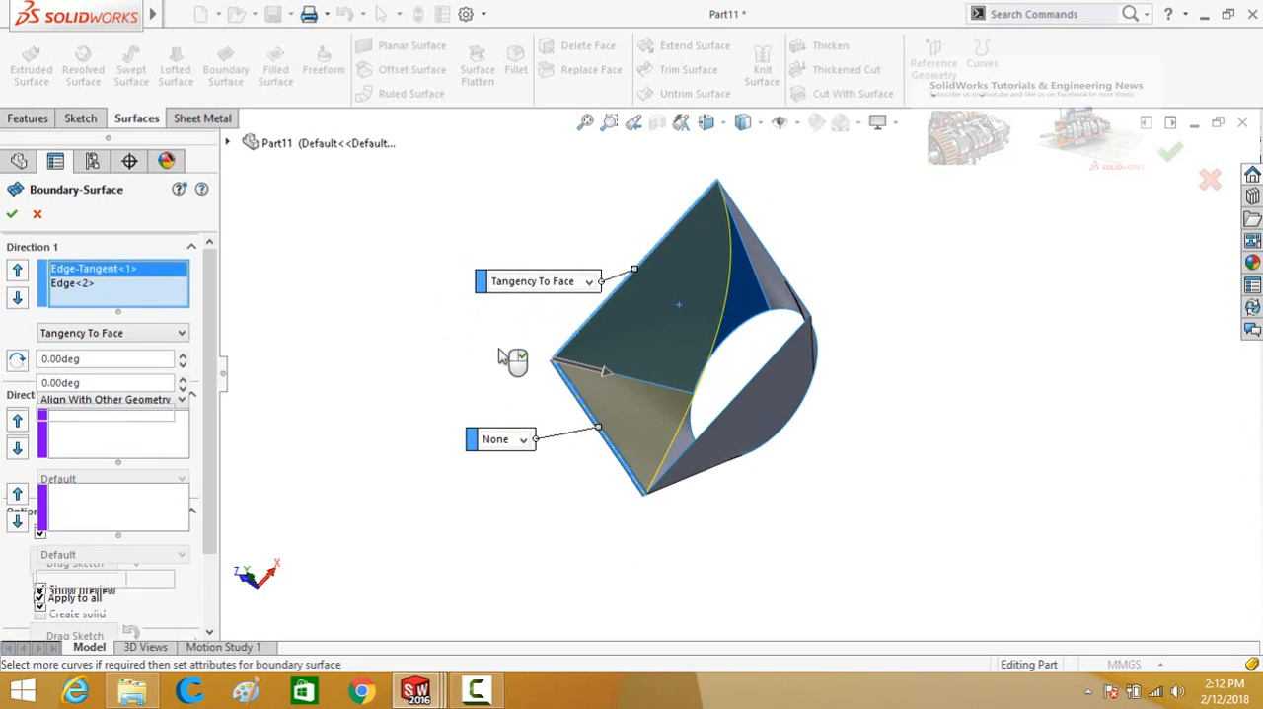
mouse_move(475, 306)
middle_mouse_down()
mouse_move(474, 344)
mouse_move(476, 288)
mouse_move(484, 324)
middle_mouse_up()
left_click(540, 456)
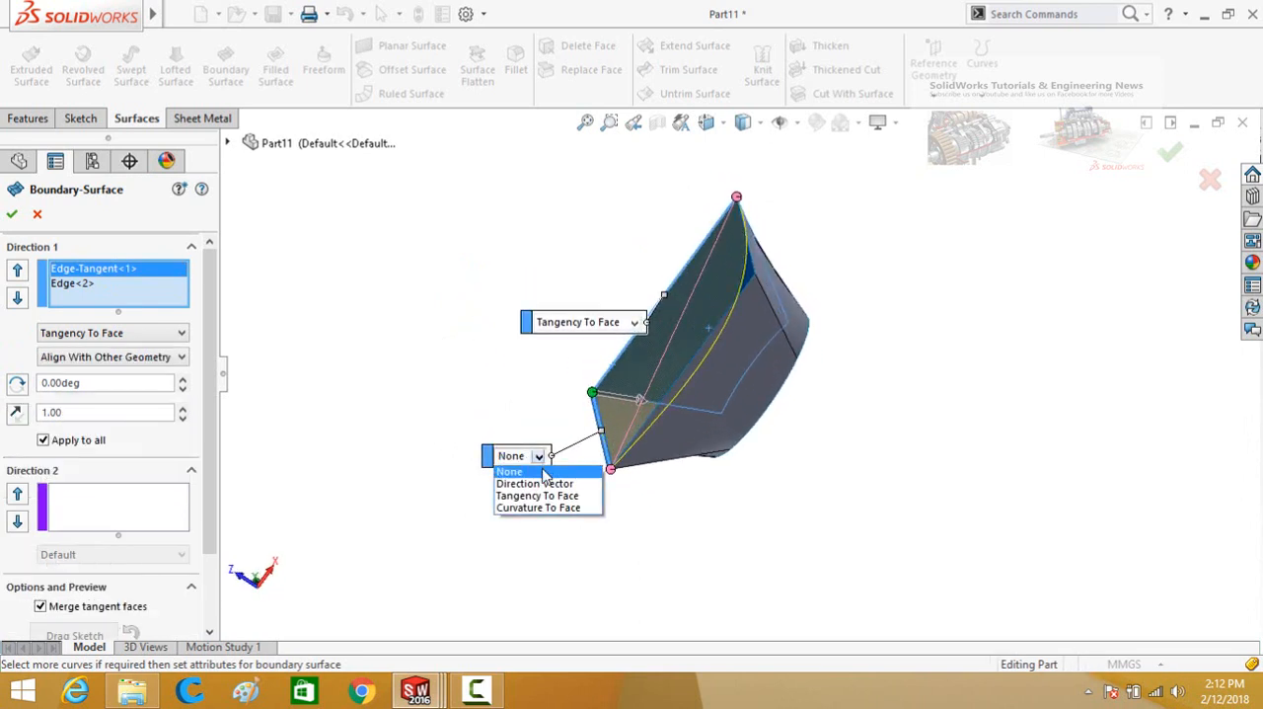
left_click(540, 497)
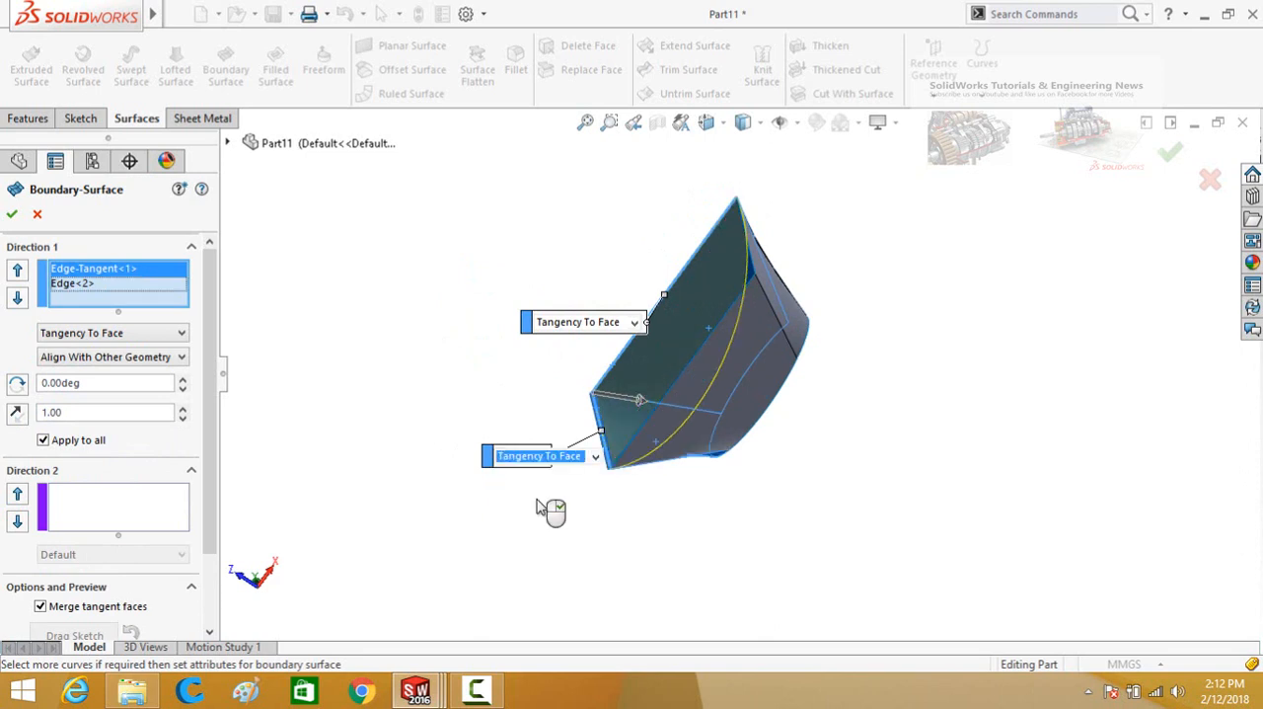
mouse_move(451, 392)
middle_mouse_down()
mouse_move(445, 338)
mouse_move(437, 394)
middle_mouse_up()
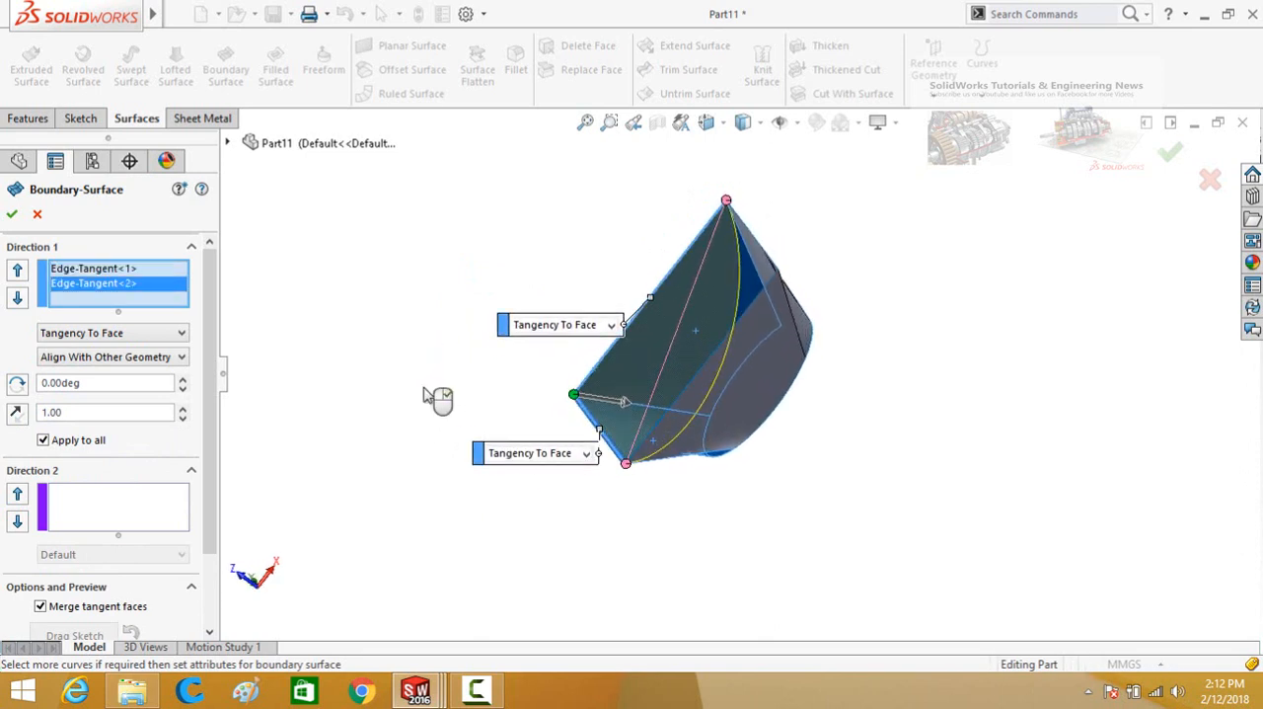
Reverse the tangent direction of both Direction 1 edges so the surface bulges outward from the loft.
left_click(16, 415)
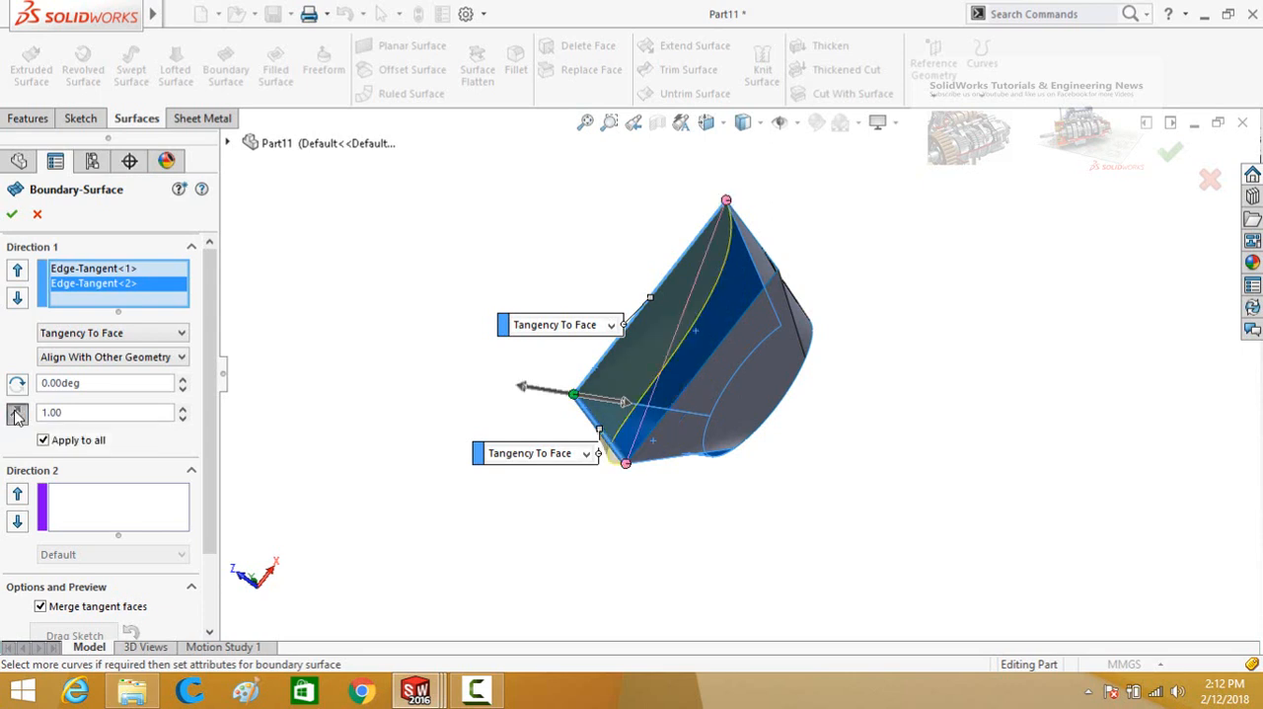
left_click(71, 269)
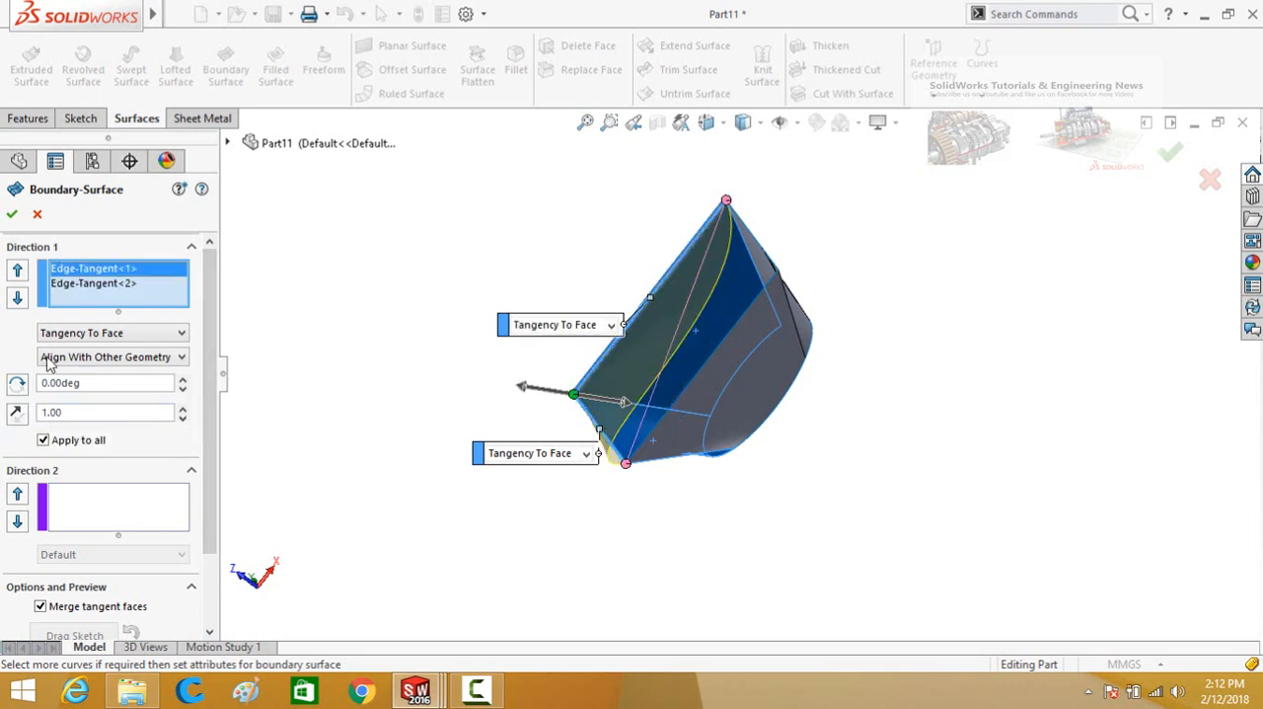
left_click(16, 416)
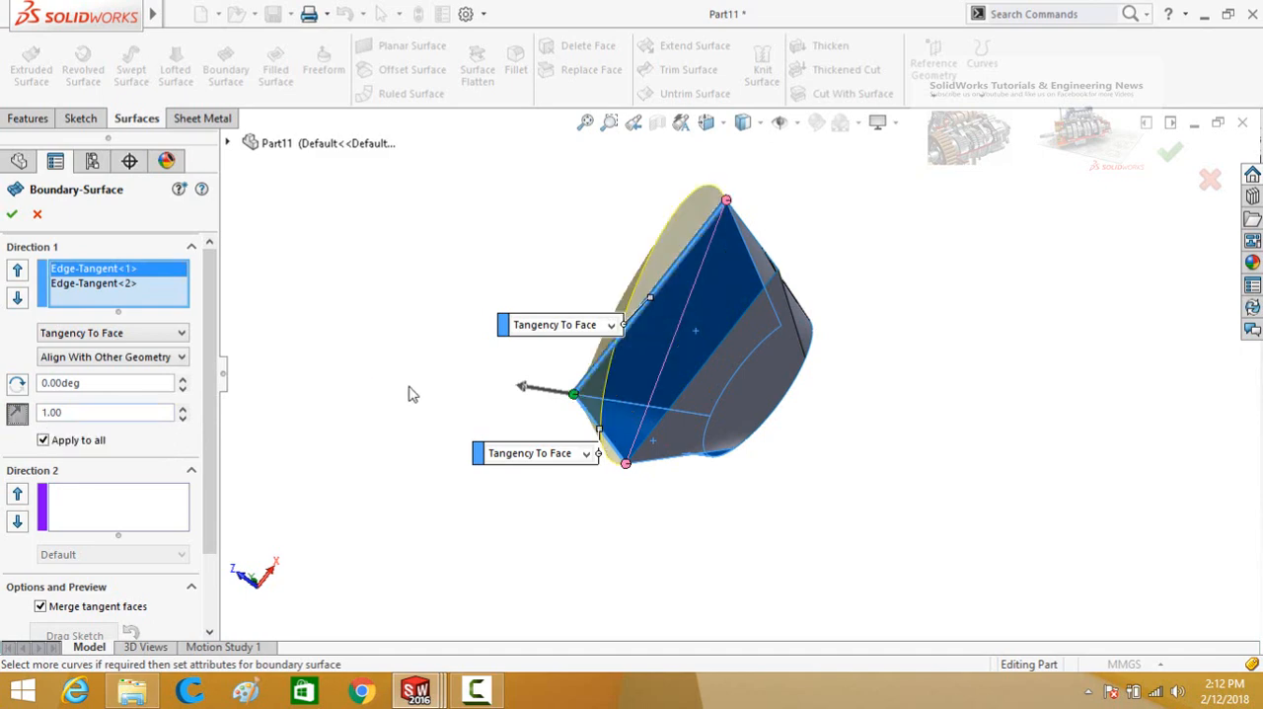
Stretch the second edge's tangent handle to a length of 4.64 and create the boundary surface.
middle_click_drag(413, 394, 468, 379)
left_click(476, 304)
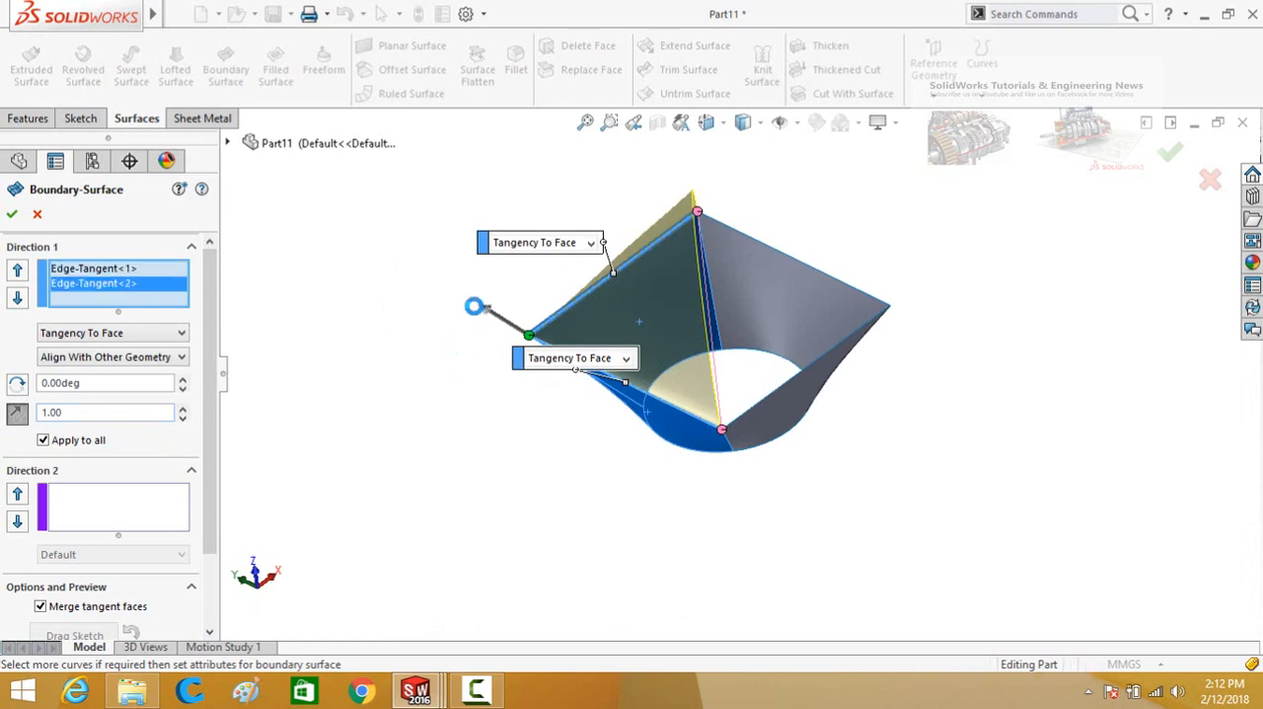
left_click_drag(476, 304, 425, 269)
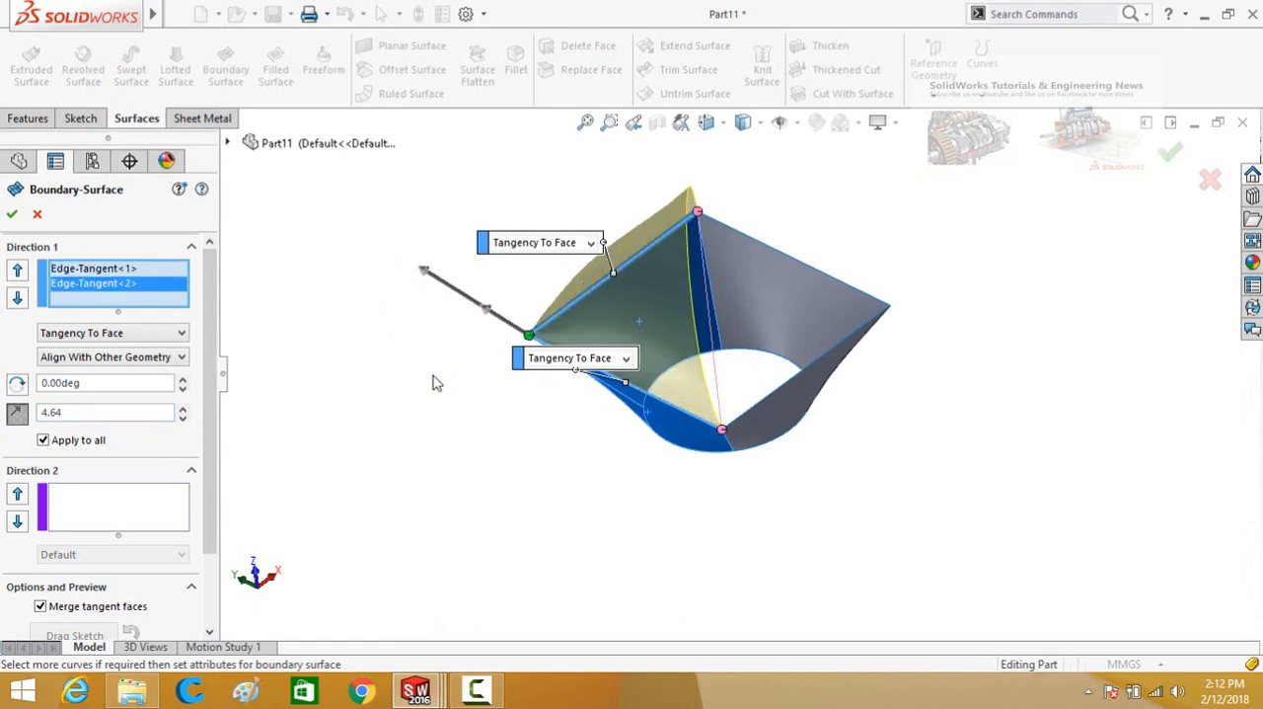
middle_click_drag(438, 383, 403, 403)
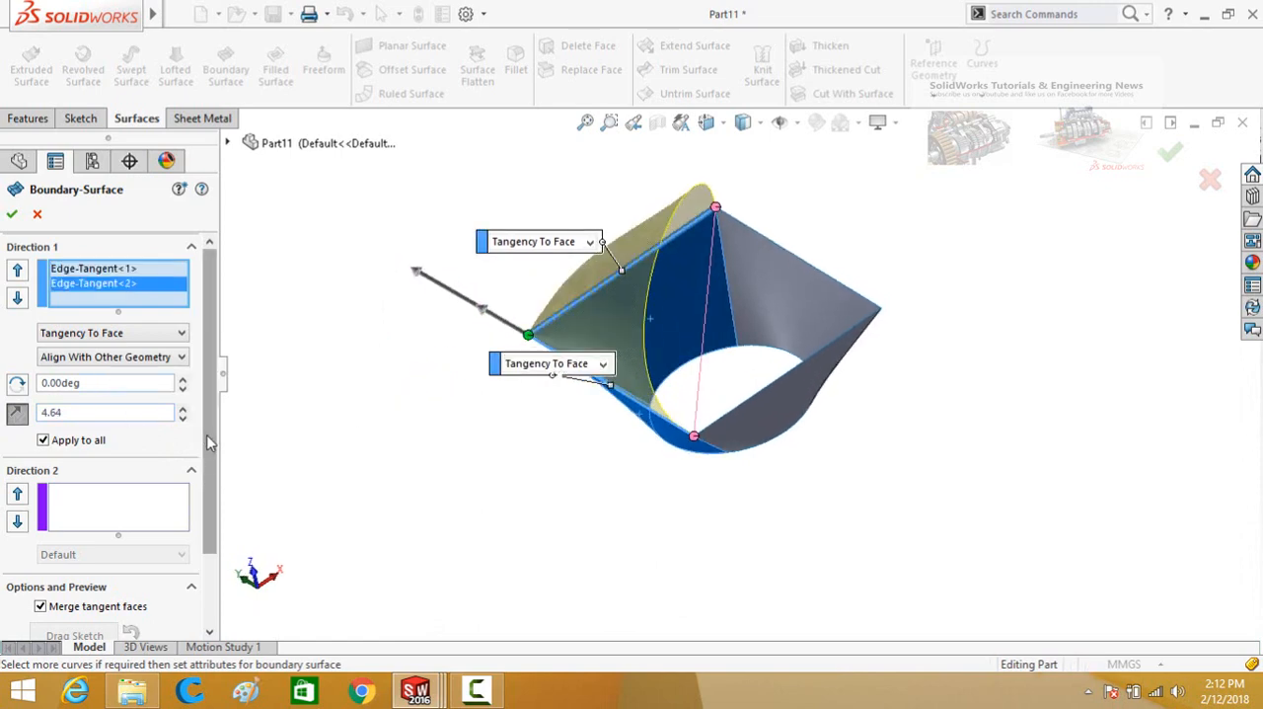
mouse_move(208, 436)
left_mouse_down()
mouse_move(210, 539)
mouse_move(209, 425)
left_mouse_up()
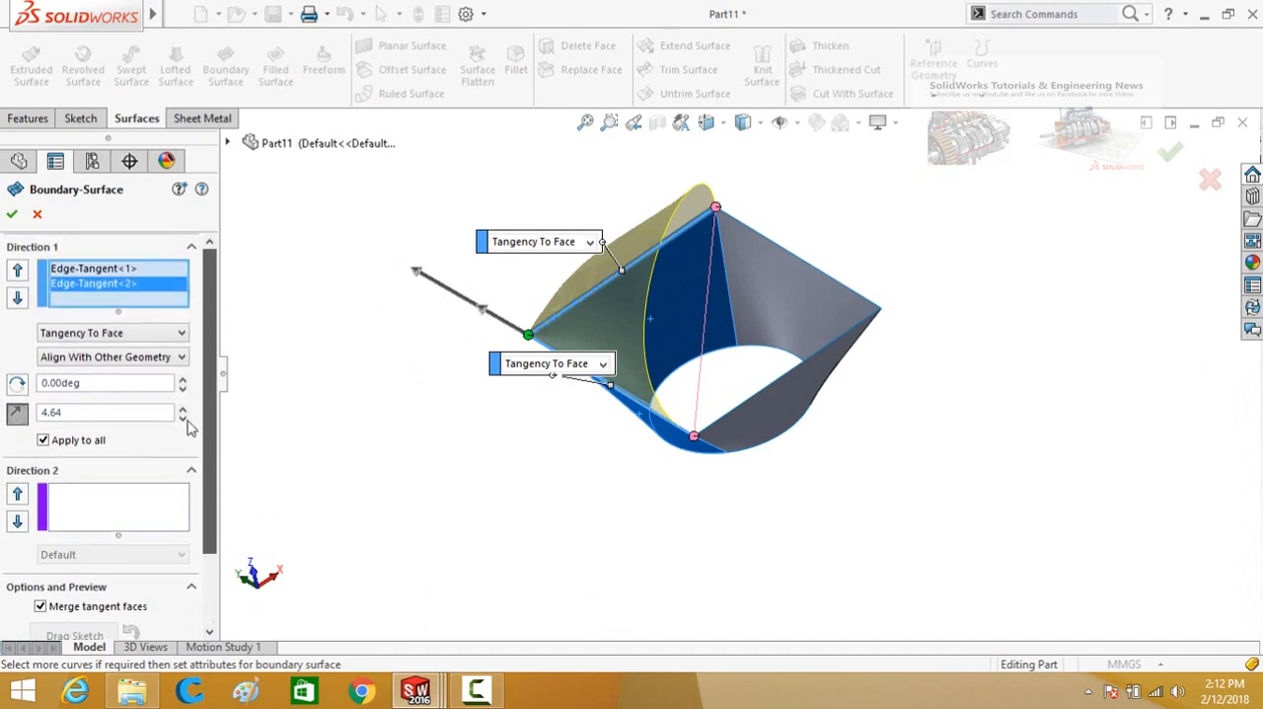
left_click(11, 216)
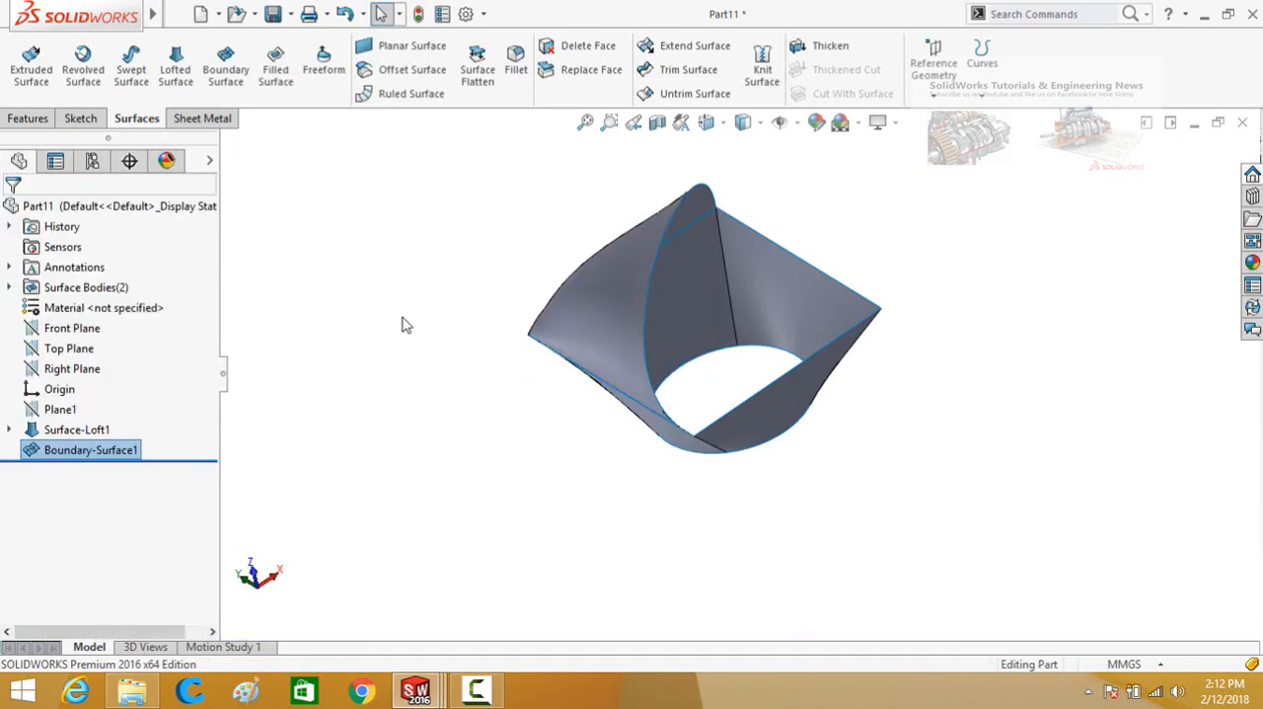
Start a Filled Surface with the four edges of the loft's circular opening as the patch boundary.
middle_click_drag(429, 283, 403, 256)
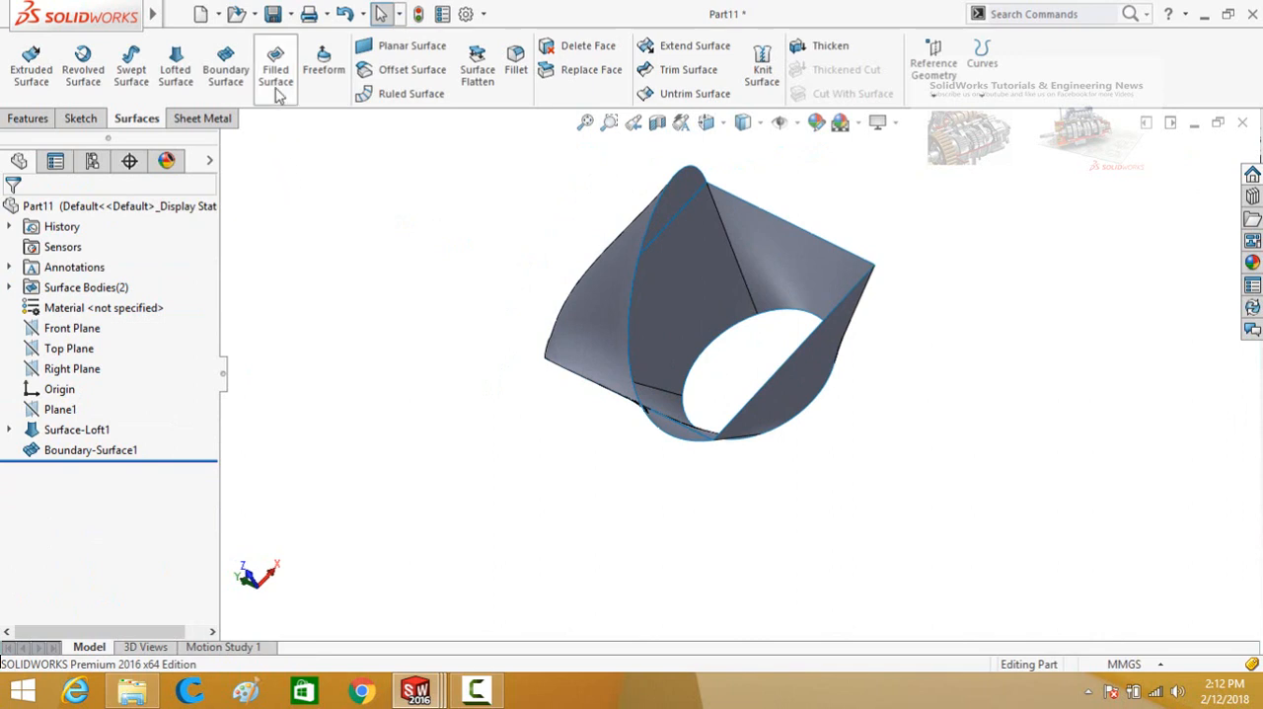
middle_click_drag(593, 468, 477, 277)
scroll(502, 272, "up", 3)
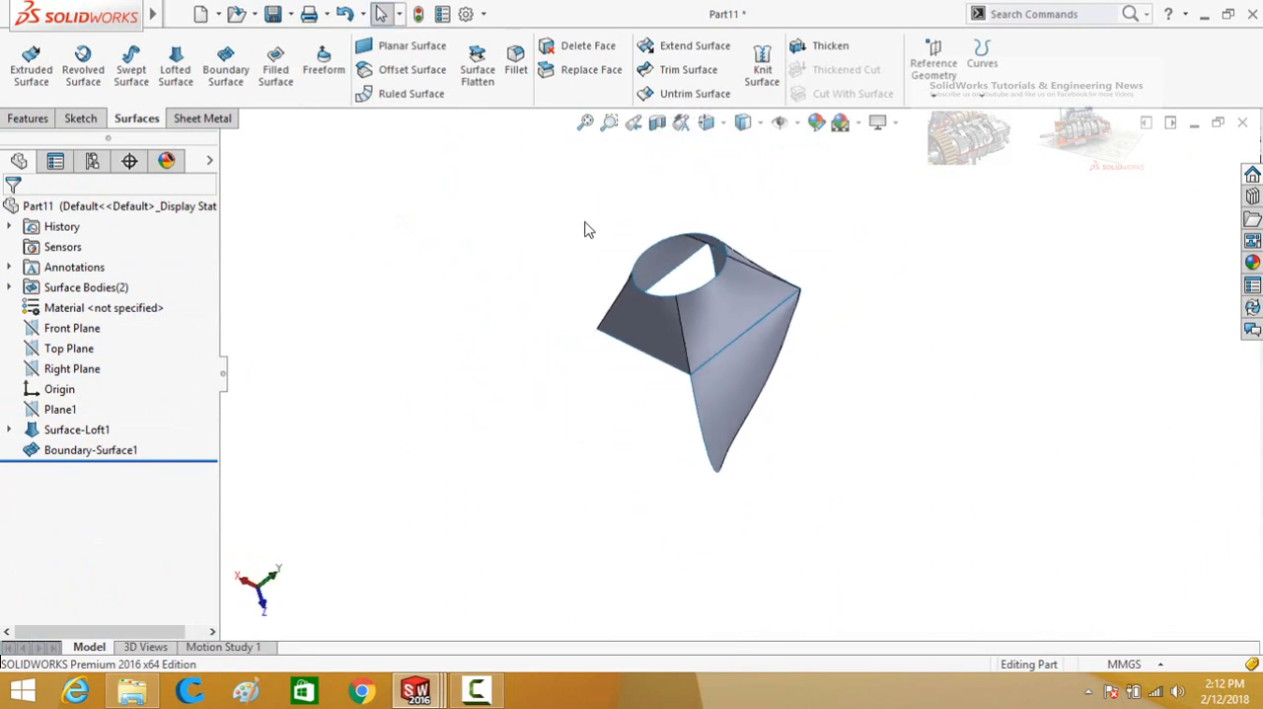
scroll(587, 233, "down", 4)
middle_click_drag(589, 238, 636, 304)
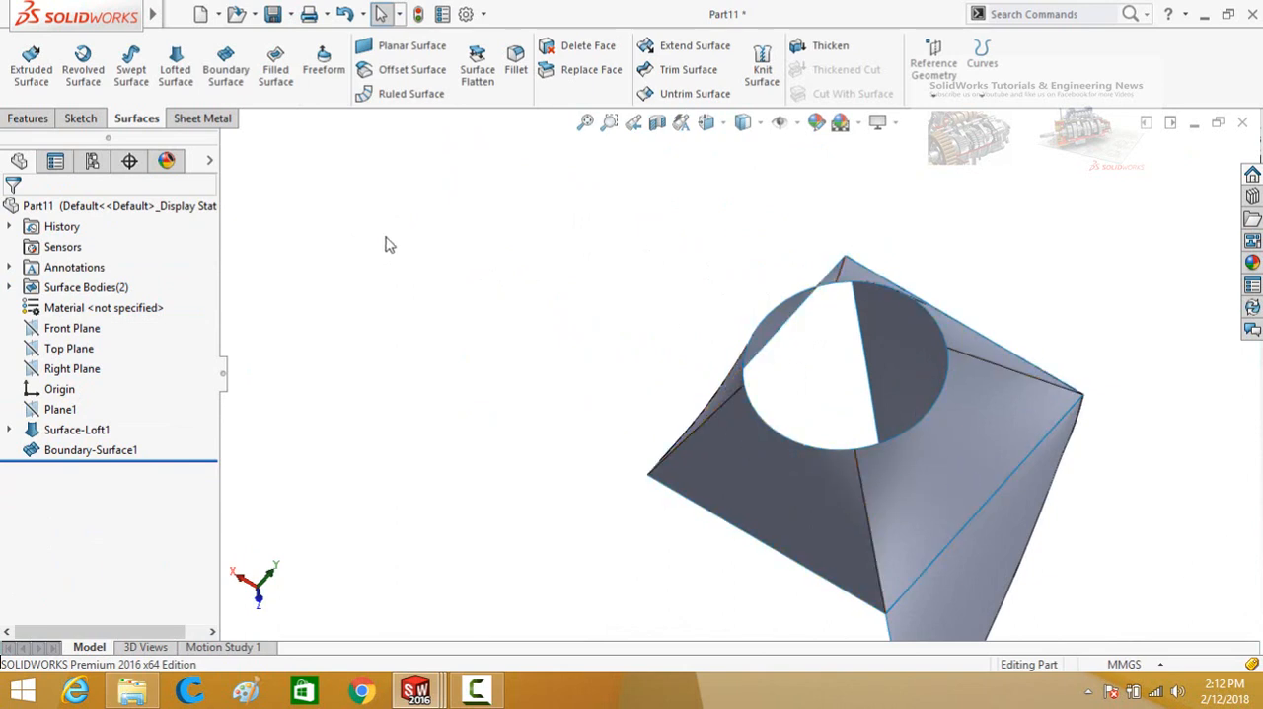
left_click(275, 79)
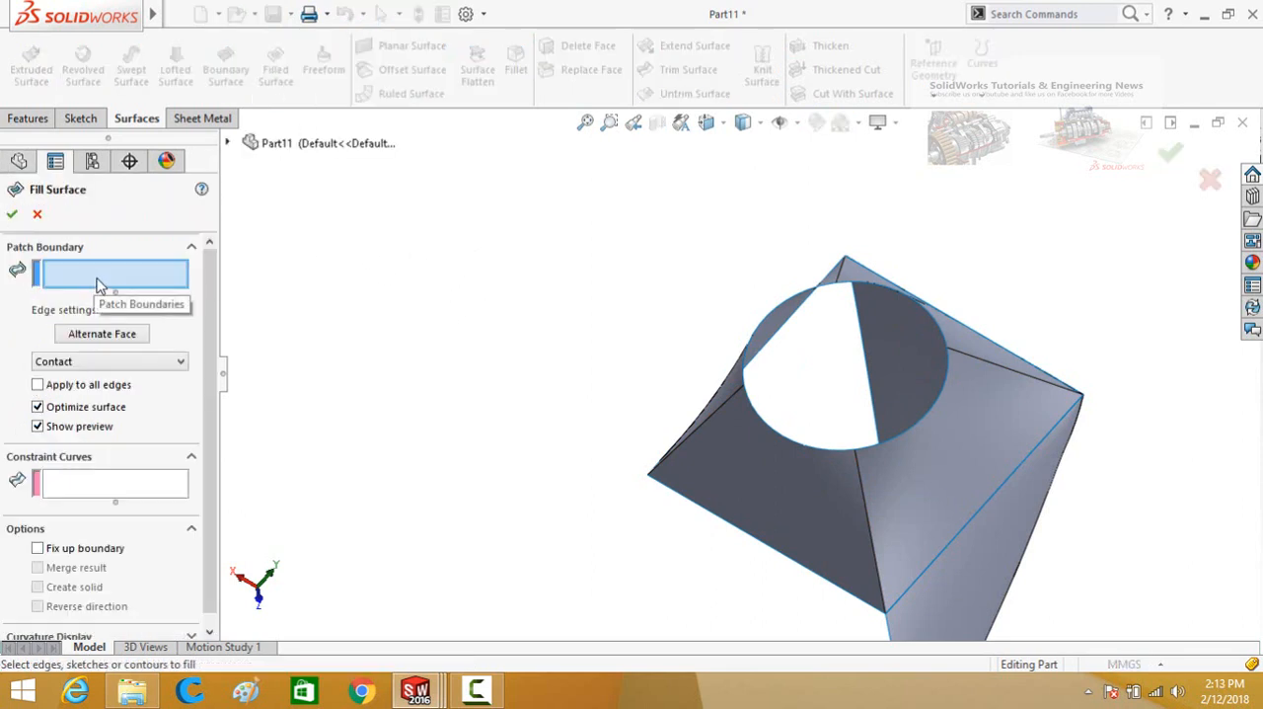
left_click(772, 320)
left_click(763, 421)
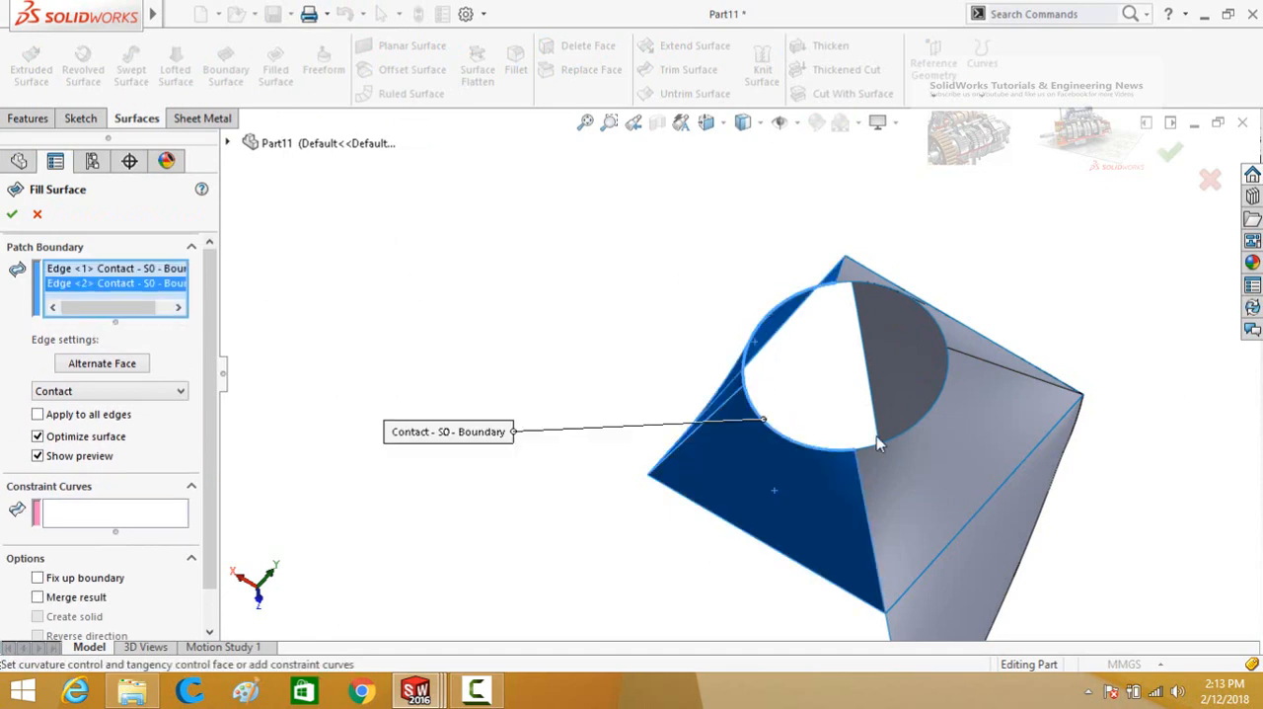
left_click(898, 437)
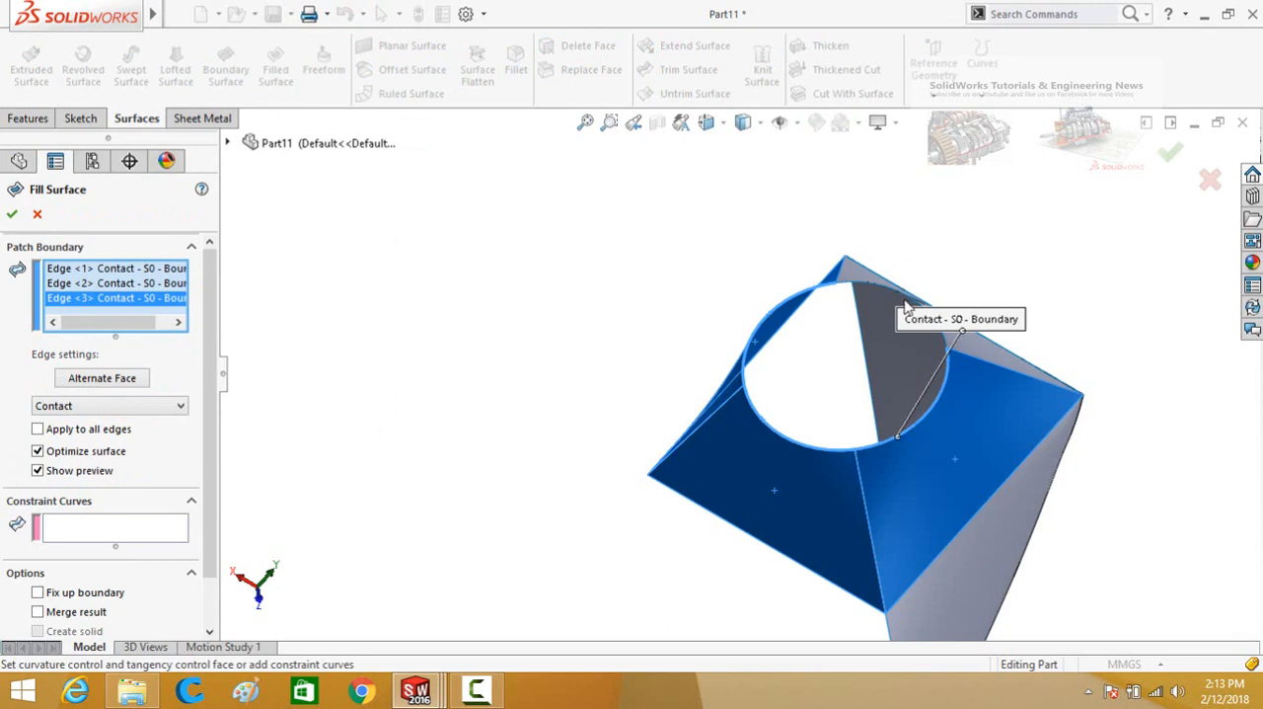
left_click(910, 299)
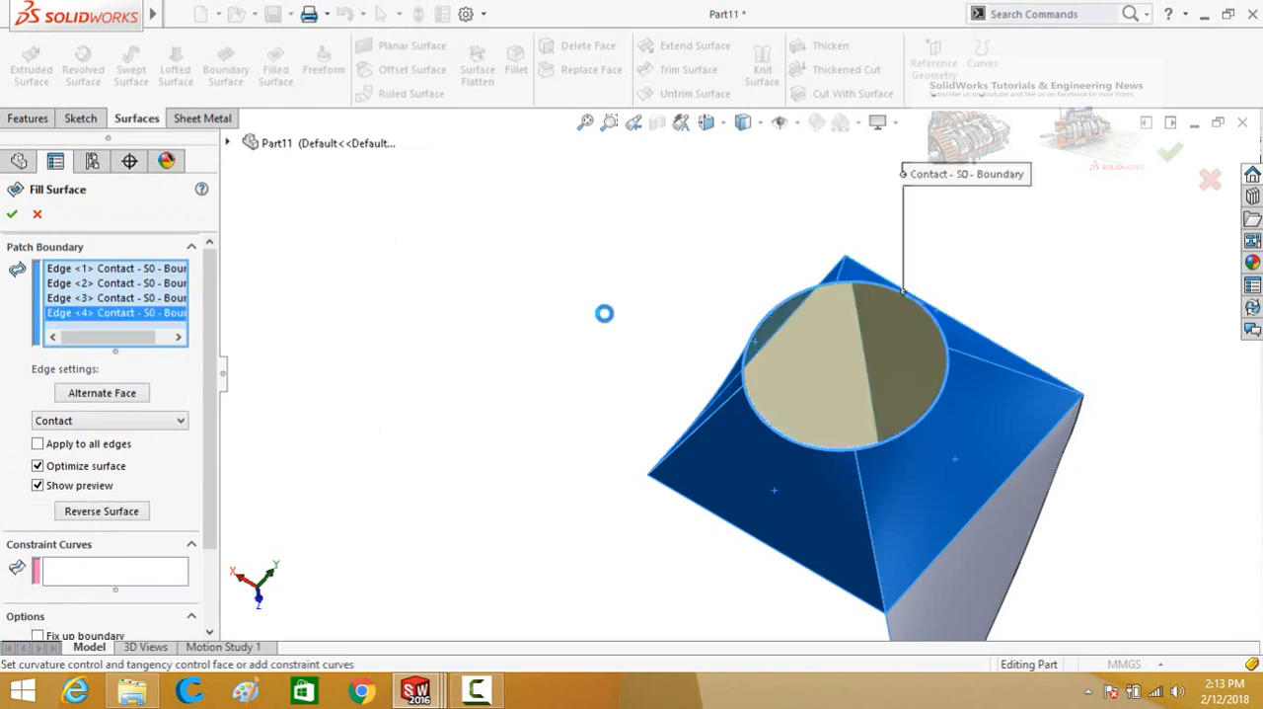
Review the fill options and create the circular patch with Contact edge settings.
middle_click_drag(625, 344, 479, 369)
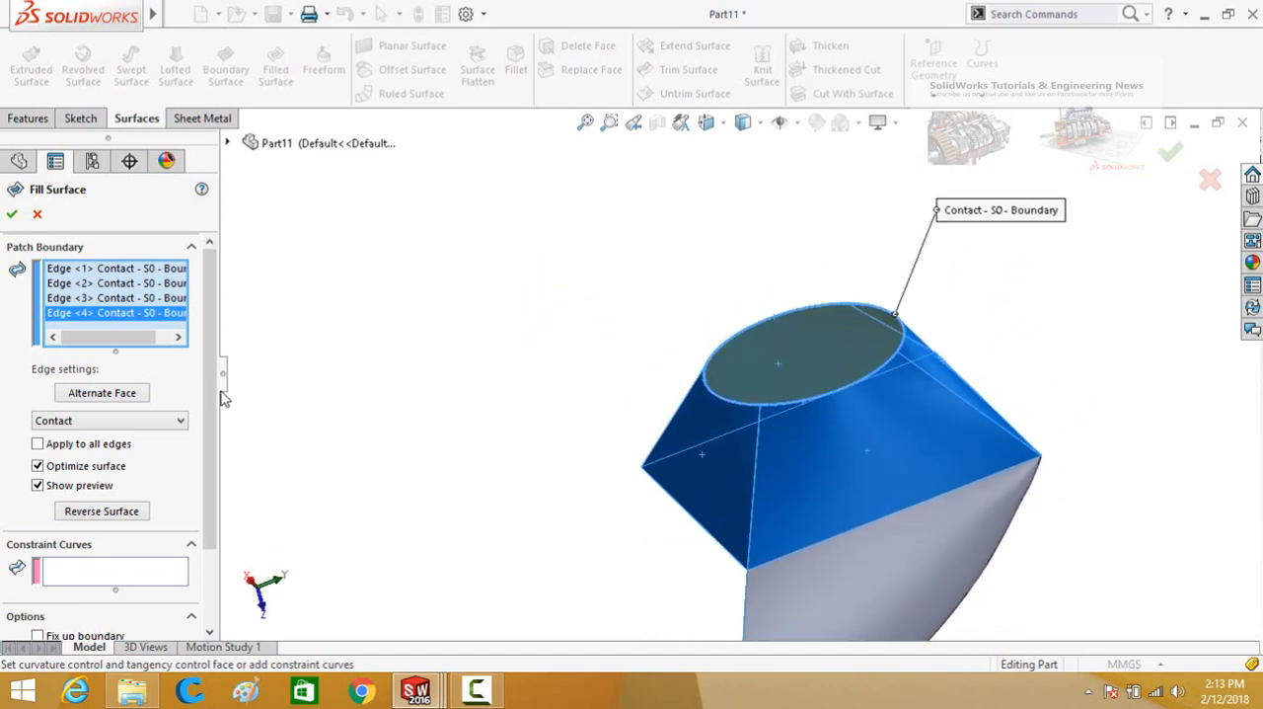
scroll(223, 454, "down", 3)
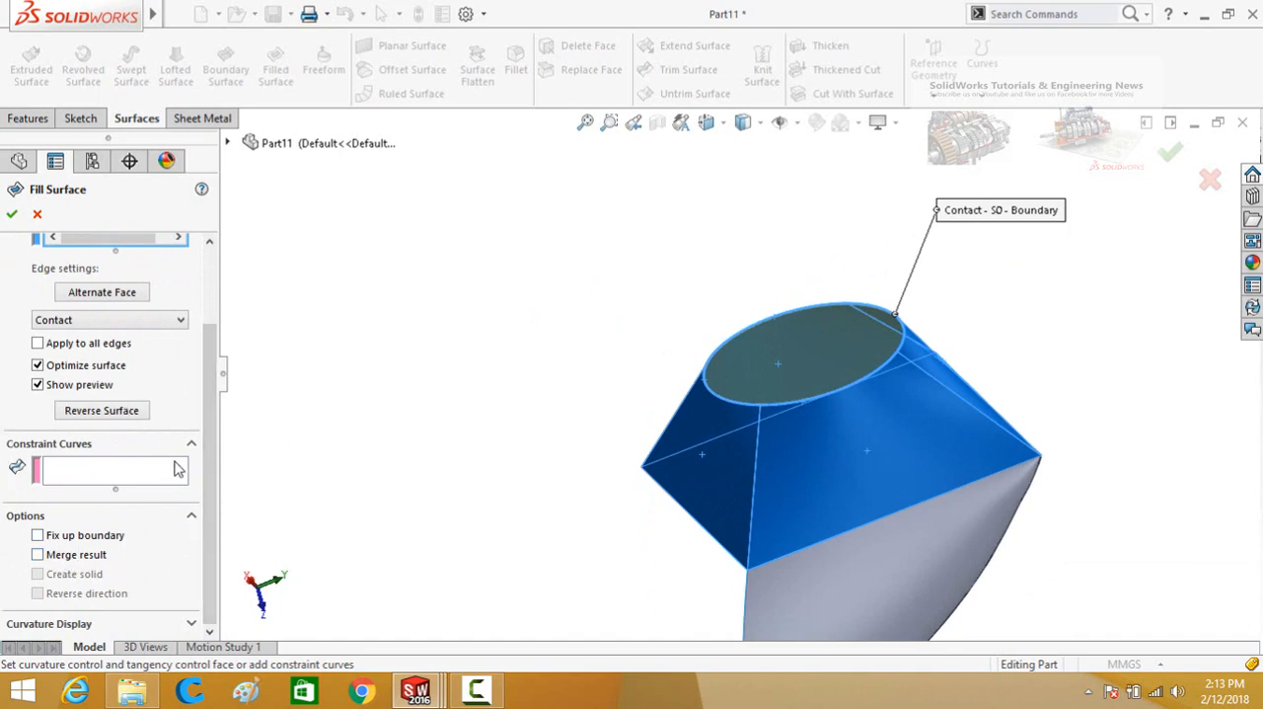
scroll(213, 493, "up", 3)
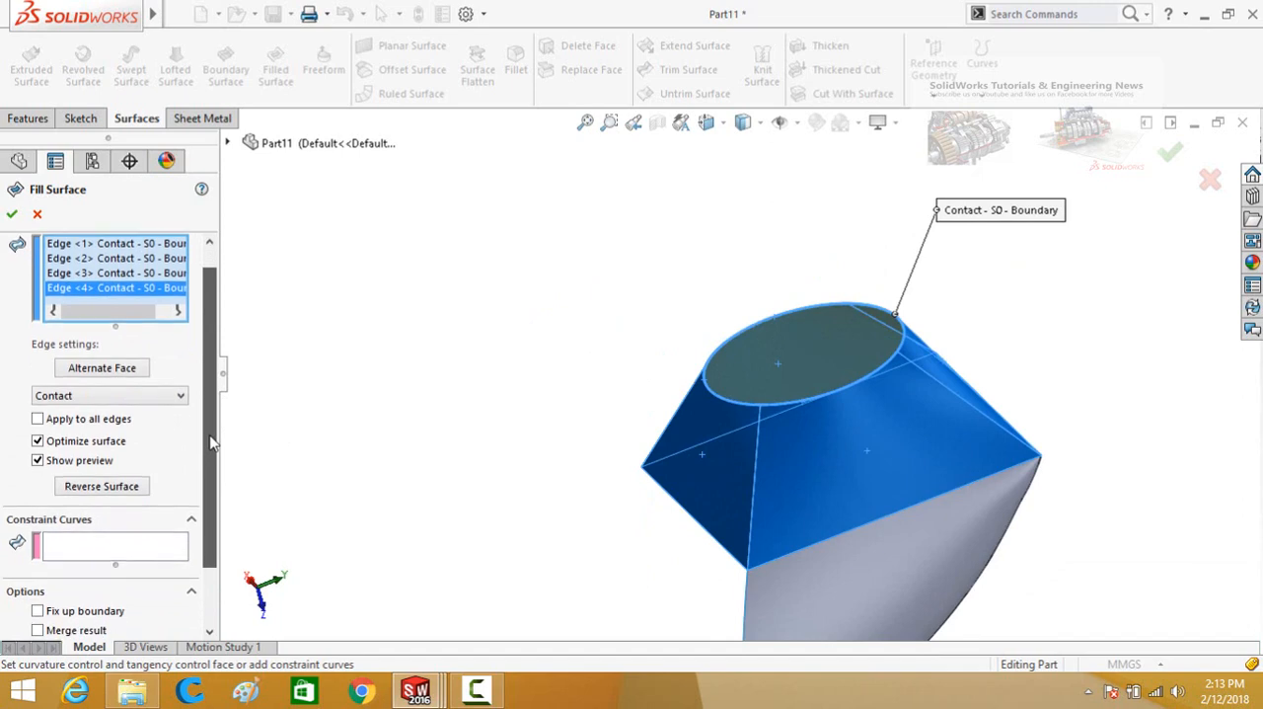
scroll(209, 503, "down", 3)
scroll(210, 507, "up", 3)
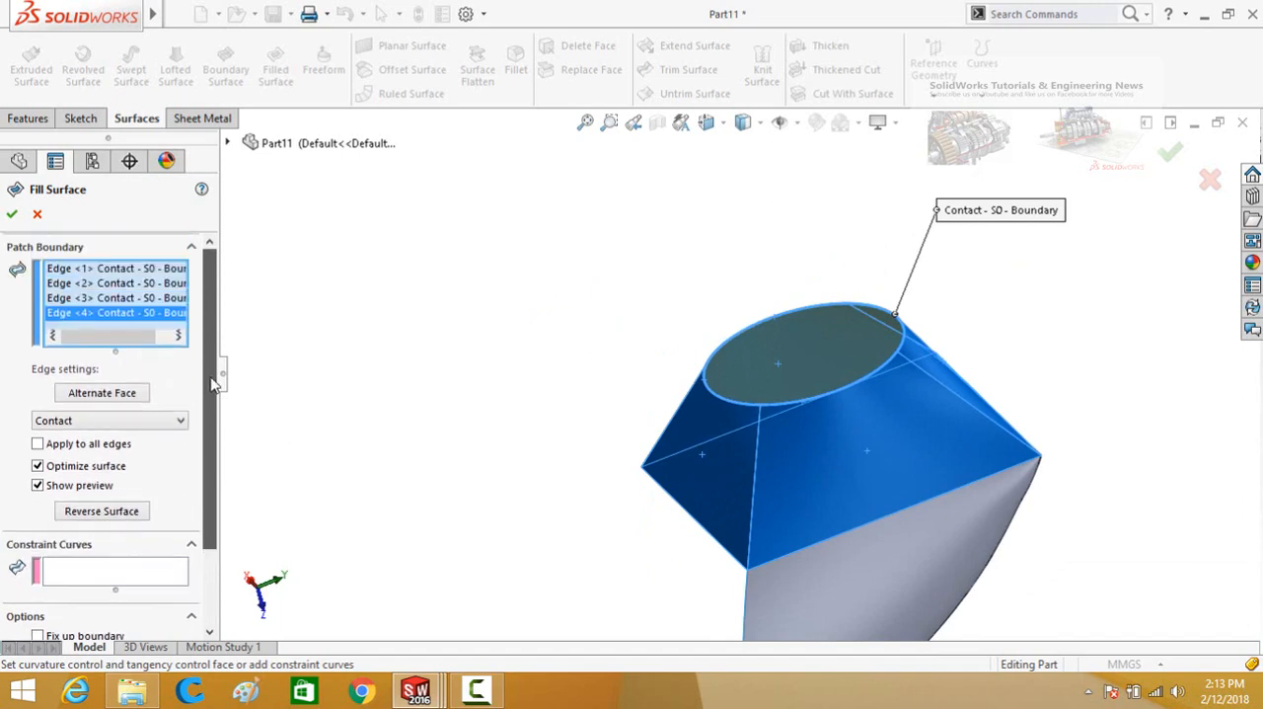
left_click(11, 216)
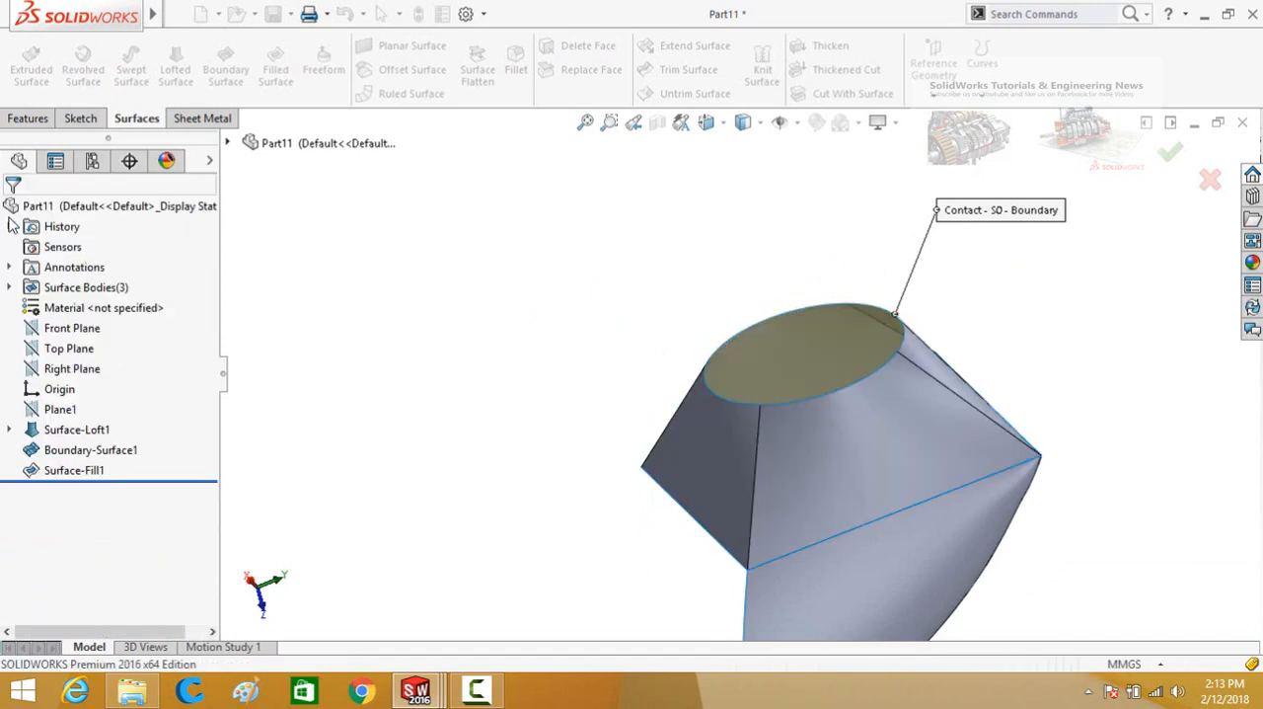
Start a Freeform on the filled circular face.
middle_click_drag(596, 471, 755, 281)
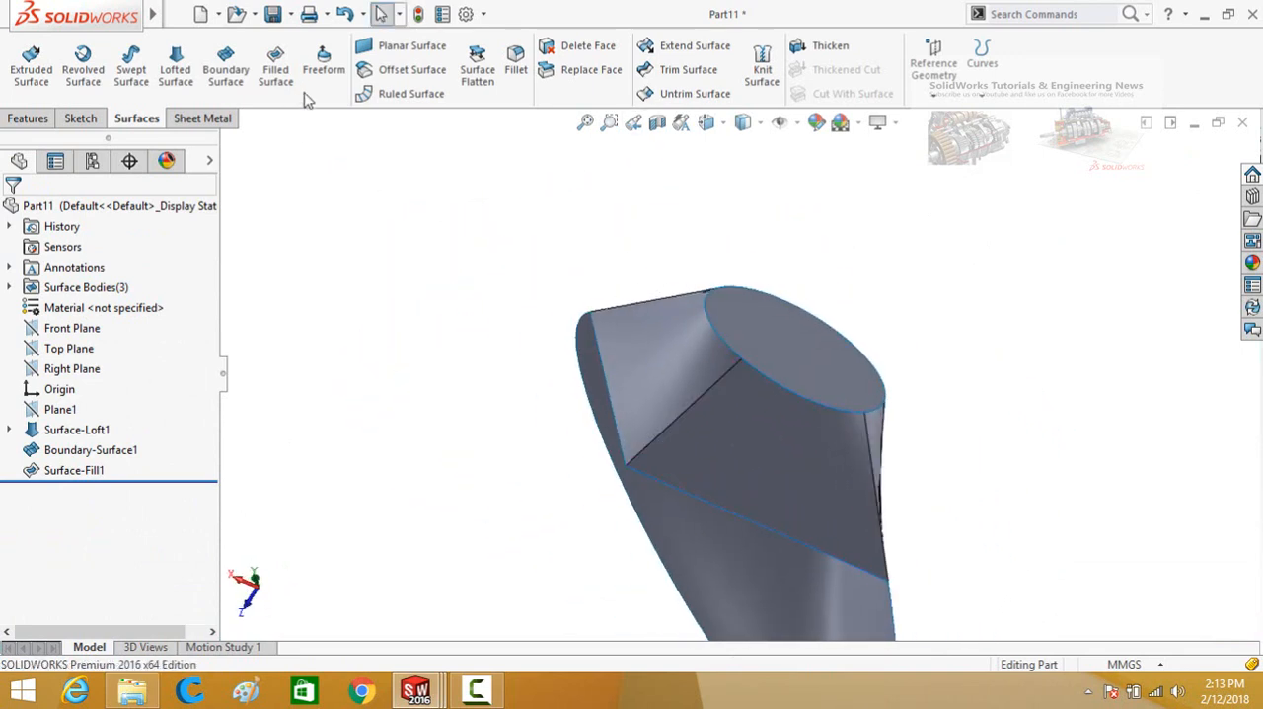
middle_click_drag(478, 351, 372, 218)
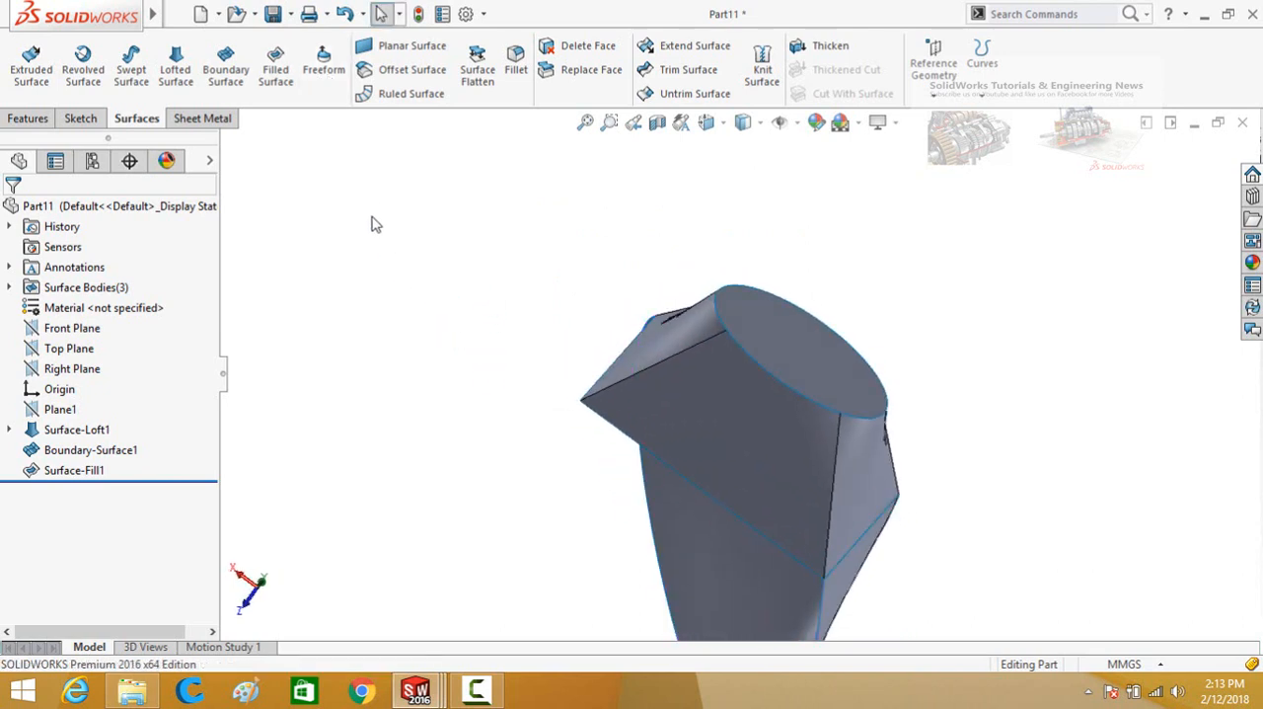
left_click(326, 85)
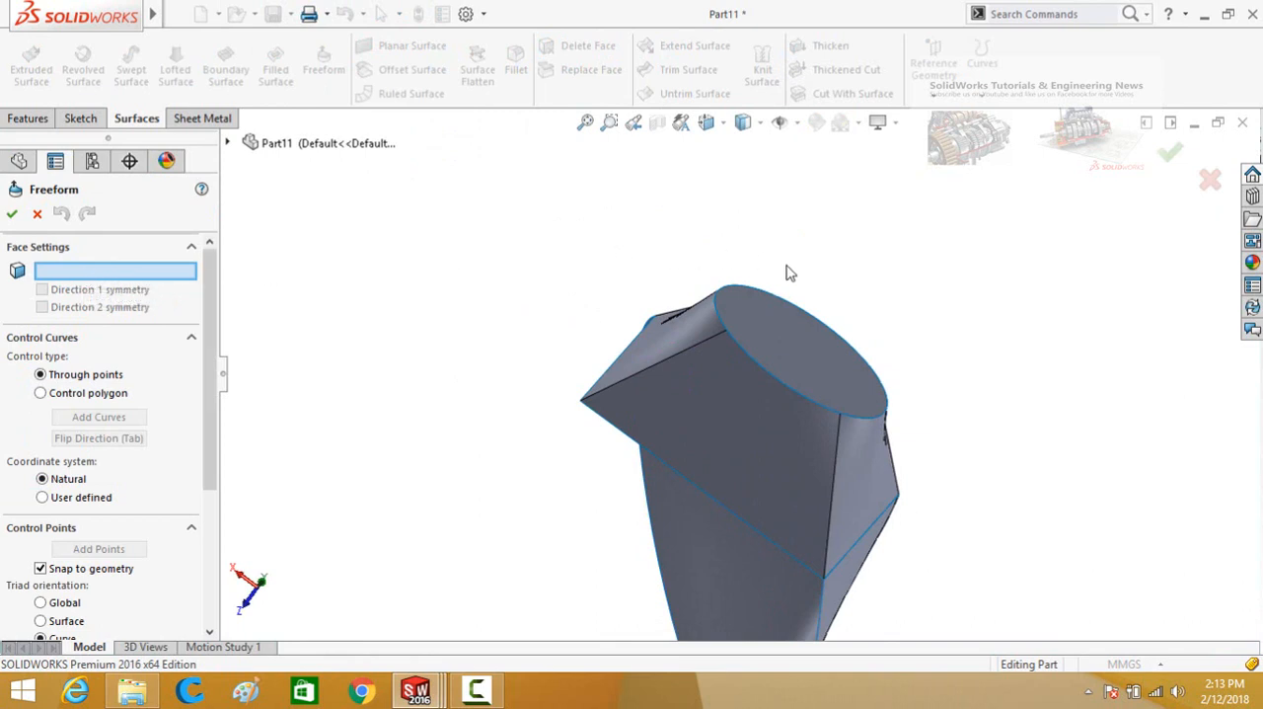
left_click(769, 348)
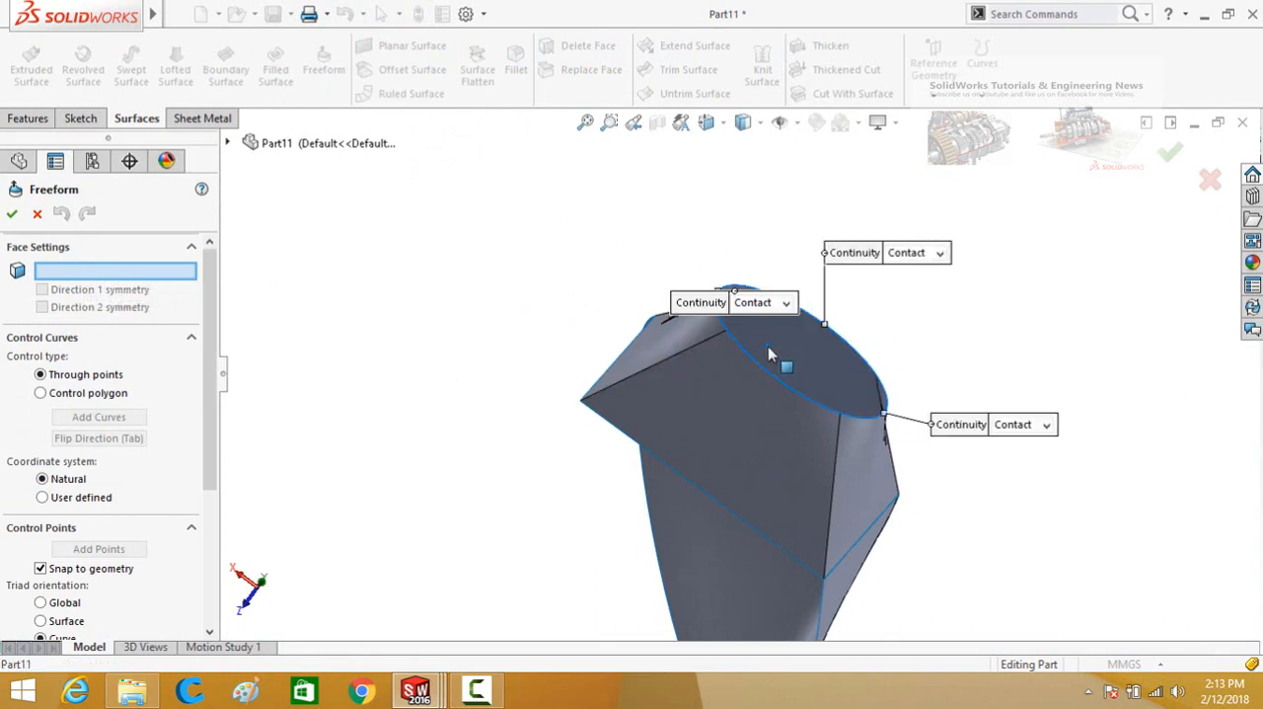
middle_click_drag(449, 466, 243, 355)
Select the filled circular face for the Freeform and add a control curve across it.
scroll(209, 316, "down", 1)
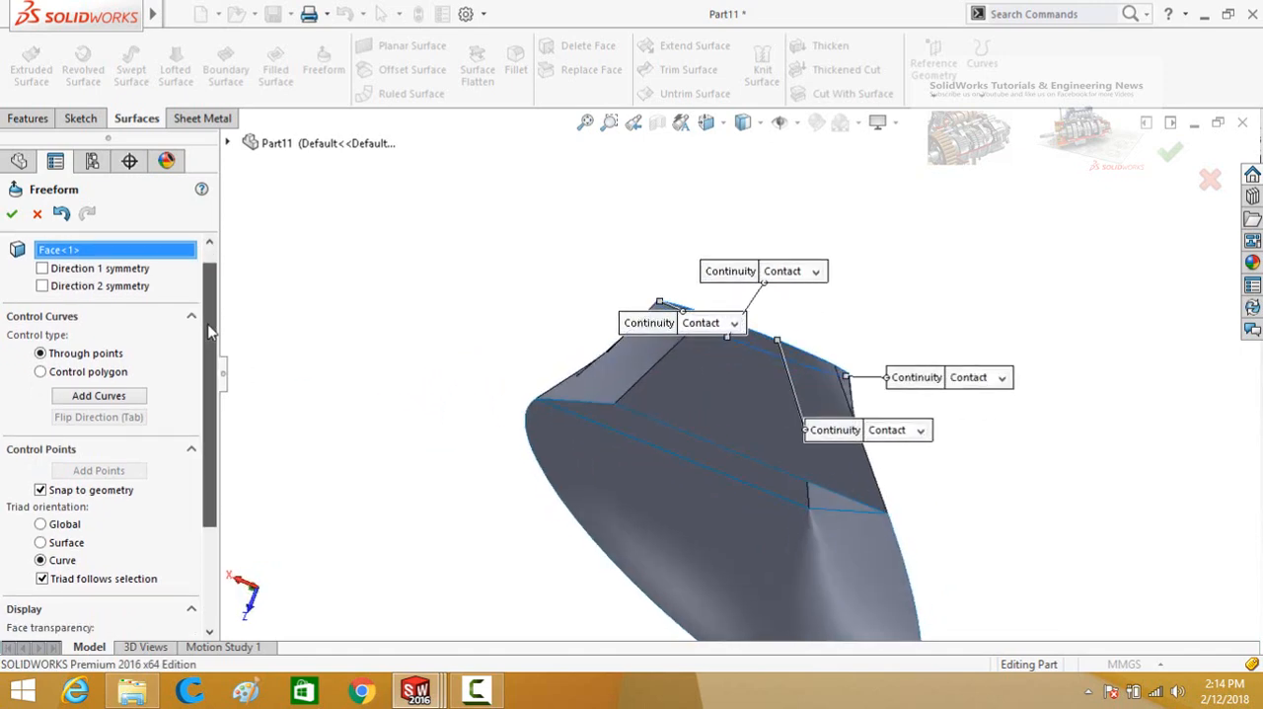
left_click(89, 397)
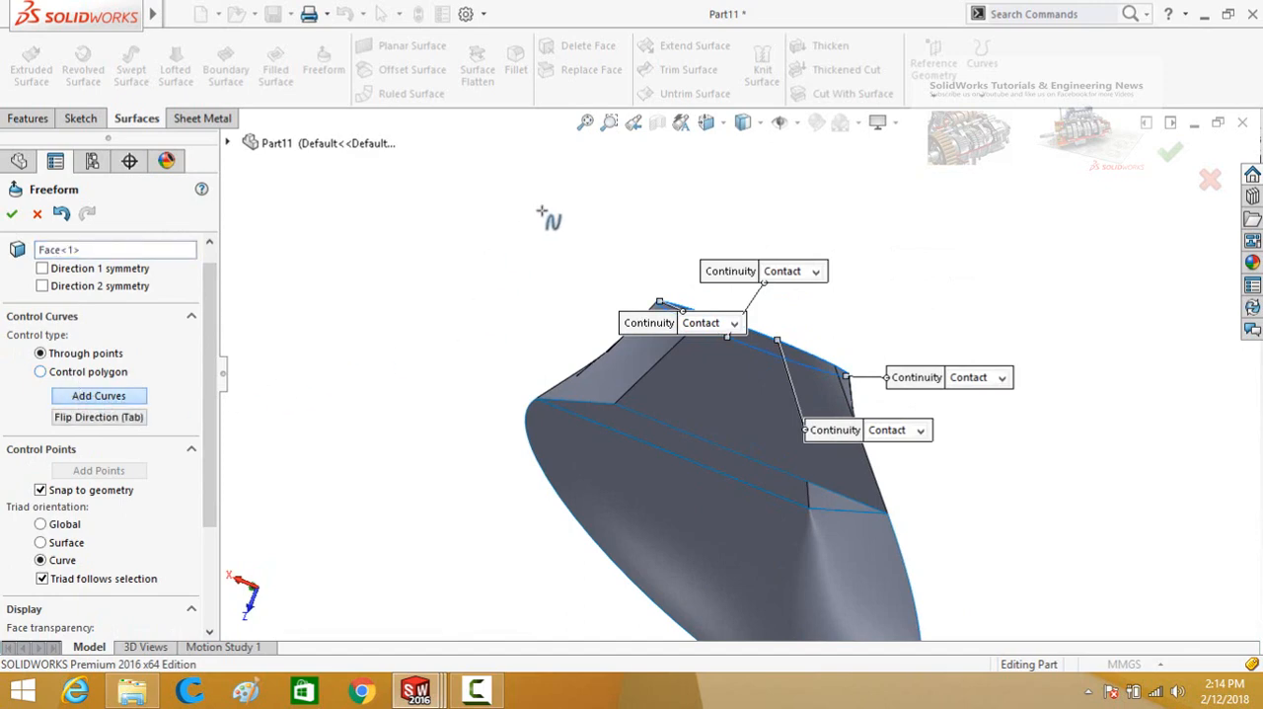
middle_click_drag(541, 213, 493, 349)
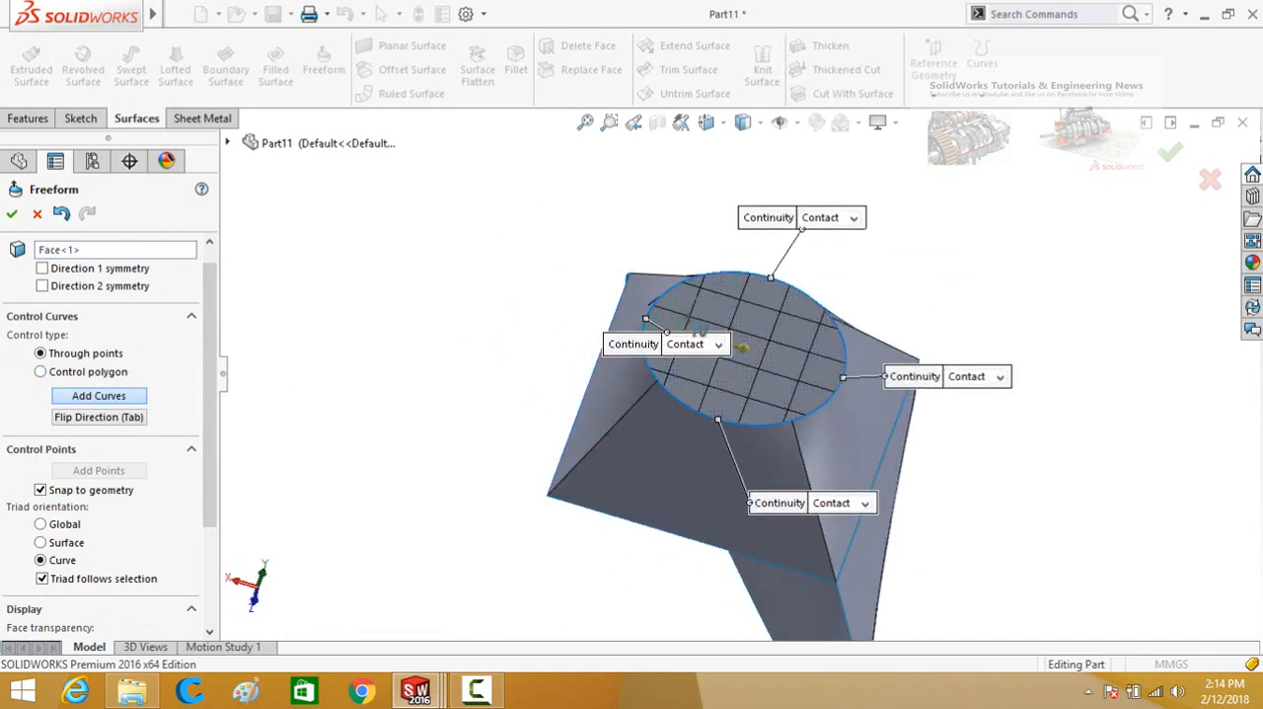
left_click(736, 338)
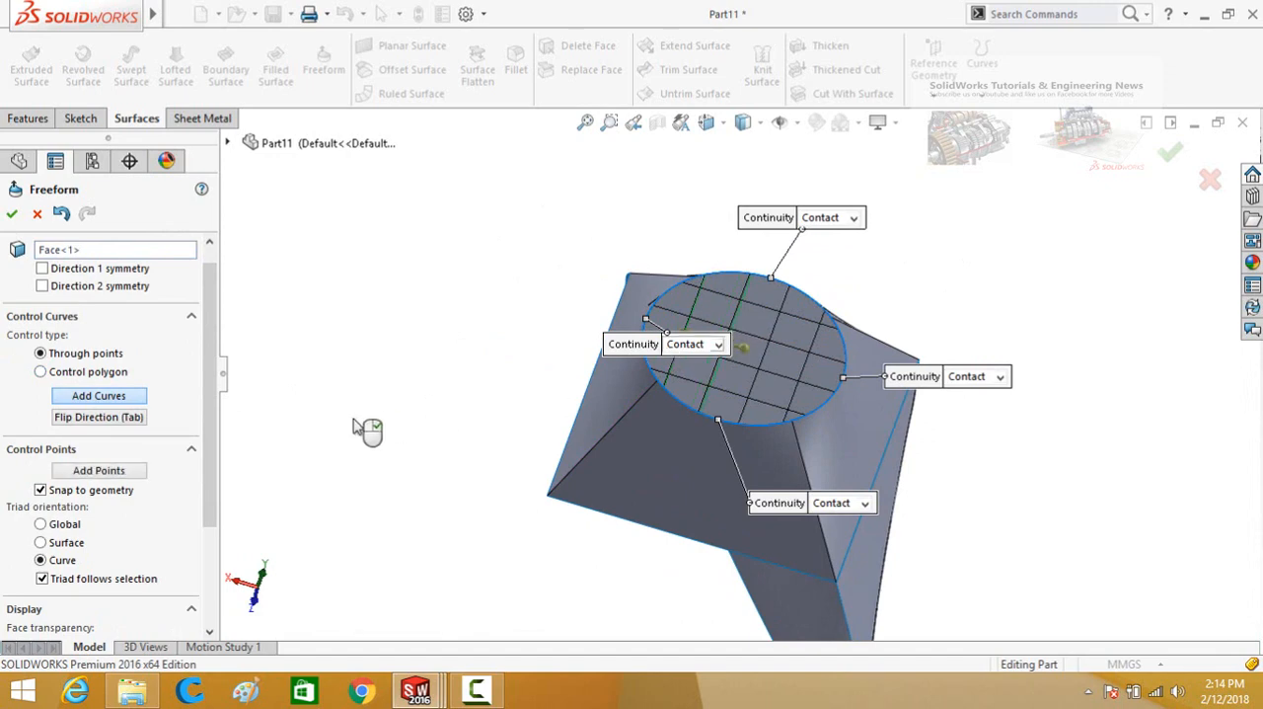
Add three control points along the control curve on the circular face.
left_click(101, 471)
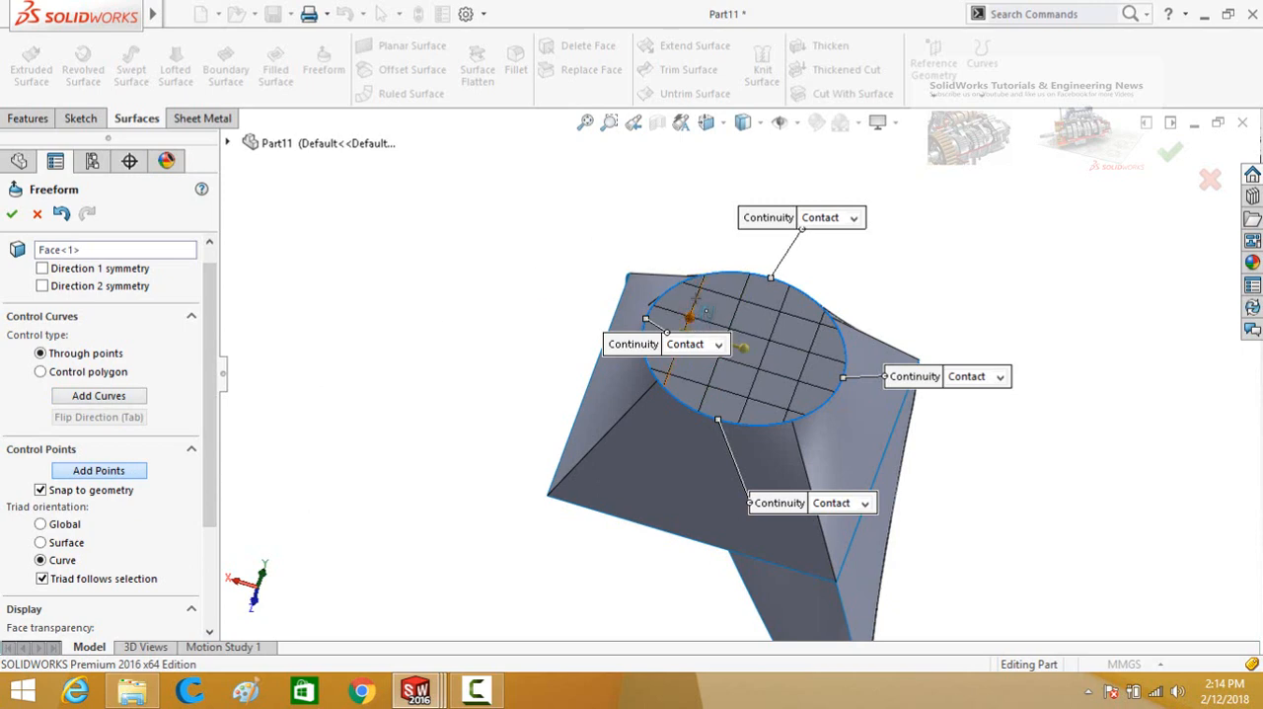
left_click(697, 299)
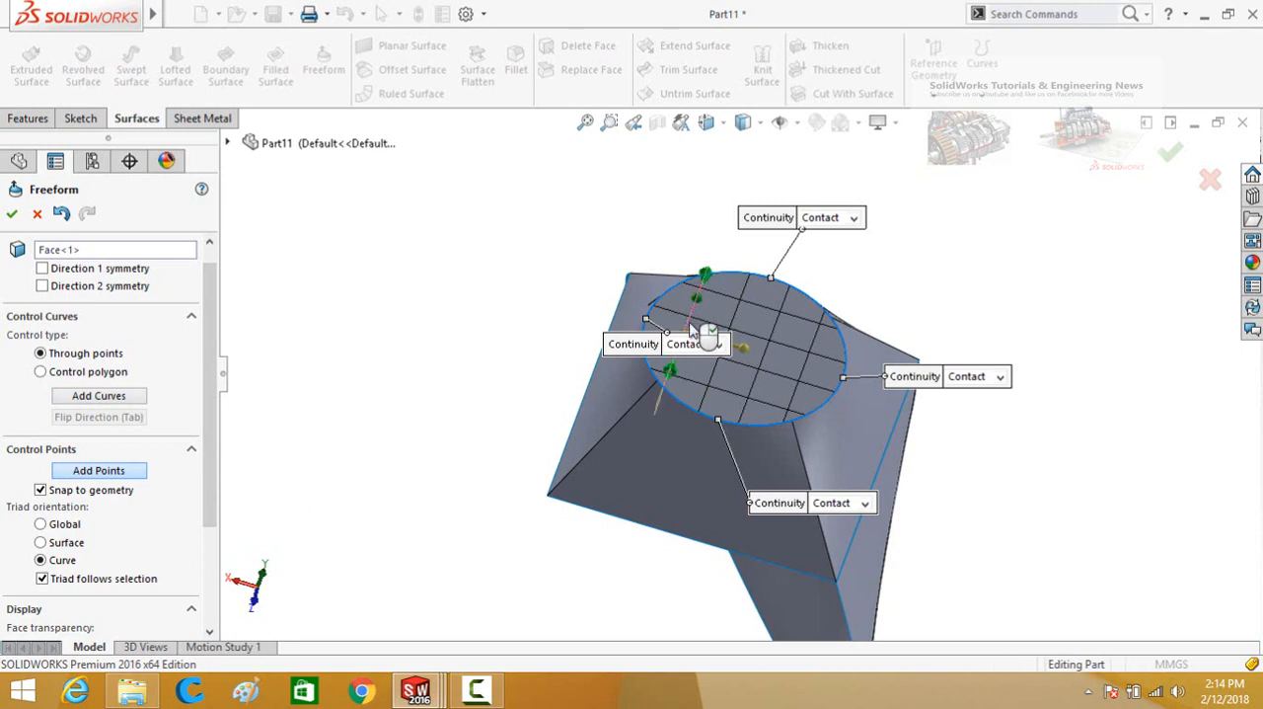
left_click(688, 325)
left_click(674, 362)
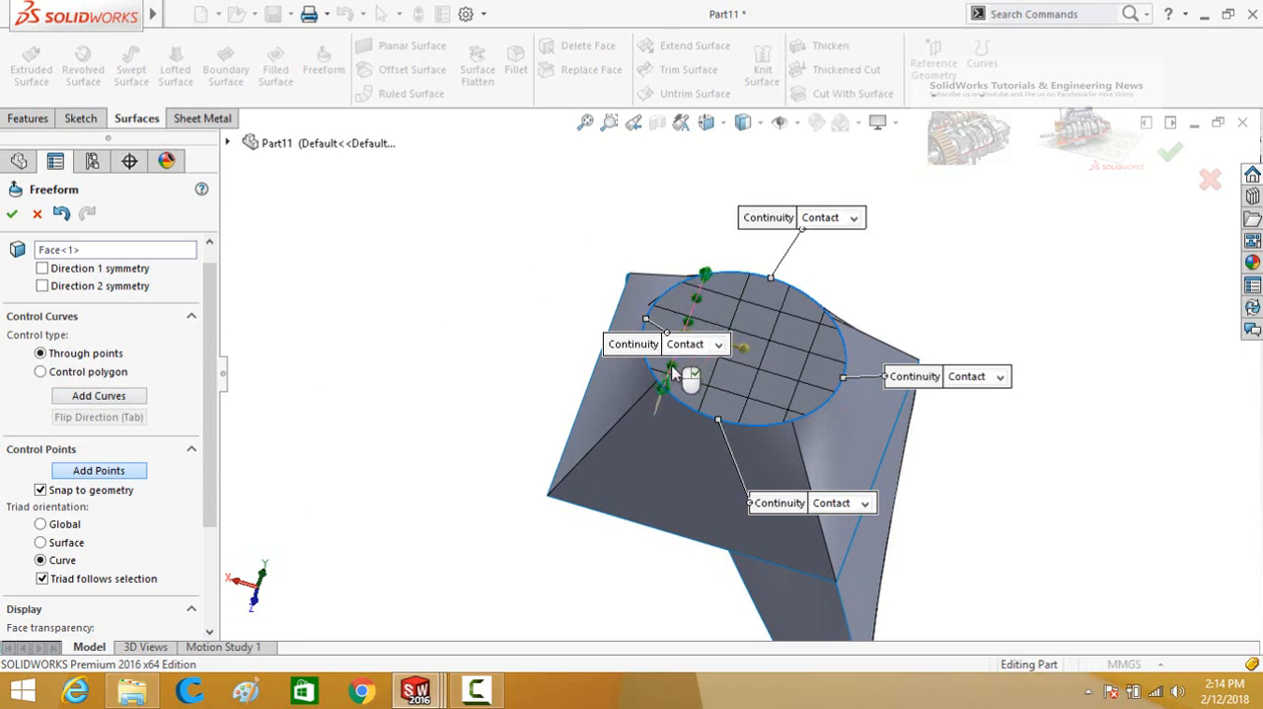
left_click(607, 344)
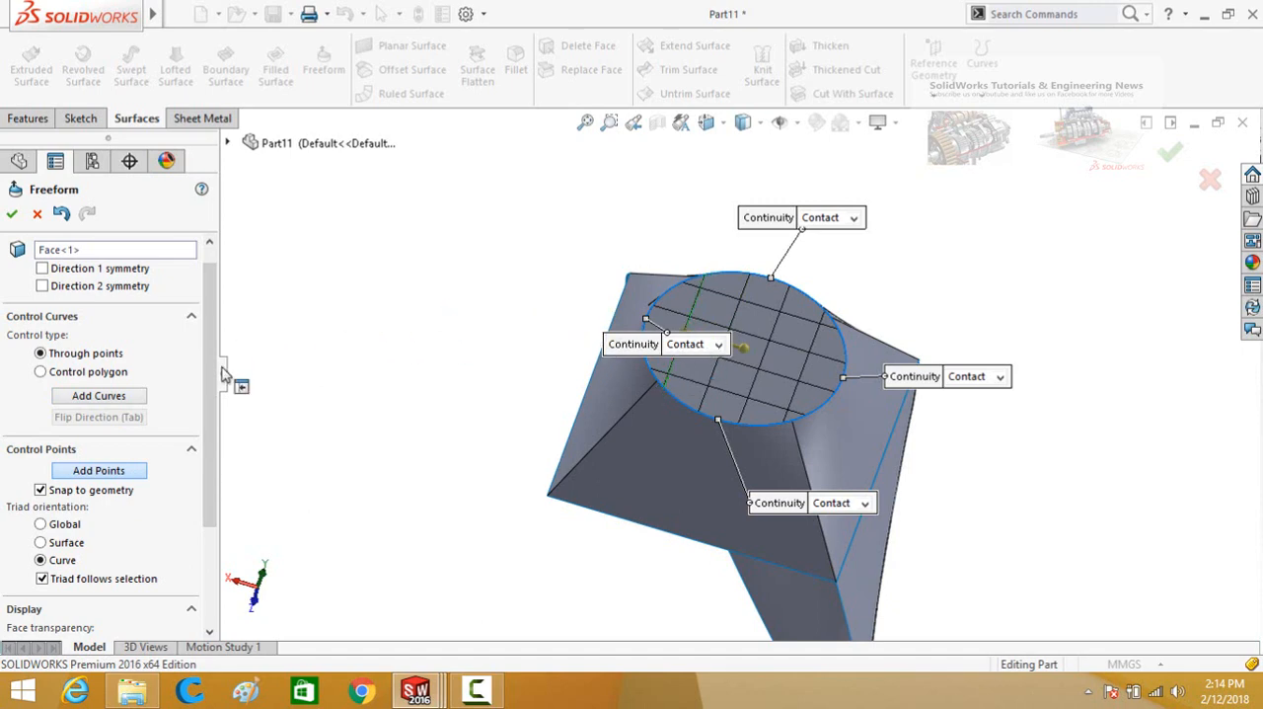
Pull a control point on the curve outward to stretch the circular face into a spike and create the Freeform.
left_click_drag(209, 387, 208, 491)
middle_click_drag(494, 513, 460, 417)
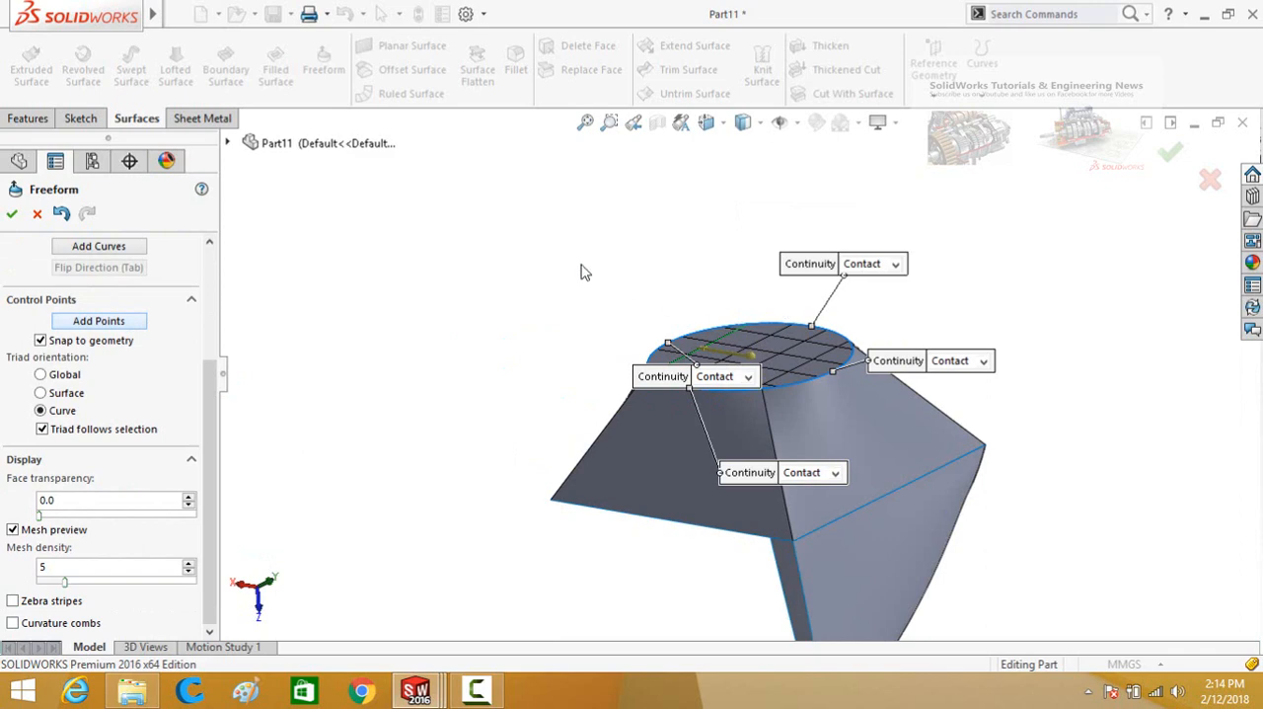
middle_click_drag(524, 273, 533, 296)
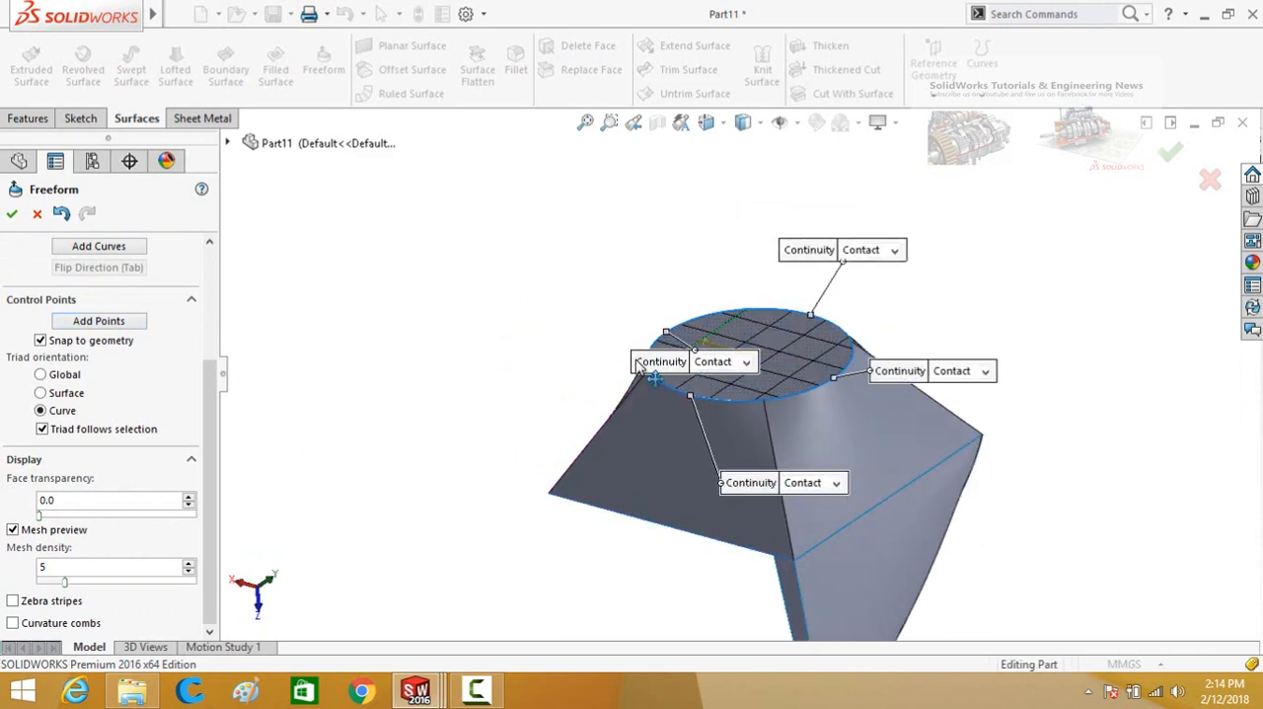
left_click_drag(639, 365, 599, 362)
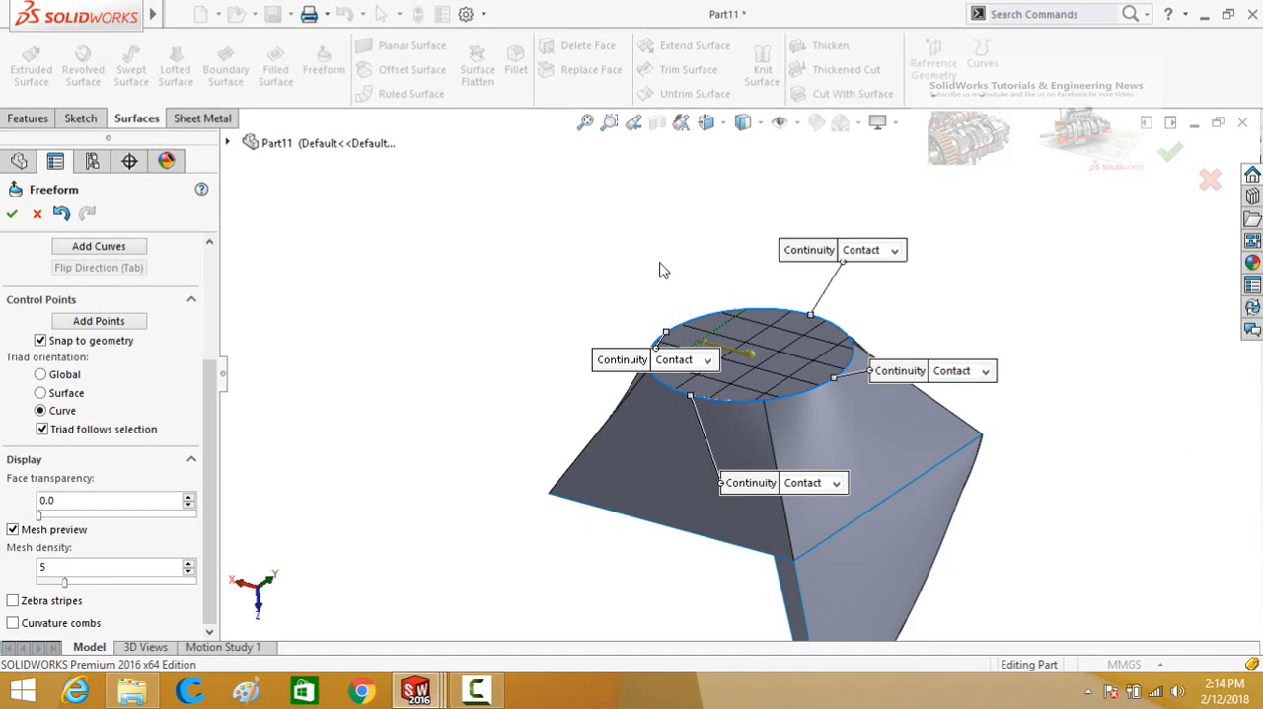
left_click(713, 335)
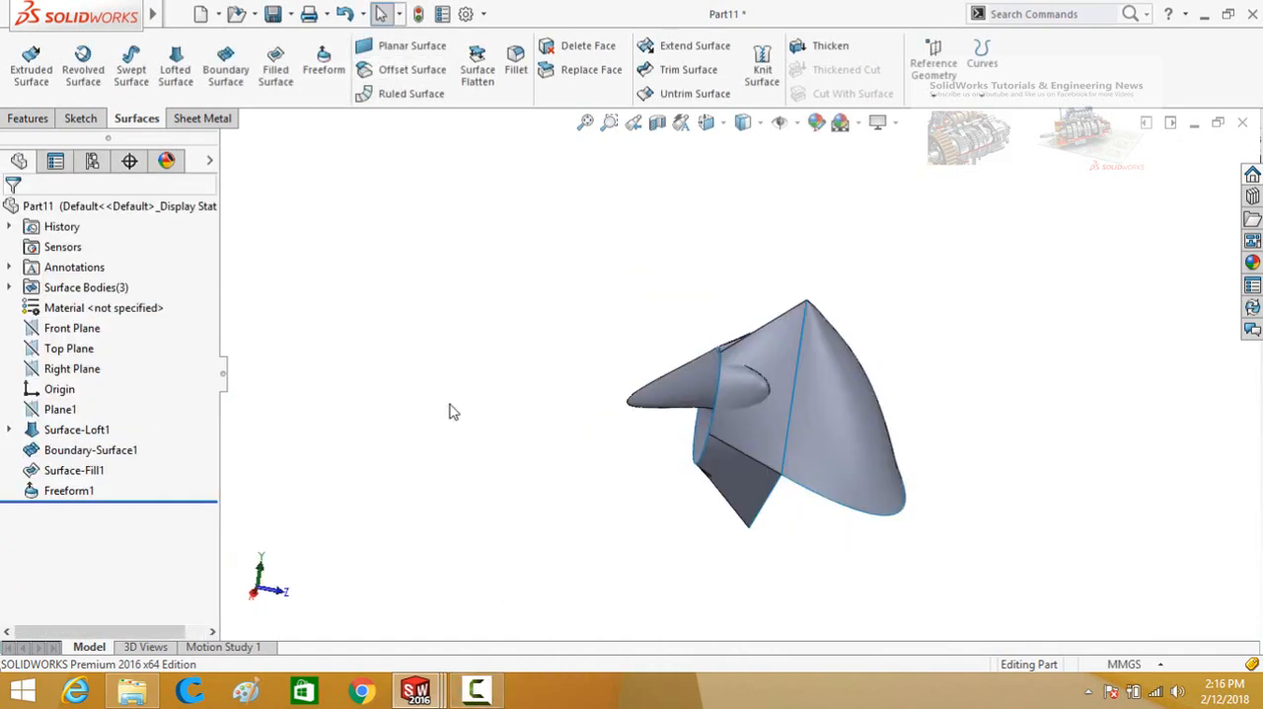
middle_click_drag(484, 371, 534, 369)
Create a new part document and start a sketch on its Front Plane.
key("ctrl+n")
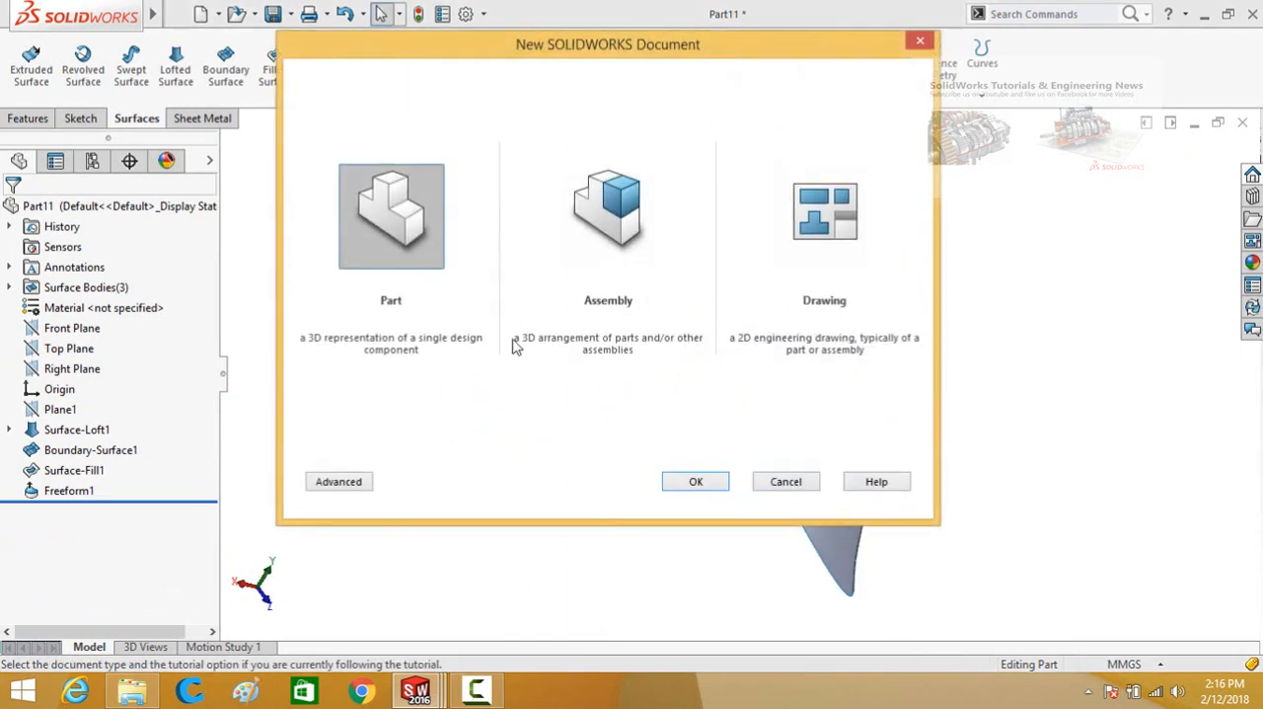
double_click(402, 255)
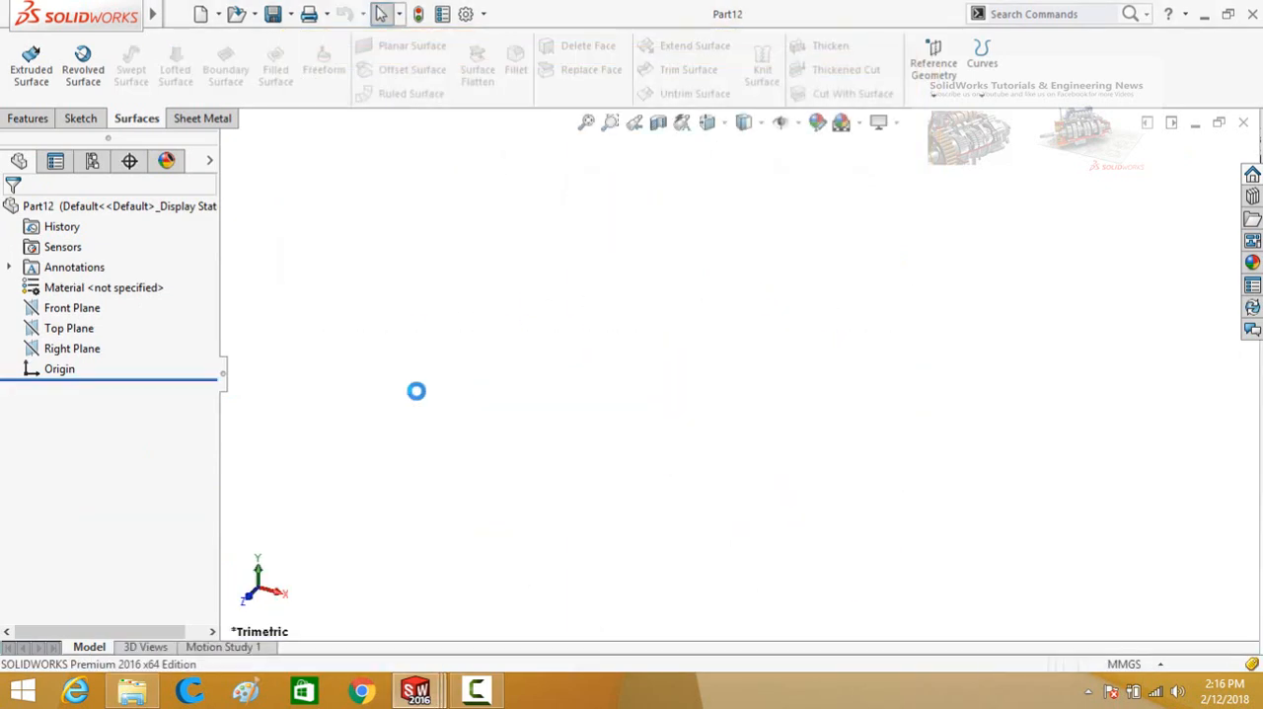
left_click(84, 119)
left_click(143, 121)
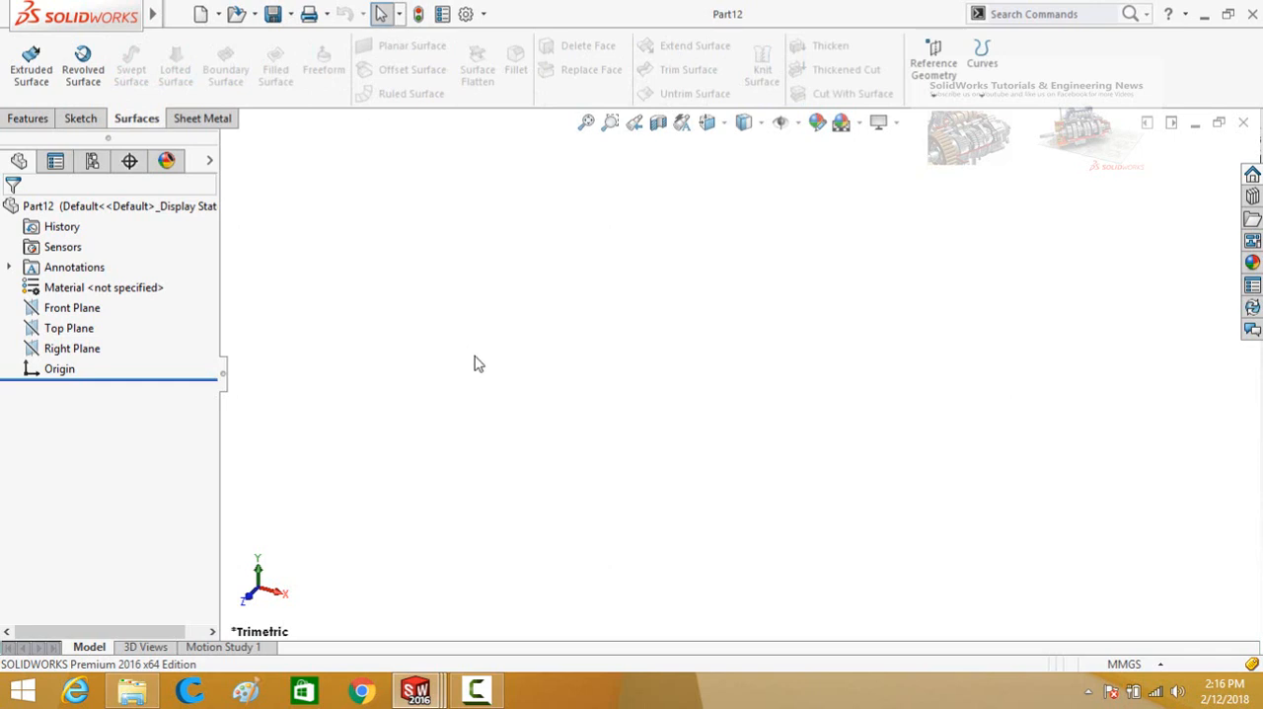
left_click(69, 309)
left_click(71, 289)
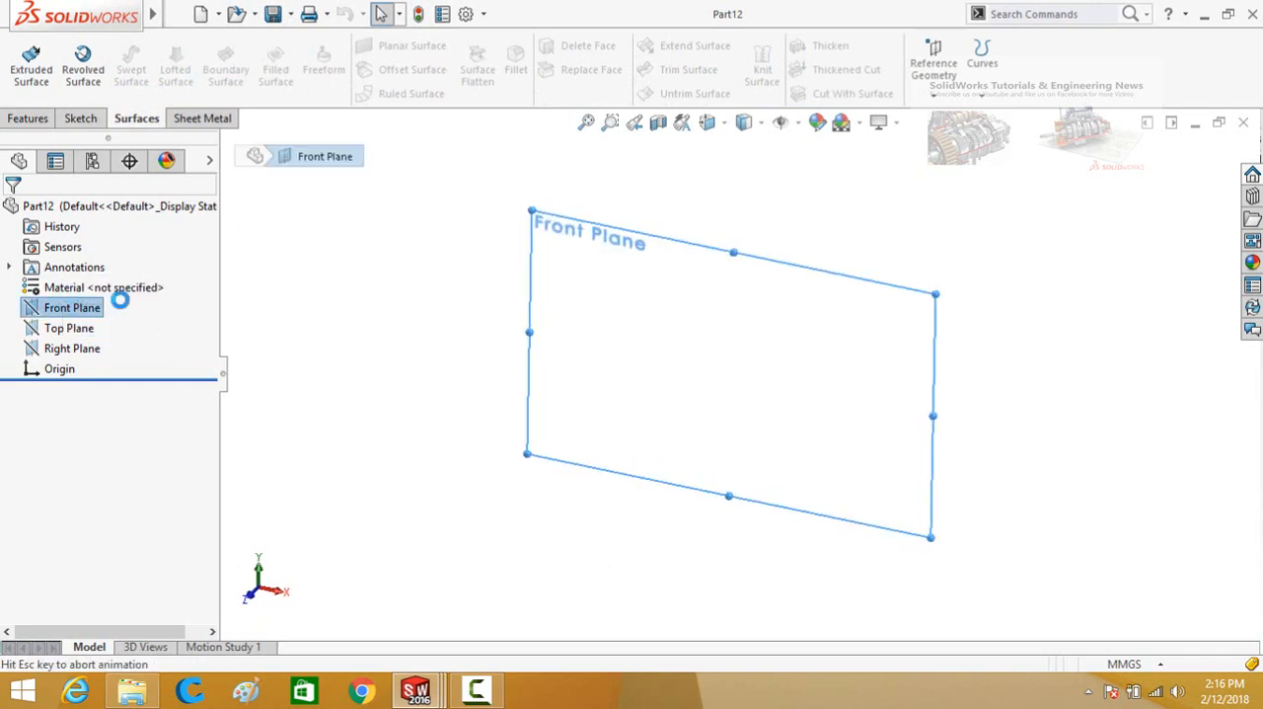
left_click(157, 45)
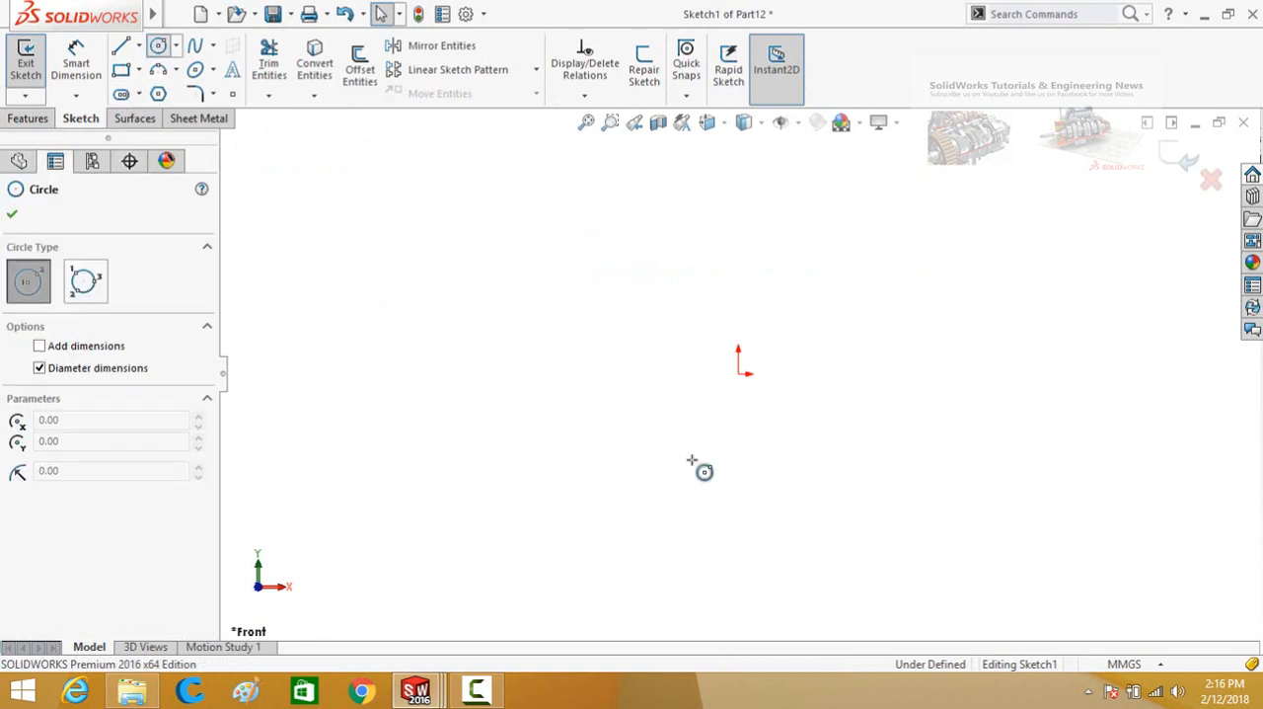
left_click(740, 374)
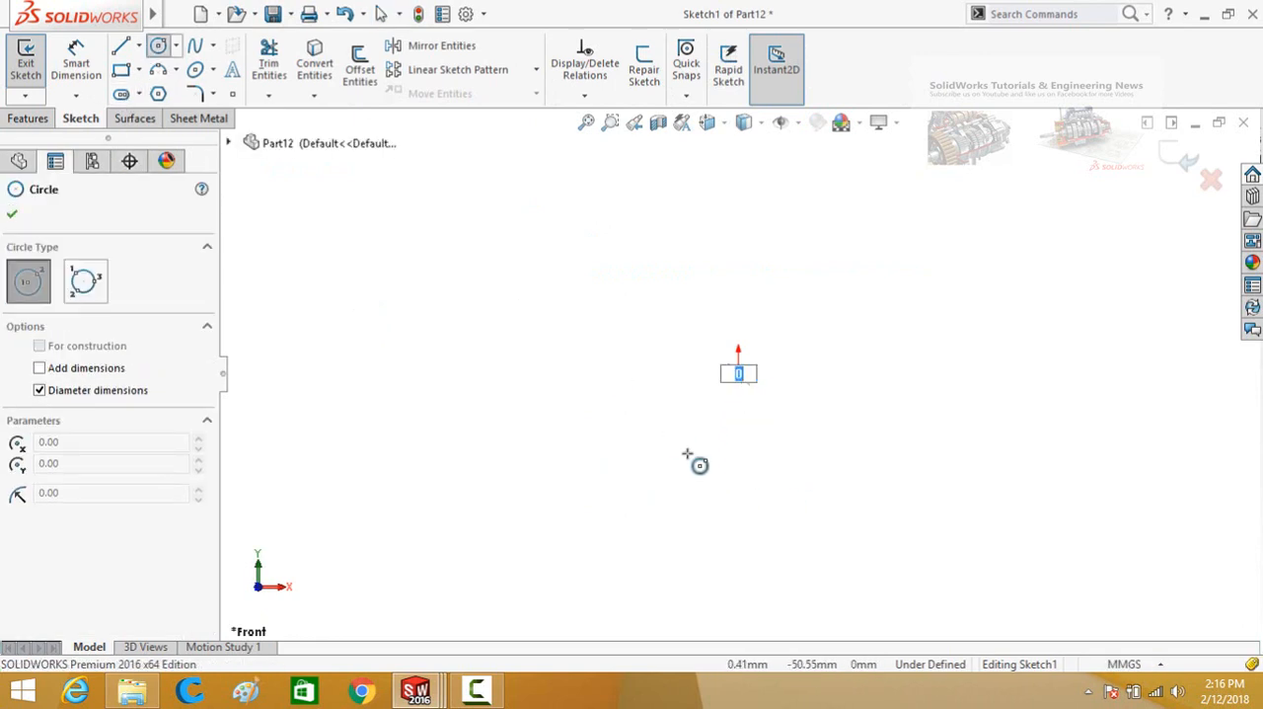
key("Escape")
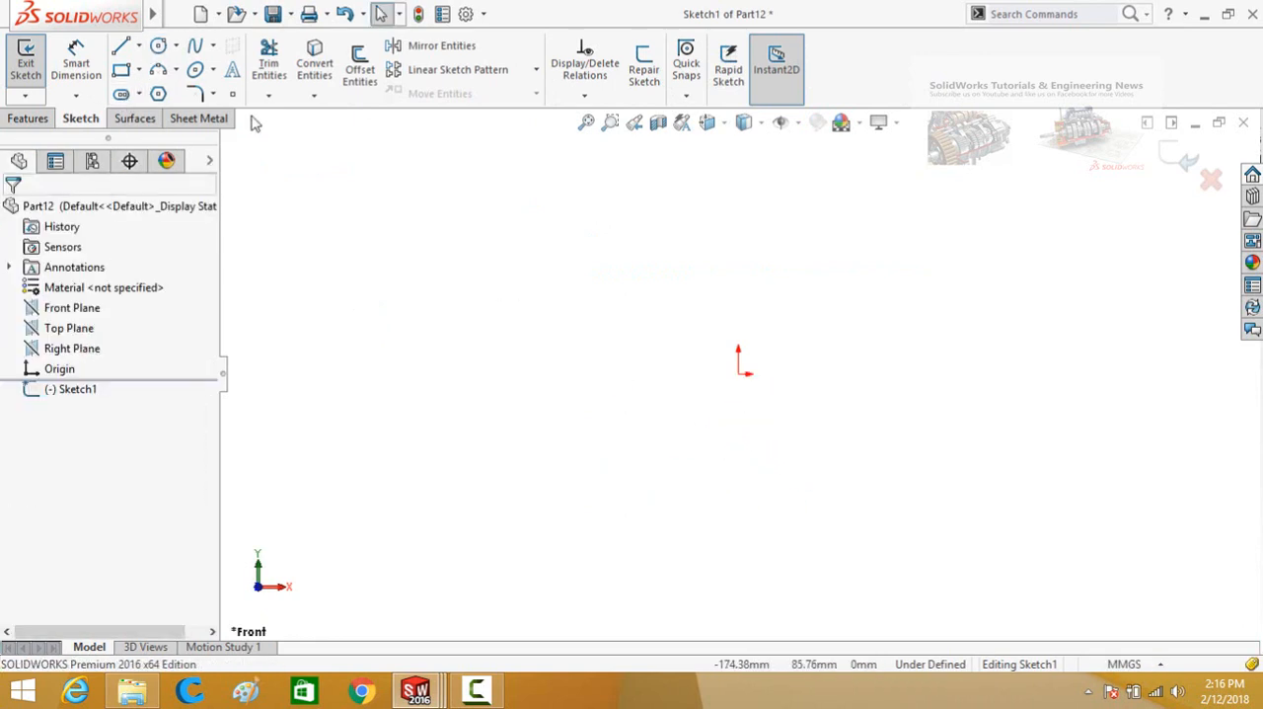
Sketch a circle about 83 mm in diameter centred on the origin.
left_click(158, 45)
left_click(738, 374)
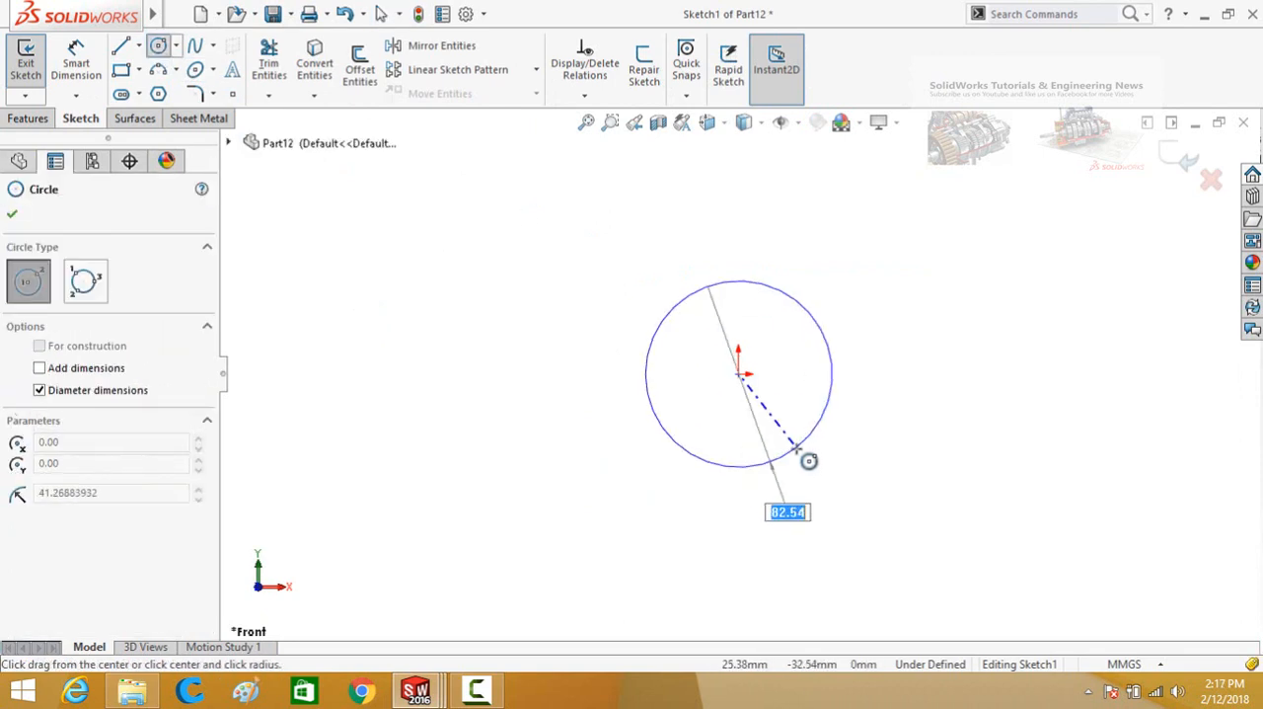
left_click(753, 471)
Extrude the circle into an open cylindrical surface with a Blind depth greater than 10 mm.
left_click(136, 118)
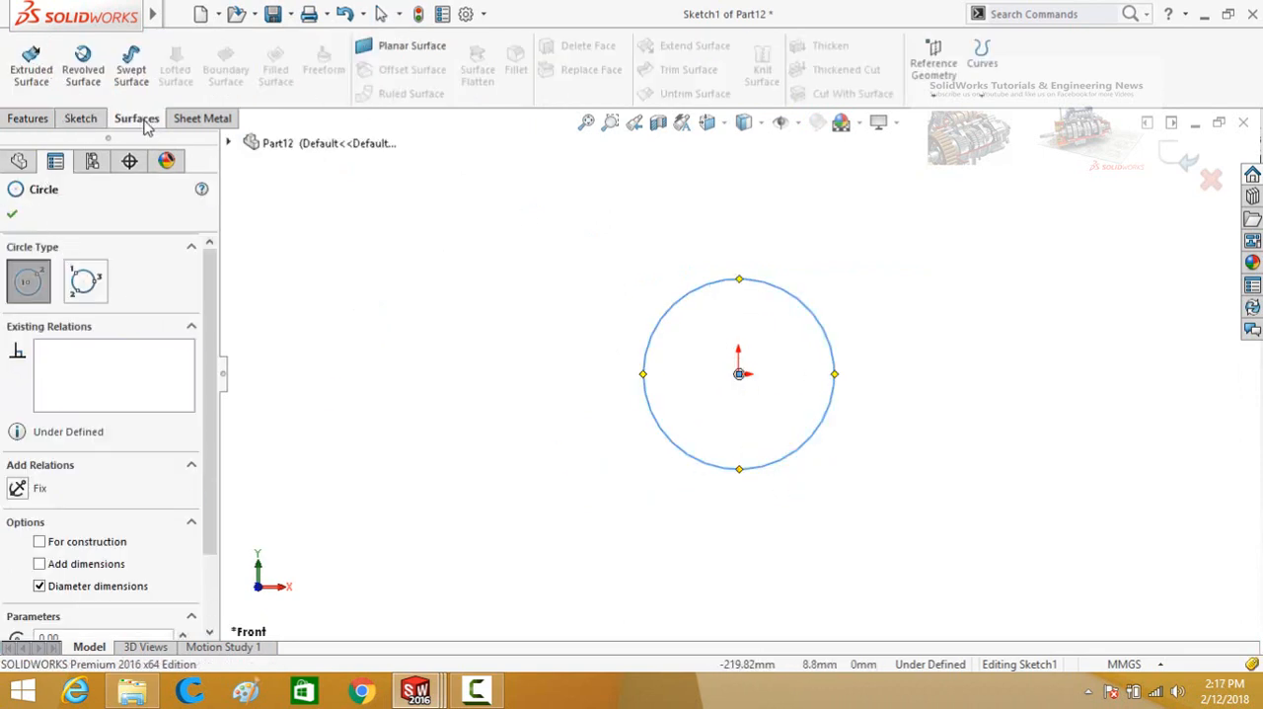
left_click(31, 62)
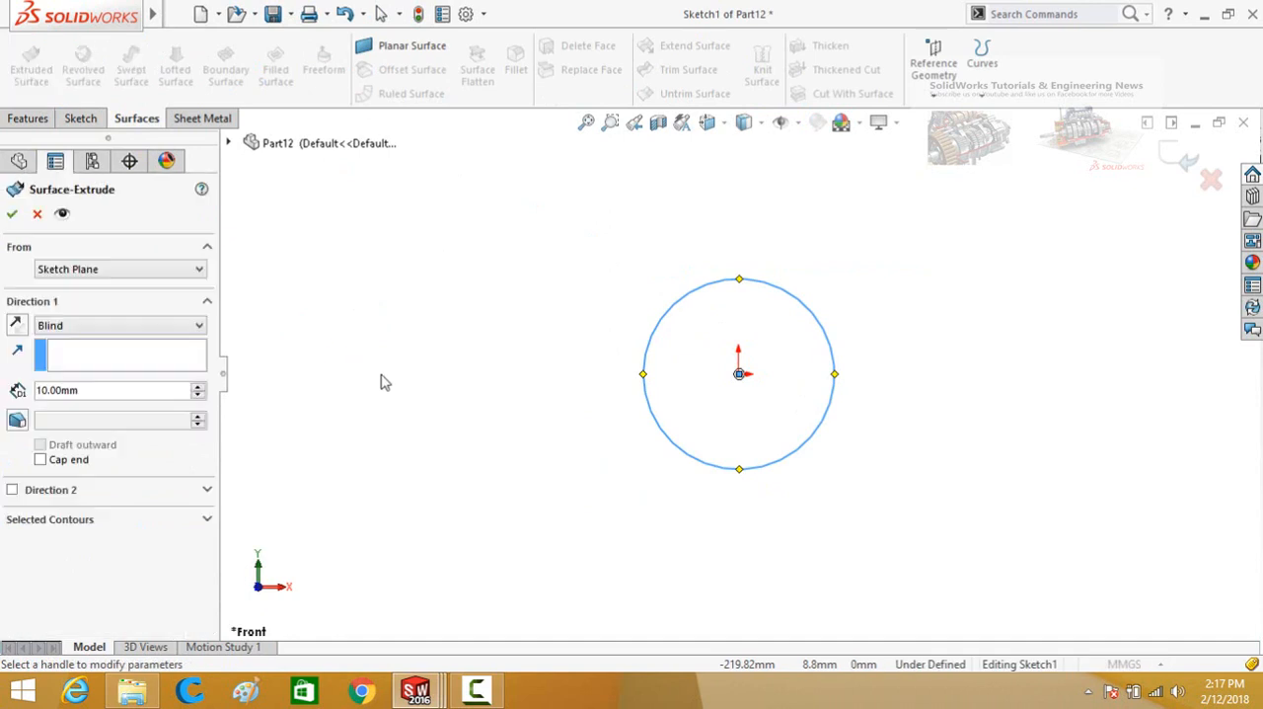
left_click(197, 387)
left_click(197, 387)
left_click(197, 387)
left_click(197, 387)
left_click(11, 214)
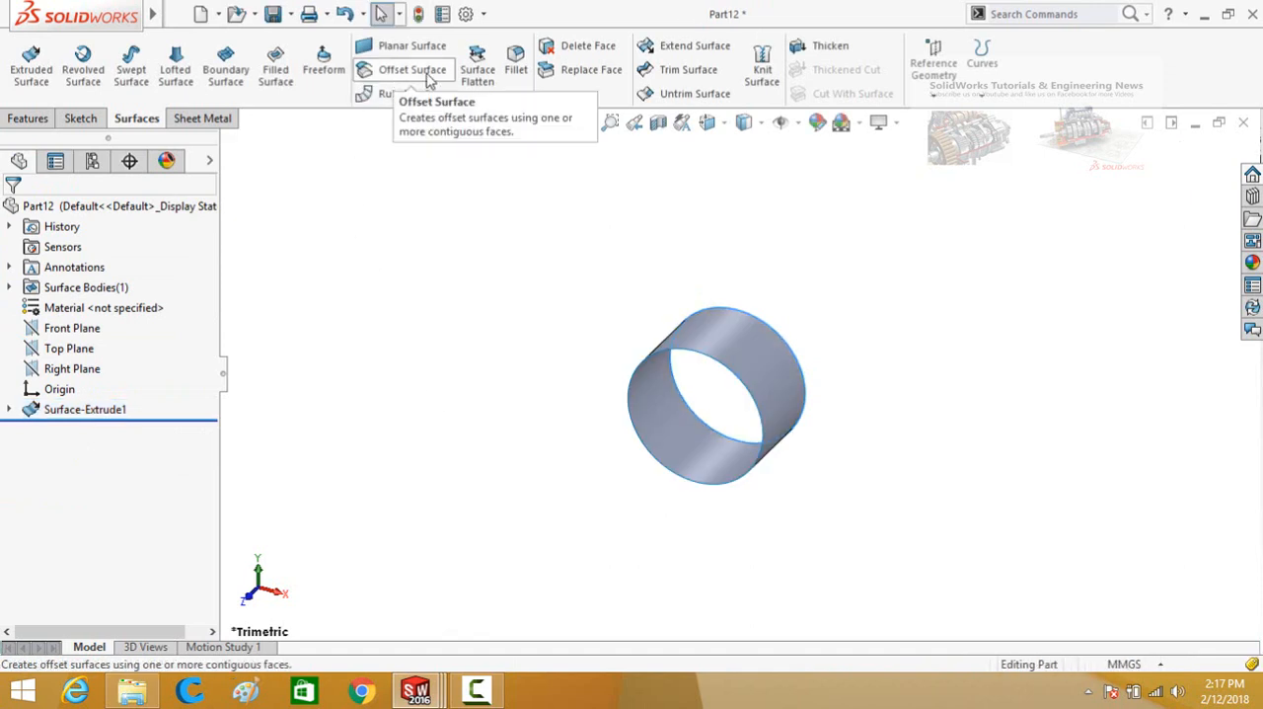
Create an Offset Surface 20 mm outward from the cylindrical face.
left_click(427, 76)
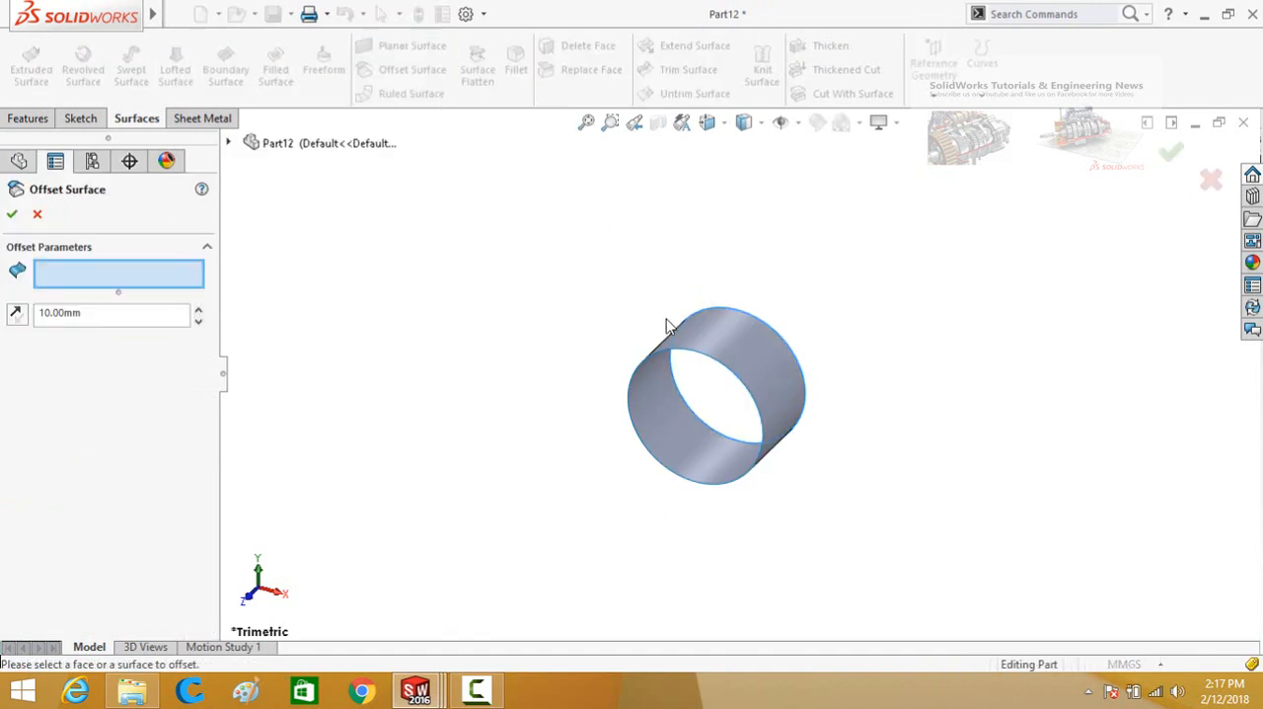
left_click(717, 347)
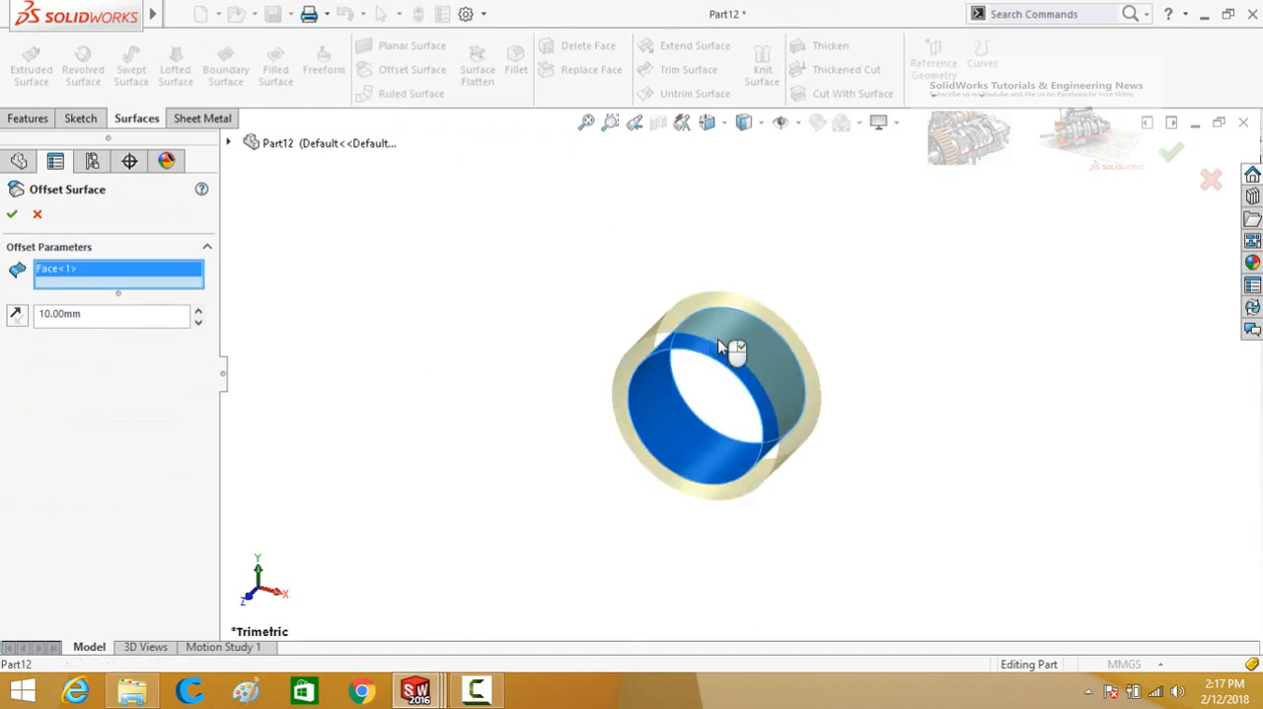
middle_click_drag(502, 410, 530, 314)
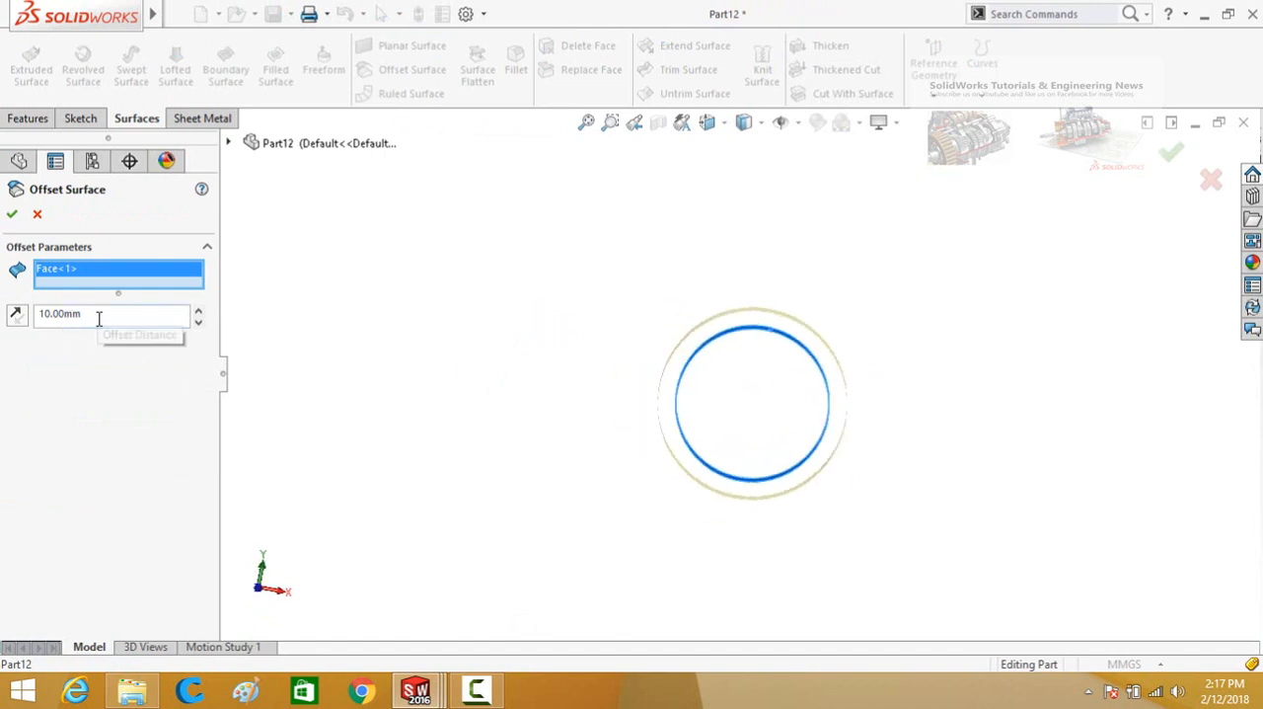
left_click(197, 310)
left_click(197, 310)
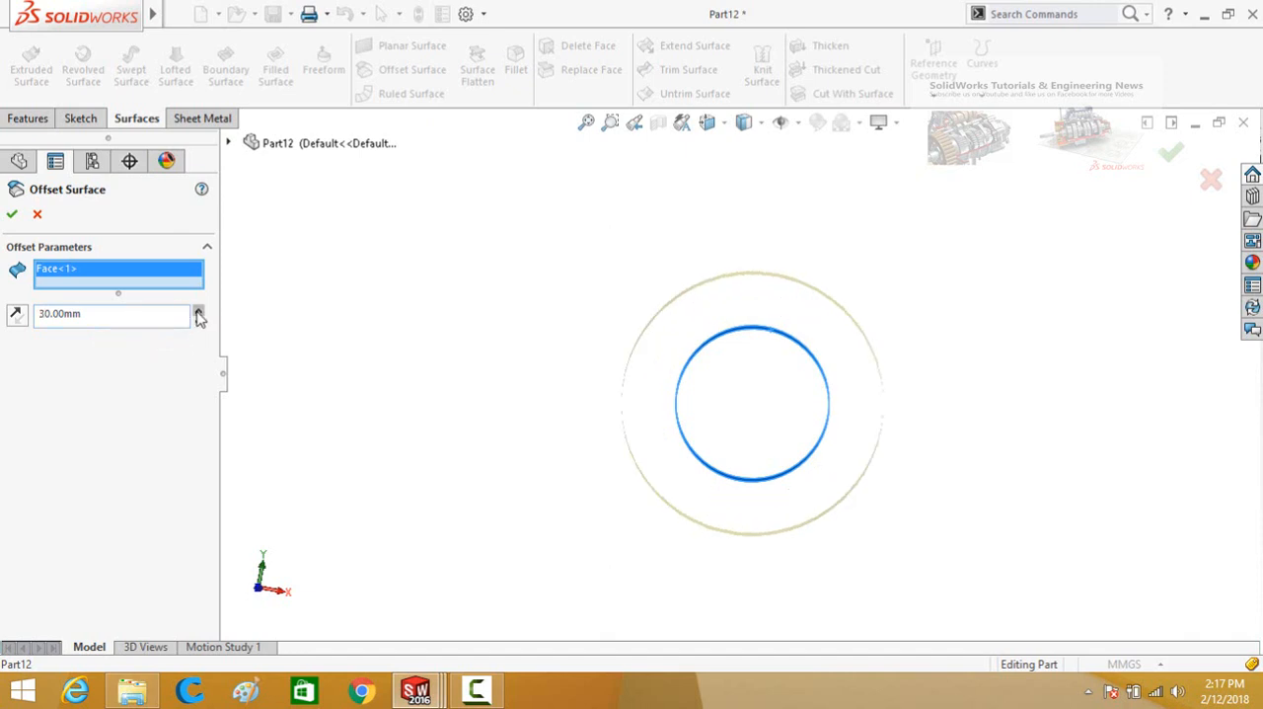
left_click(197, 325)
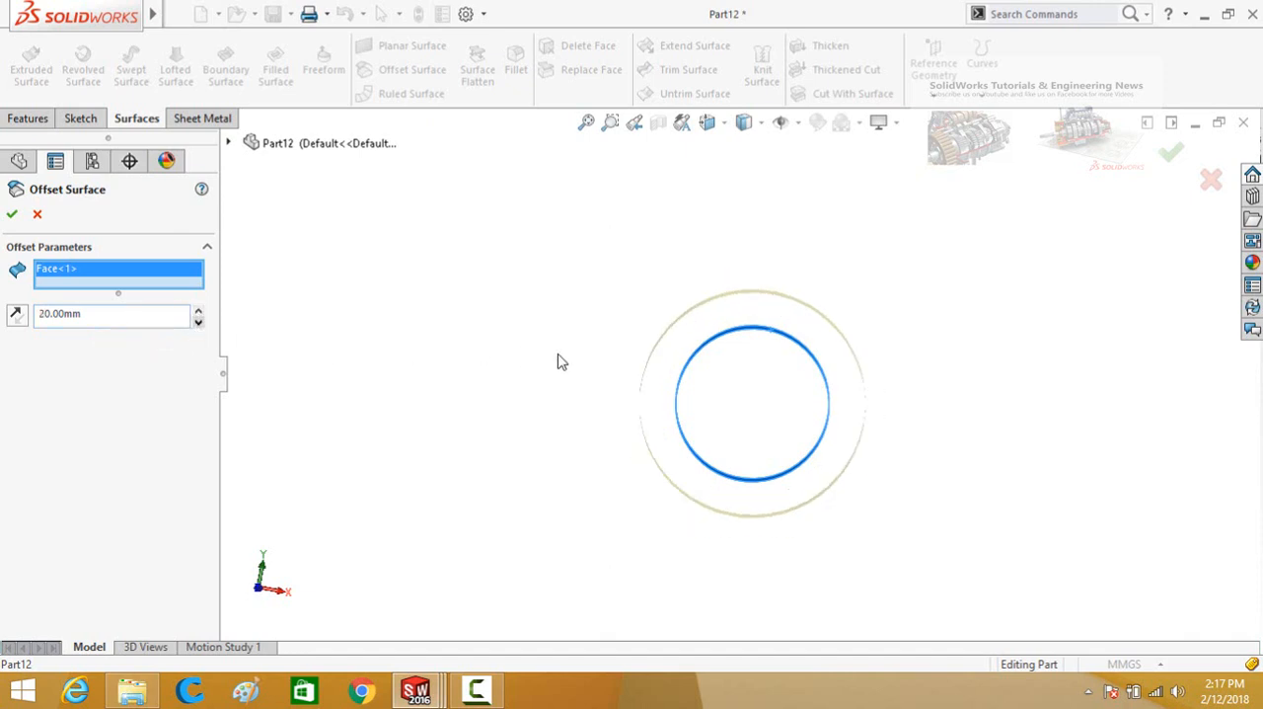
middle_click_drag(566, 355, 582, 382)
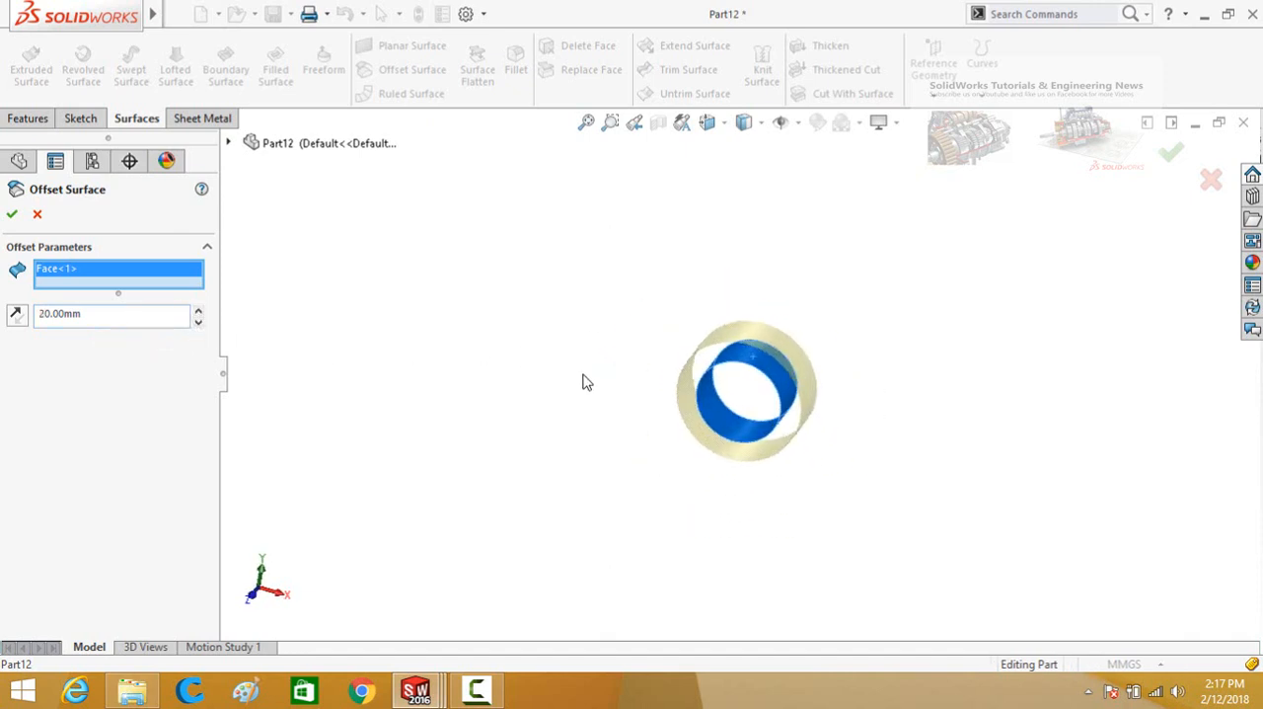
left_click(11, 213)
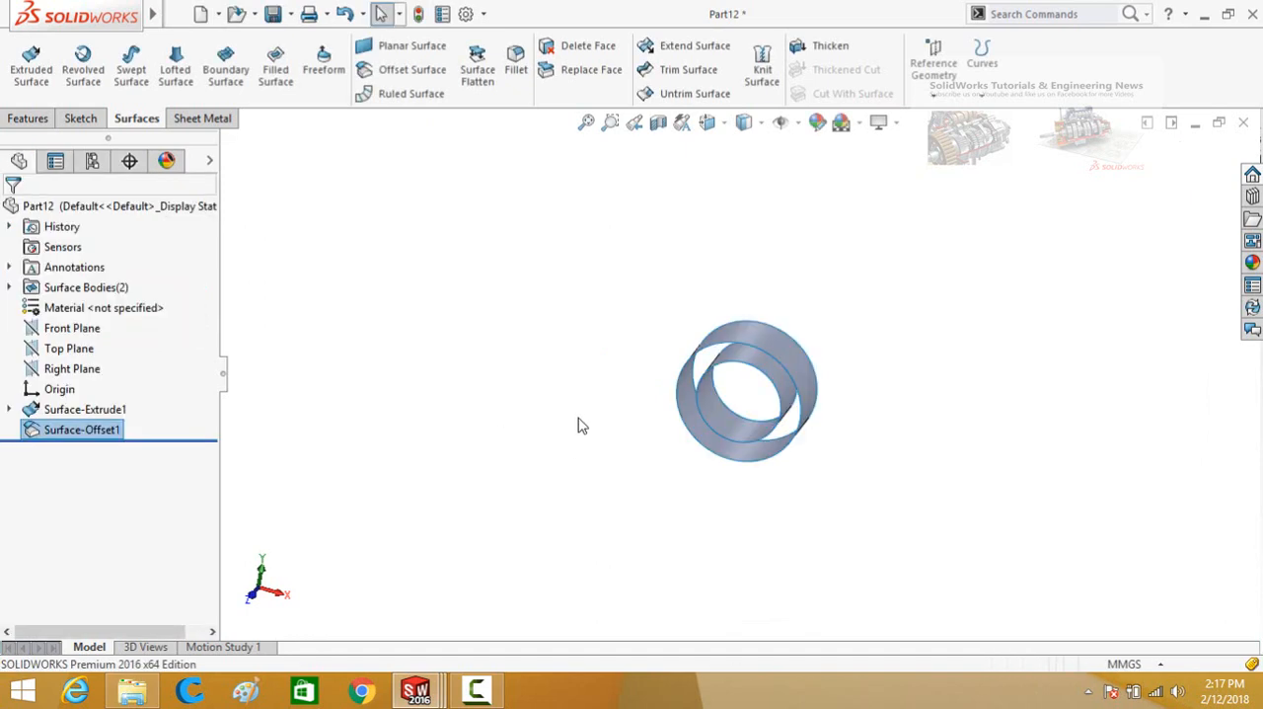
mouse_move(595, 343)
middle_mouse_down()
mouse_move(623, 282)
mouse_move(544, 285)
mouse_move(581, 251)
mouse_move(600, 326)
middle_mouse_up()
scroll(897, 386, "down", 1)
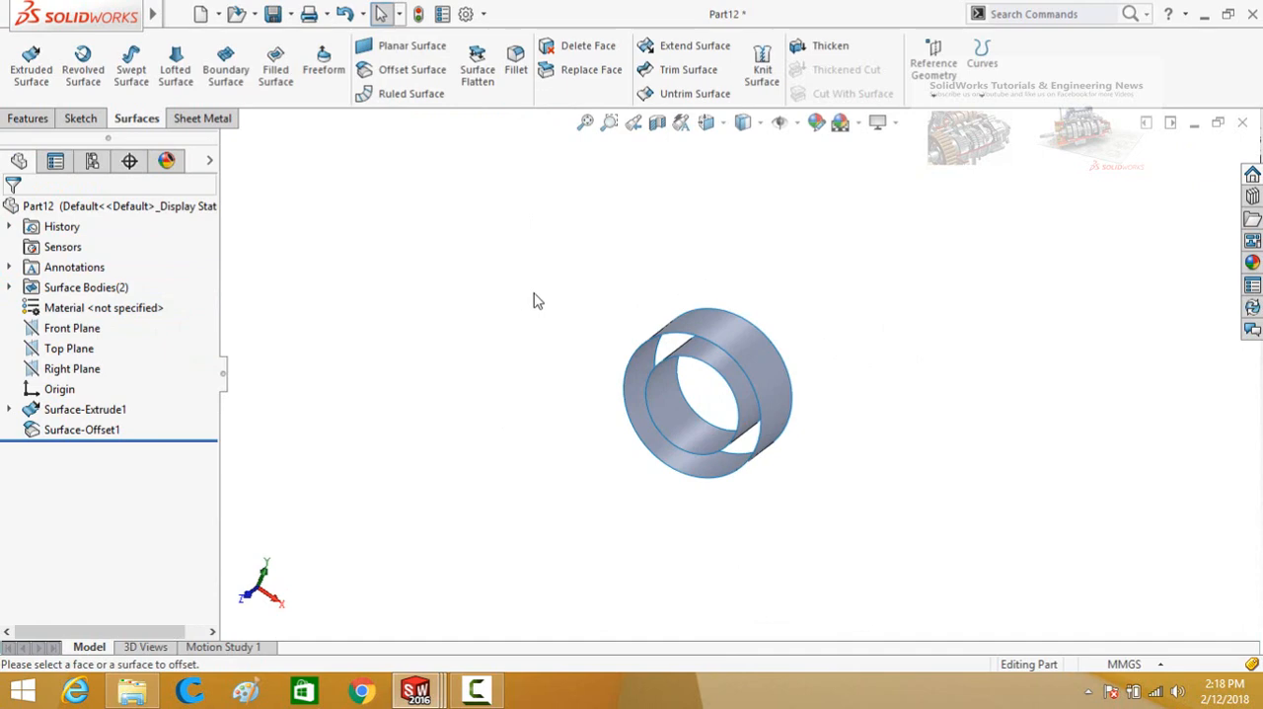
Create a new part document and open a sketch on the Front Plane.
key("ctrl+n")
double_click(392, 209)
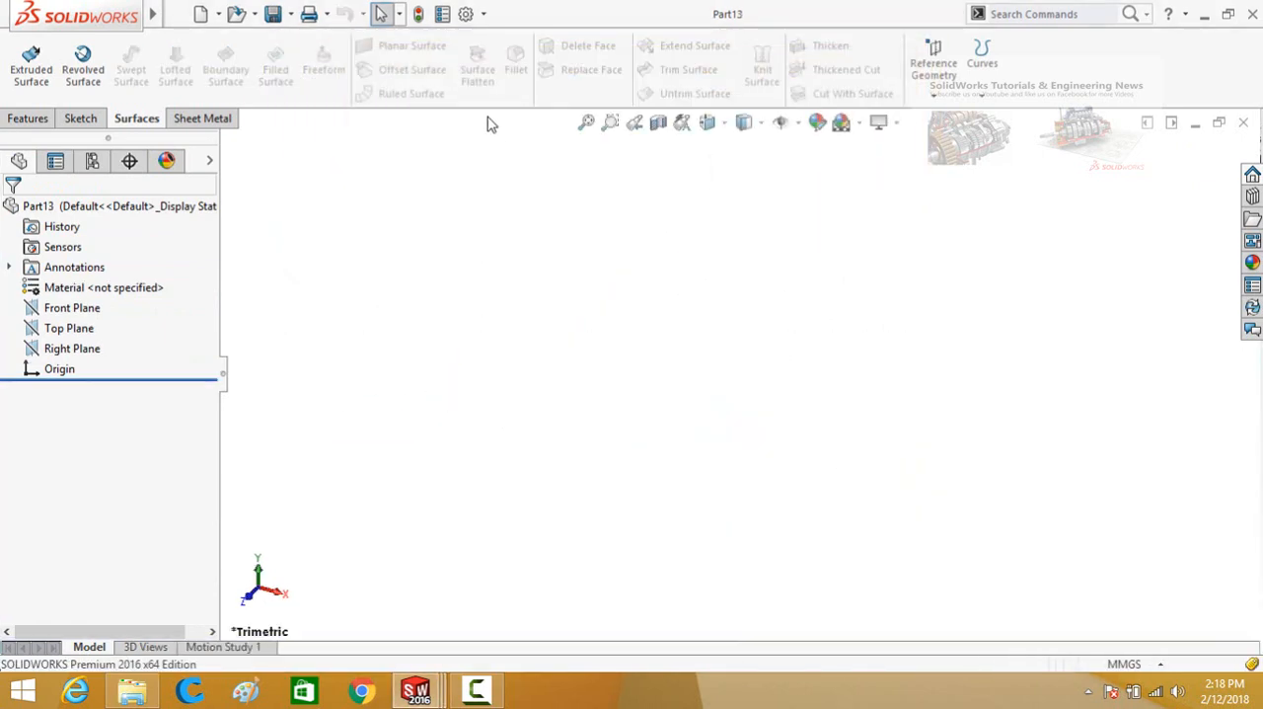
left_click(72, 308)
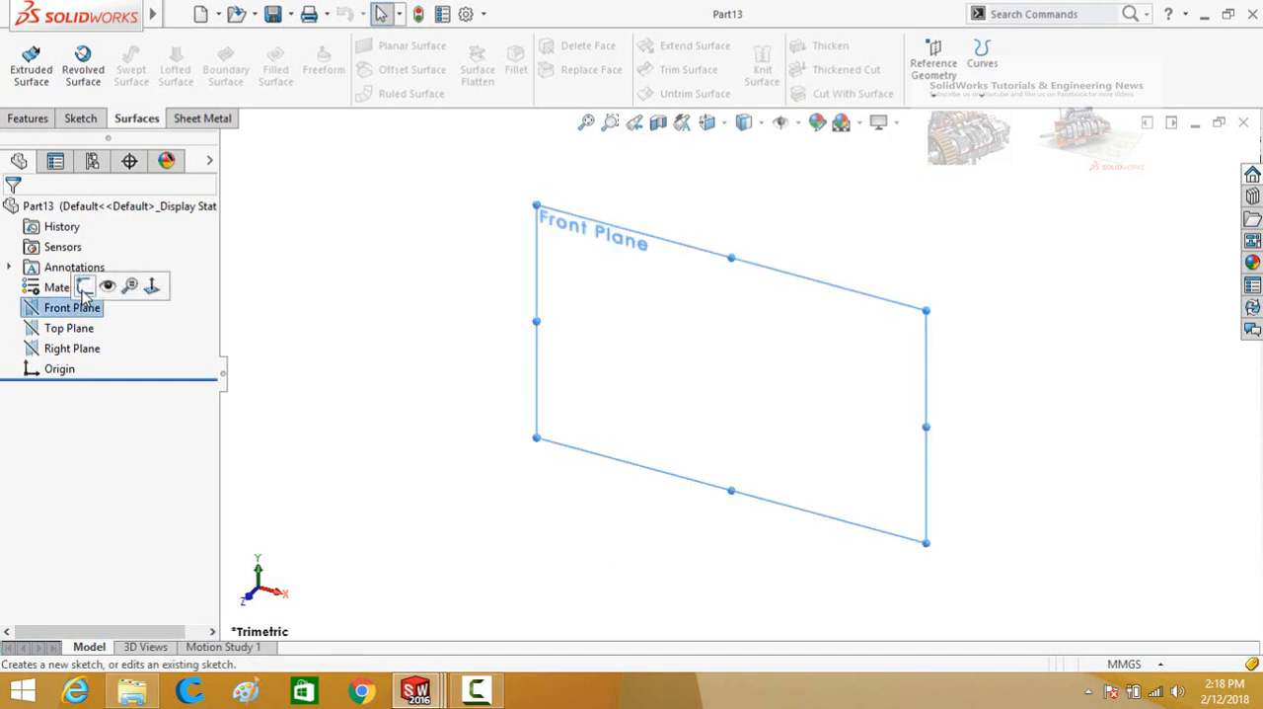
left_click(85, 288)
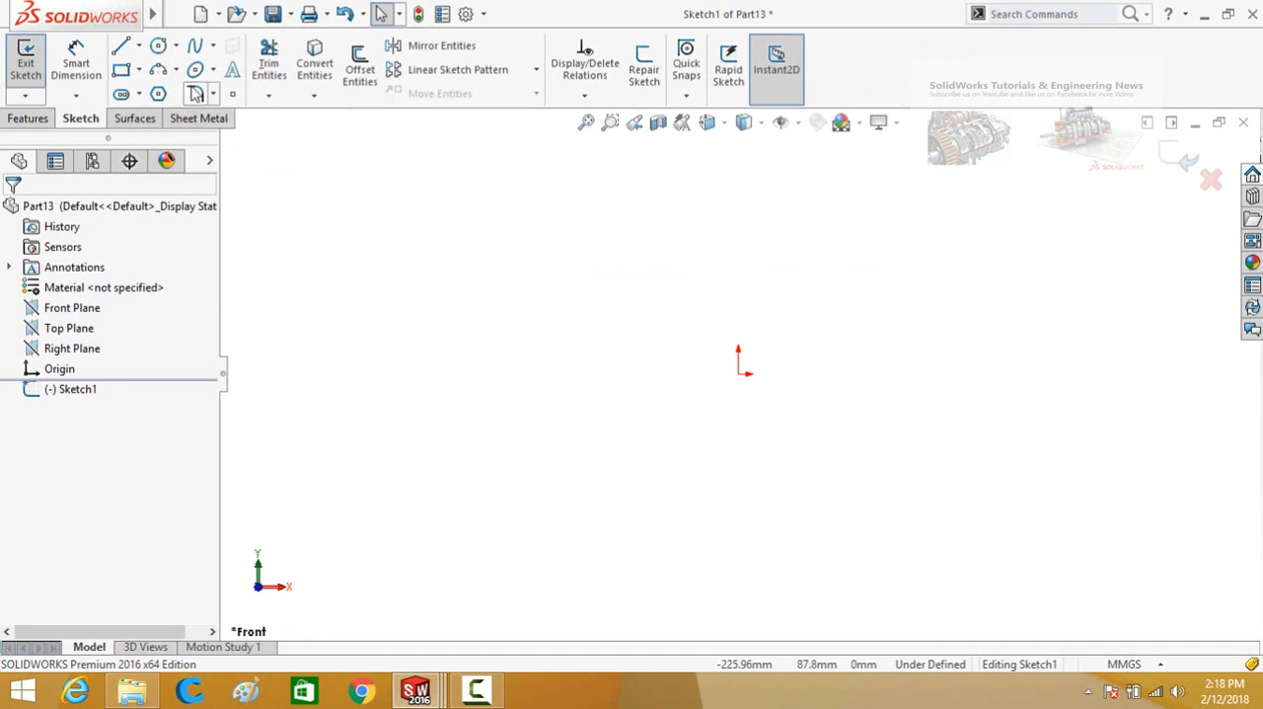
Sketch an S-shaped four-point spline starting at the origin and spanning about 155 mm horizontally.
left_click(194, 46)
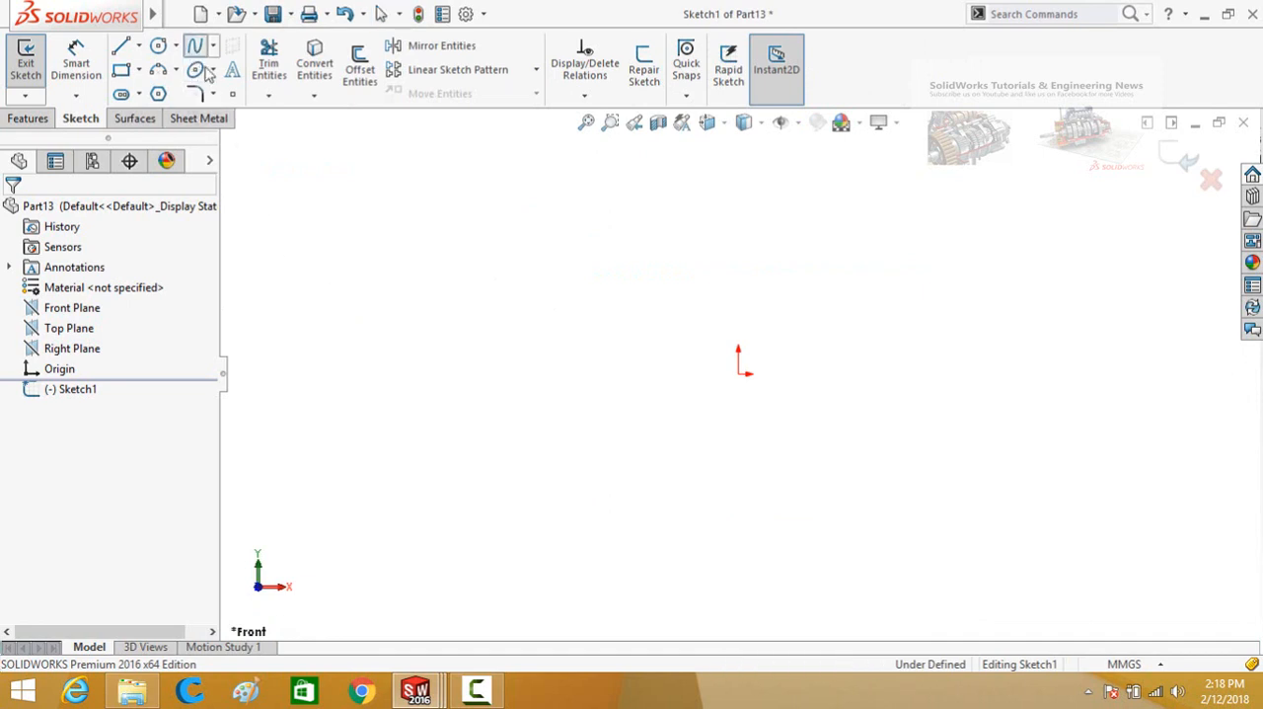
left_click(742, 373)
left_click(871, 346)
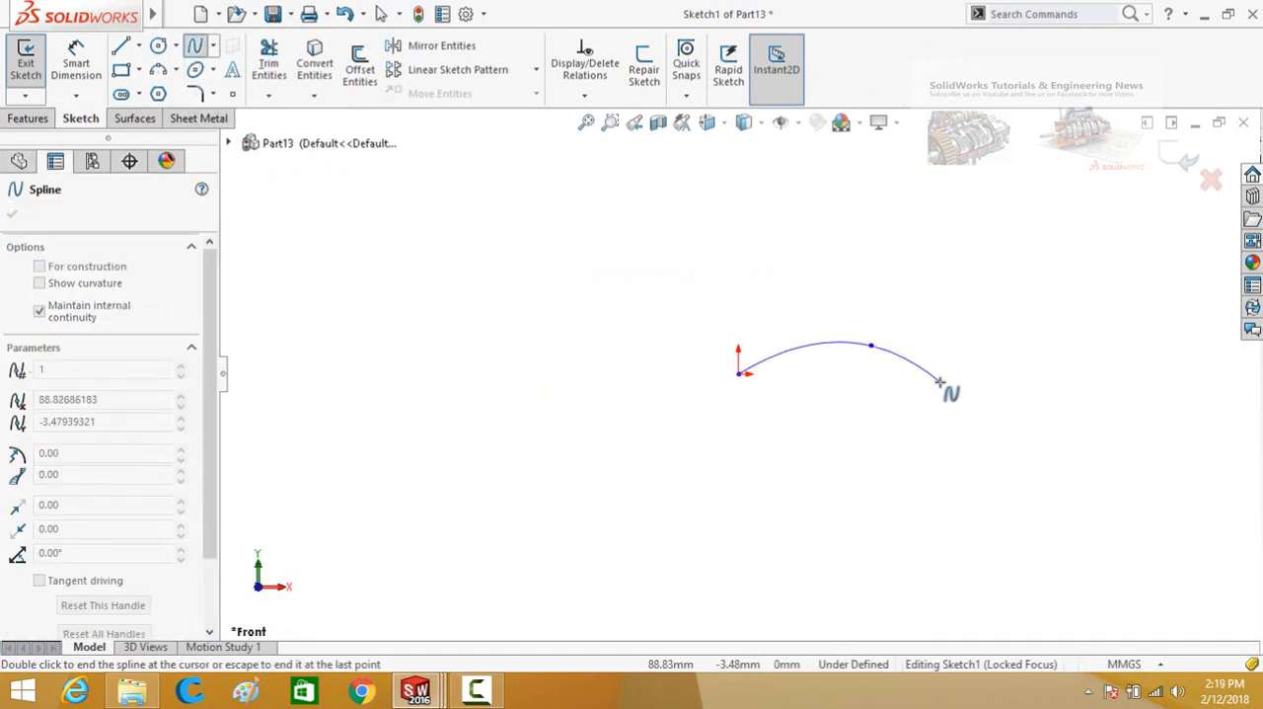
left_click(940, 381)
left_click(1090, 364)
key("Escape")
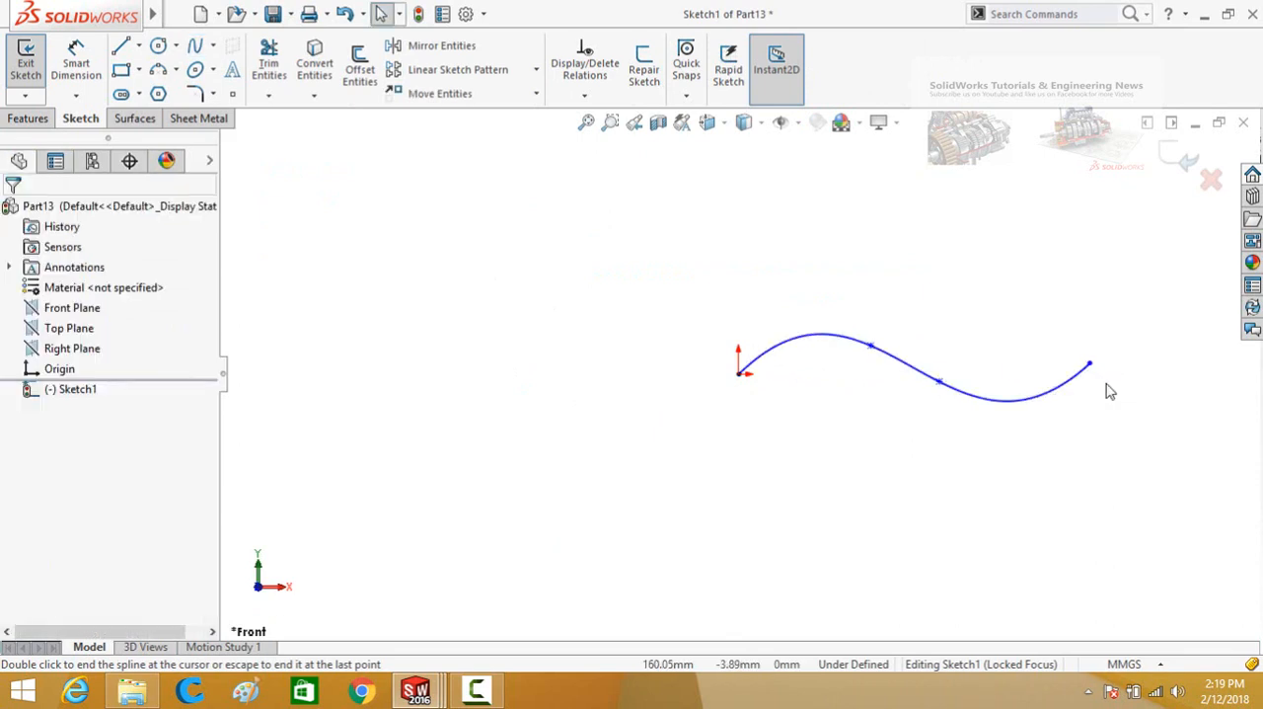
Extrude the spline into a wavy surface with a Blind depth greater than 10 mm.
left_click(136, 118)
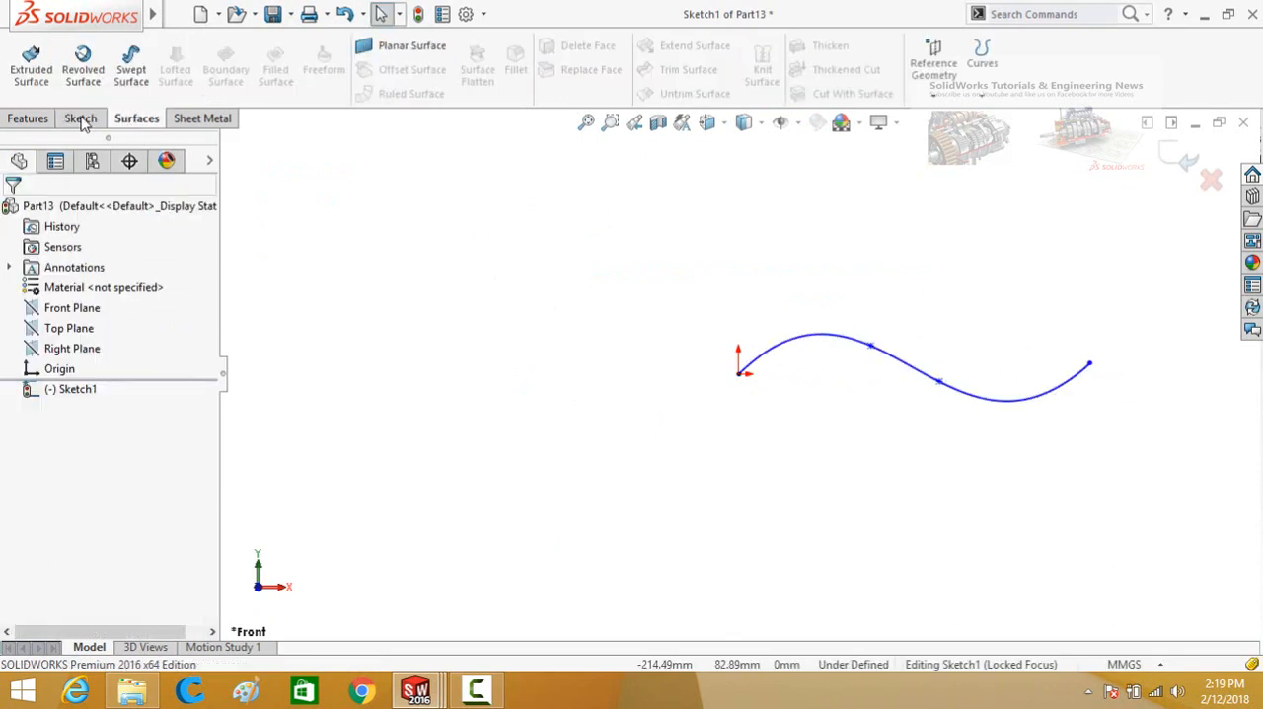
left_click(31, 71)
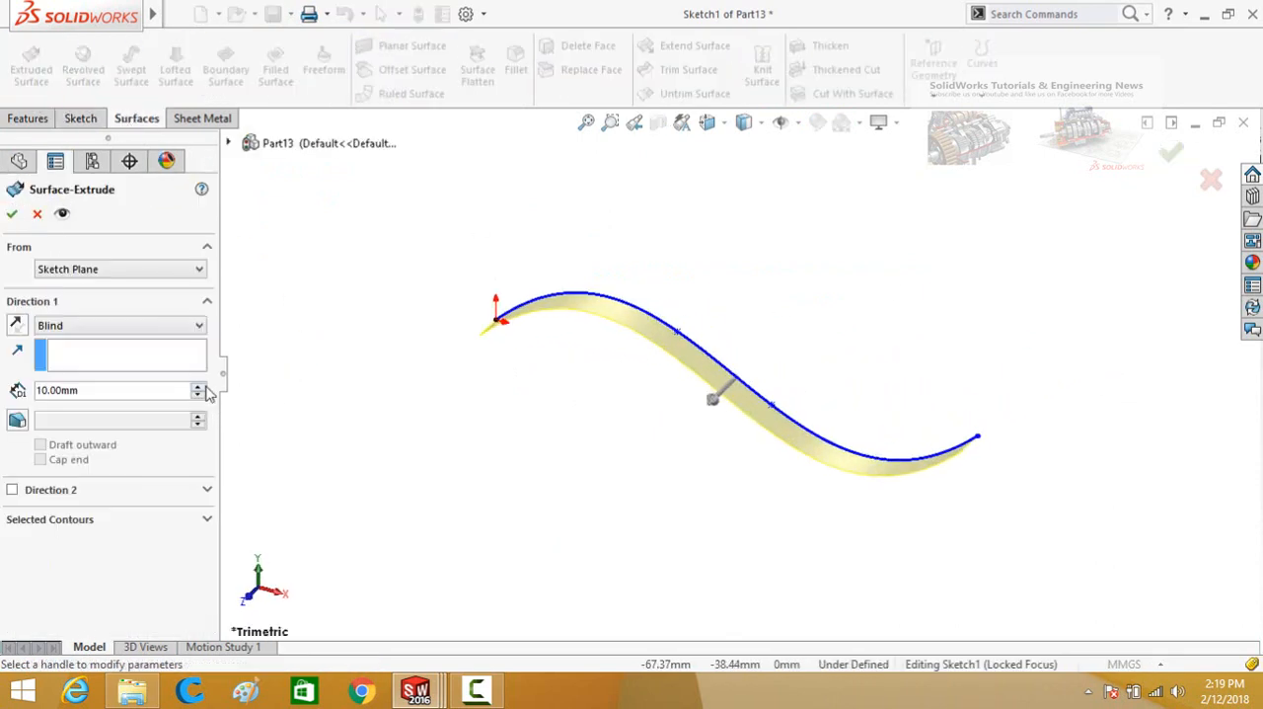
left_click(203, 385)
left_click(203, 386)
left_click(203, 385)
left_click(17, 217)
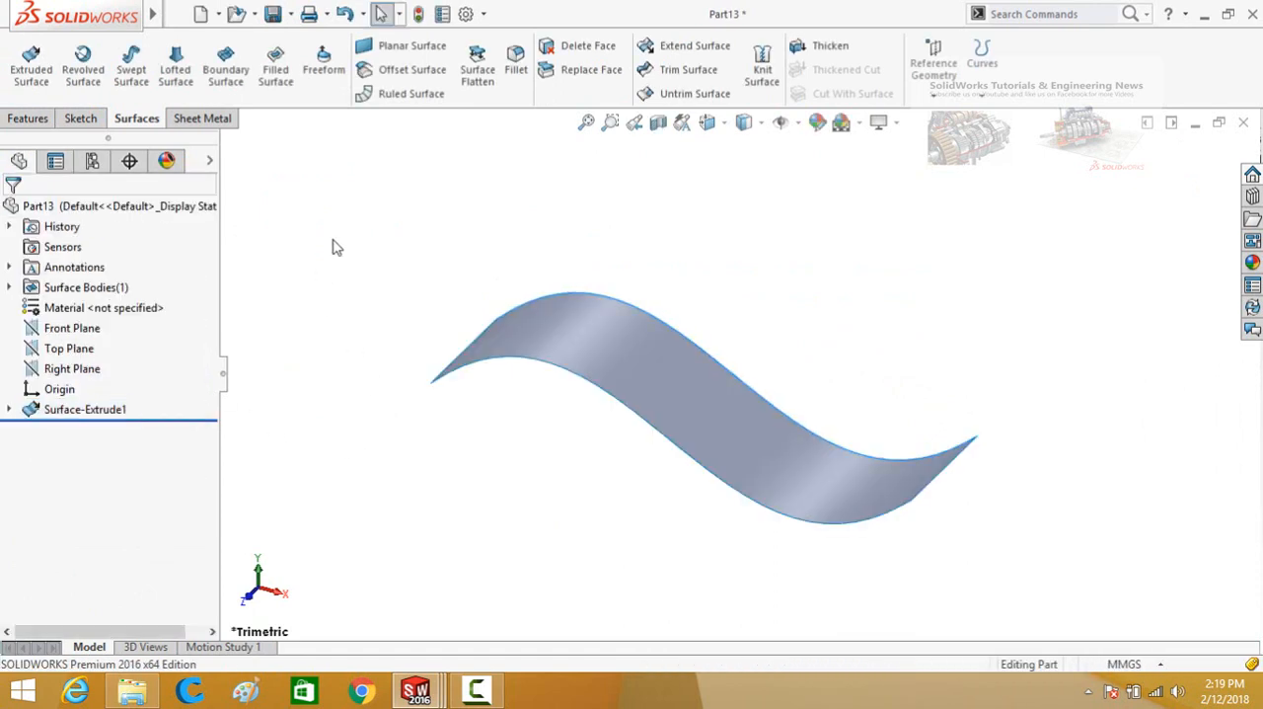
Flatten the wavy surface using its straight end edge at the origin as the reference to flatten from.
left_click(477, 75)
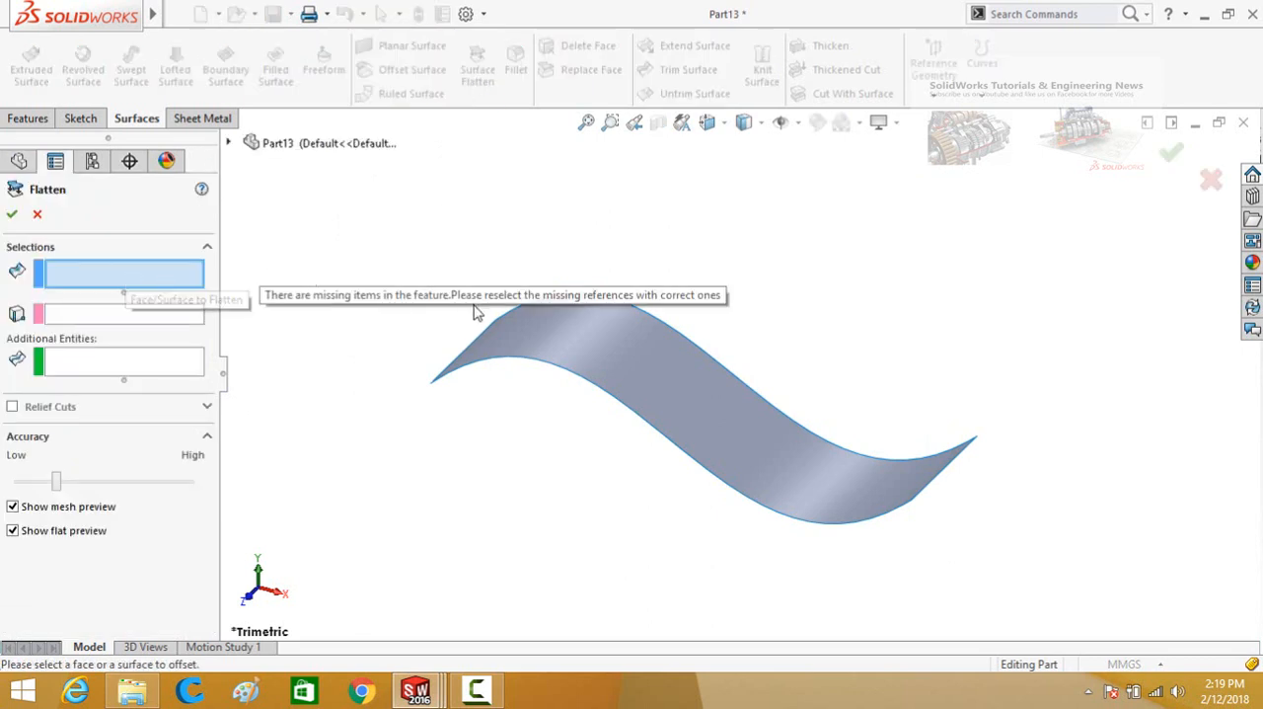
left_click(549, 340)
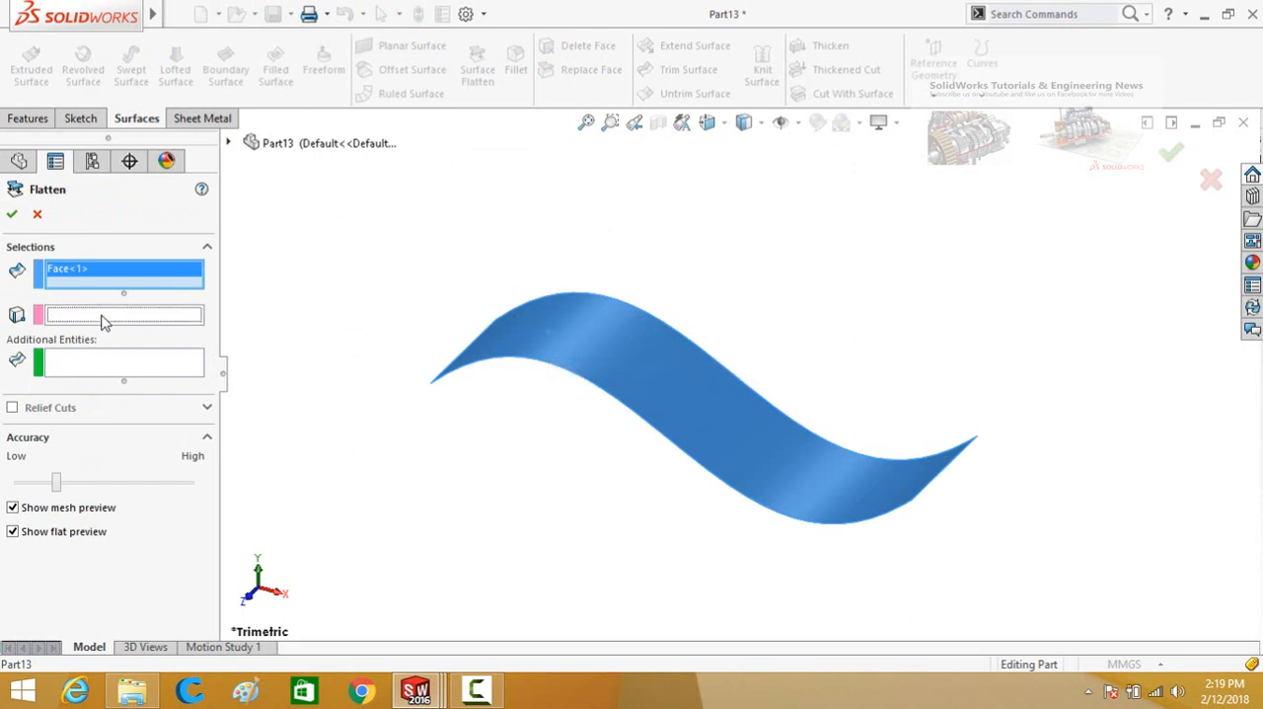
middle_click_drag(404, 388, 429, 378)
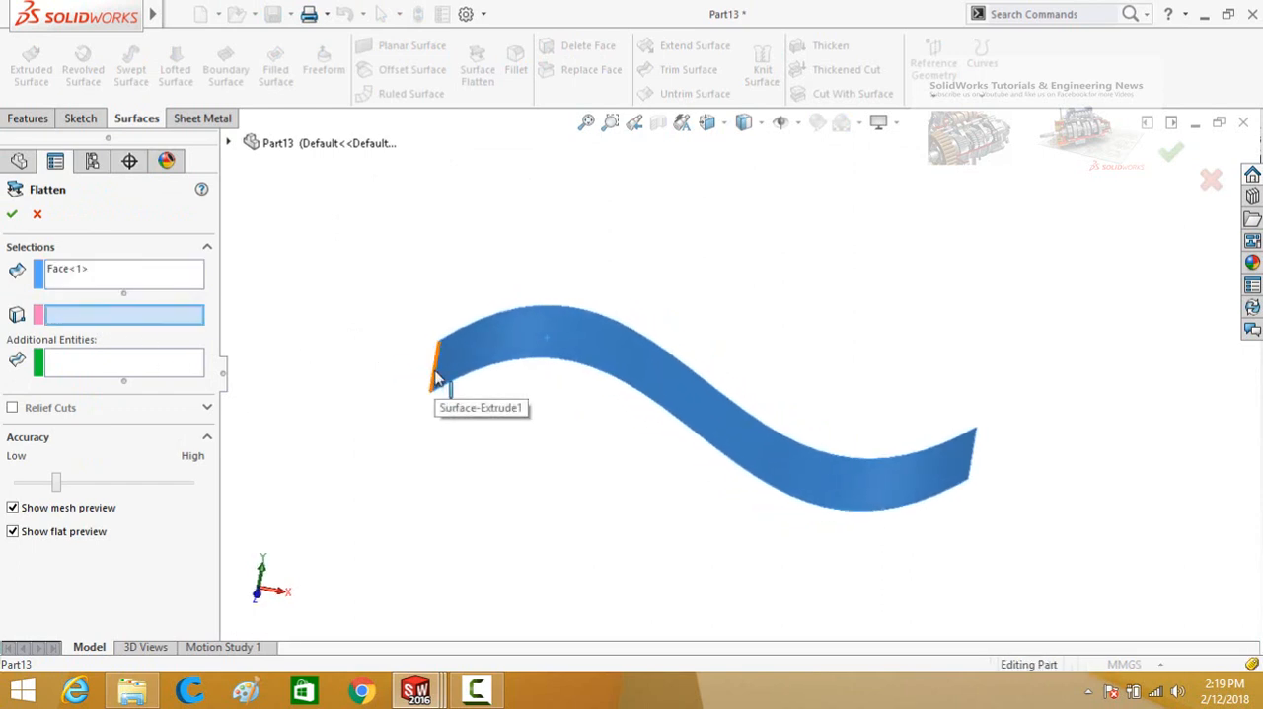
left_click(439, 380)
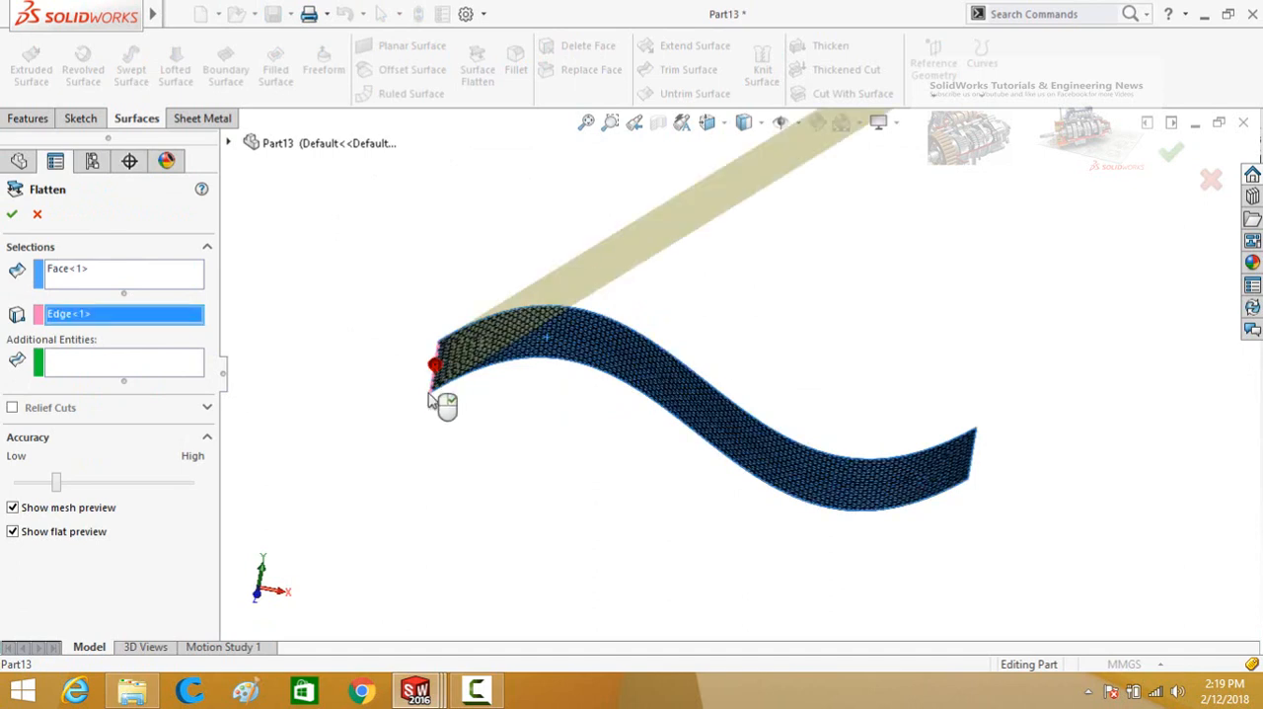
left_click(12, 219)
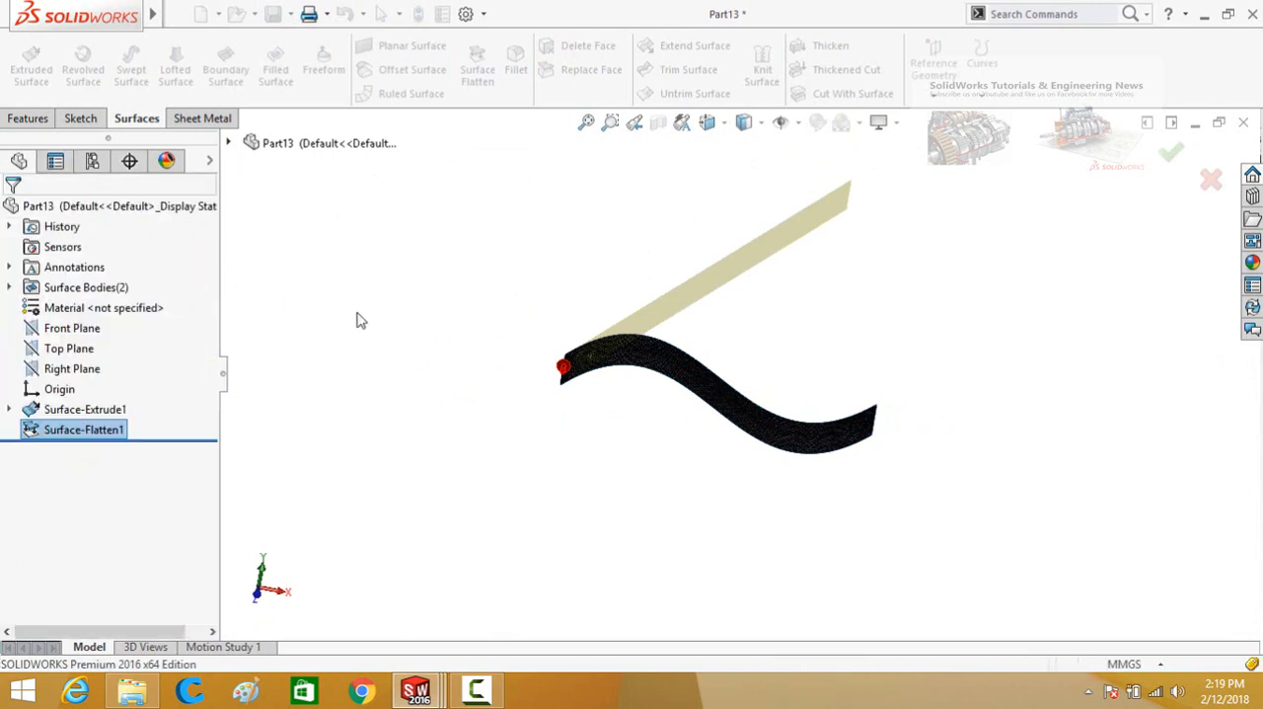
Extend the wavy surface 25 mm from one long curved edge, using the Distance end condition and Same surface type.
middle_click_drag(496, 345, 539, 375)
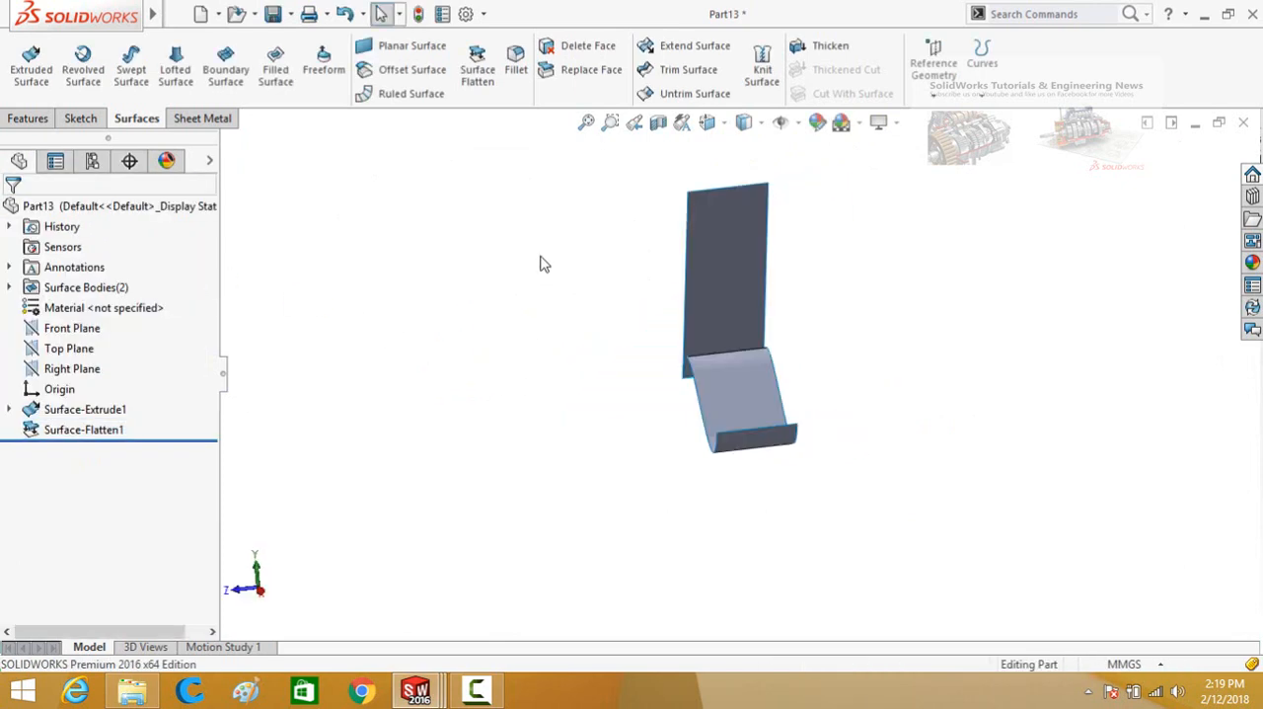
middle_click_drag(553, 306, 642, 222)
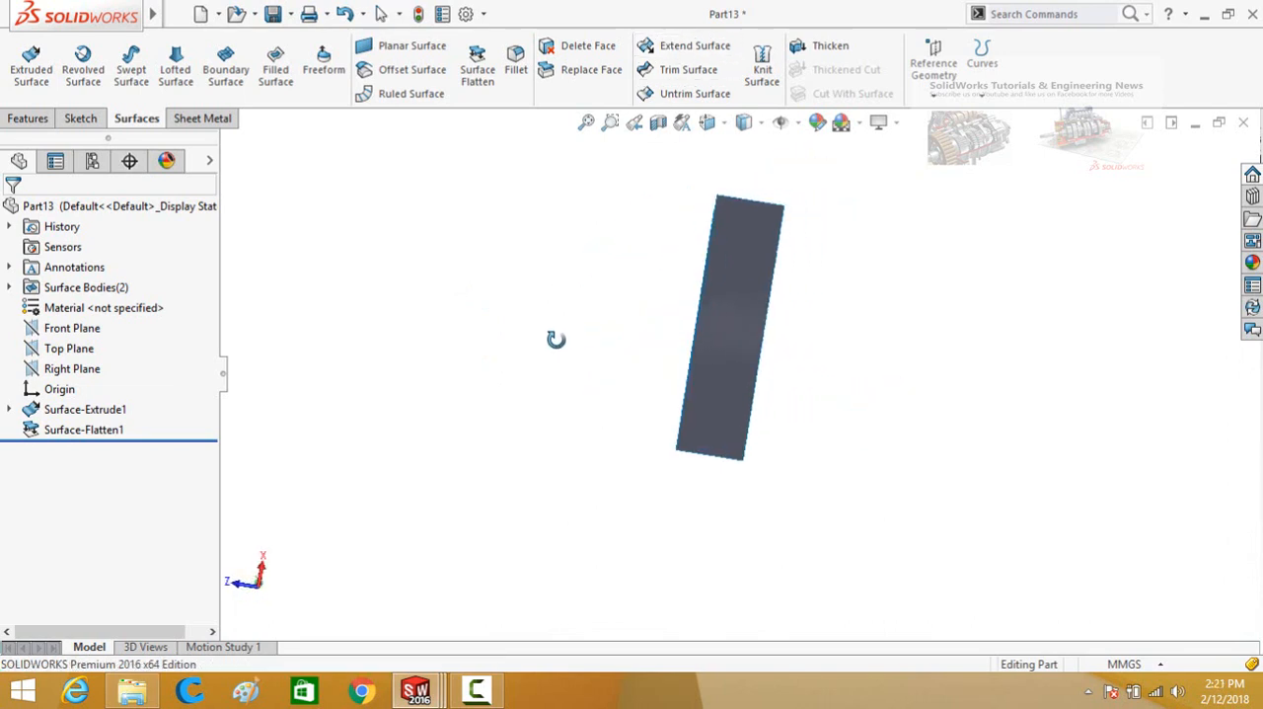
middle_click_drag(552, 338, 638, 342)
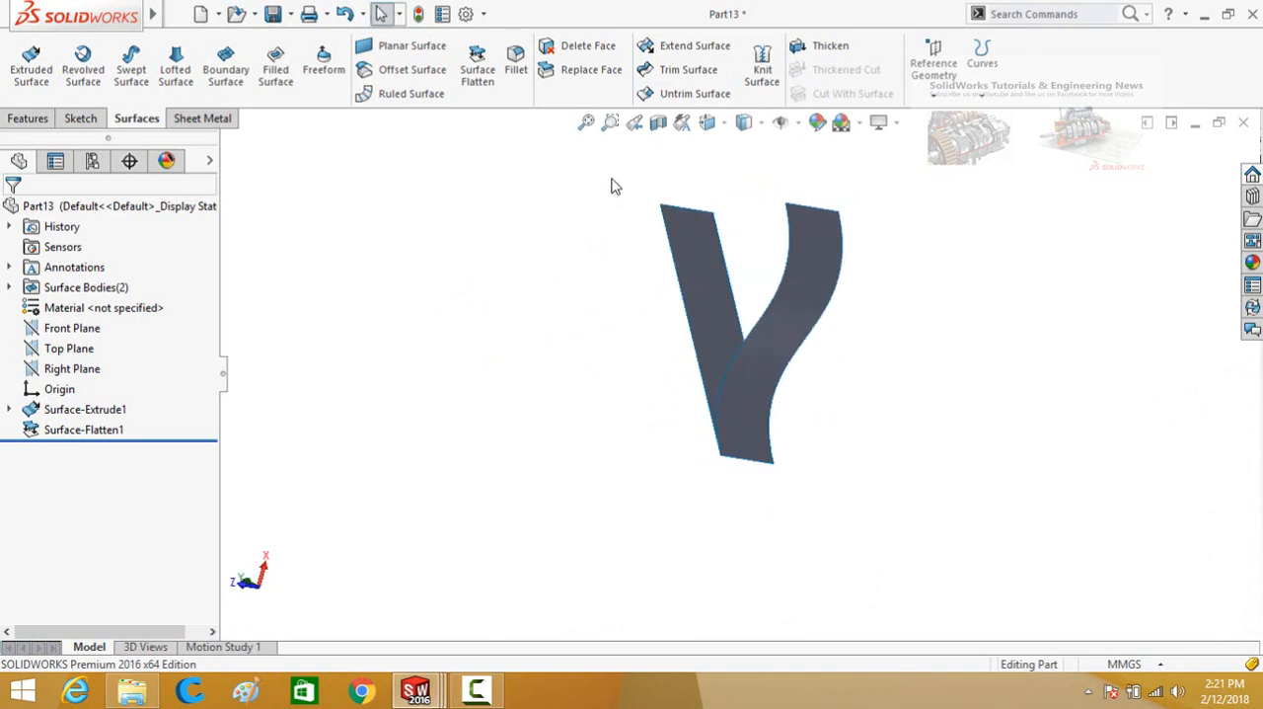
left_click(684, 49)
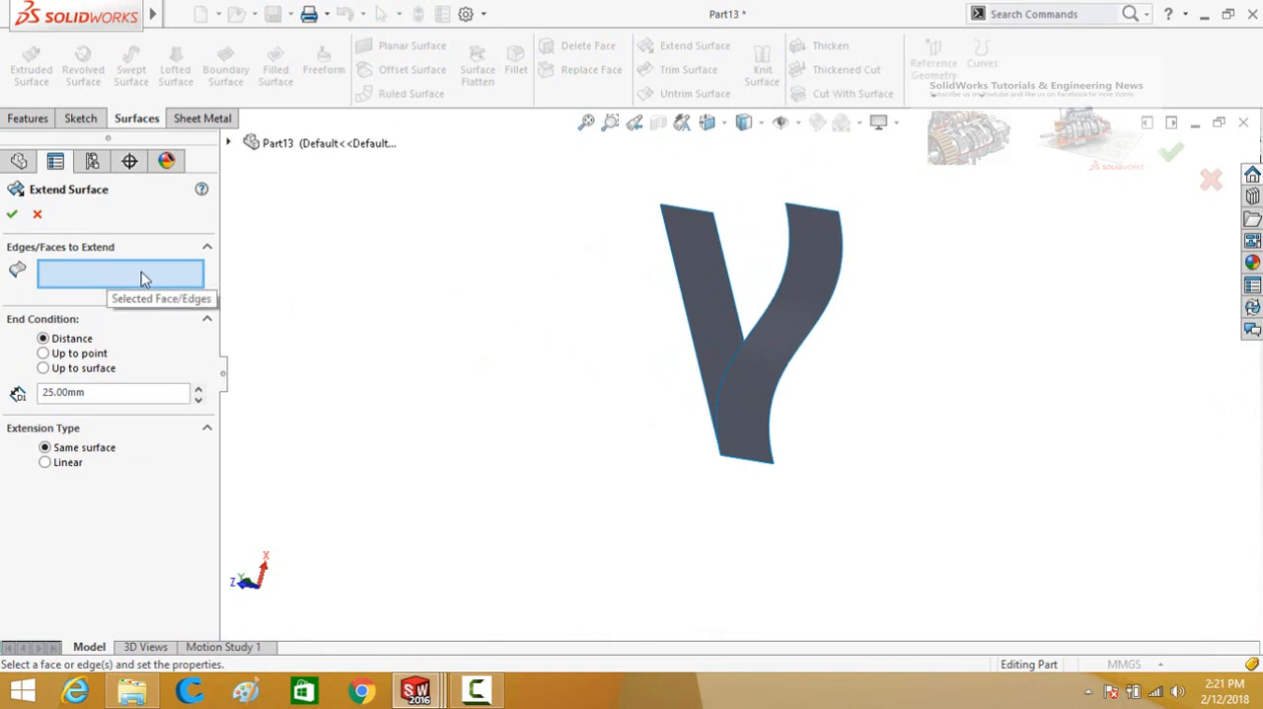
middle_click_drag(606, 477, 631, 395)
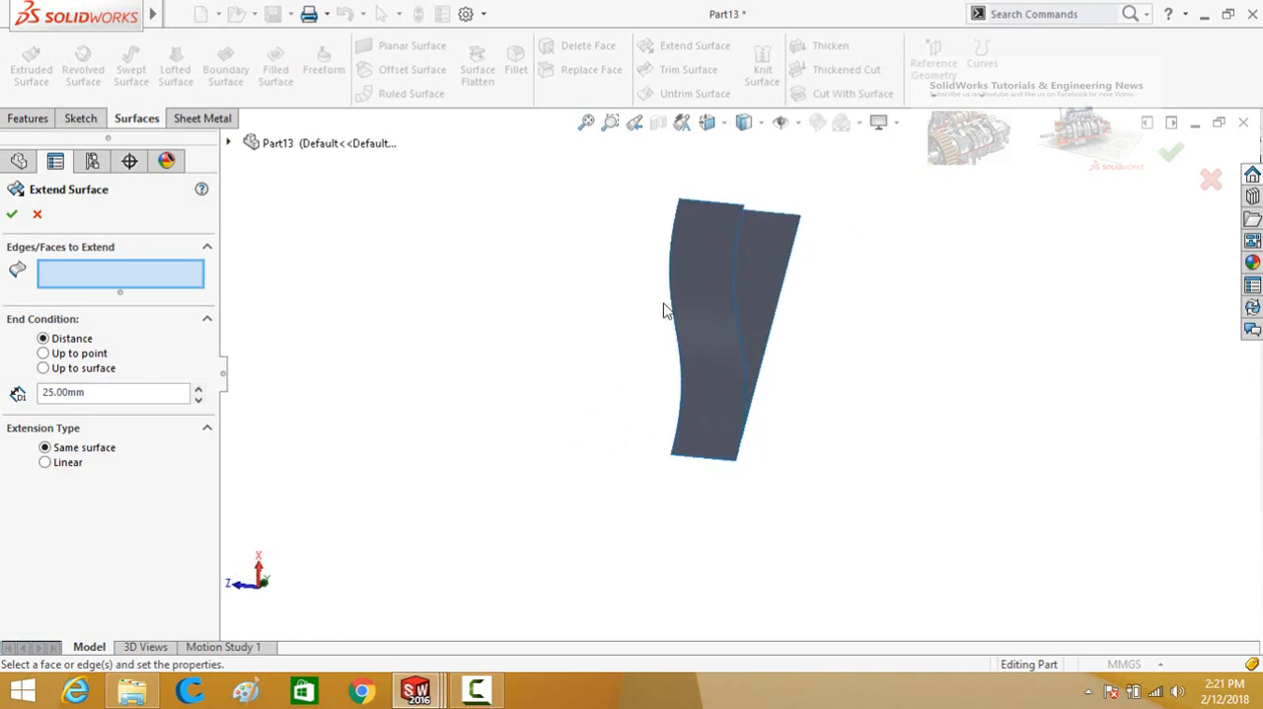
left_click(671, 293)
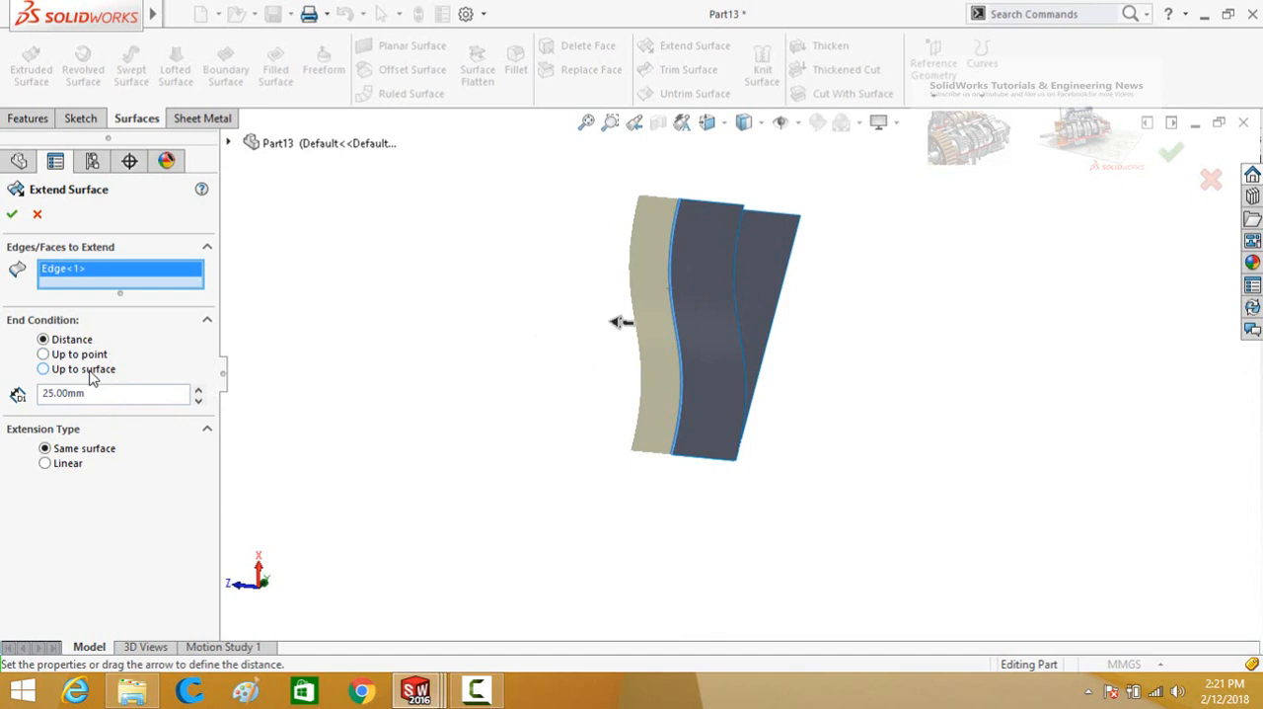
left_click(13, 219)
left_click(497, 467)
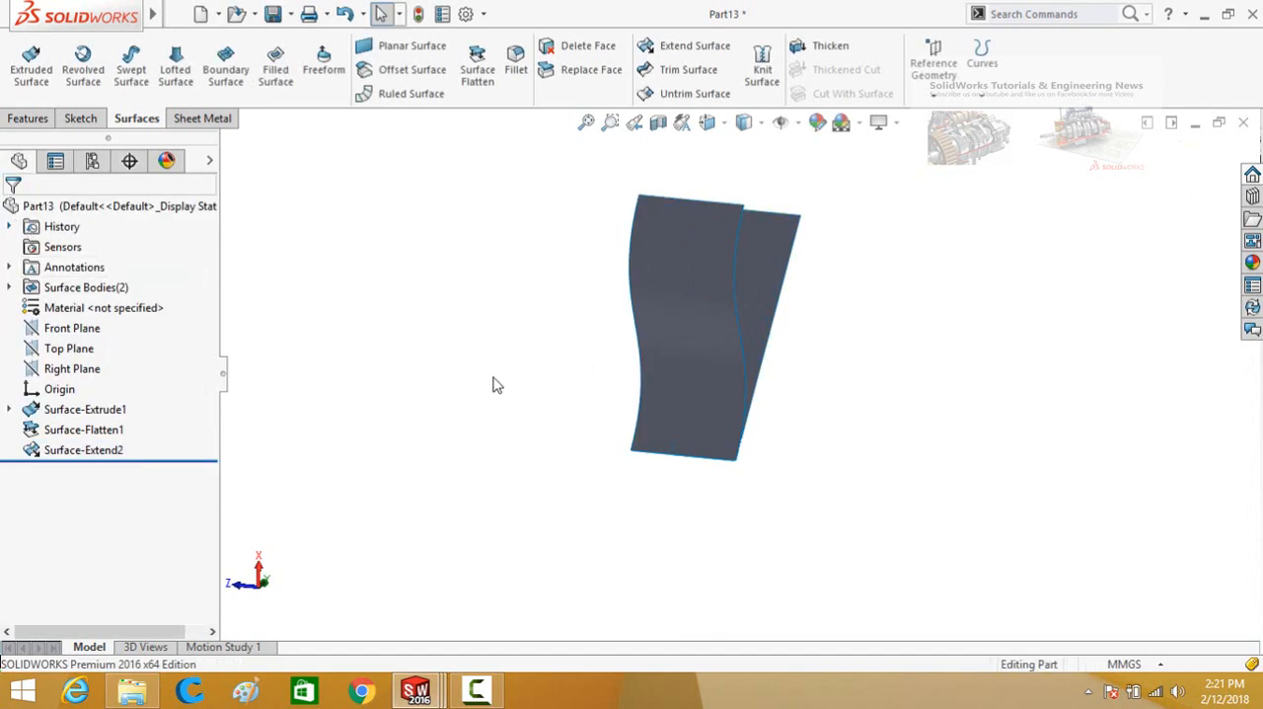
Set up a Thicken feature with the extended wavy surface as the surface to thicken.
middle_click_drag(493, 384, 580, 275)
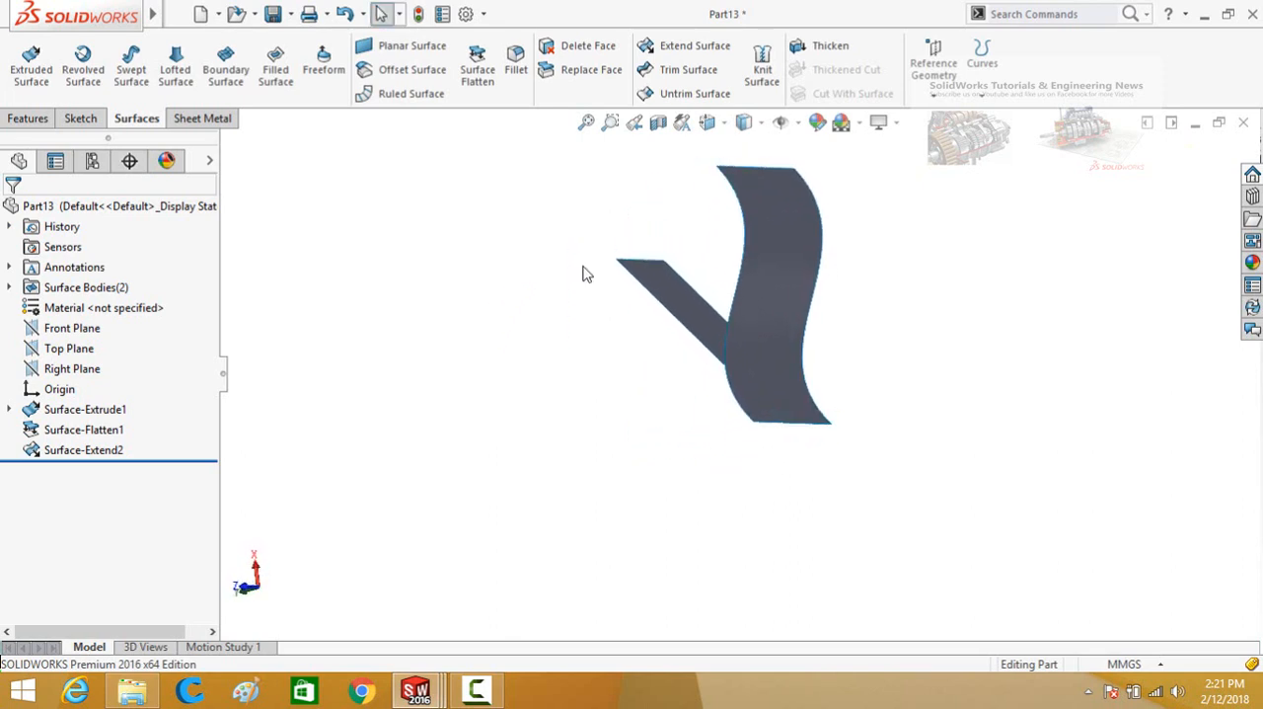
middle_click_drag(632, 191, 696, 239)
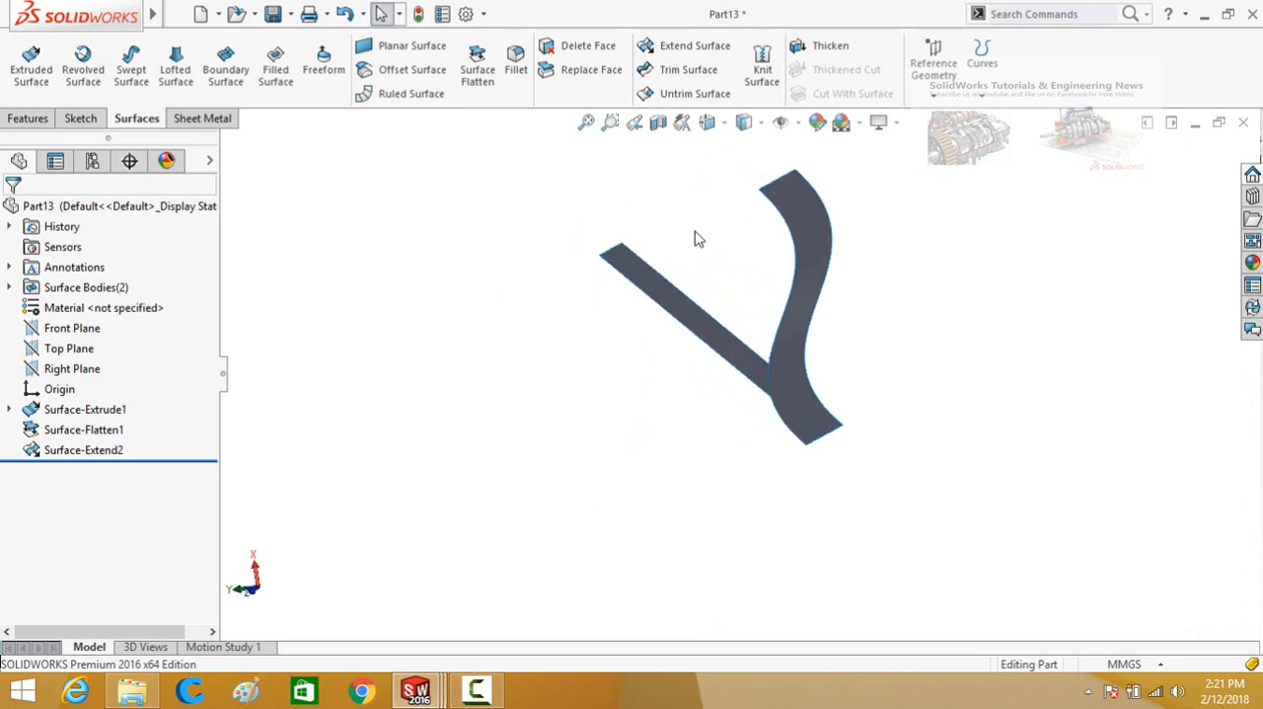
left_click(831, 47)
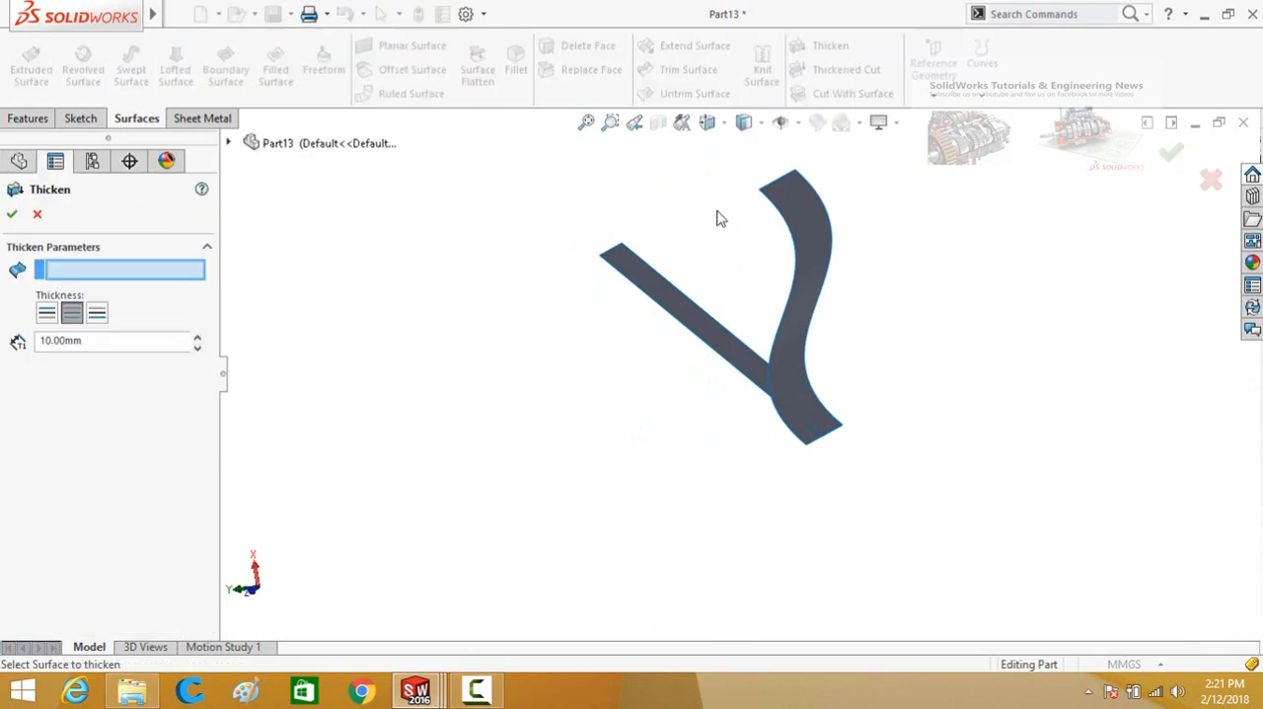
middle_click_drag(717, 218, 767, 247)
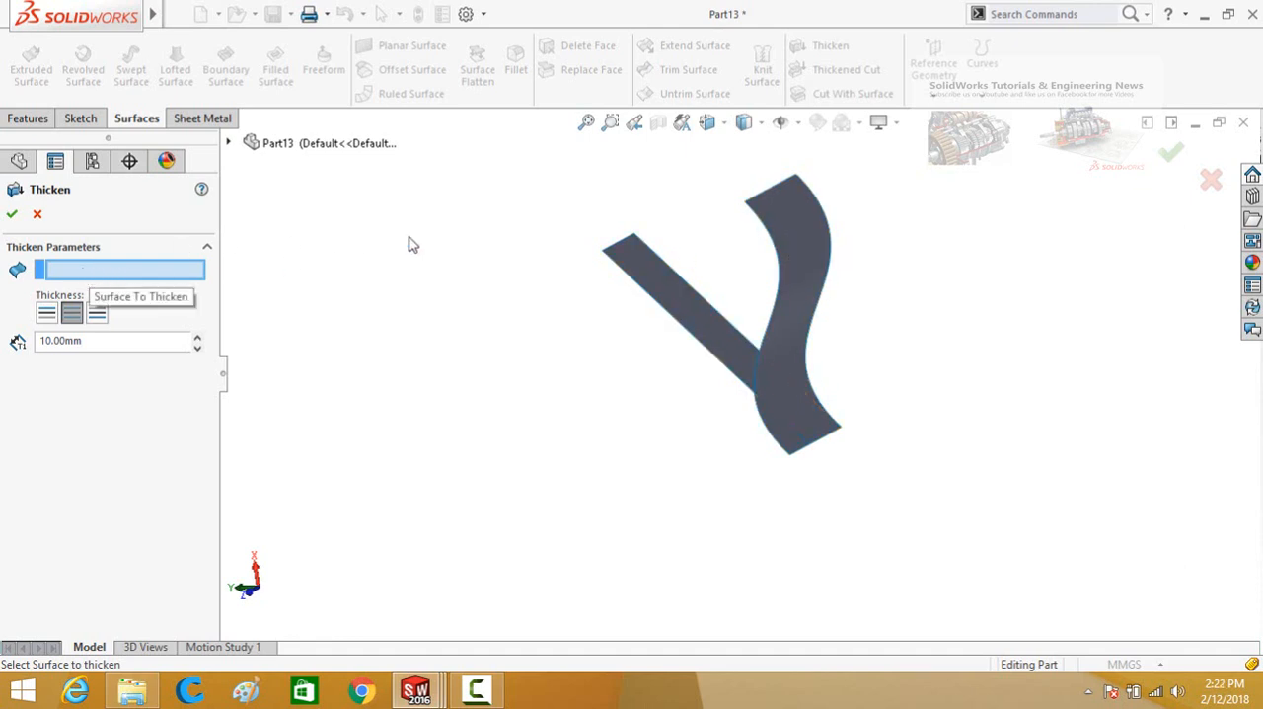
left_click(797, 249)
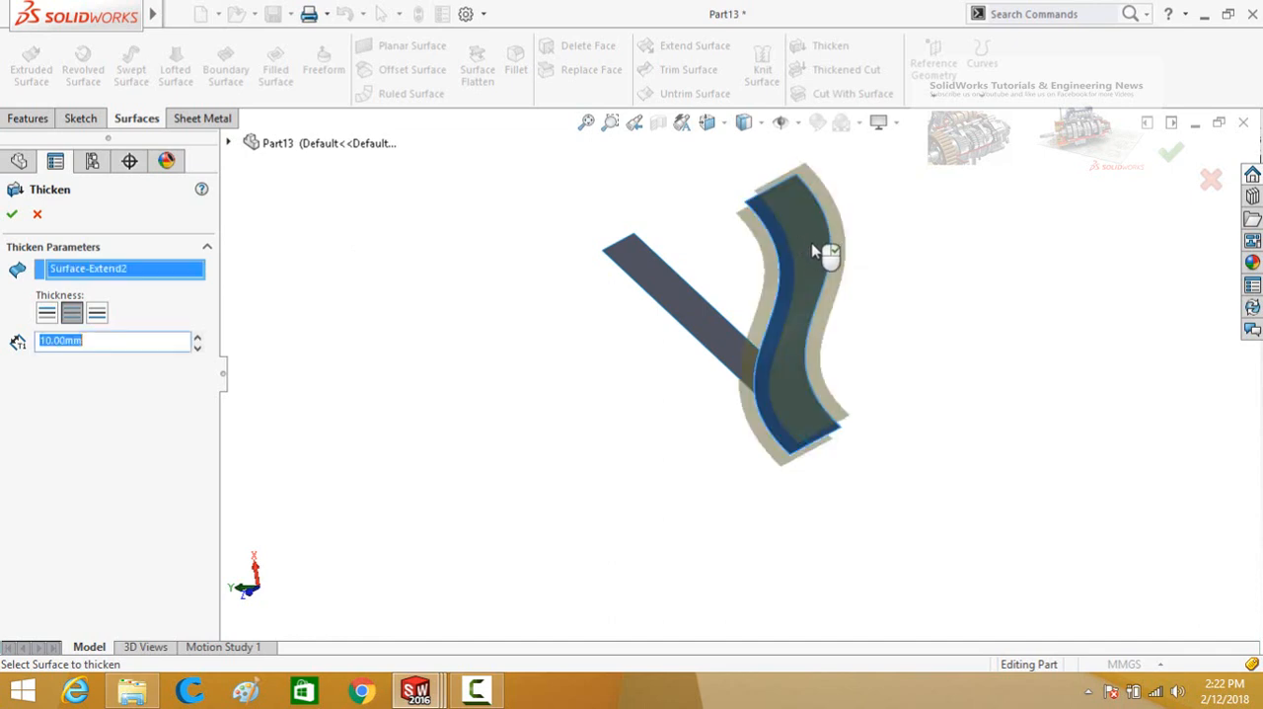
middle_click_drag(609, 454, 634, 423)
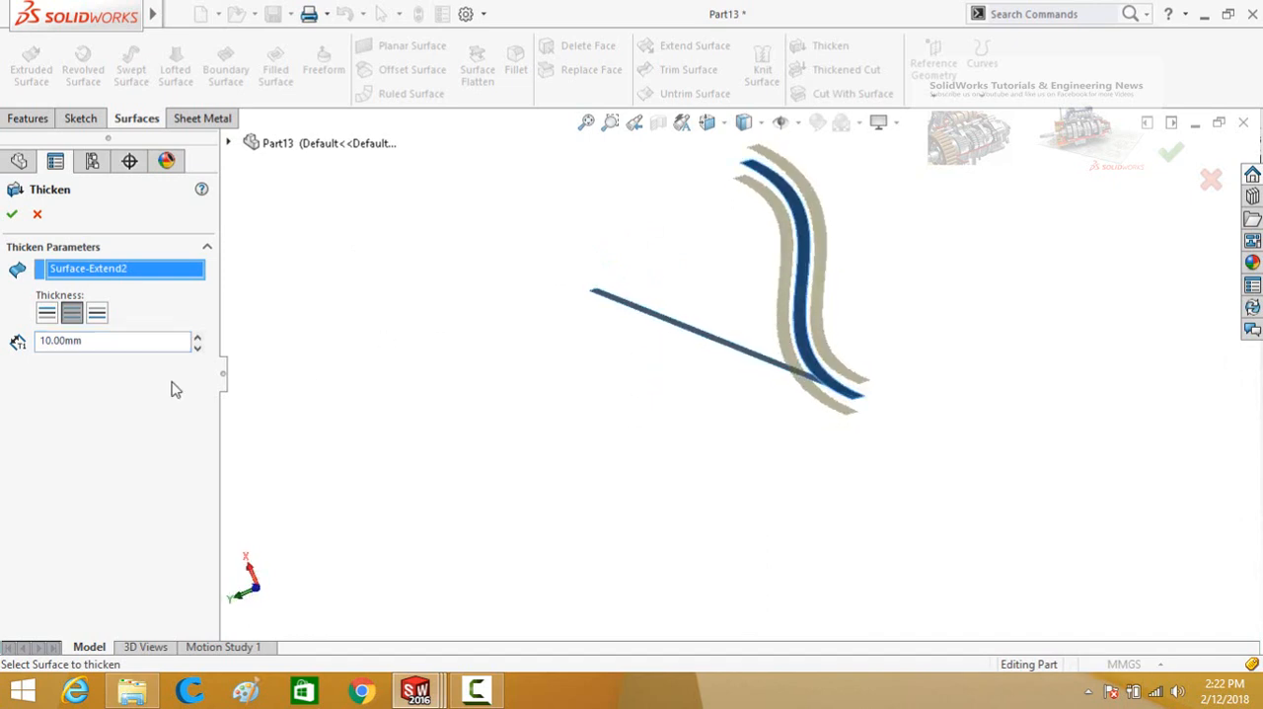
Preview a 20 mm thickness and each one-sided thickening option, and return to 10 mm on both sides.
left_click(105, 339)
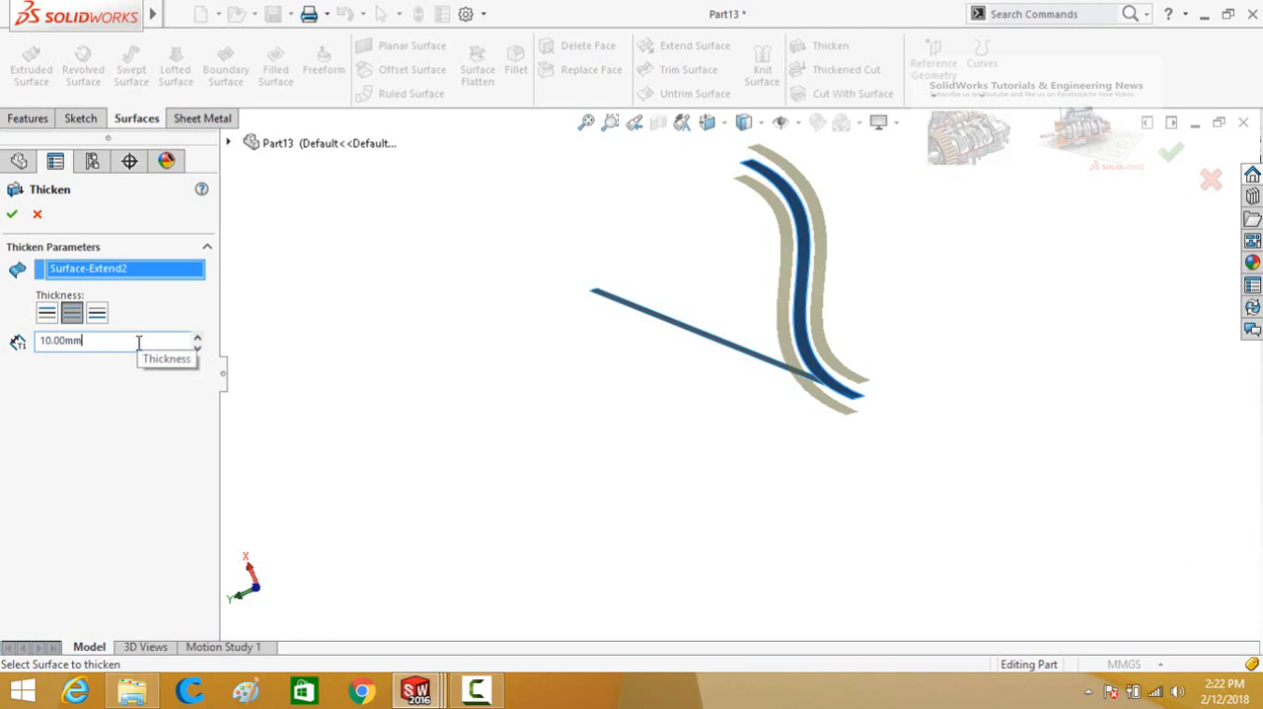
left_click(198, 338)
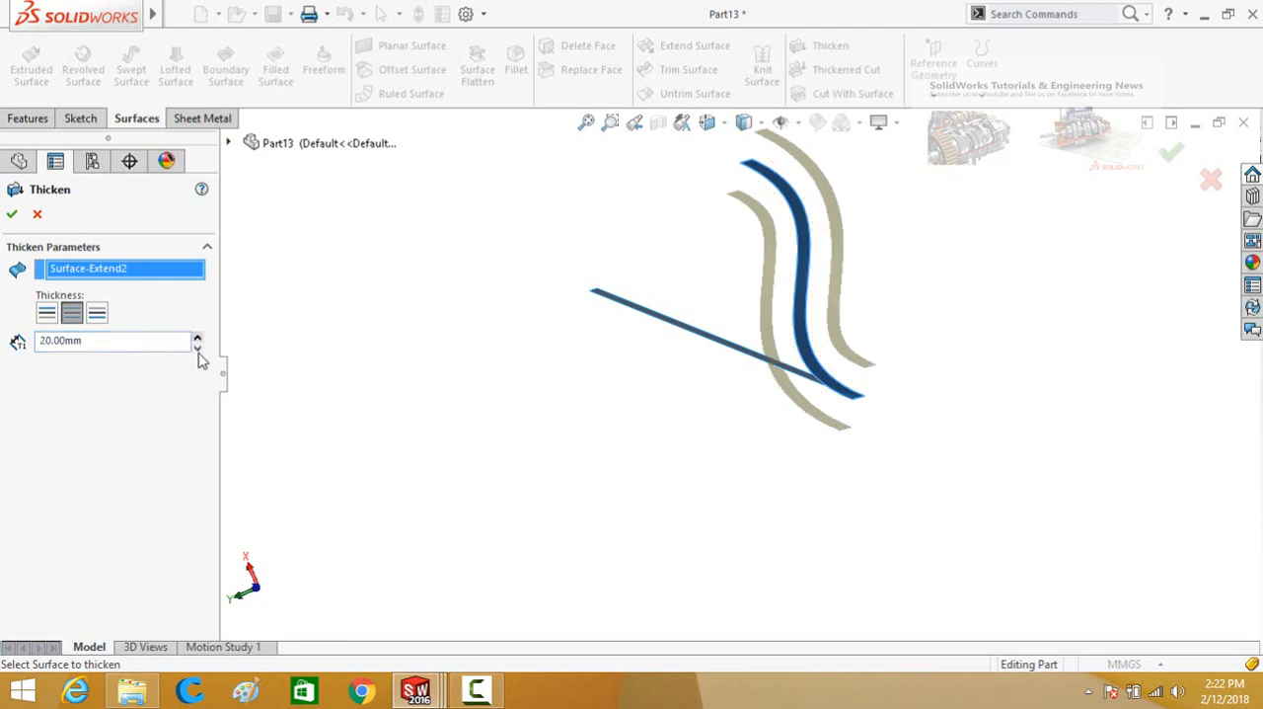
left_click(198, 349)
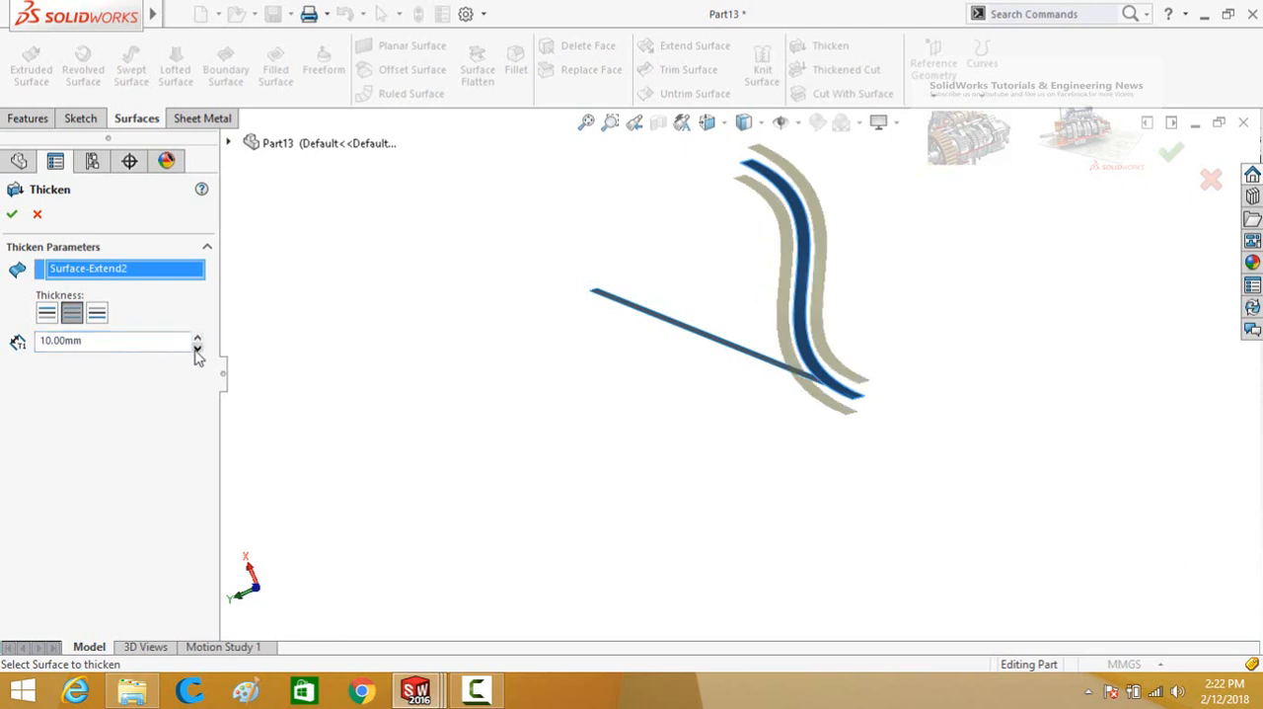
left_click(48, 314)
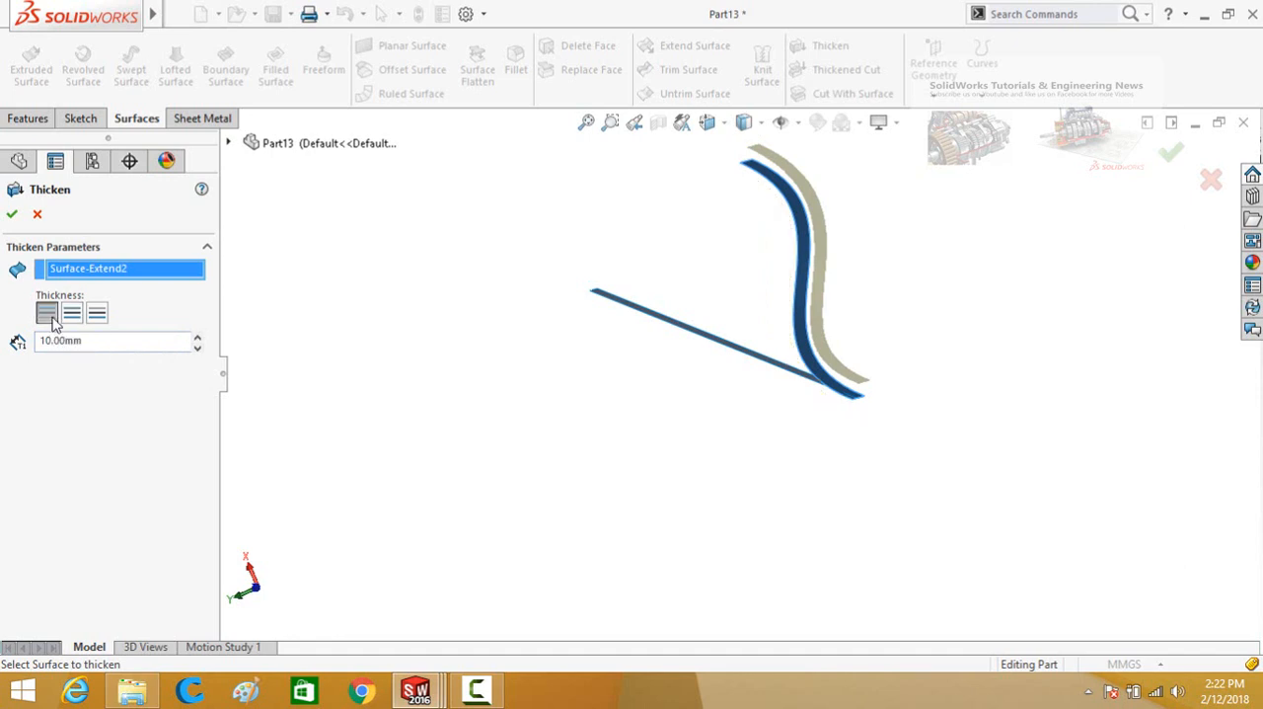
left_click(96, 313)
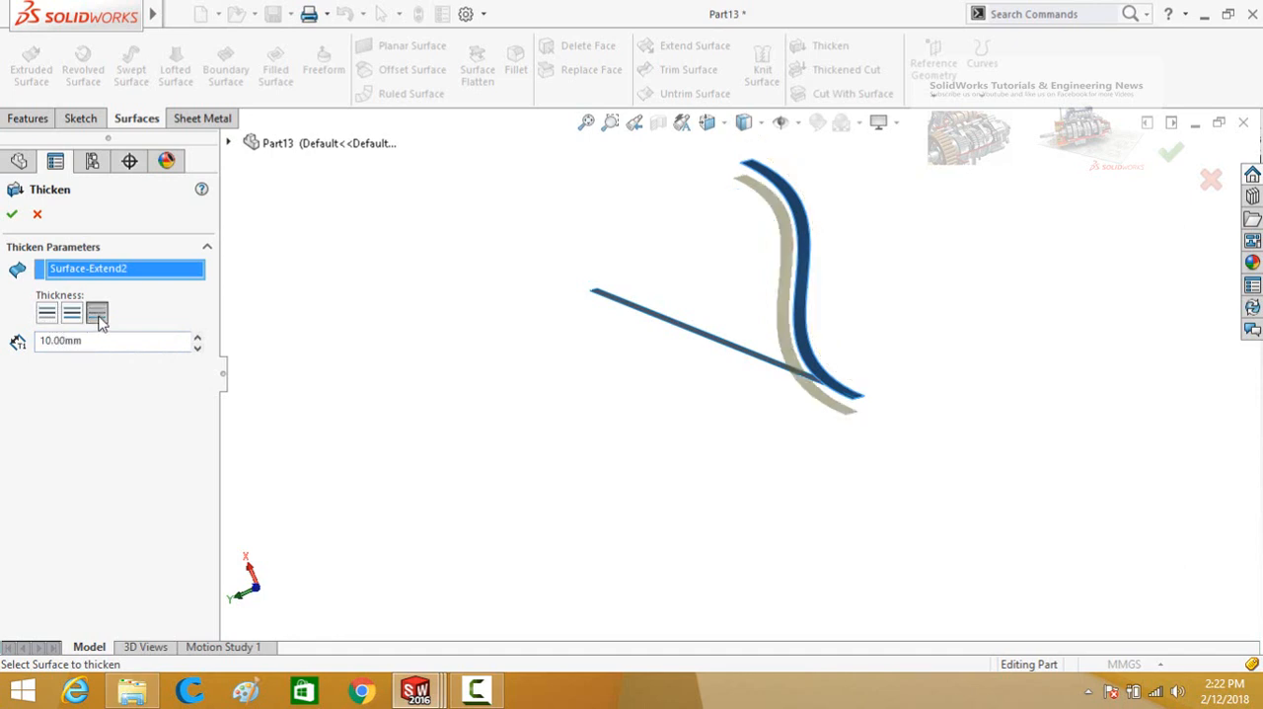
left_click(72, 314)
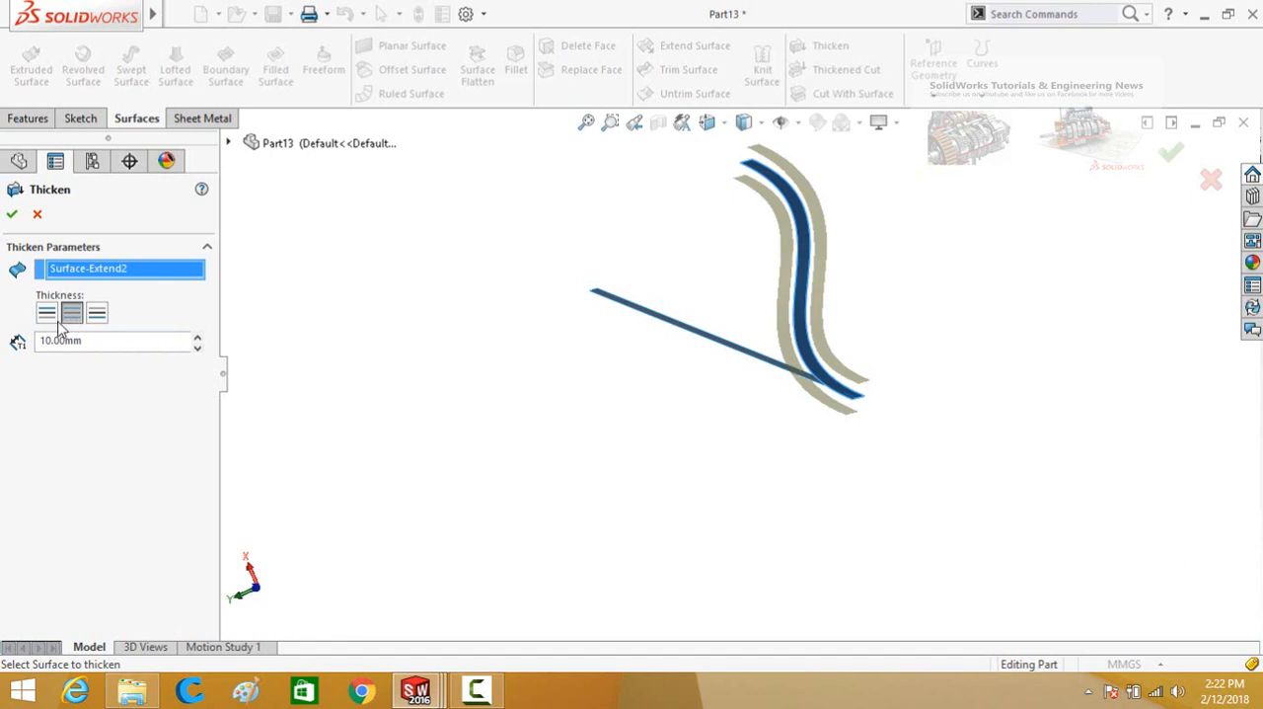
Apply the Thicken feature at 10 mm on both sides of the wavy surface and inspect the solid.
left_click(11, 213)
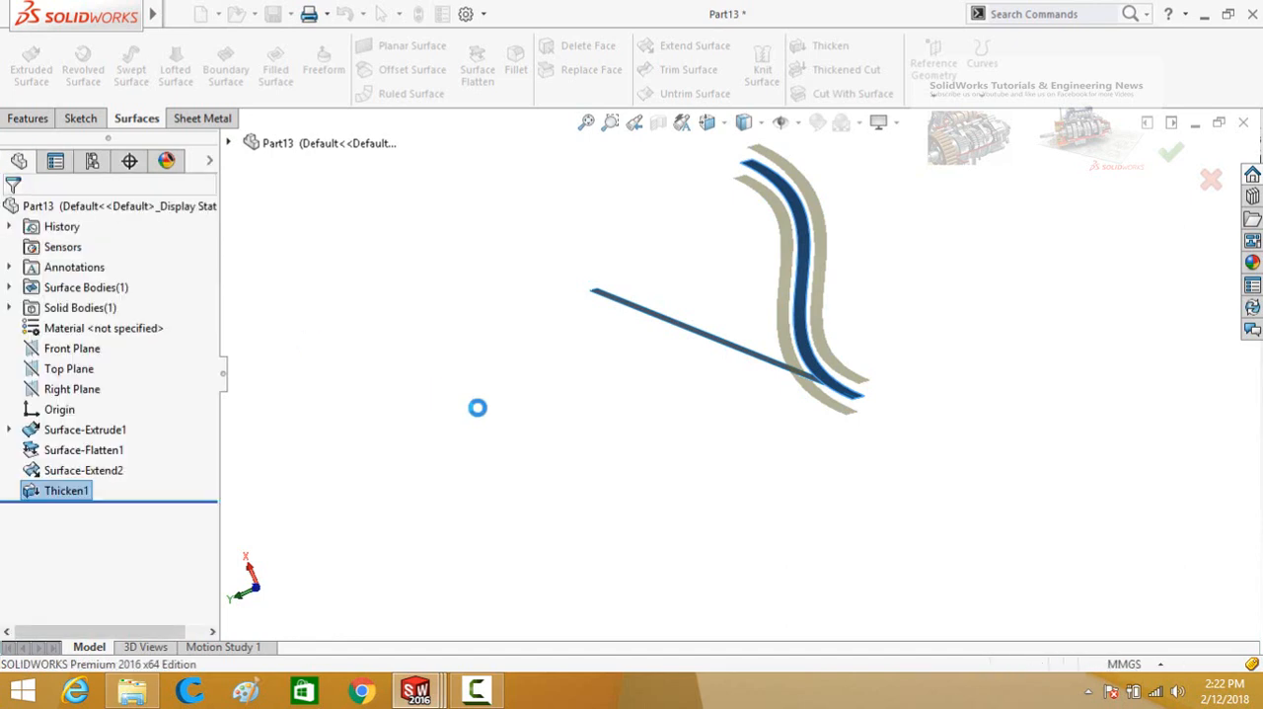
middle_click_drag(606, 347, 638, 380)
left_click(553, 324)
mouse_move(621, 223)
middle_mouse_down()
mouse_move(638, 234)
mouse_move(625, 223)
mouse_move(628, 277)
mouse_move(648, 231)
mouse_move(651, 267)
mouse_move(674, 287)
mouse_move(640, 266)
mouse_move(623, 273)
mouse_move(618, 214)
mouse_move(604, 246)
middle_mouse_up()
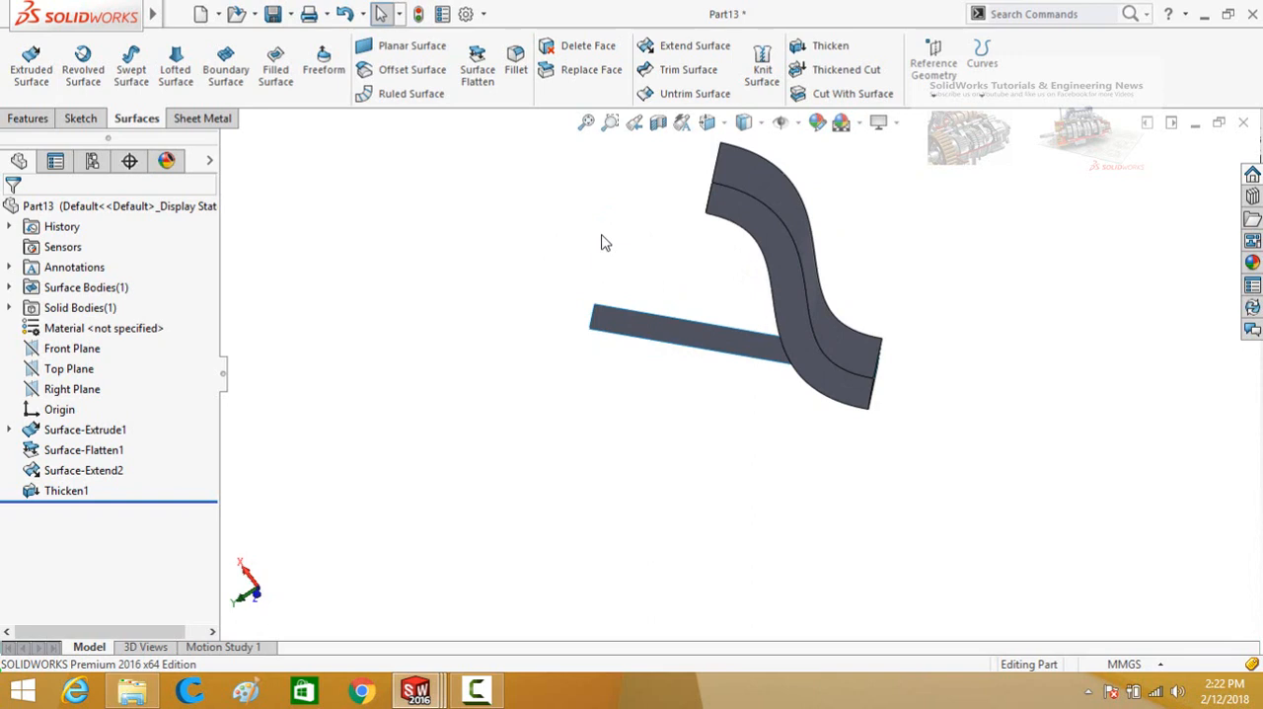